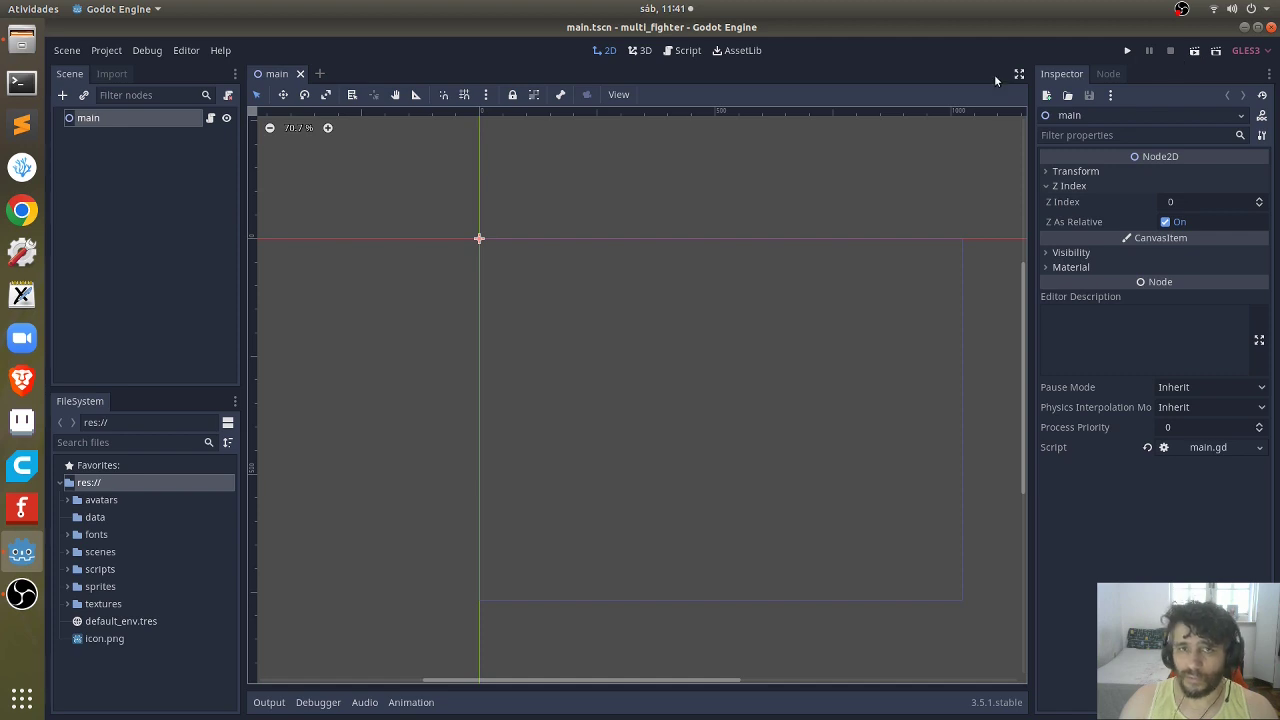
Step: Launch the game and step the carousel between Sponge Bob and Fry
{"action": "left_click", "coordinate": [1129, 50]}
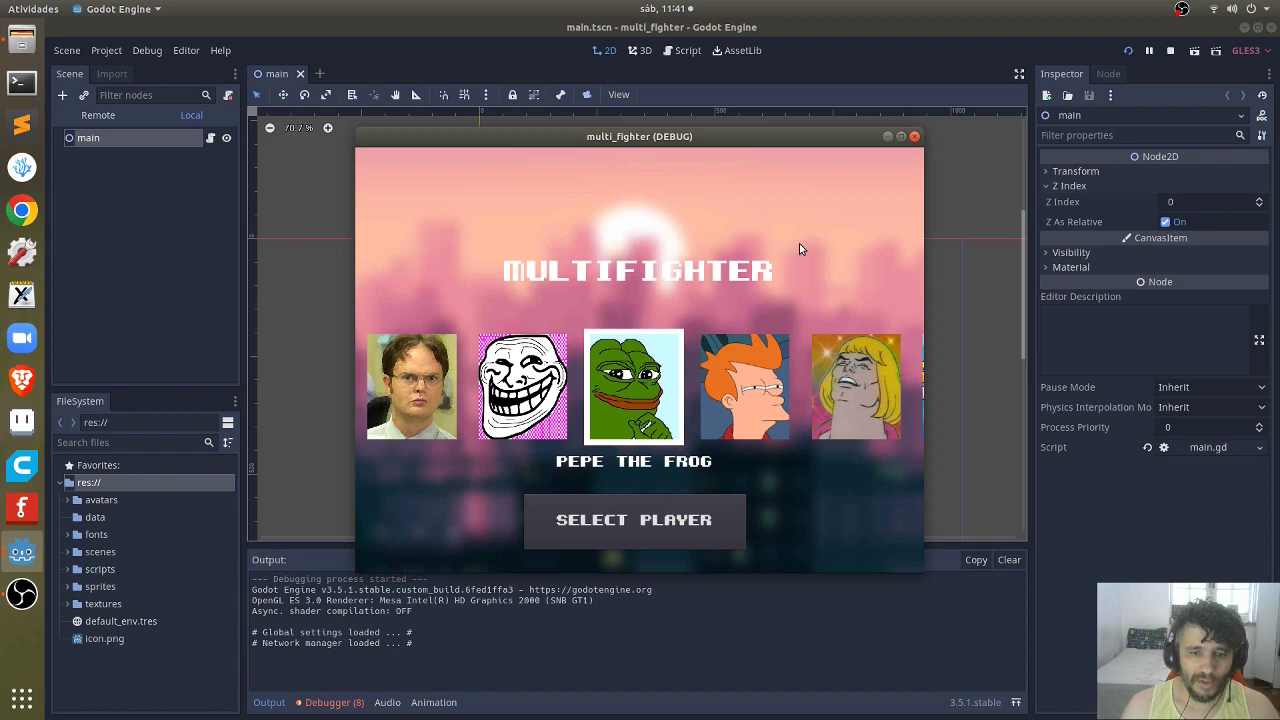
{"action": "key", "text": "Left"}
{"action": "key", "text": "Left"}
{"action": "key", "text": "Right"}
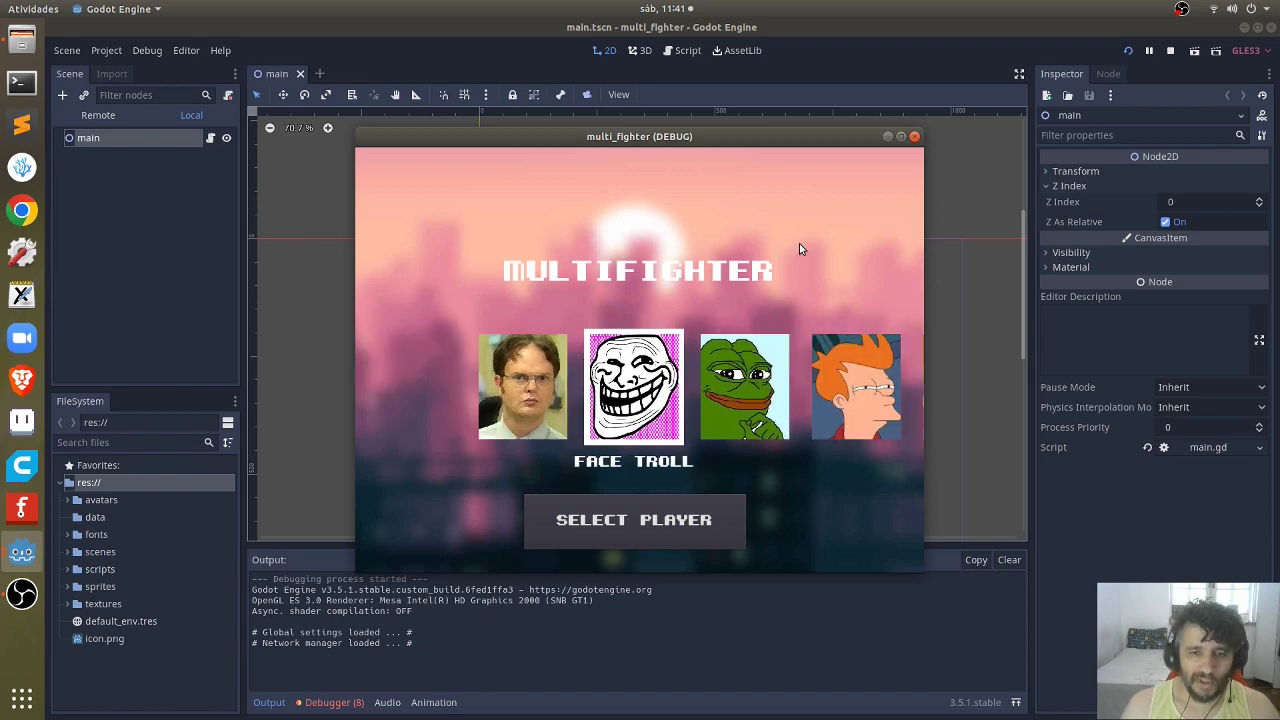
{"action": "key", "text": "Right"}
{"action": "key", "text": "Right"}
{"action": "key", "text": "Right"}
{"action": "key", "text": "Right"}
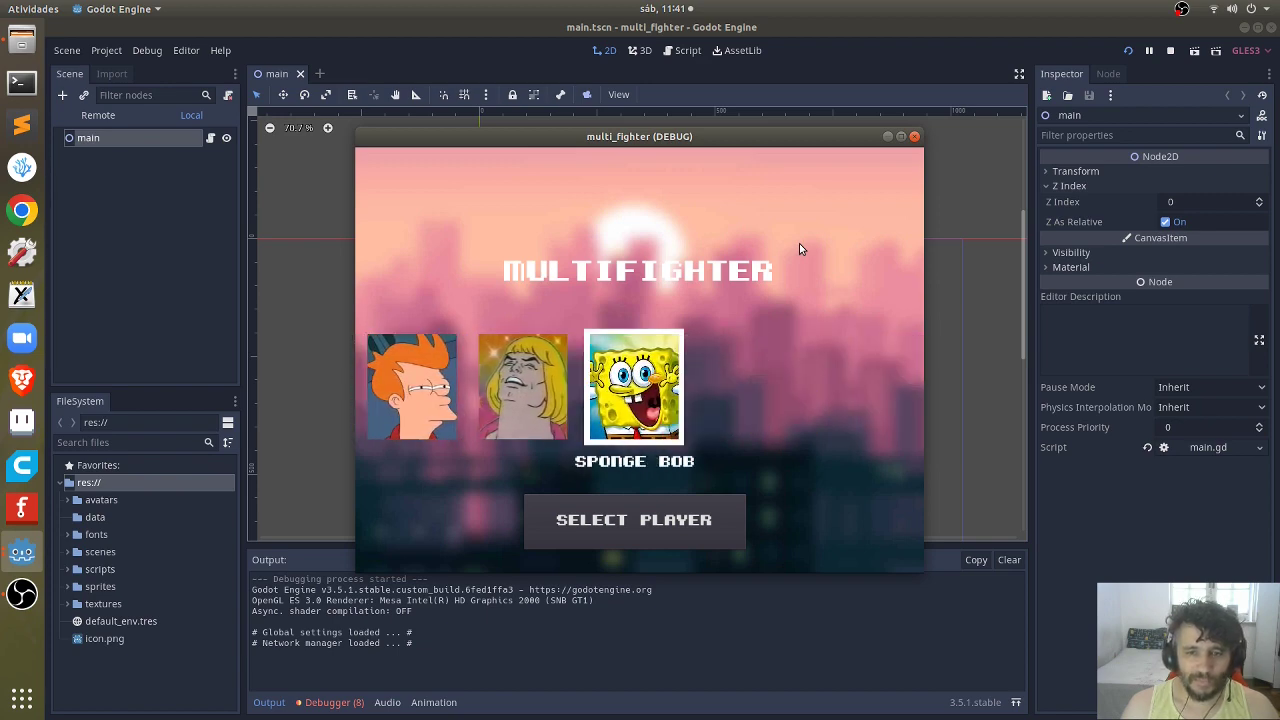
{"action": "key", "text": "Left"}
{"action": "key", "text": "Left"}
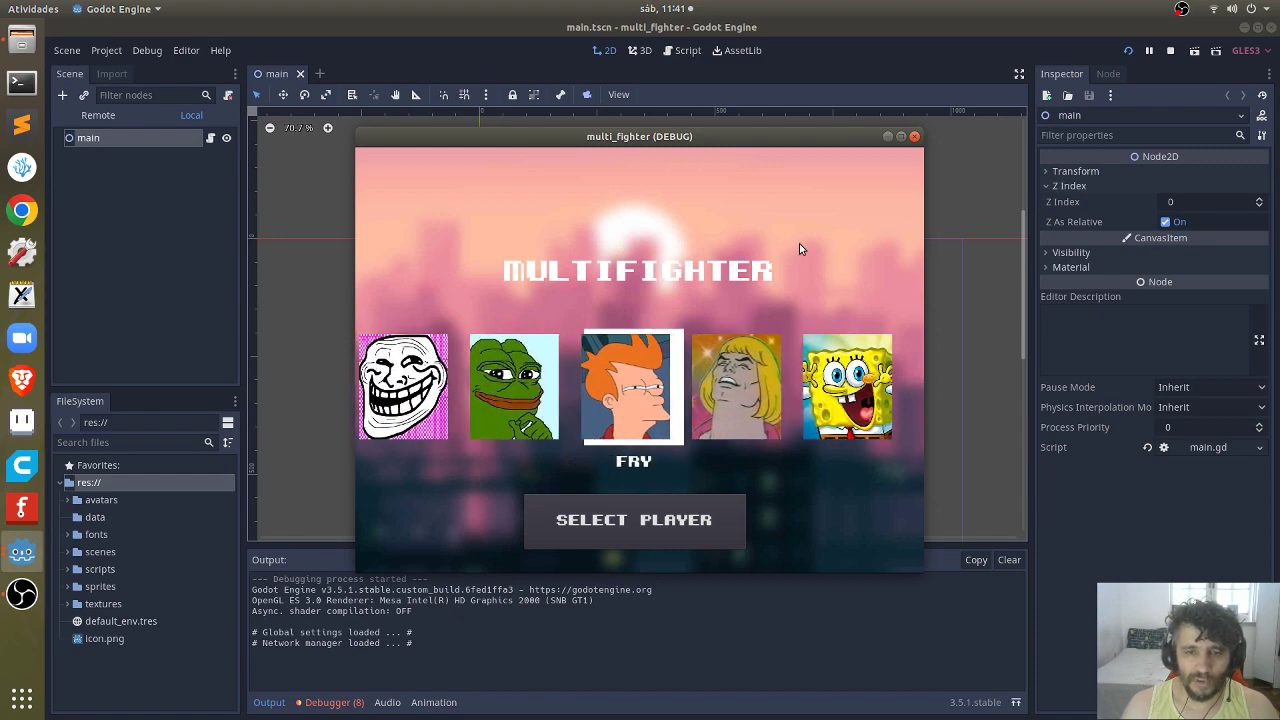
{"action": "key", "text": "Left"}
{"action": "key", "text": "Left"}
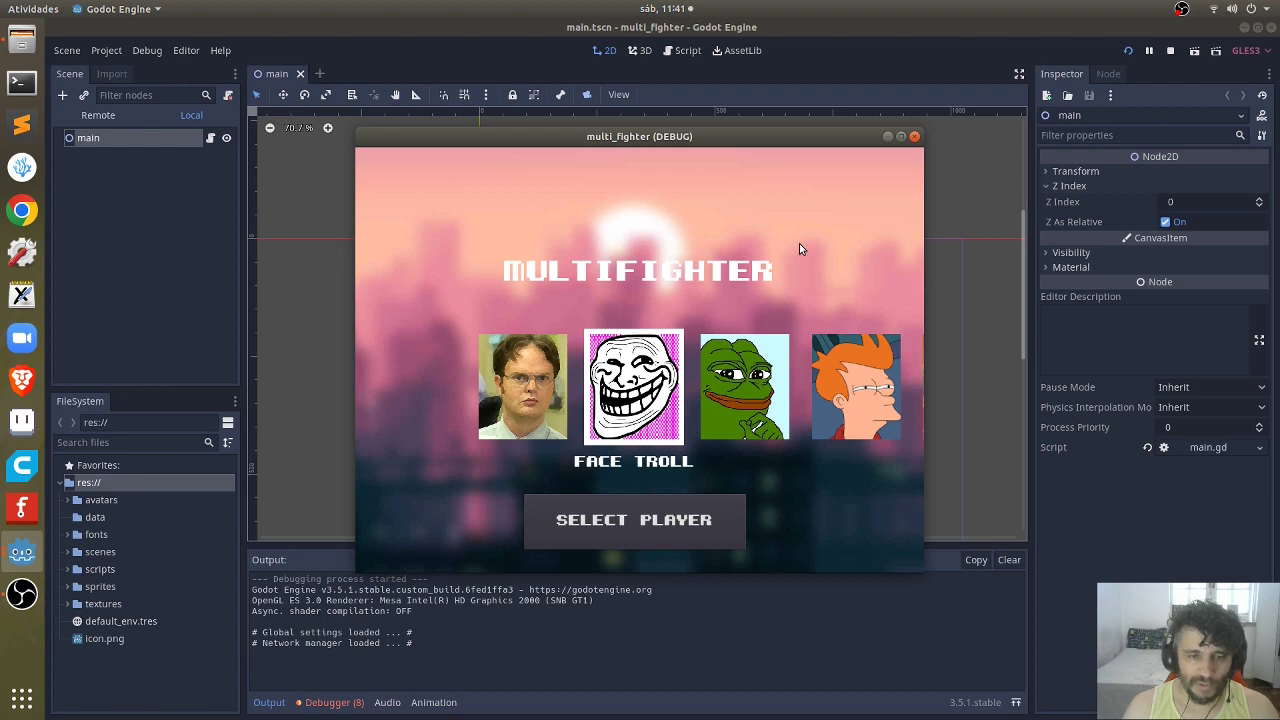
Step: Cycle the selection through Face Troll, Dwight, Fry and He-Man, ending on Pepe the Frog
{"action": "key", "text": "Left"}
{"action": "key", "text": "Right"}
{"action": "key", "text": "Right"}
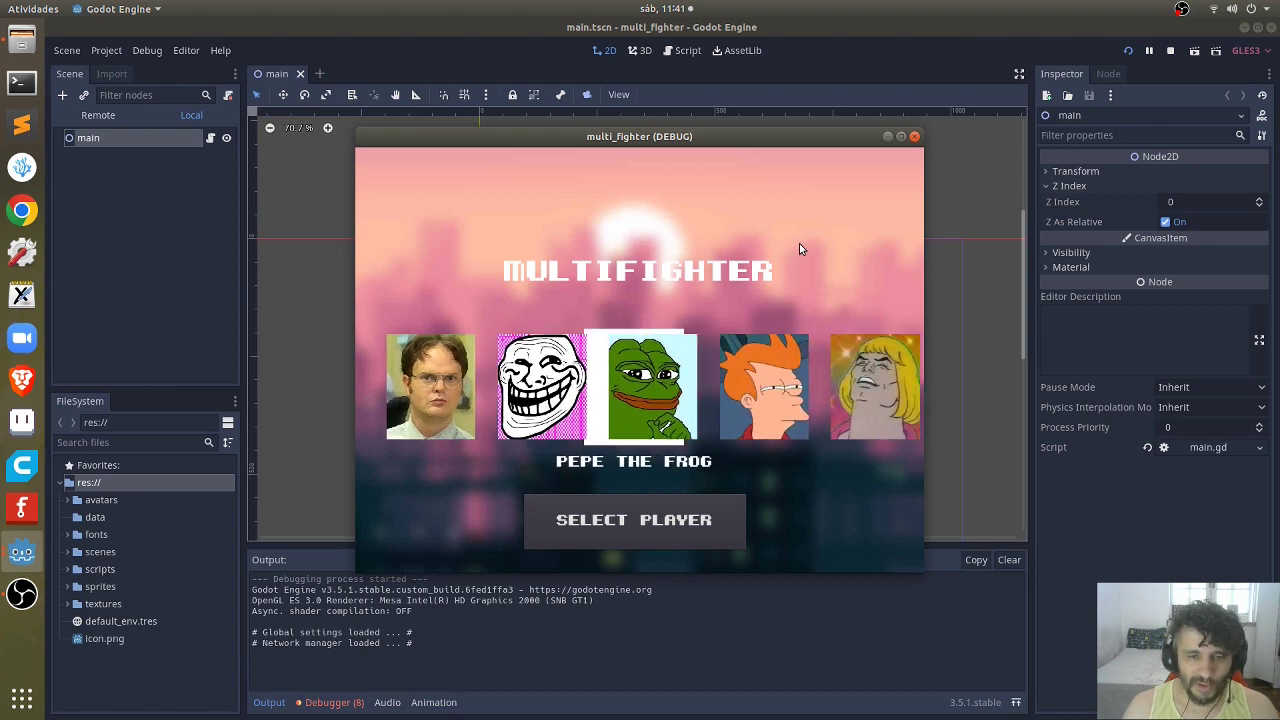
{"action": "key", "text": "Left"}
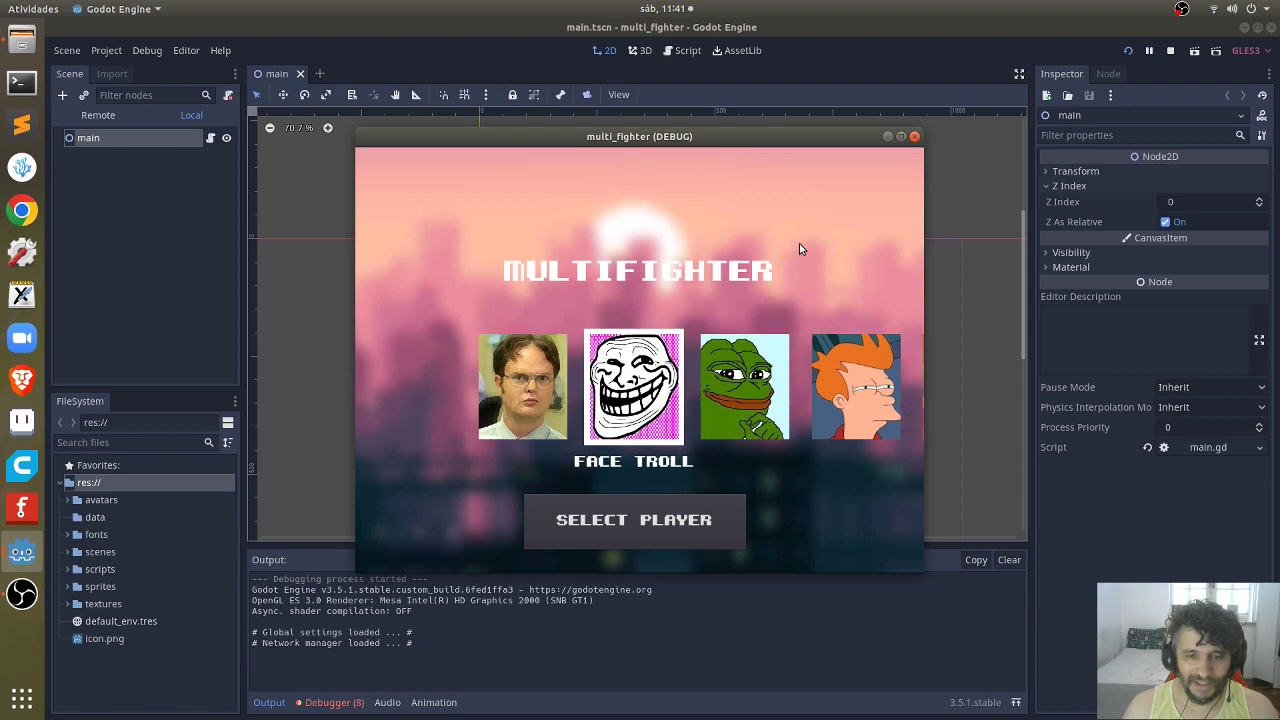
{"action": "key", "text": "Left"}
{"action": "key", "text": "Right"}
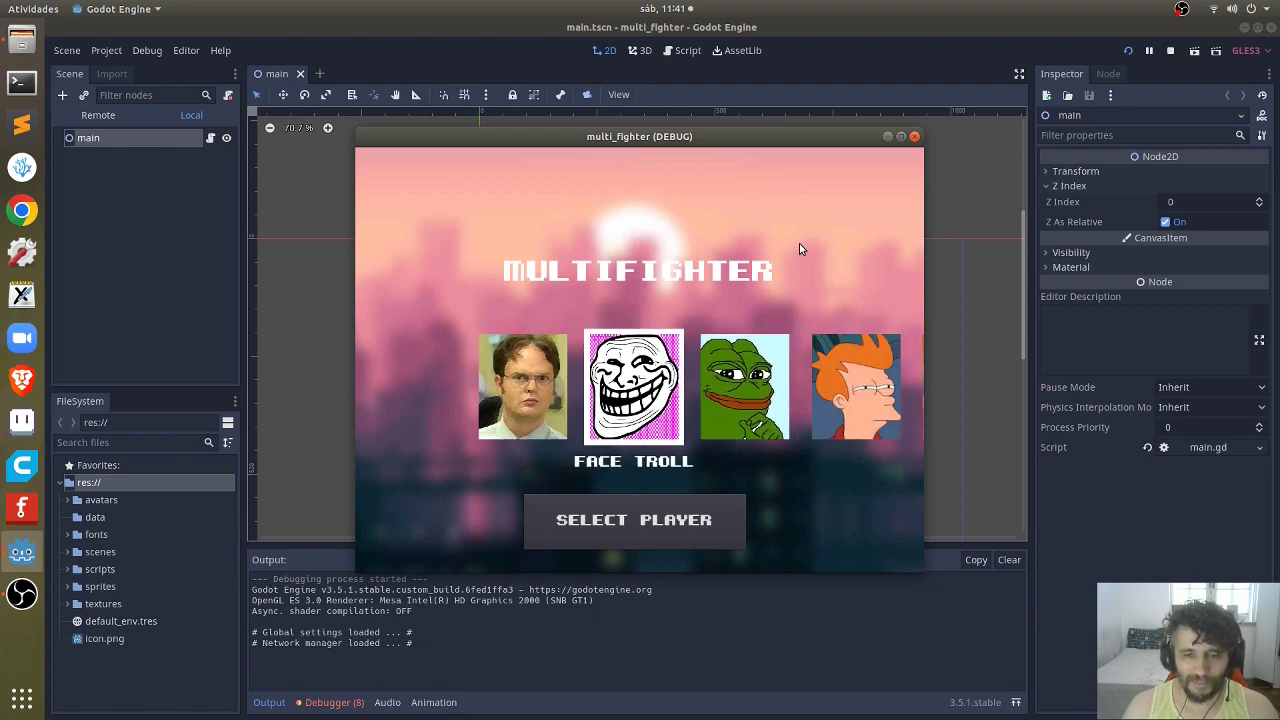
{"action": "key", "text": "Right"}
{"action": "key", "text": "Right"}
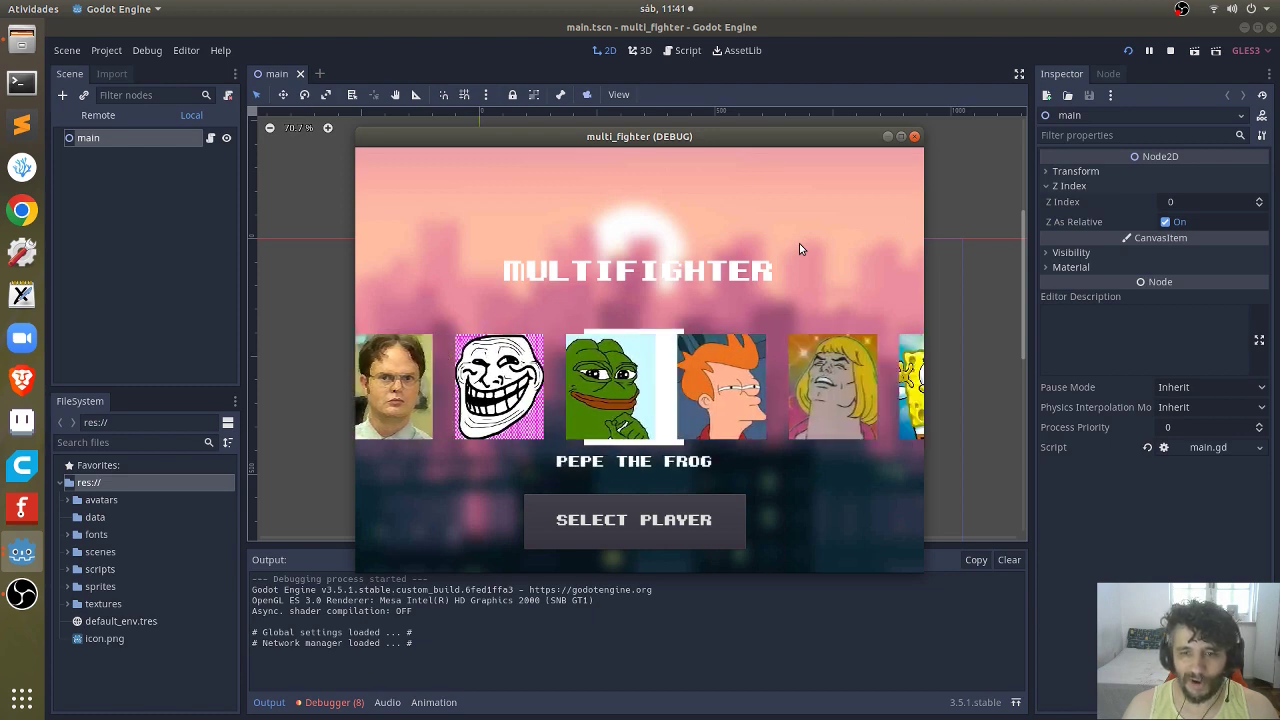
{"action": "key", "text": "Right"}
{"action": "key", "text": "Right"}
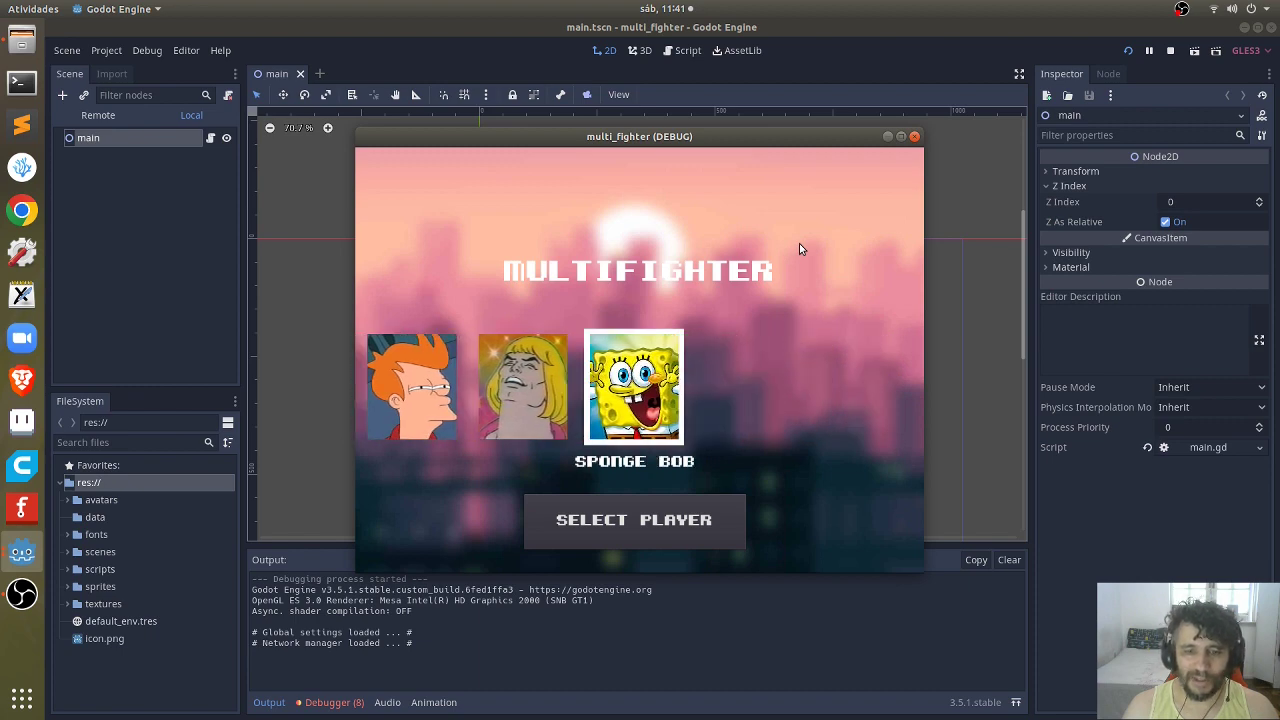
{"action": "key", "text": "Left"}
{"action": "key", "text": "Left"}
{"action": "key", "text": "Left"}
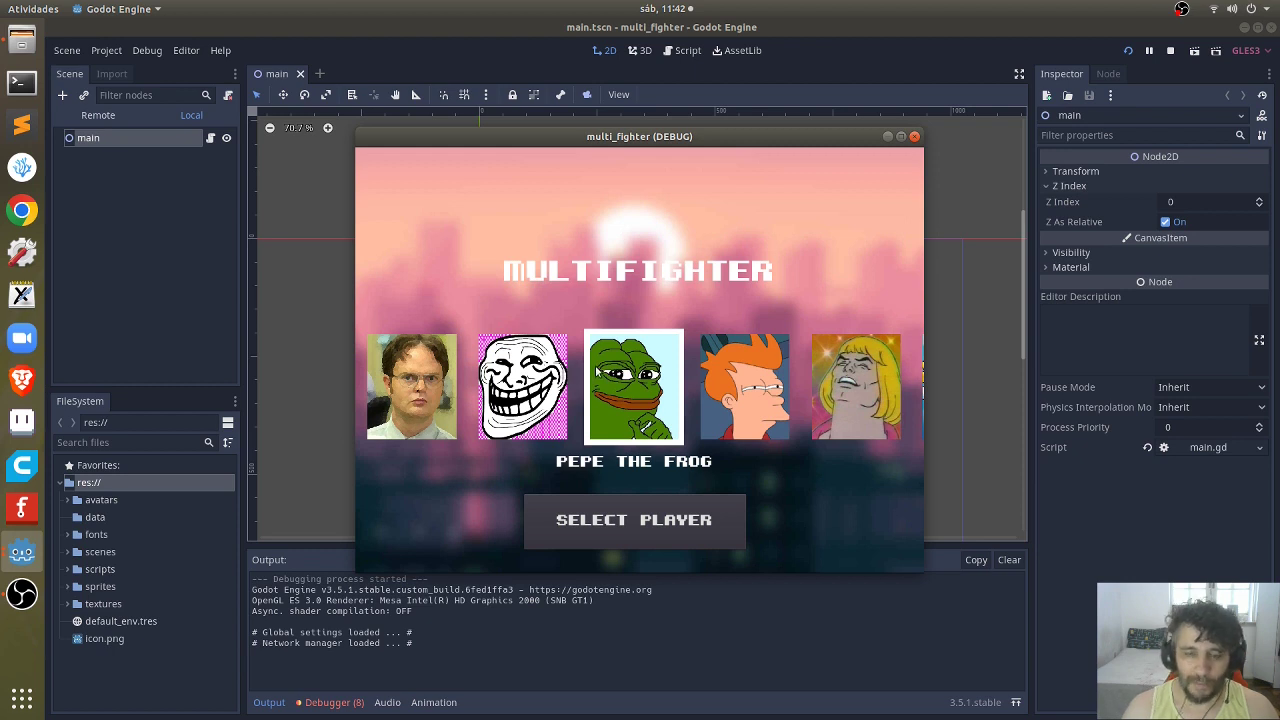
{"action": "key", "text": "Left"}
{"action": "key", "text": "Right"}
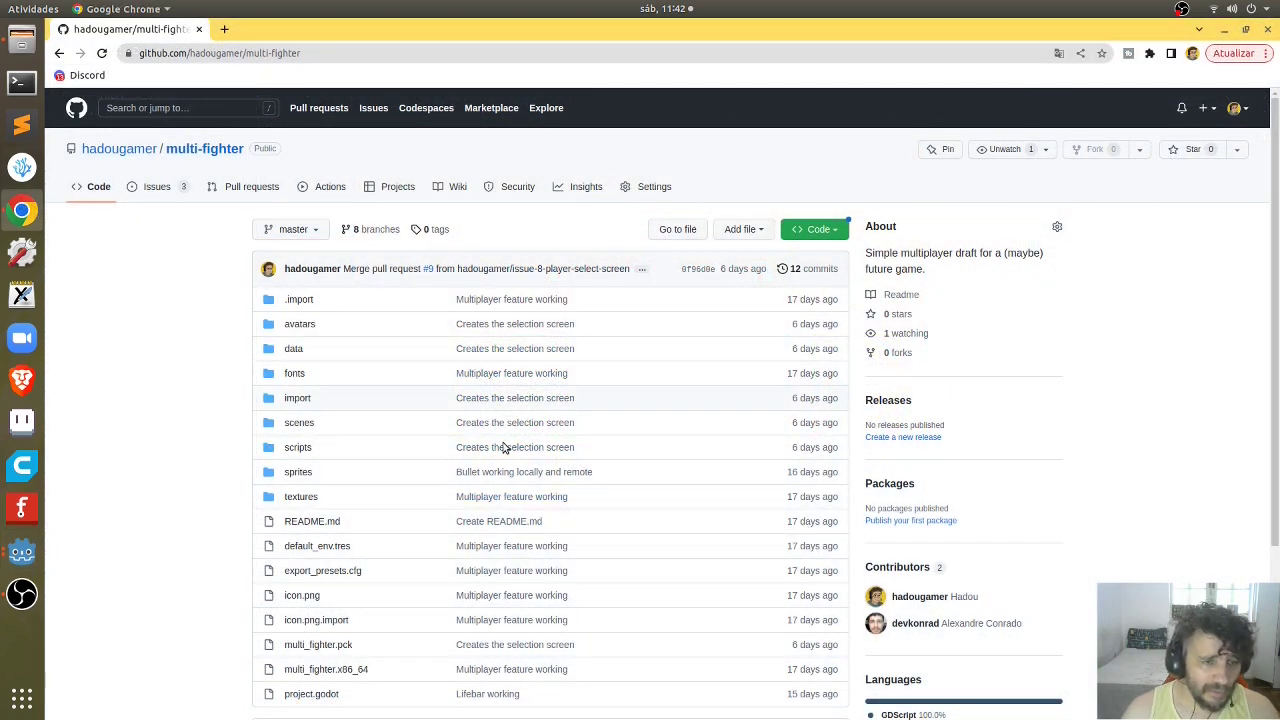
Step: Browse the repository and open data/player_select.json
{"action": "scroll", "coordinate": [494, 414], "scroll_direction": "down", "scroll_amount": 2}
{"action": "scroll", "coordinate": [500, 400], "scroll_direction": "down", "scroll_amount": 2}
{"action": "scroll", "coordinate": [438, 435], "scroll_direction": "down", "scroll_amount": 1}
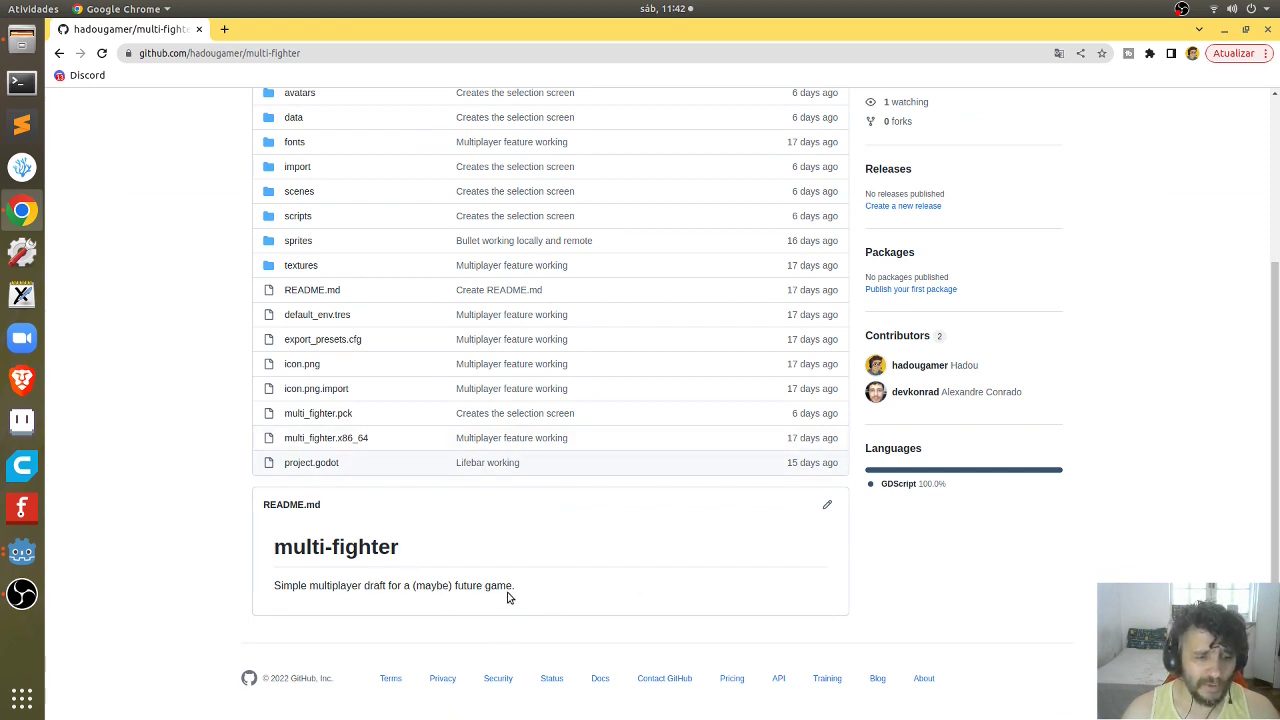
{"action": "scroll", "coordinate": [366, 443], "scroll_direction": "up", "scroll_amount": 1}
{"action": "scroll", "coordinate": [366, 443], "scroll_direction": "up", "scroll_amount": 1}
{"action": "scroll", "coordinate": [366, 443], "scroll_direction": "up", "scroll_amount": 2}
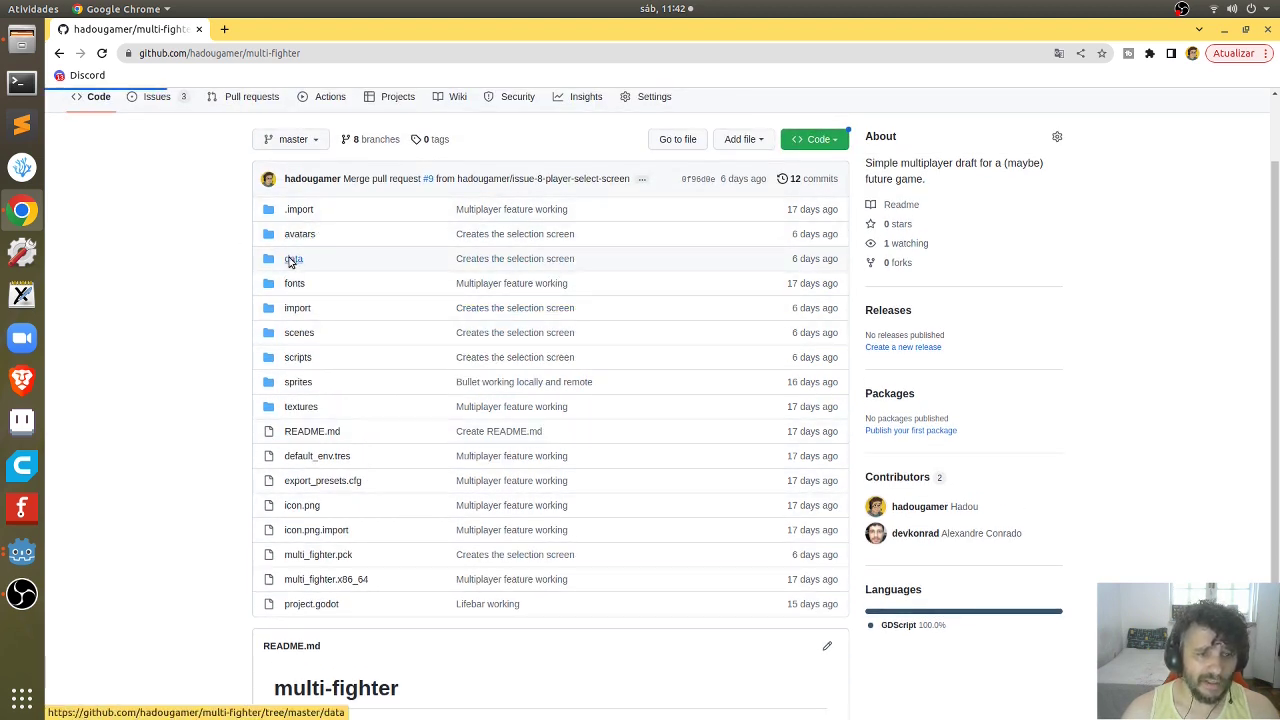
{"action": "left_click", "coordinate": [291, 260]}
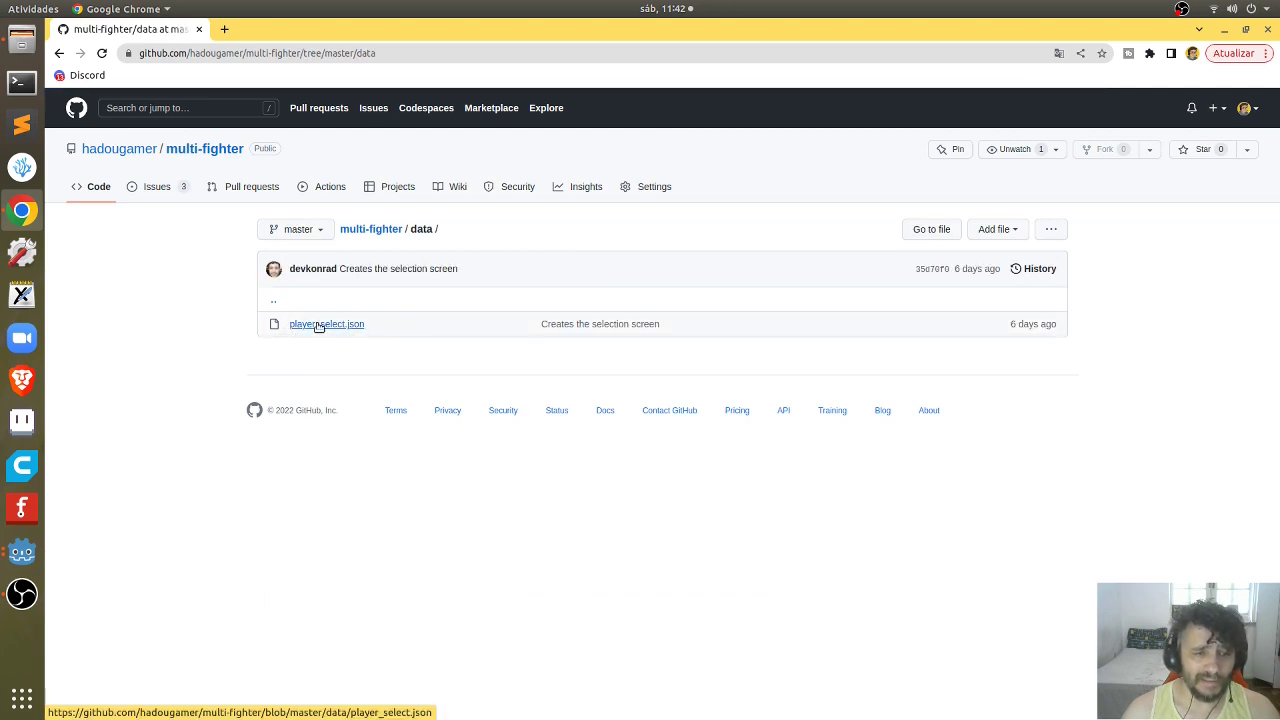
{"action": "left_click", "coordinate": [318, 325]}
Step: Highlight Dwight's and Face Troll's spritesheet paths and the facetroll avatar name, then return to the game
{"action": "scroll", "coordinate": [545, 383], "scroll_direction": "down", "scroll_amount": 2}
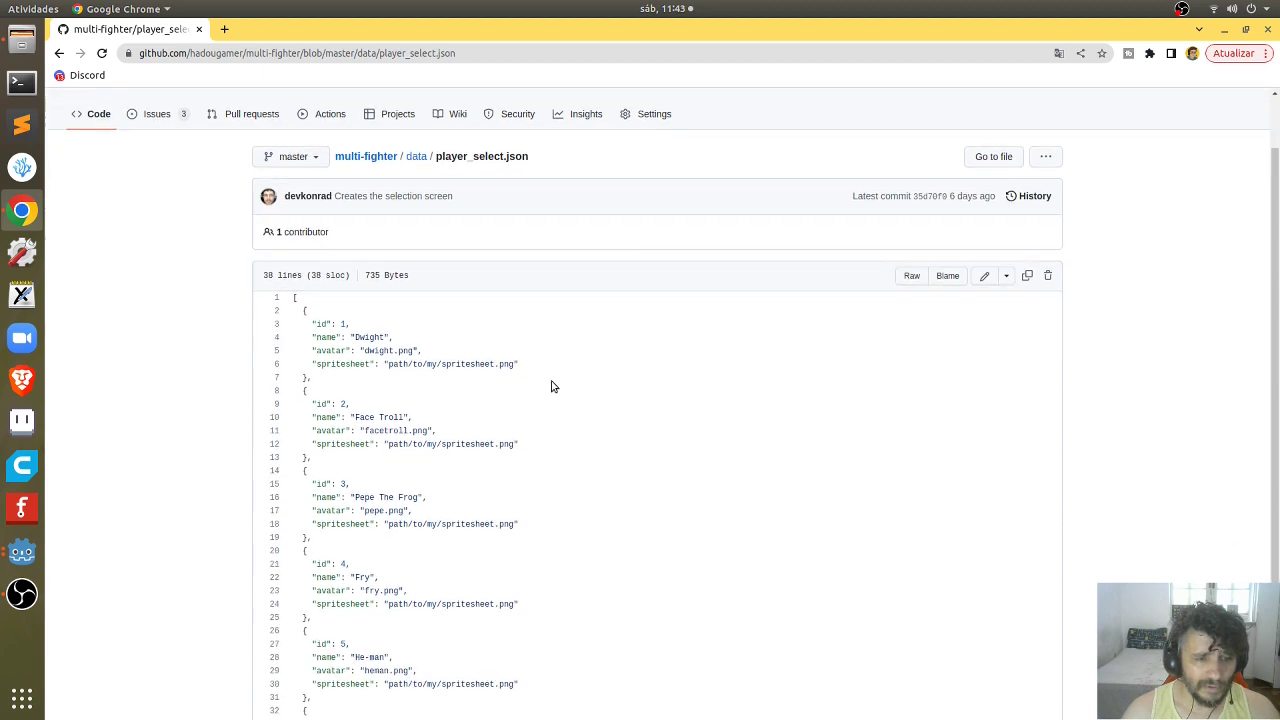
{"action": "scroll", "coordinate": [552, 384], "scroll_direction": "down", "scroll_amount": 2}
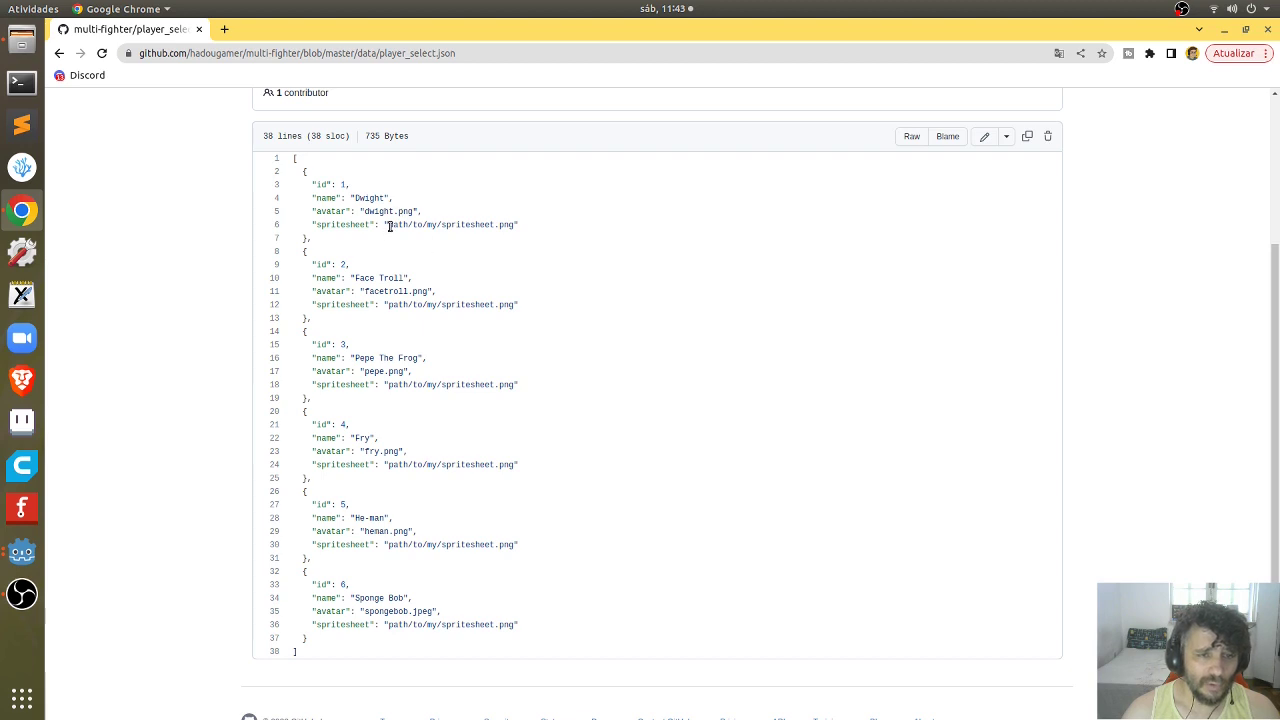
{"action": "left_click_drag", "start_coordinate": [389, 226], "coordinate": [517, 225]}
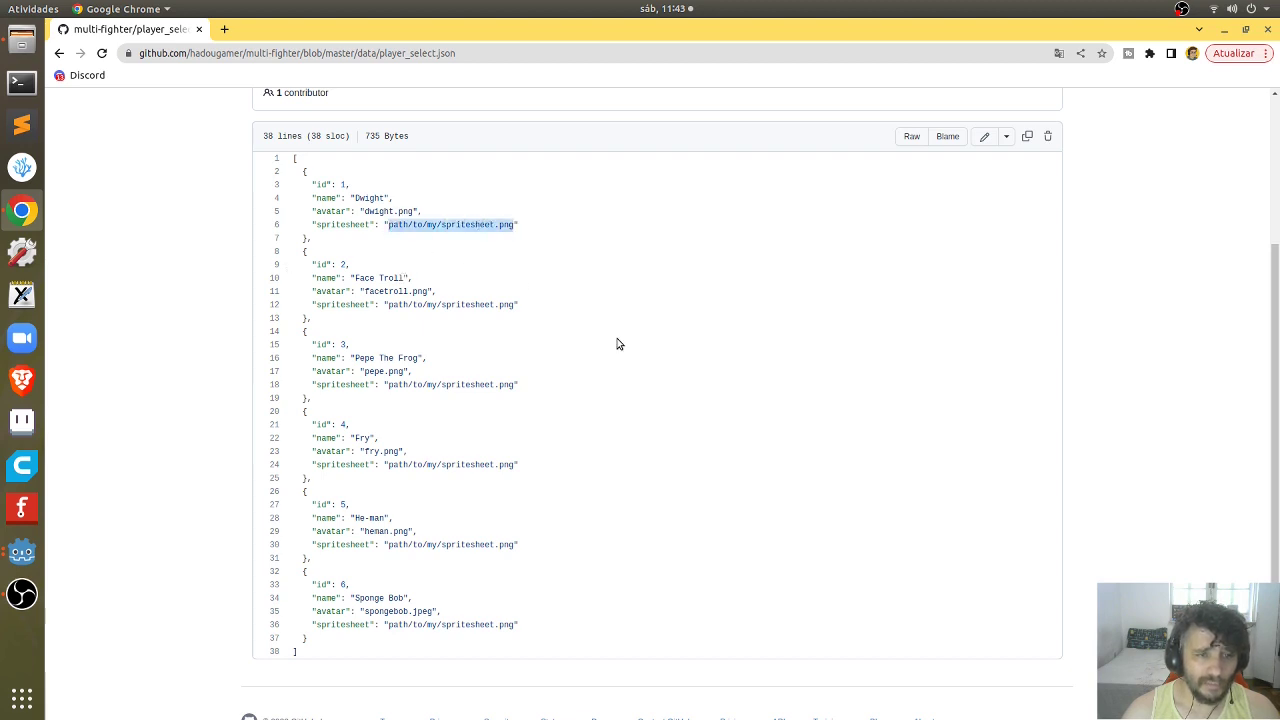
{"action": "scroll", "coordinate": [617, 343], "scroll_direction": "down", "scroll_amount": 1}
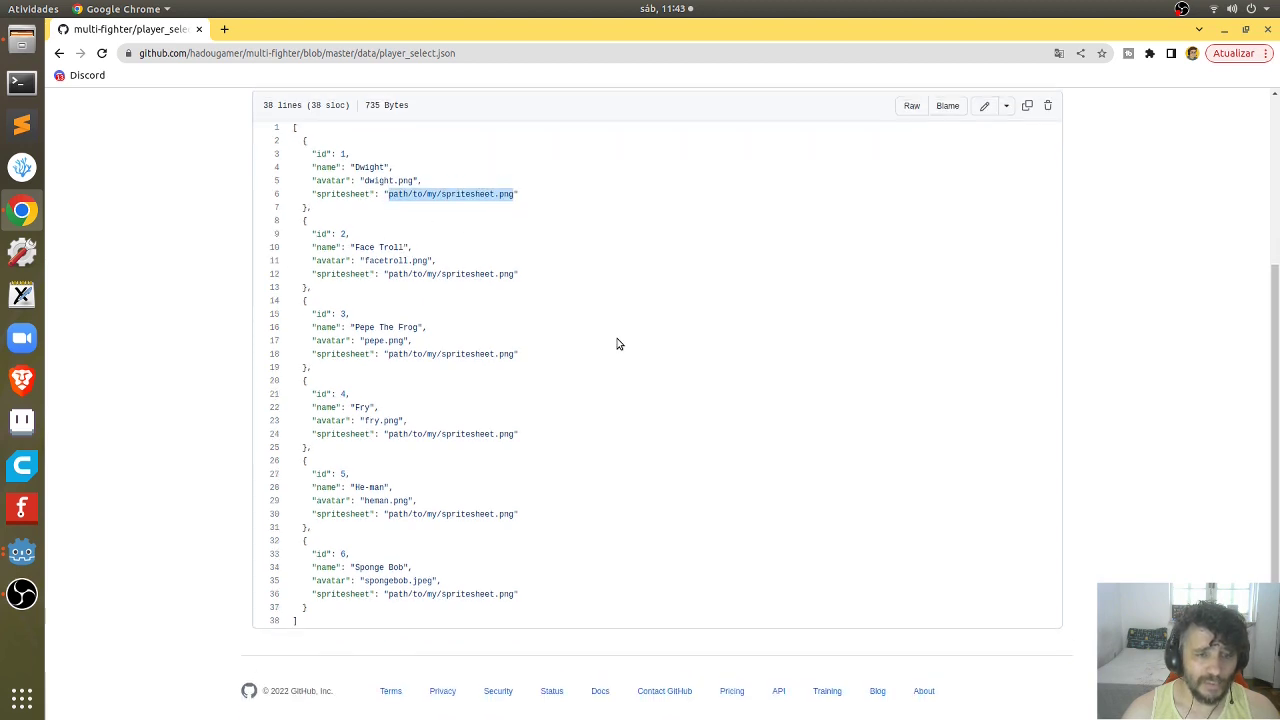
{"action": "double_click", "coordinate": [366, 249]}
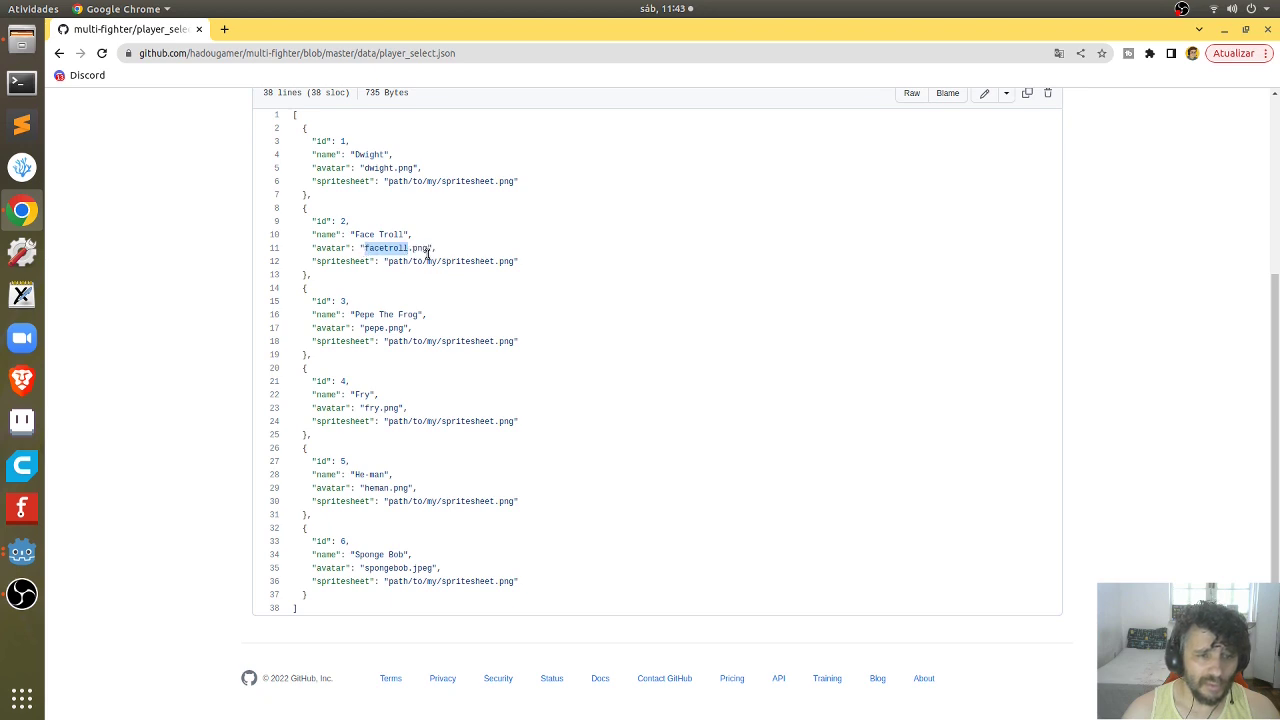
{"action": "left_click", "coordinate": [381, 261]}
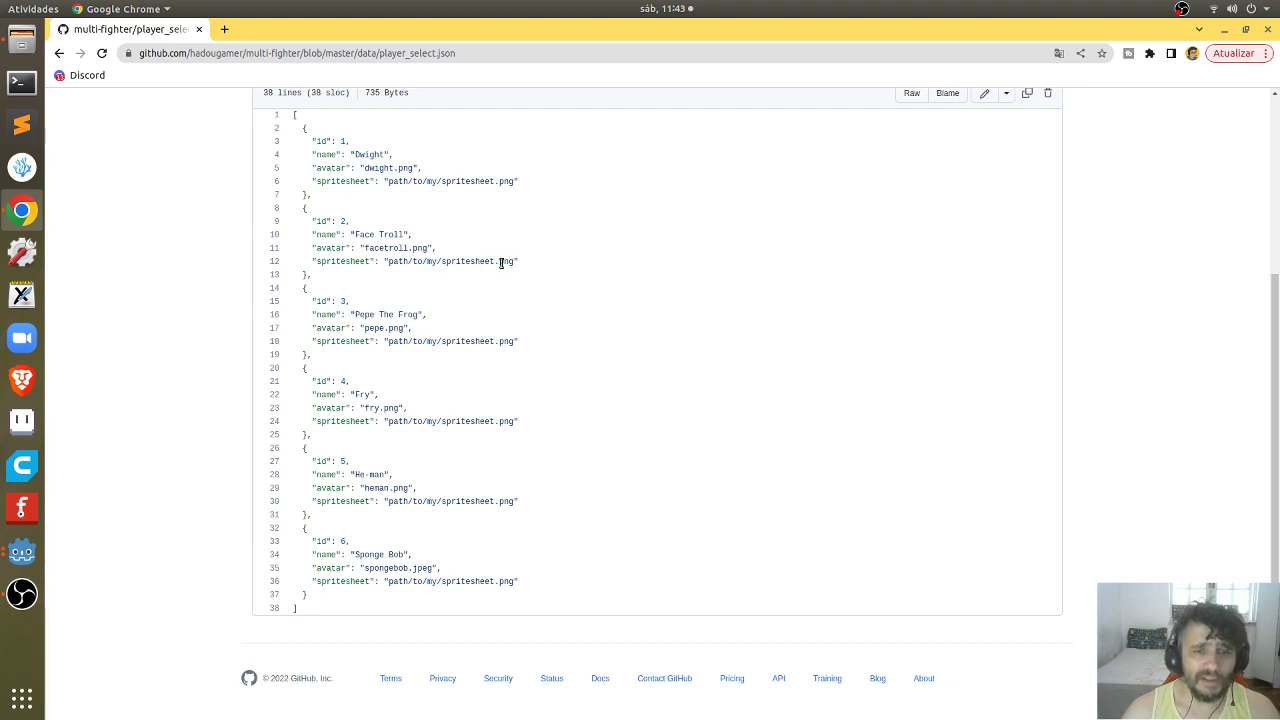
{"action": "left_click_drag", "start_coordinate": [514, 261], "coordinate": [391, 263]}
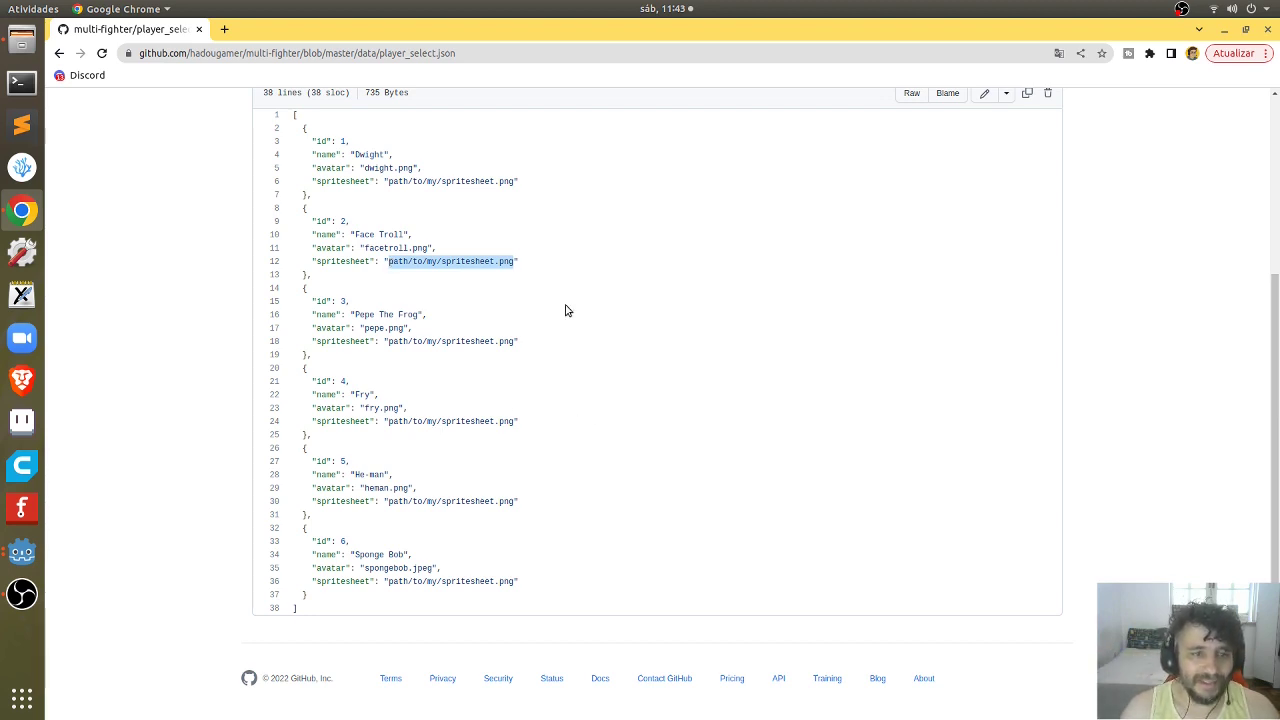
{"action": "scroll", "coordinate": [527, 318], "scroll_direction": "up", "scroll_amount": 1}
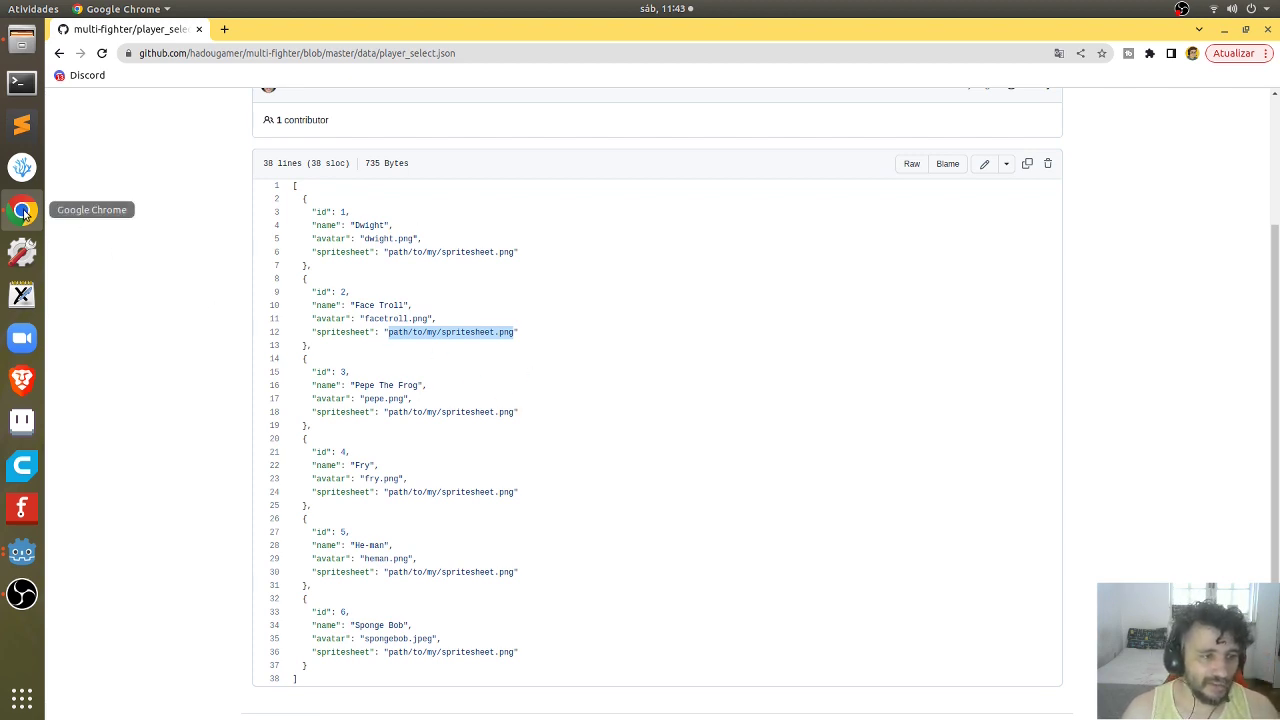
{"action": "left_click", "coordinate": [22, 552]}
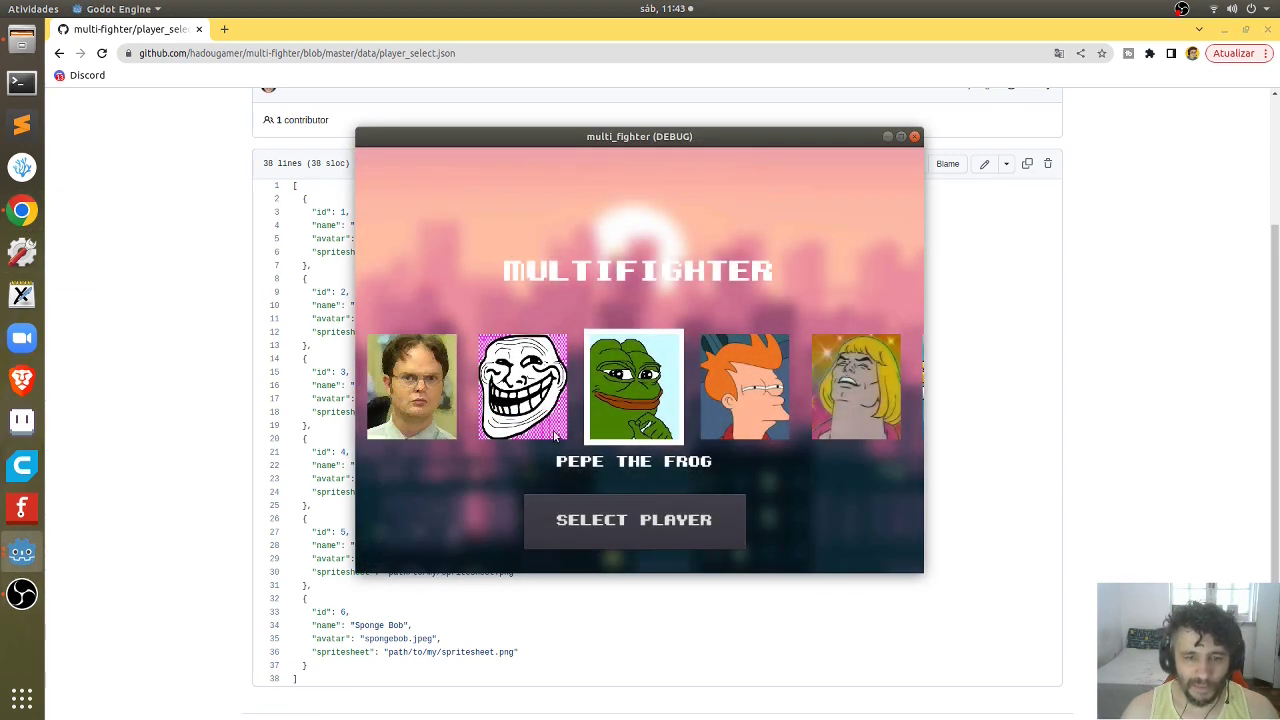
Step: Select and confirm Face Troll, trim the player name to 'FACE', then close the game
{"action": "key", "text": "Left"}
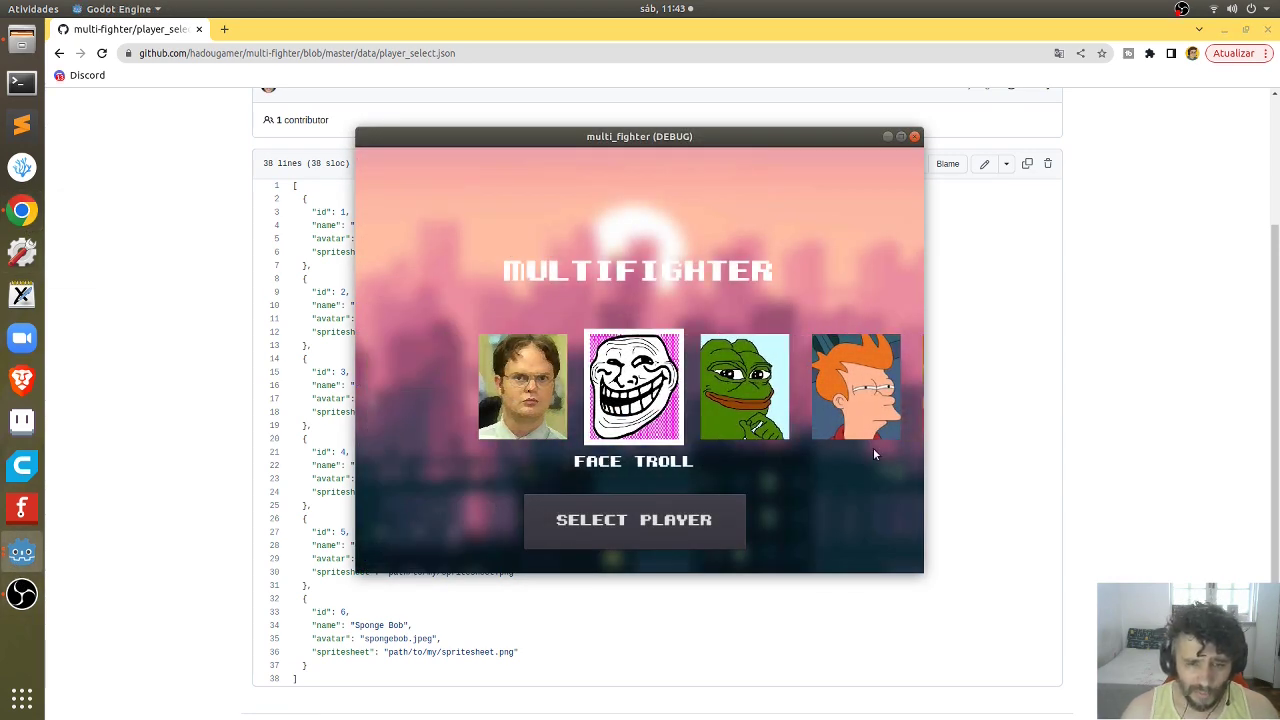
{"action": "left_click", "coordinate": [684, 522]}
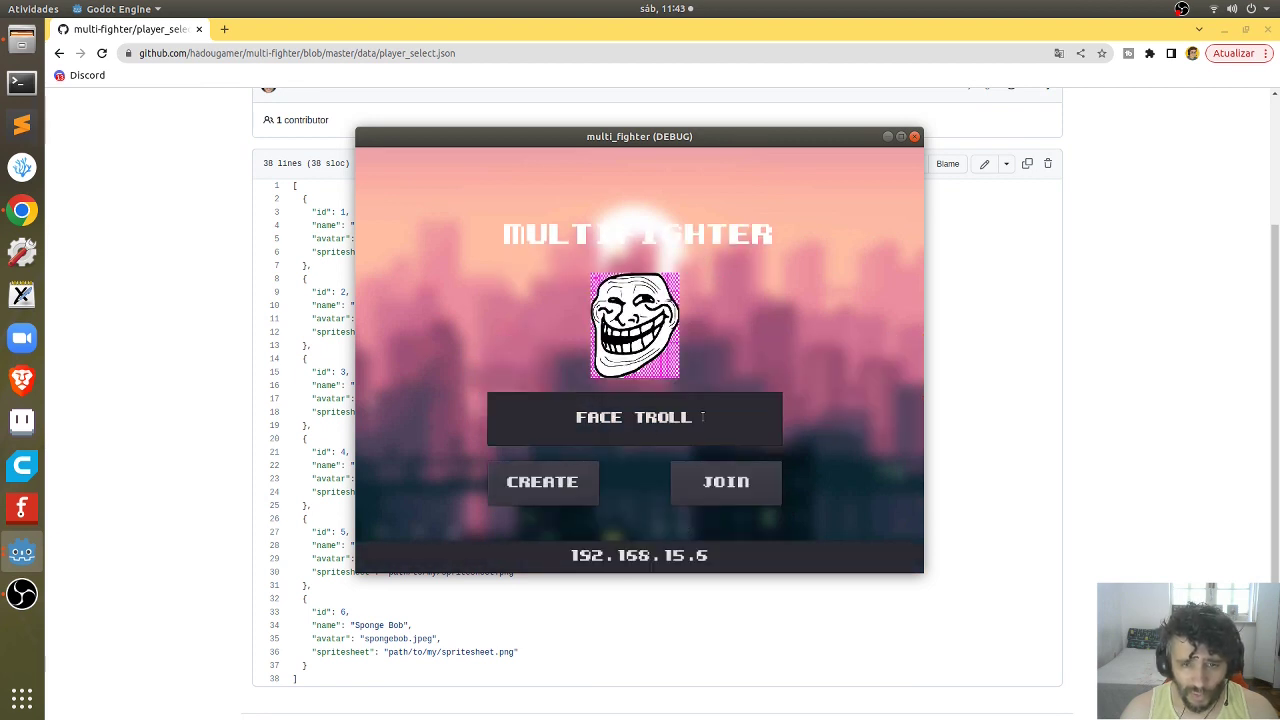
{"action": "left_click", "coordinate": [741, 417]}
{"action": "key", "text": "BackSpace"}
{"action": "key", "text": "BackSpace"}
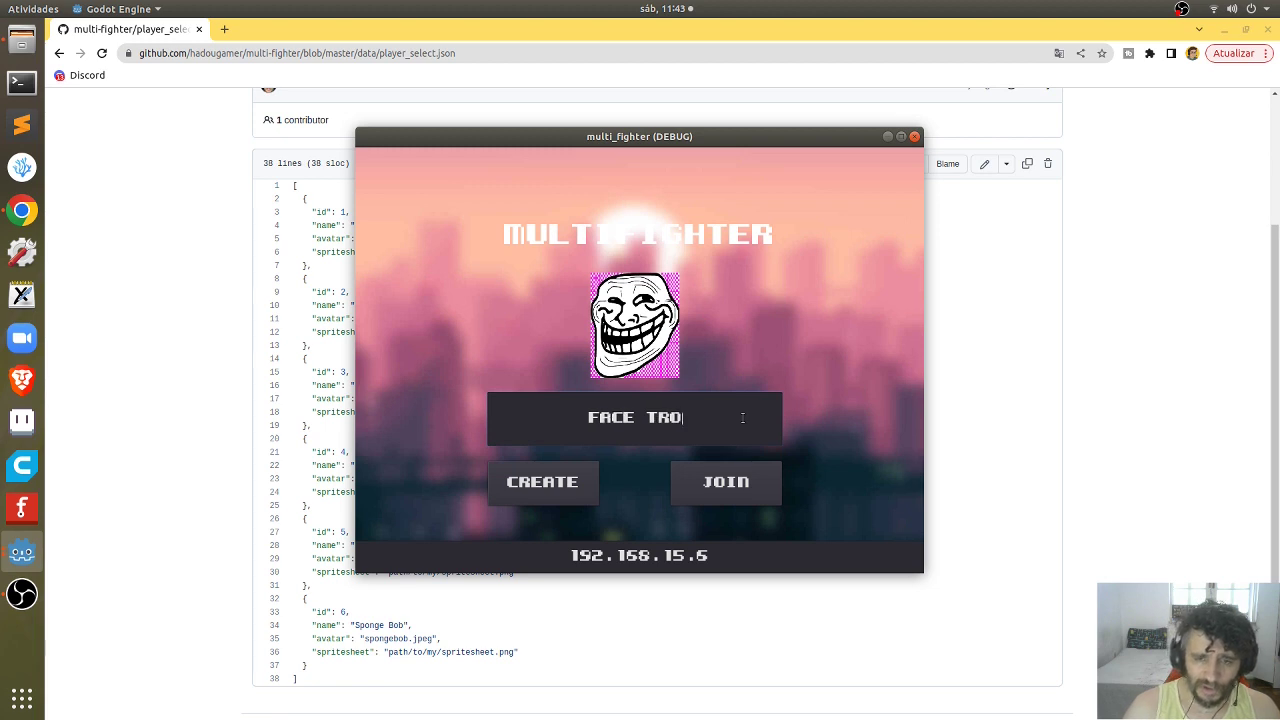
{"action": "key", "text": "BackSpace"}
{"action": "key", "text": "BackSpace"}
{"action": "key", "text": "BackSpace"}
{"action": "key", "text": "BackSpace"}
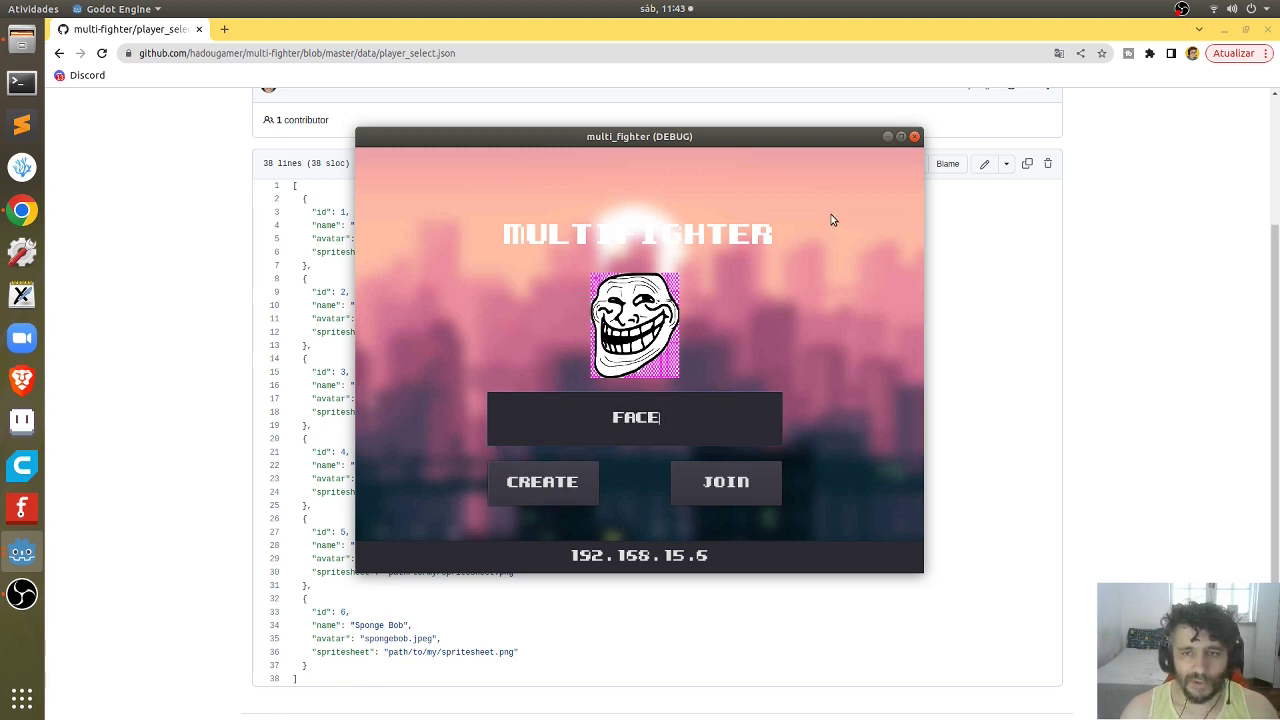
{"action": "left_click", "coordinate": [914, 138]}
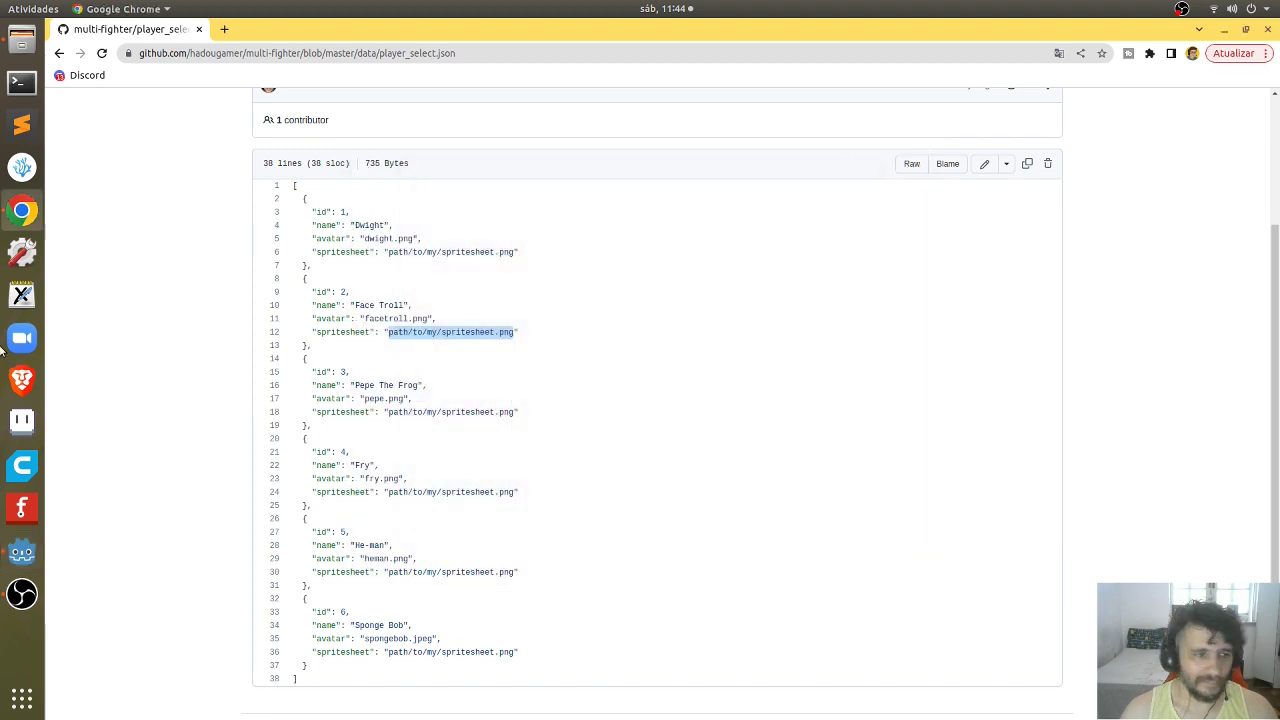
Step: Back in Godot, expand the scenes folder and open player_select.tscn from FileSystem
{"action": "left_click", "coordinate": [22, 552]}
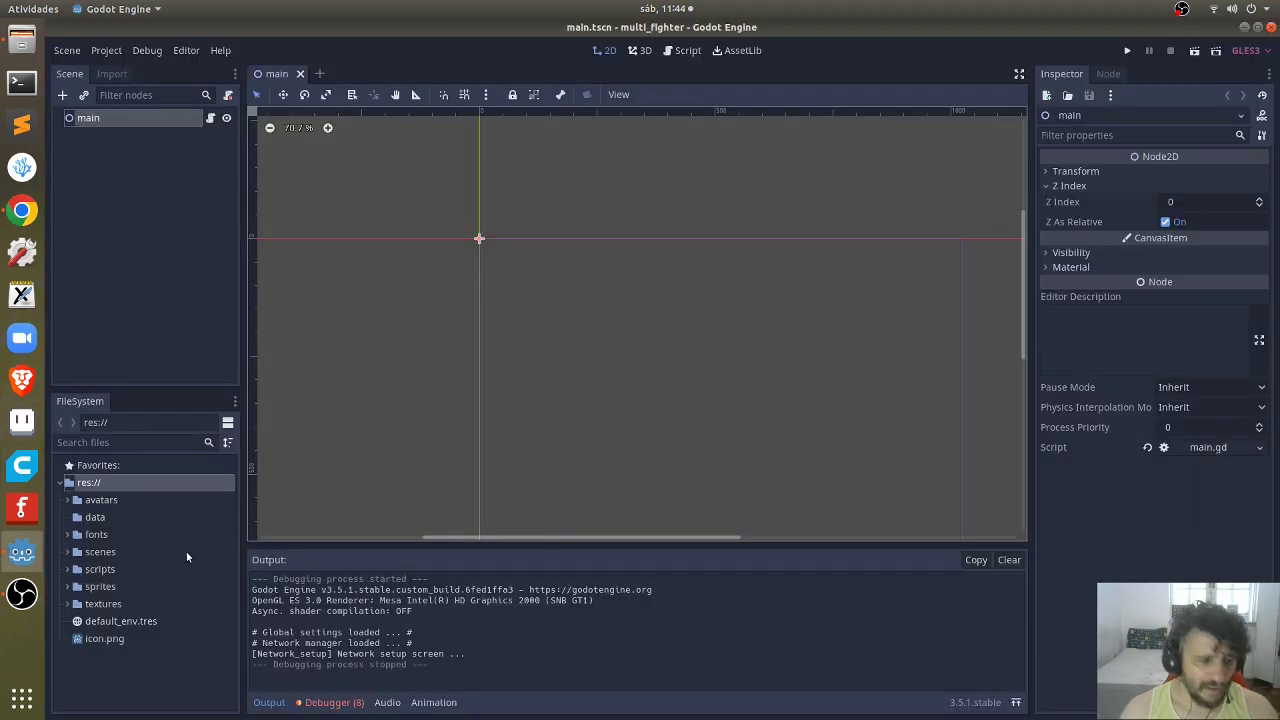
{"action": "left_click", "coordinate": [97, 518]}
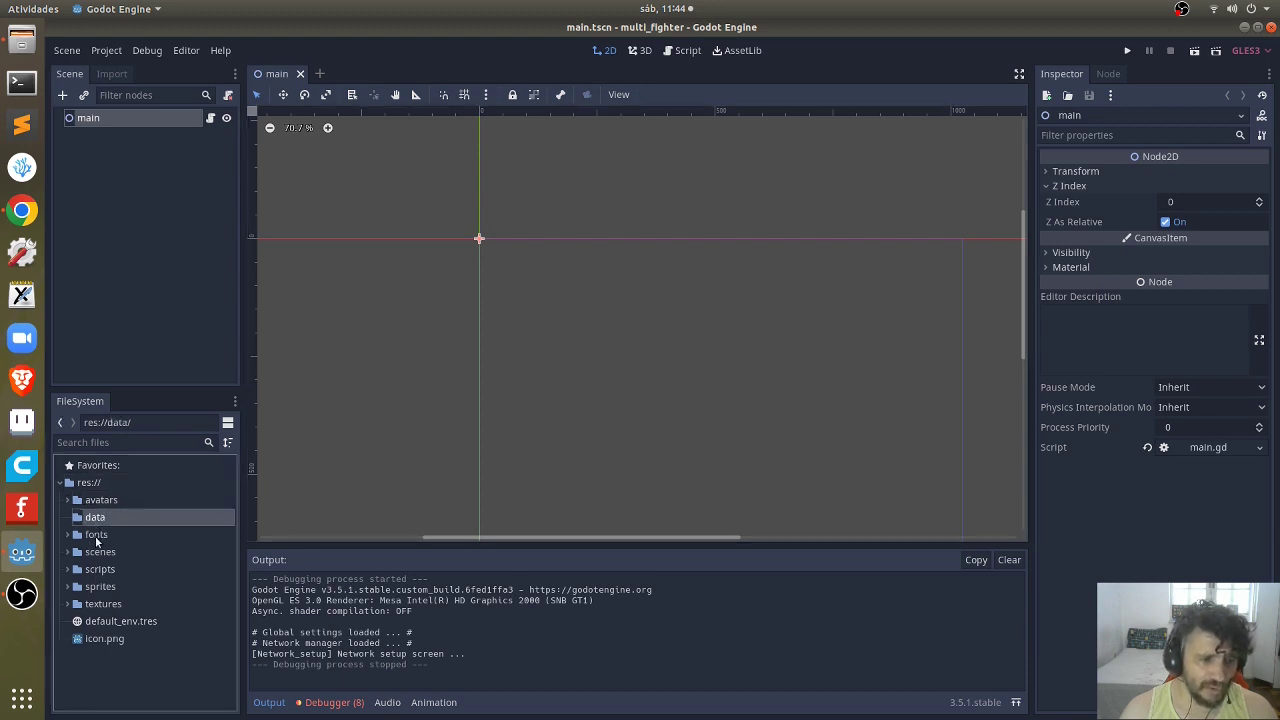
{"action": "left_click", "coordinate": [96, 536]}
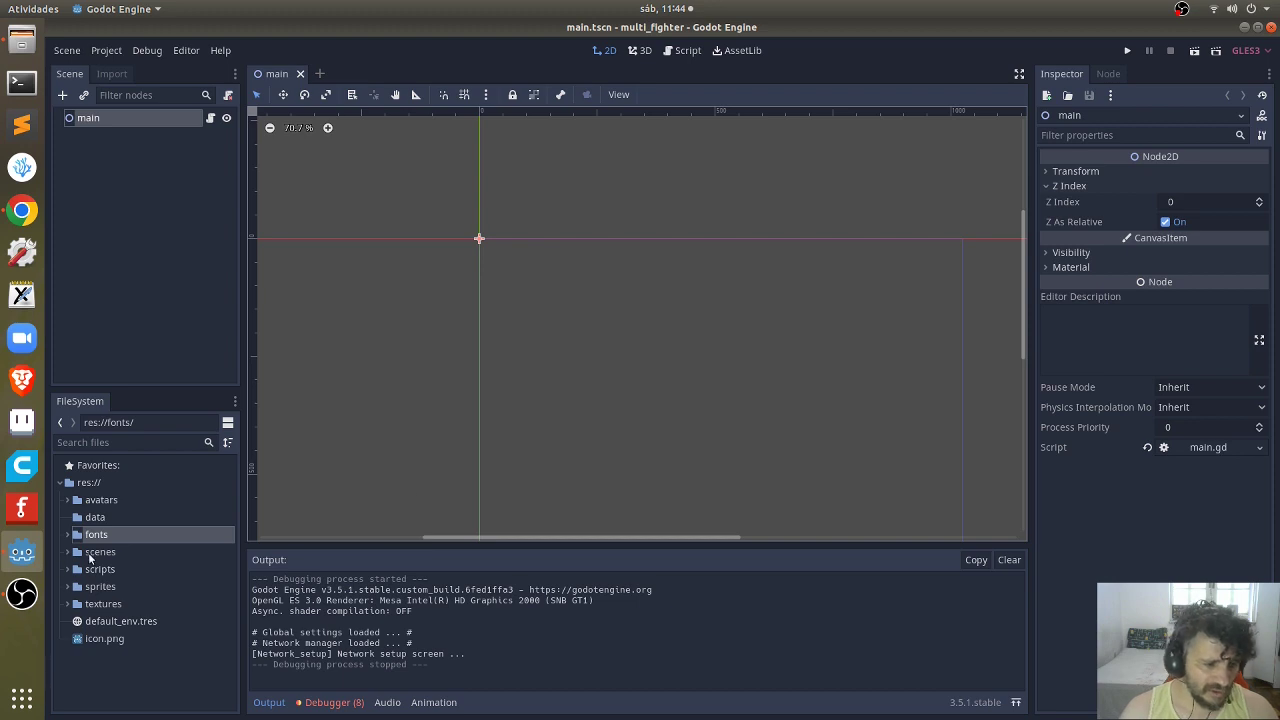
{"action": "left_click", "coordinate": [90, 552]}
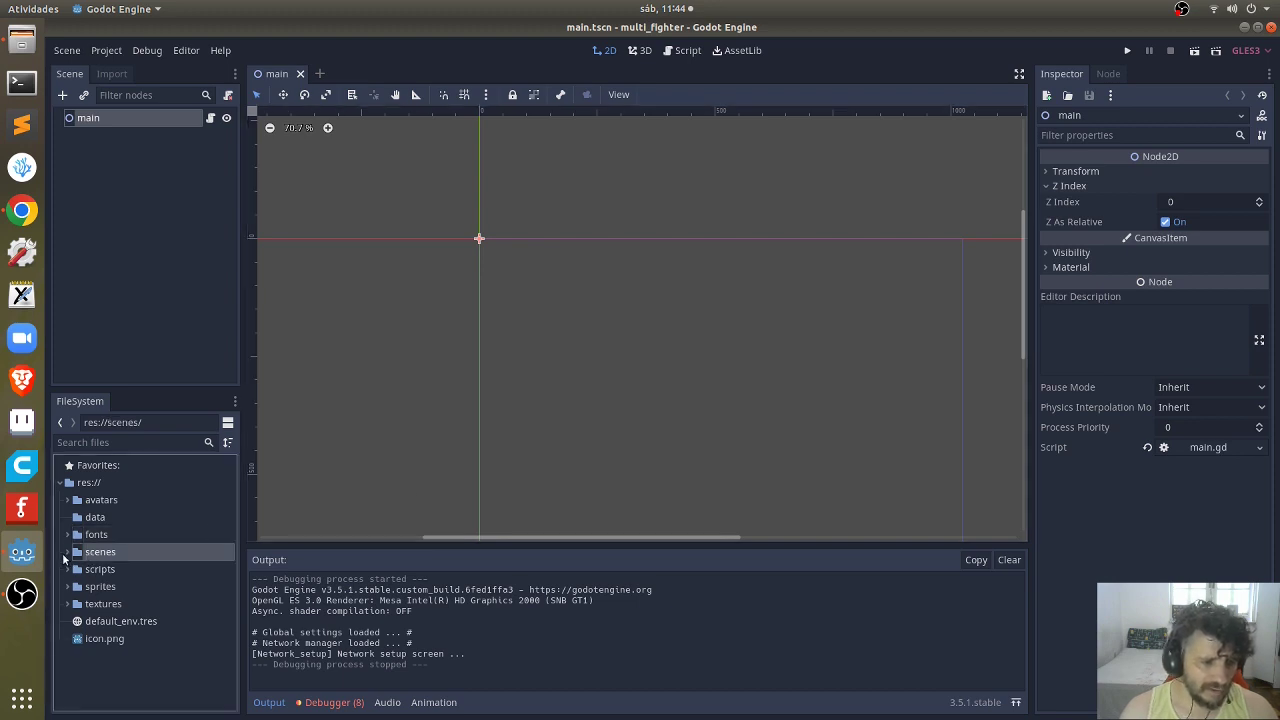
{"action": "left_click", "coordinate": [67, 552]}
{"action": "scroll", "coordinate": [128, 543], "scroll_direction": "down", "scroll_amount": 3}
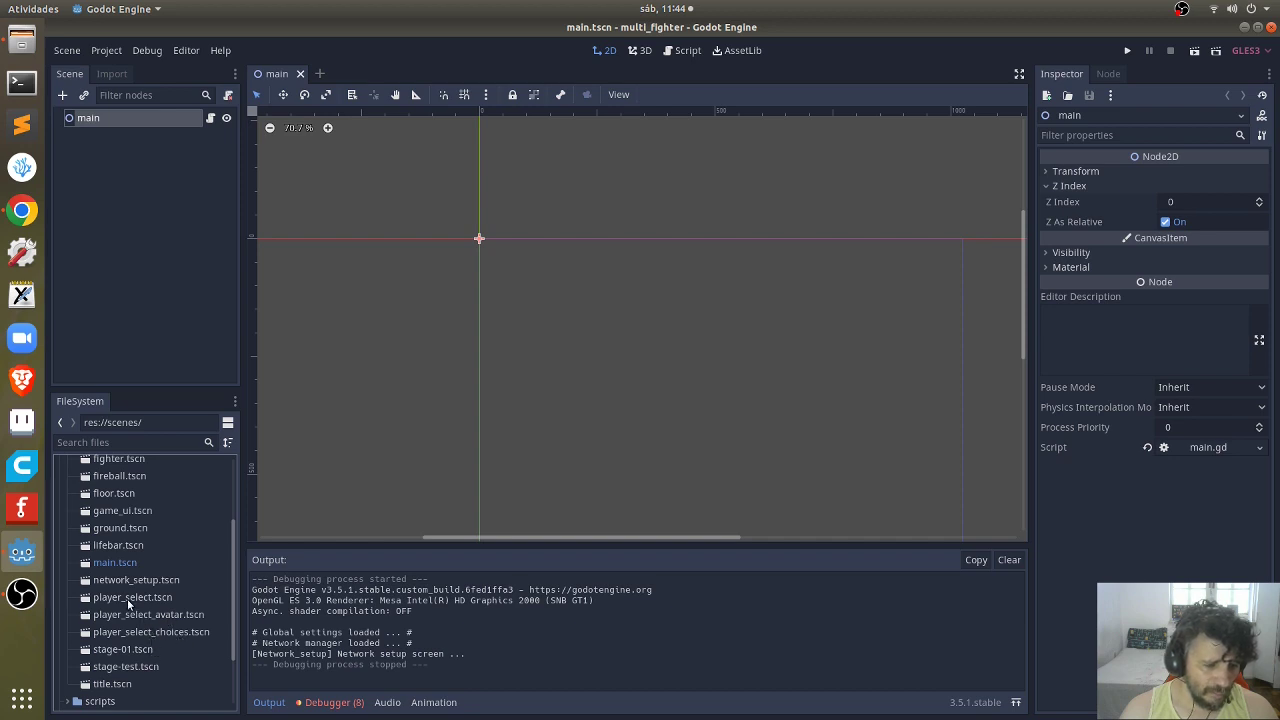
{"action": "double_click", "coordinate": [130, 599]}
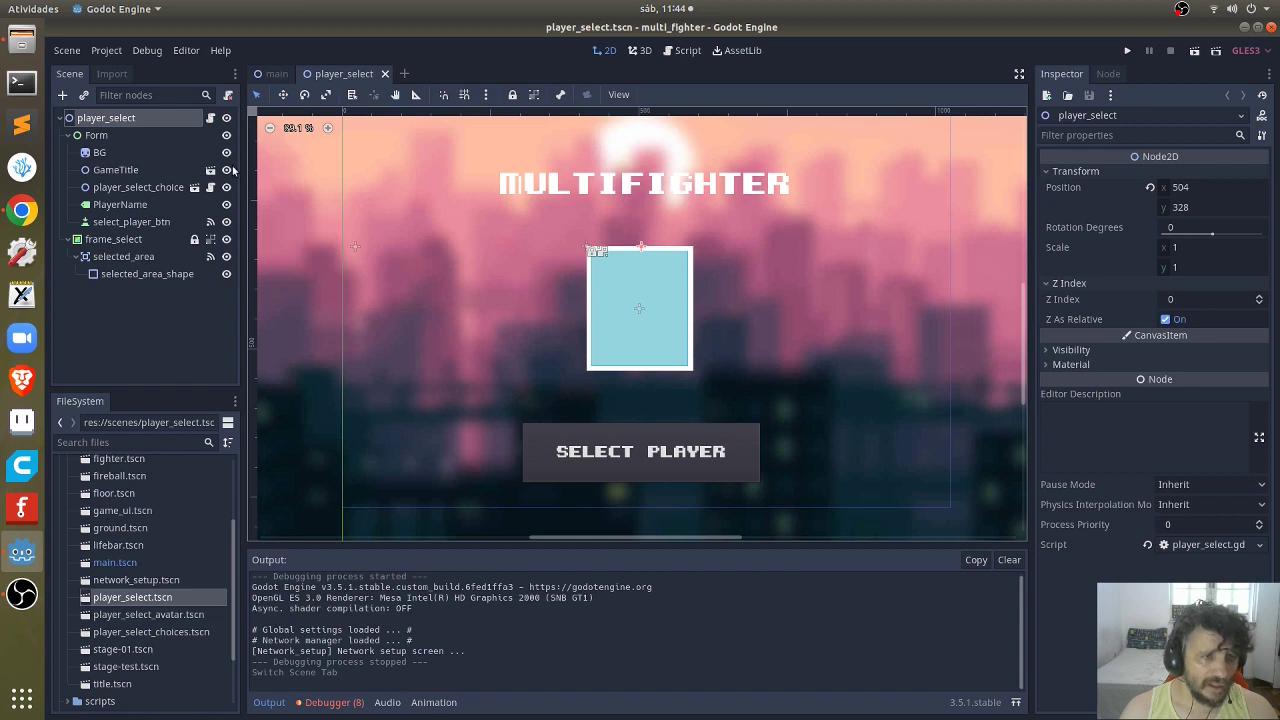
Step: Collapse the scenes folder and open the player_select.gd script
{"action": "scroll", "coordinate": [97, 594], "scroll_direction": "up", "scroll_amount": 2}
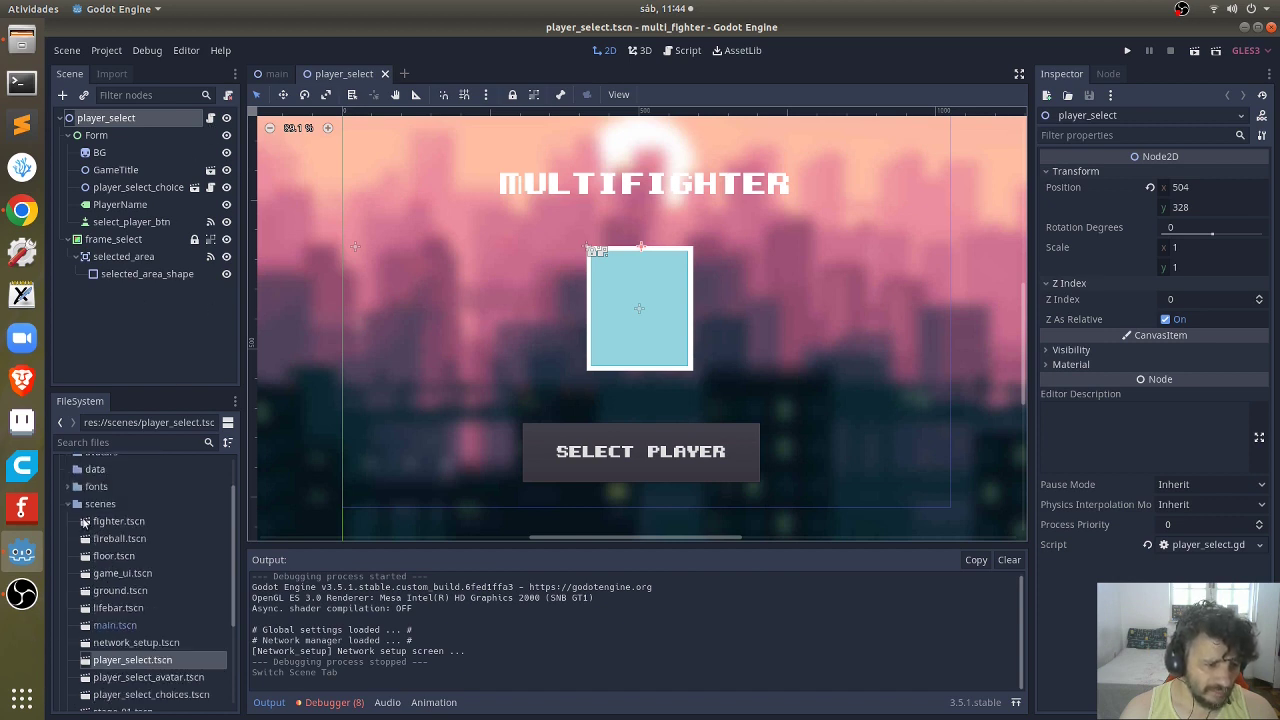
{"action": "left_click", "coordinate": [67, 504]}
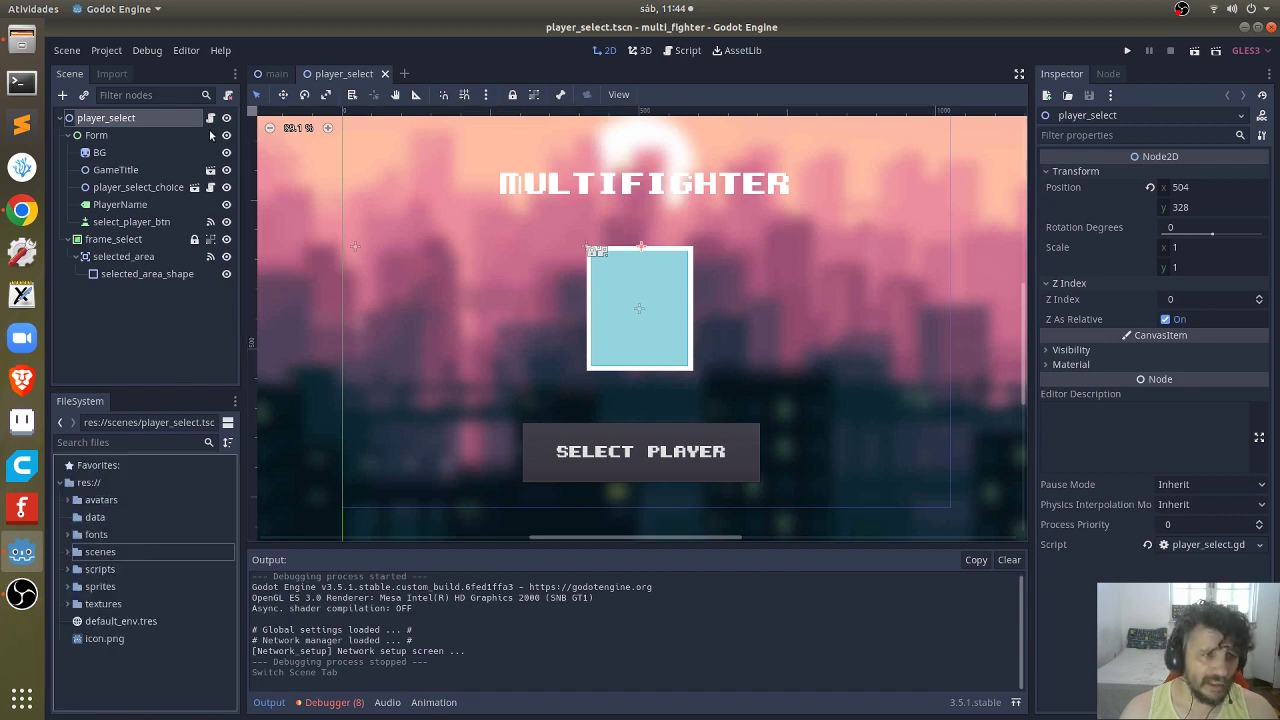
{"action": "left_click", "coordinate": [210, 118]}
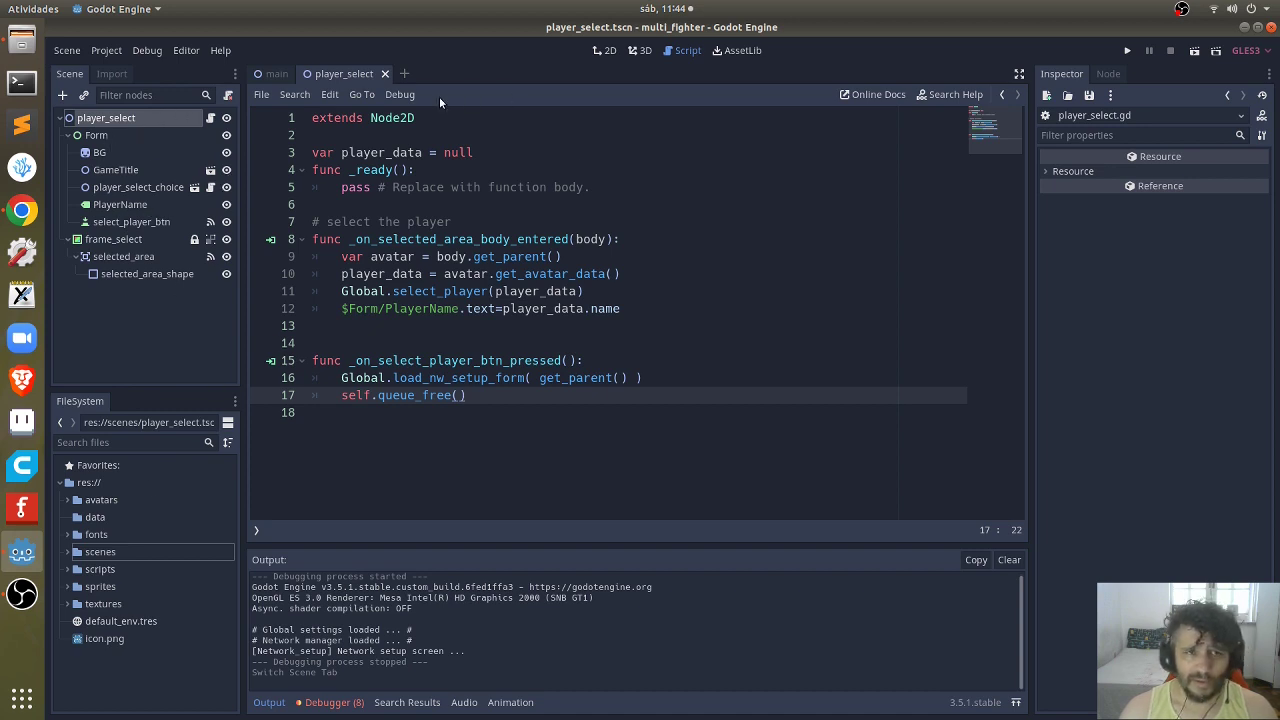
Step: In 2D, inspect BG, GameTitle and player_select_choices, then open player_select_choices.tscn
{"action": "left_click", "coordinate": [605, 50]}
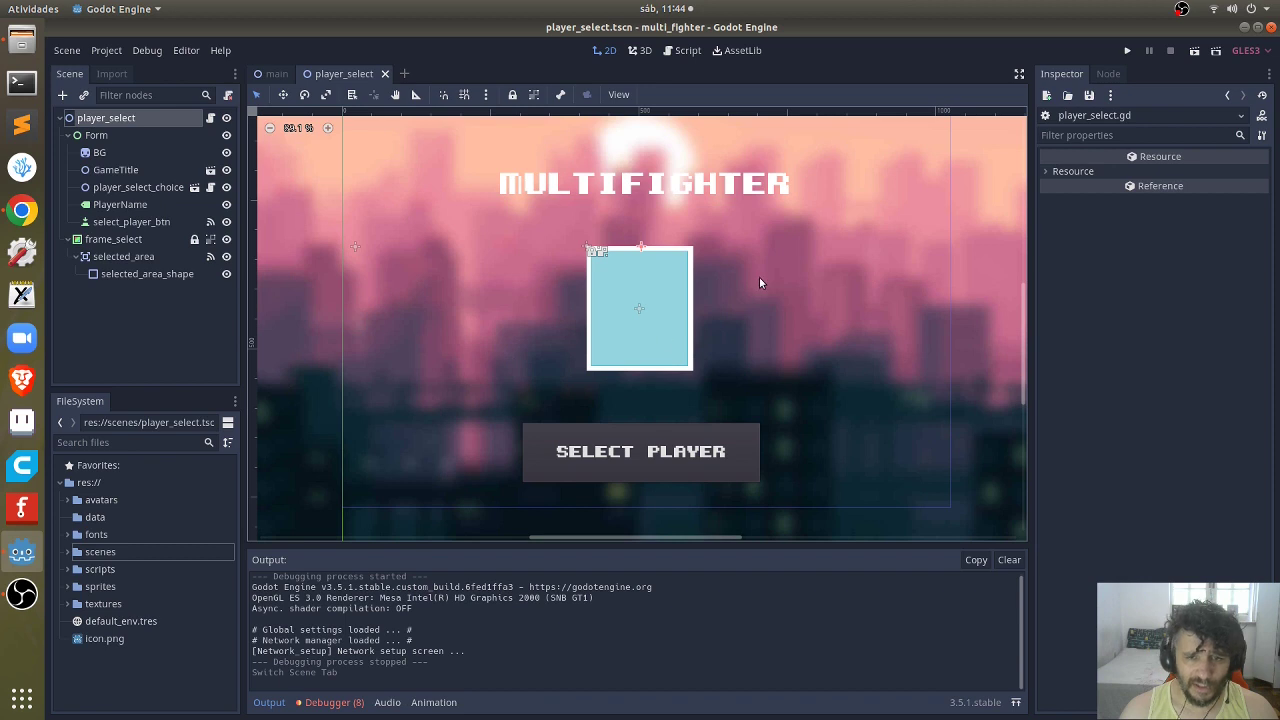
{"action": "left_click", "coordinate": [639, 300]}
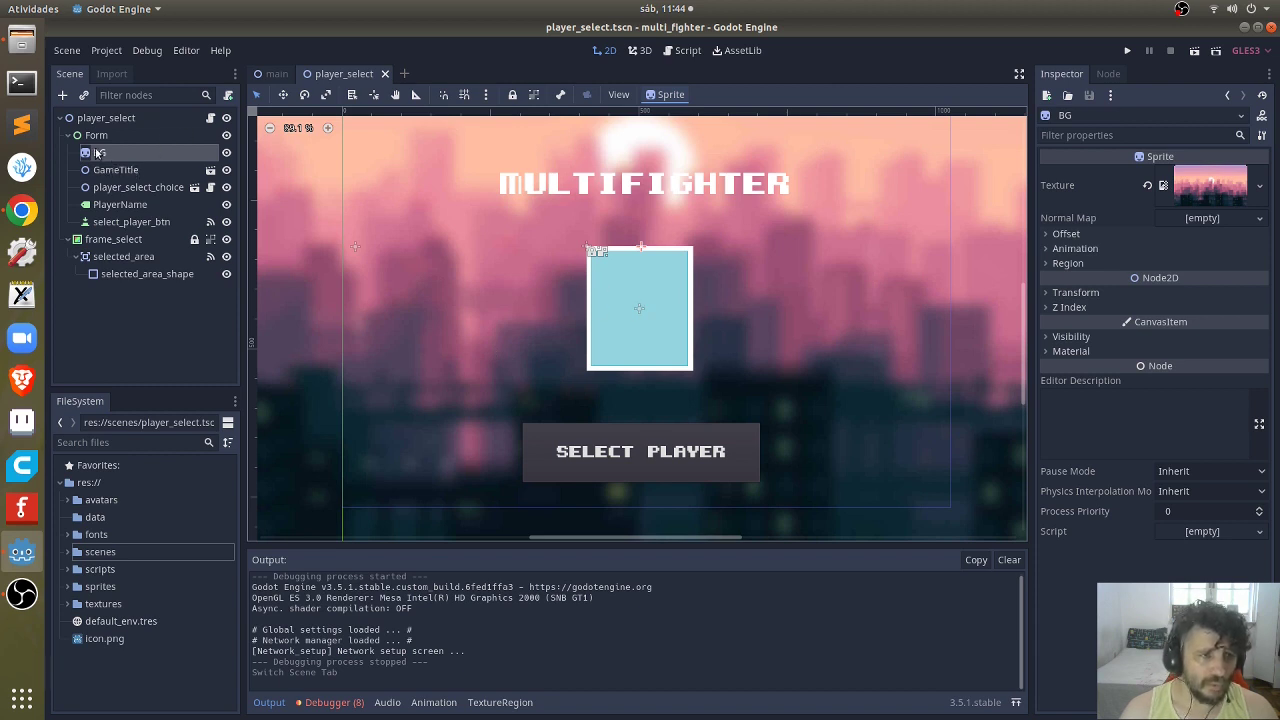
{"action": "left_click", "coordinate": [113, 171]}
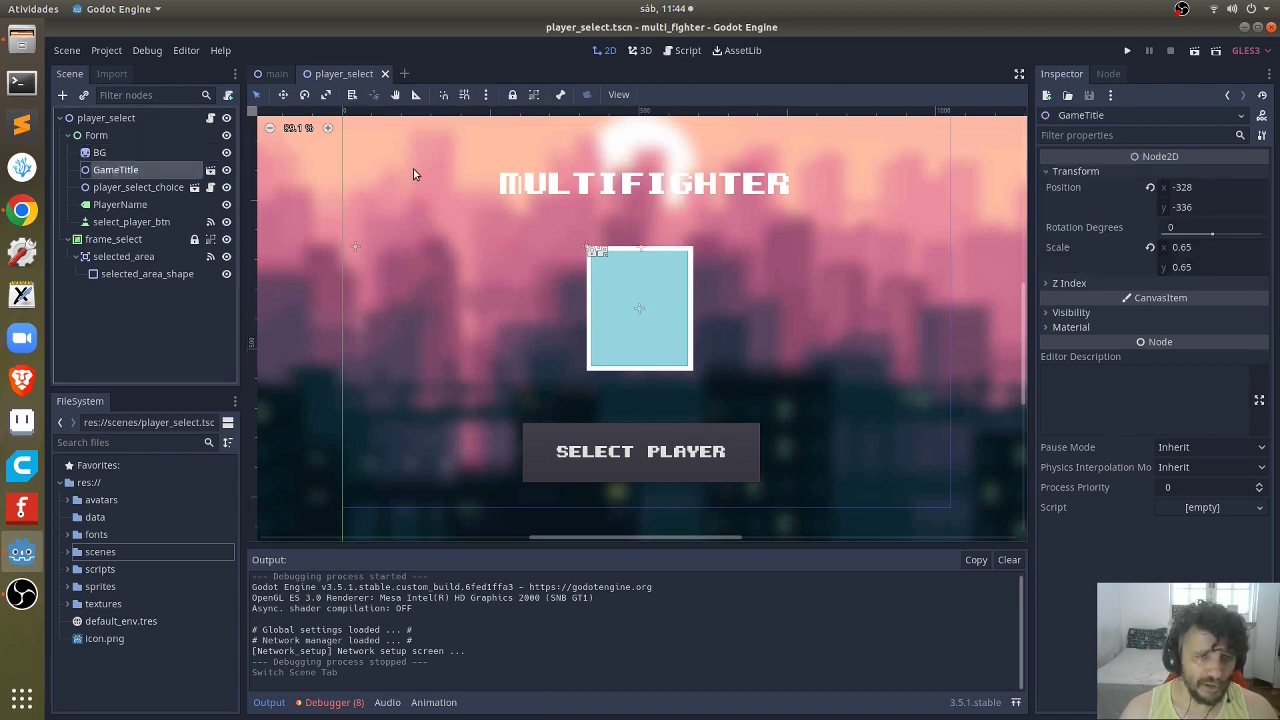
{"action": "left_click", "coordinate": [134, 188]}
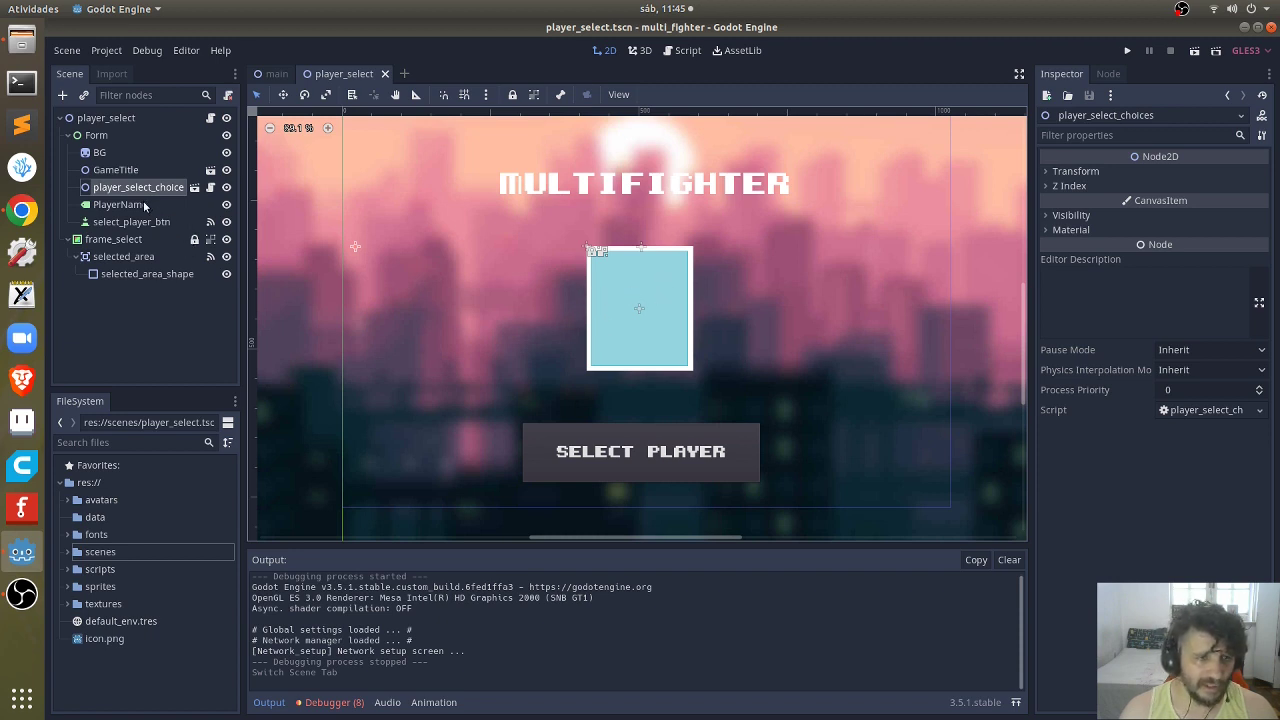
{"action": "left_click", "coordinate": [192, 187]}
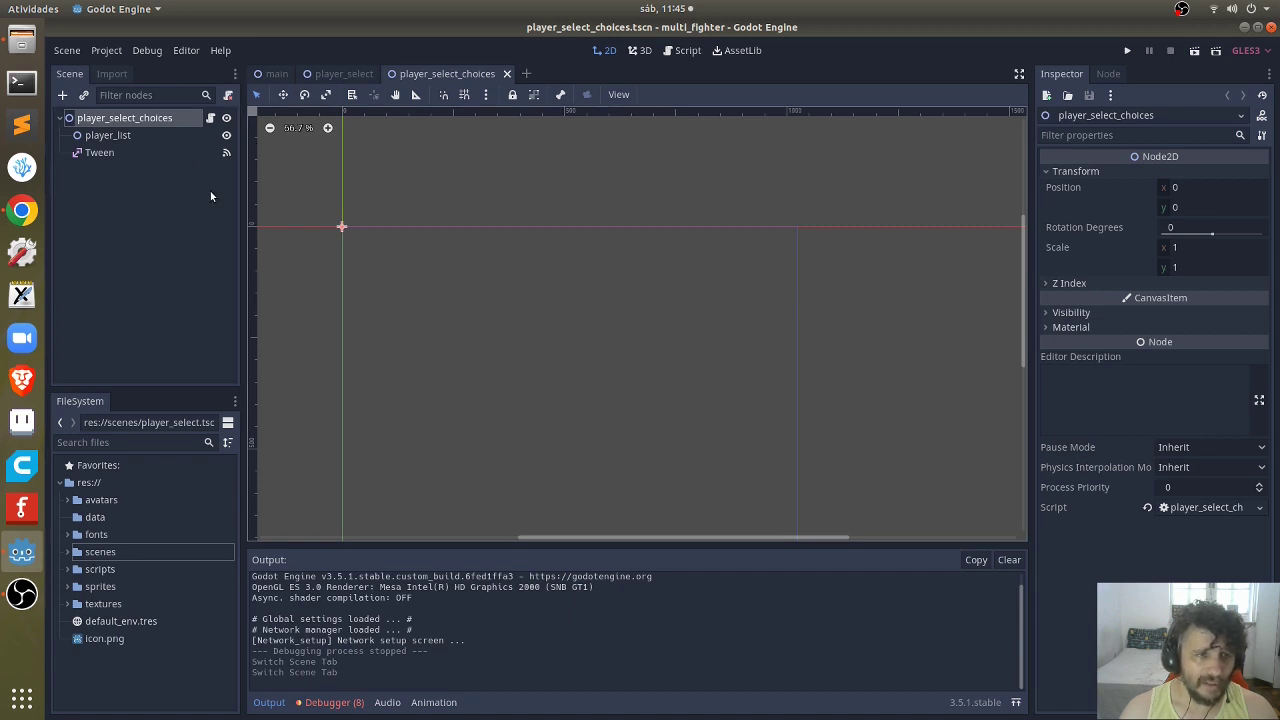
Step: Inspect the player_list Node2D, which has no script attached
{"action": "left_click", "coordinate": [103, 138]}
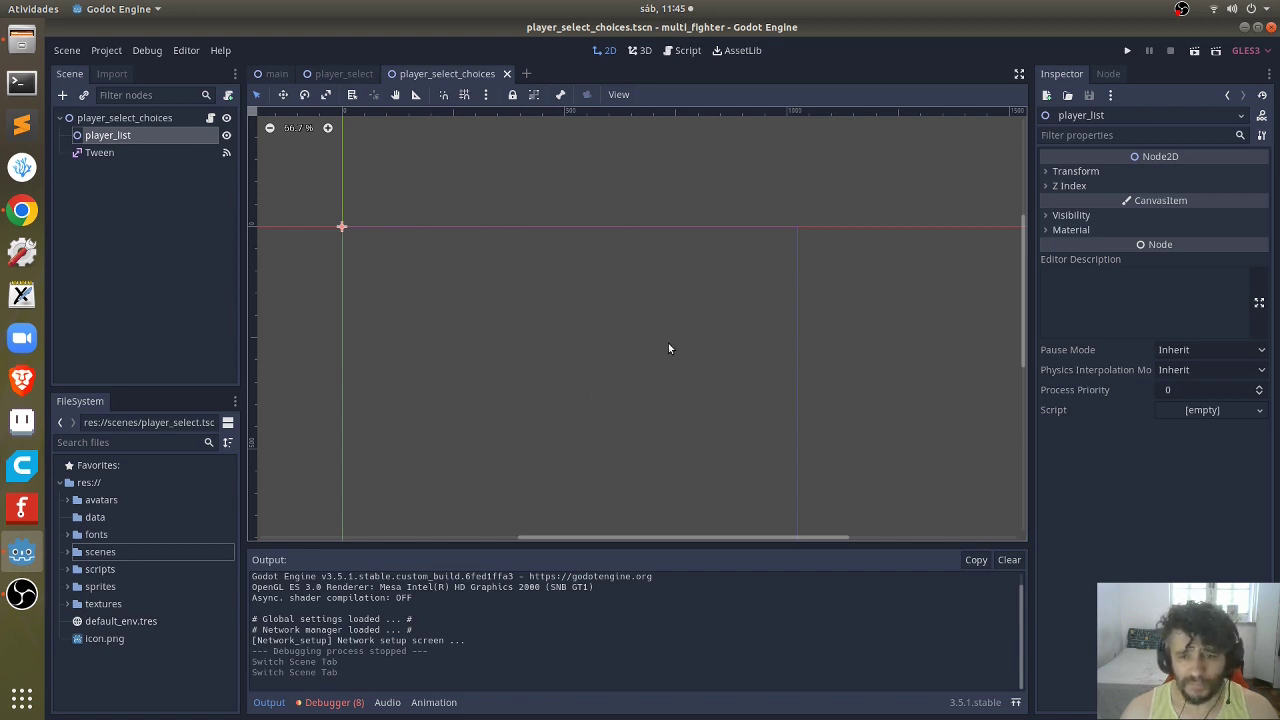
{"action": "scroll", "coordinate": [721, 401], "scroll_direction": "down", "scroll_amount": 1}
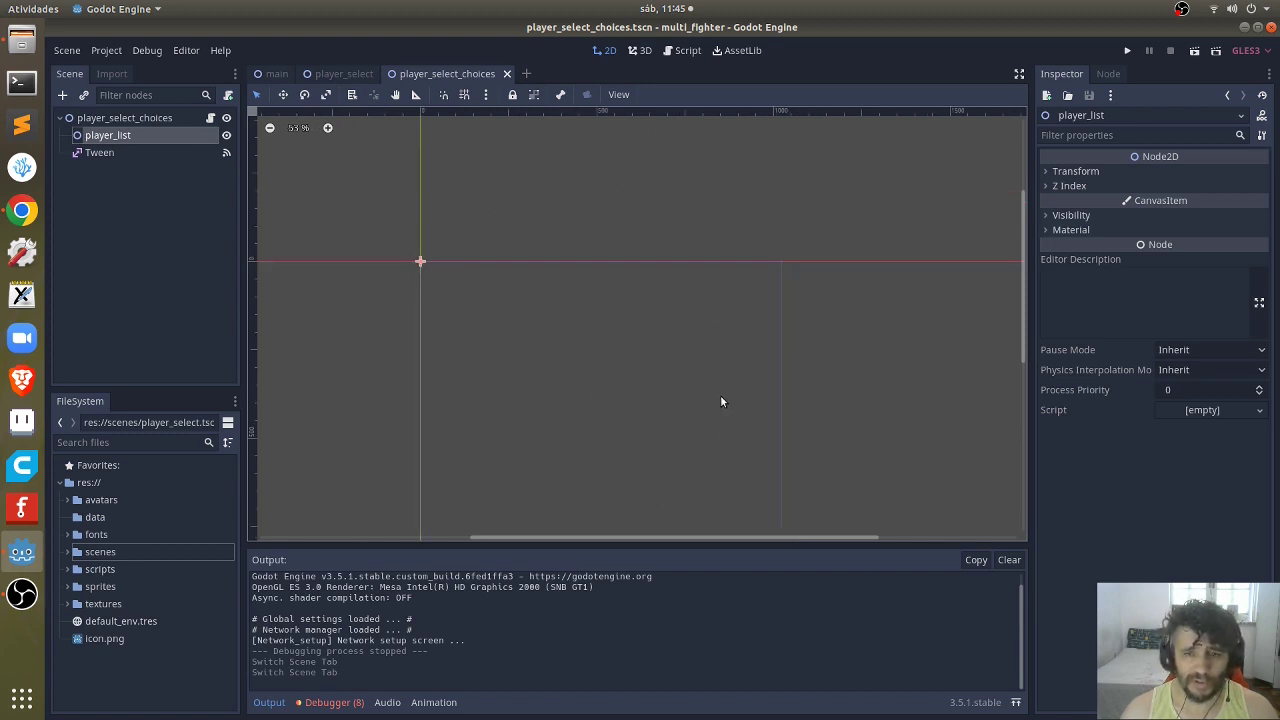
{"action": "left_click", "coordinate": [210, 118]}
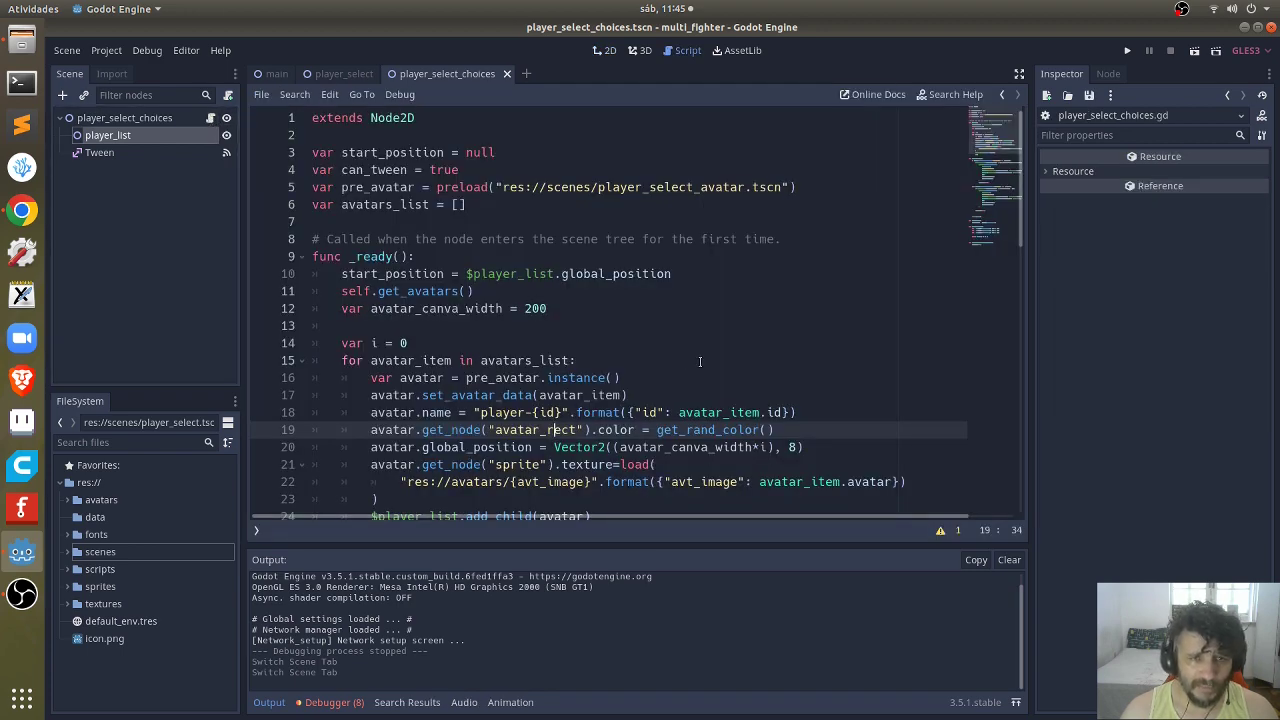
{"action": "scroll", "coordinate": [700, 361], "scroll_direction": "down", "scroll_amount": 3}
{"action": "scroll", "coordinate": [700, 361], "scroll_direction": "down", "scroll_amount": 5}
{"action": "scroll", "coordinate": [700, 361], "scroll_direction": "down", "scroll_amount": 4}
{"action": "scroll", "coordinate": [700, 361], "scroll_direction": "down", "scroll_amount": 4}
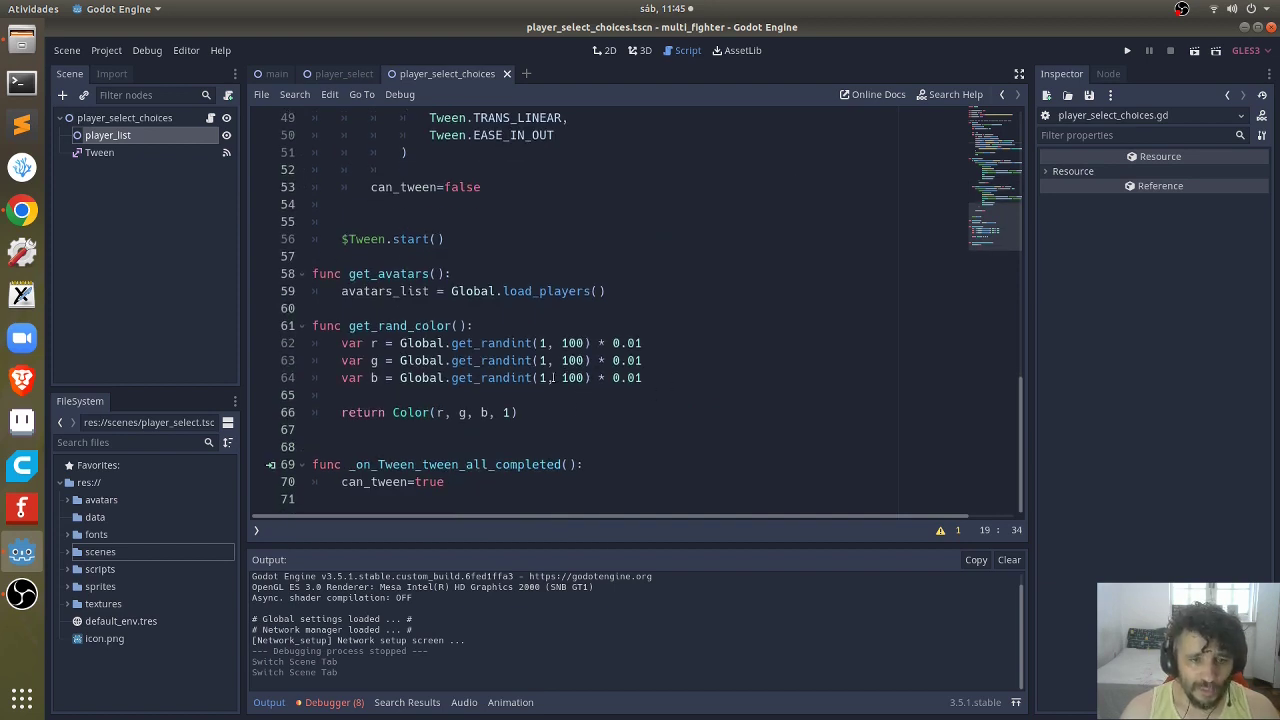
{"action": "scroll", "coordinate": [551, 377], "scroll_direction": "up", "scroll_amount": 4}
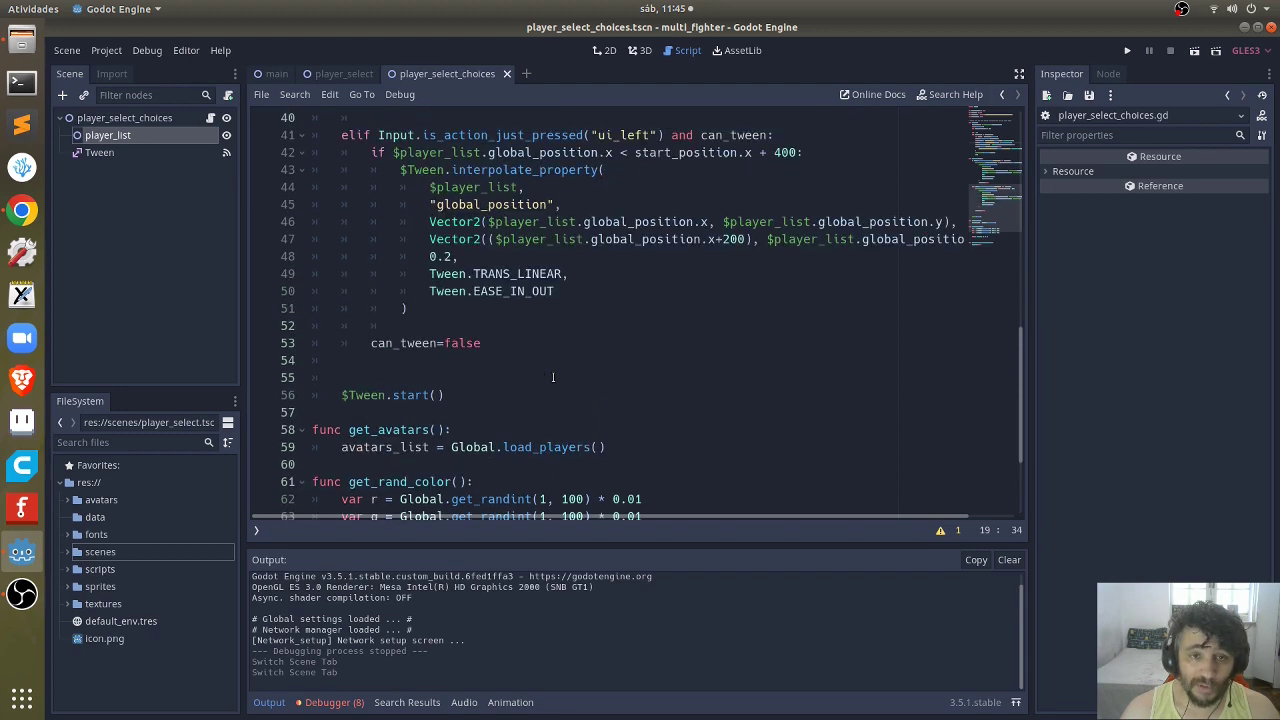
{"action": "scroll", "coordinate": [551, 377], "scroll_direction": "up", "scroll_amount": 2}
{"action": "scroll", "coordinate": [551, 377], "scroll_direction": "up", "scroll_amount": 3}
{"action": "scroll", "coordinate": [551, 377], "scroll_direction": "up", "scroll_amount": 7}
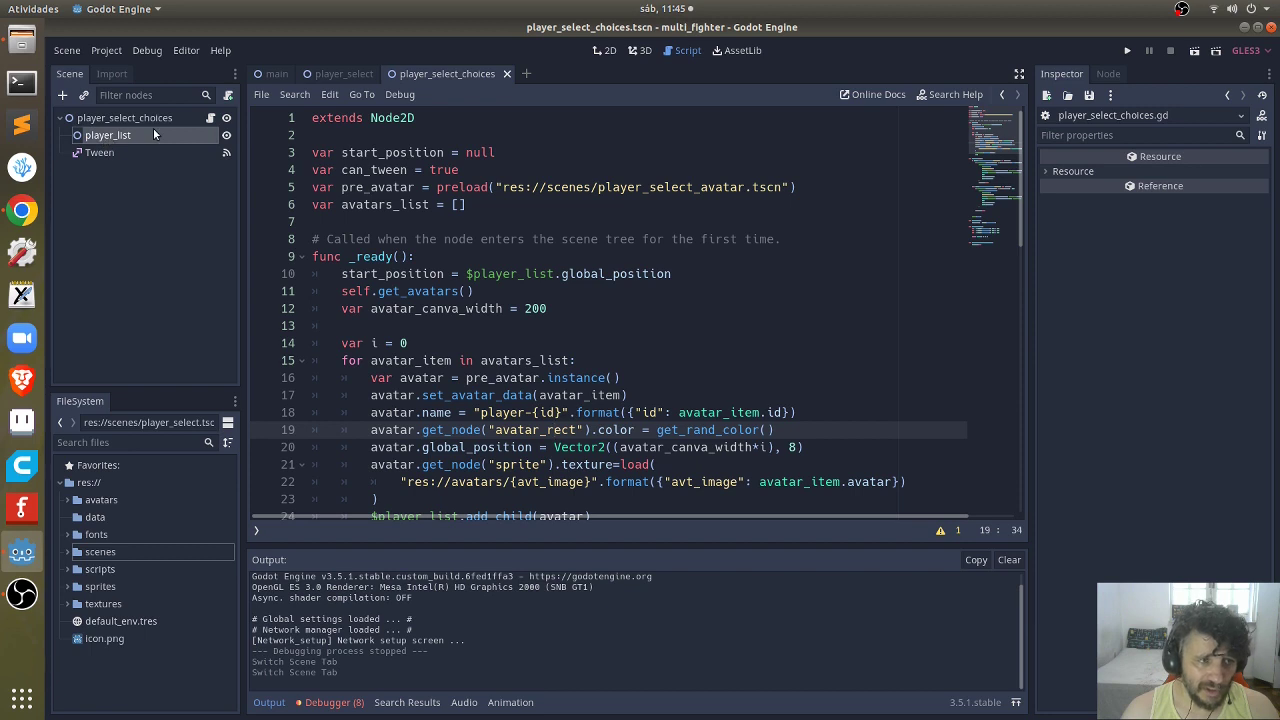
{"action": "left_click", "coordinate": [100, 155]}
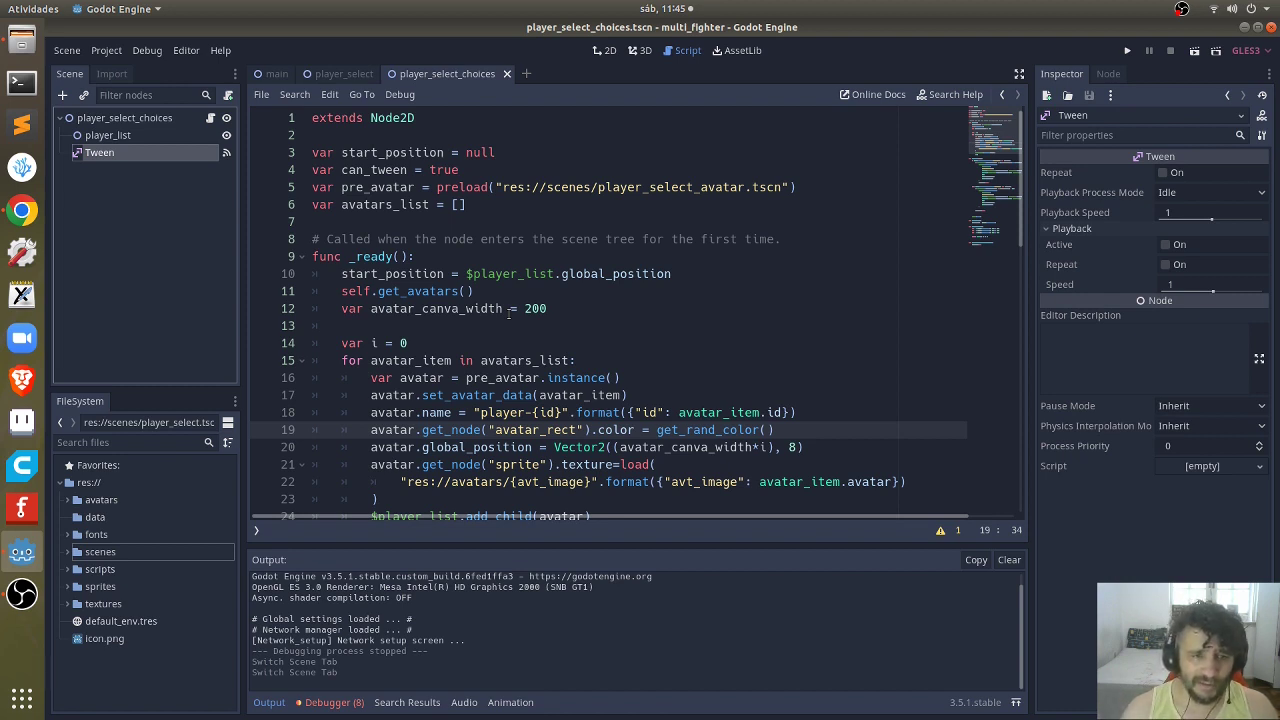
{"action": "left_click", "coordinate": [453, 155]}
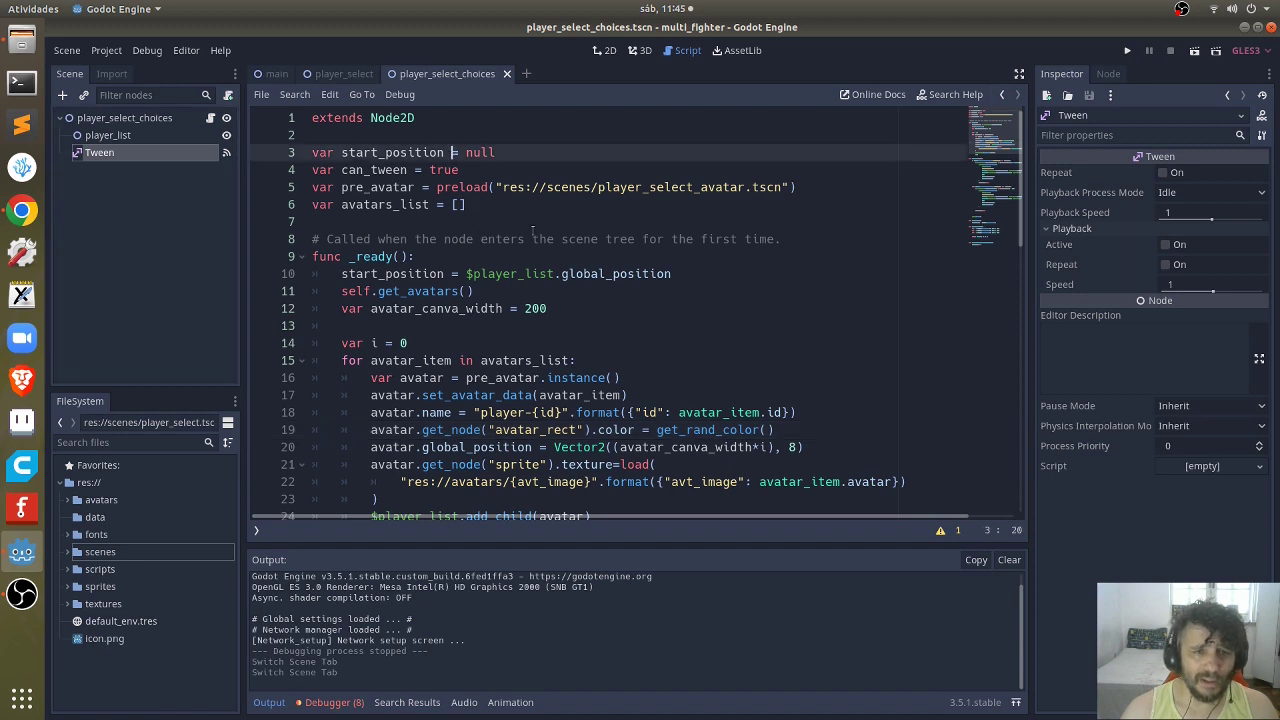
{"action": "key", "text": "ctrl+Left"}
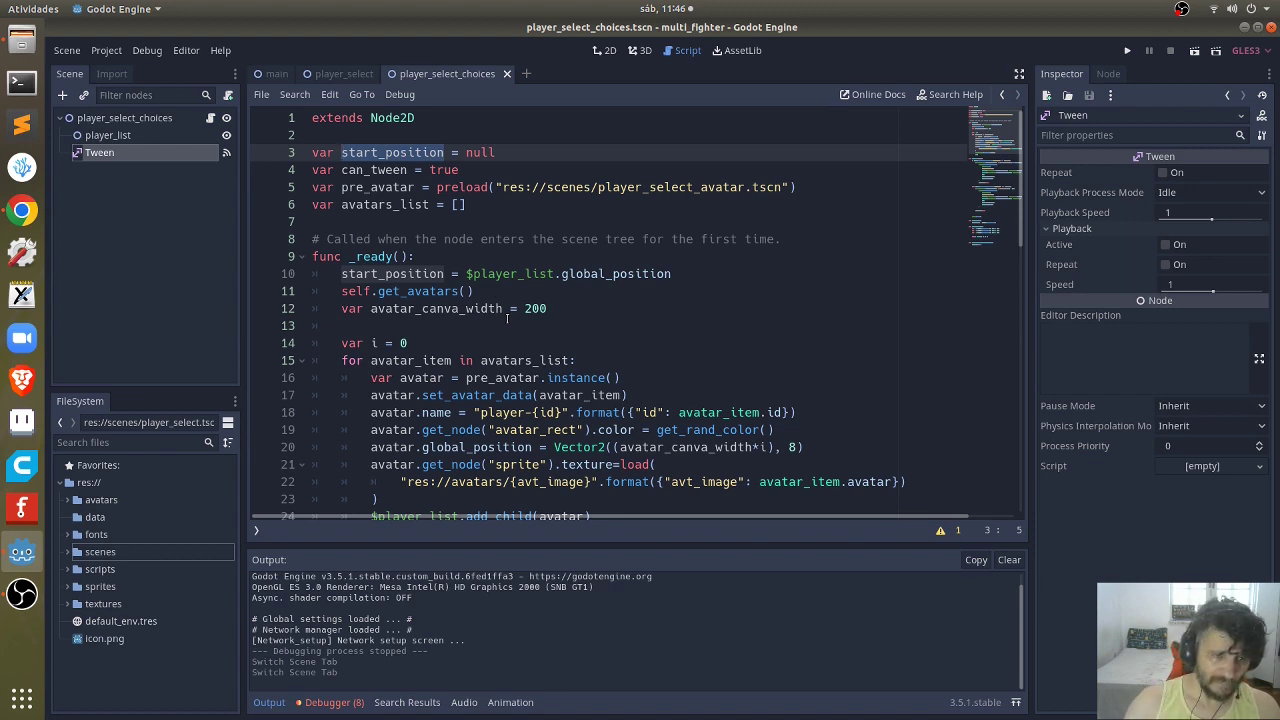
{"action": "double_click", "coordinate": [419, 290]}
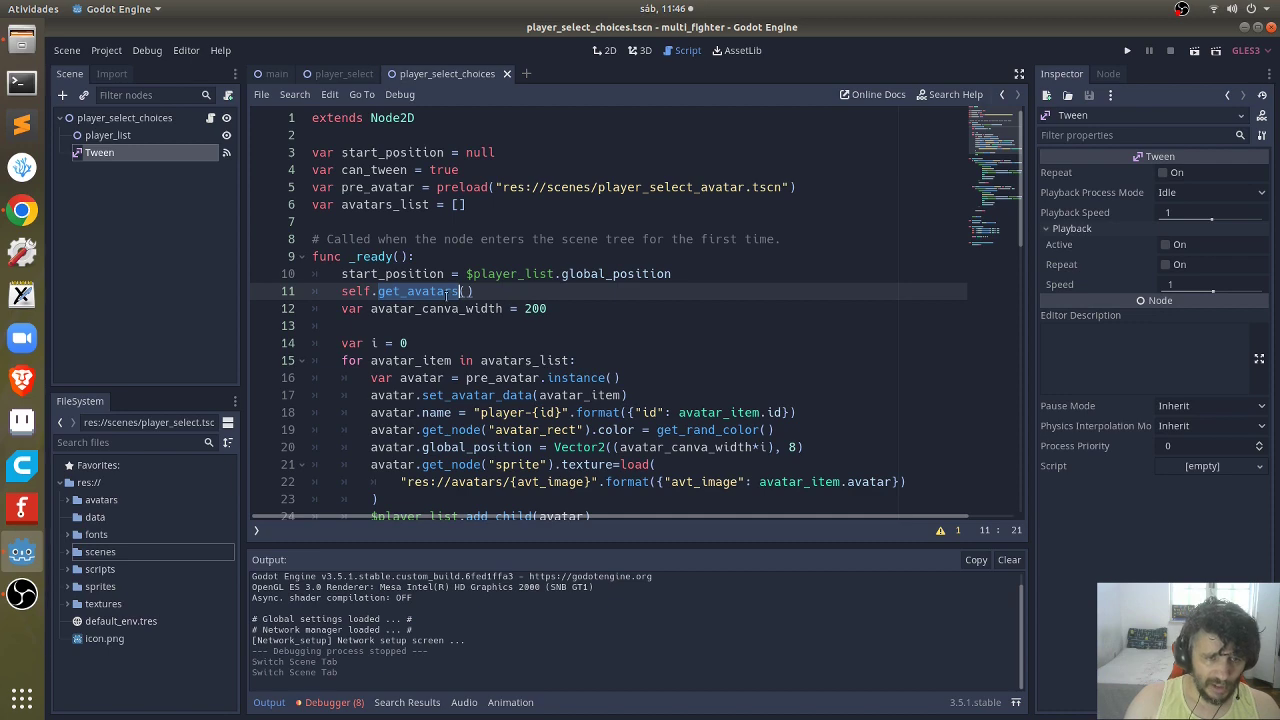
{"action": "scroll", "coordinate": [561, 279], "scroll_direction": "down", "scroll_amount": 1}
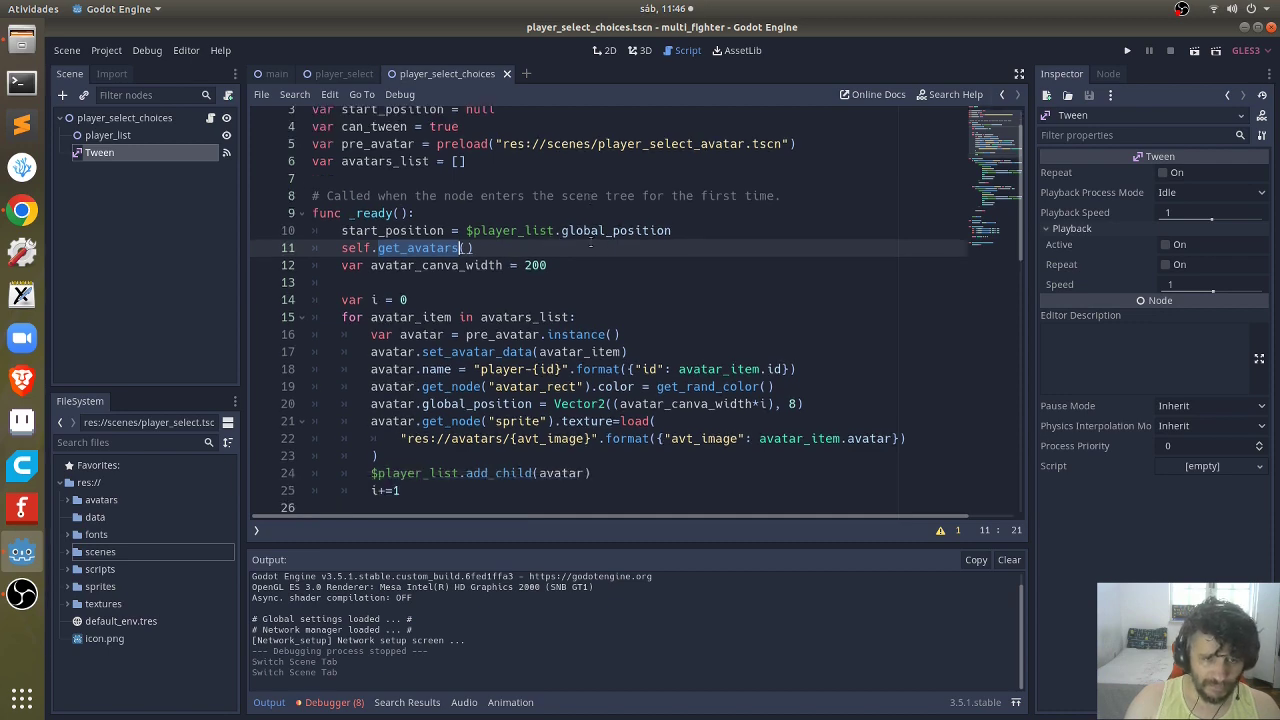
{"action": "scroll", "coordinate": [565, 270], "scroll_direction": "down", "scroll_amount": 3}
{"action": "scroll", "coordinate": [575, 258], "scroll_direction": "down", "scroll_amount": 3}
{"action": "scroll", "coordinate": [588, 240], "scroll_direction": "down", "scroll_amount": 4}
{"action": "scroll", "coordinate": [592, 240], "scroll_direction": "down", "scroll_amount": 5}
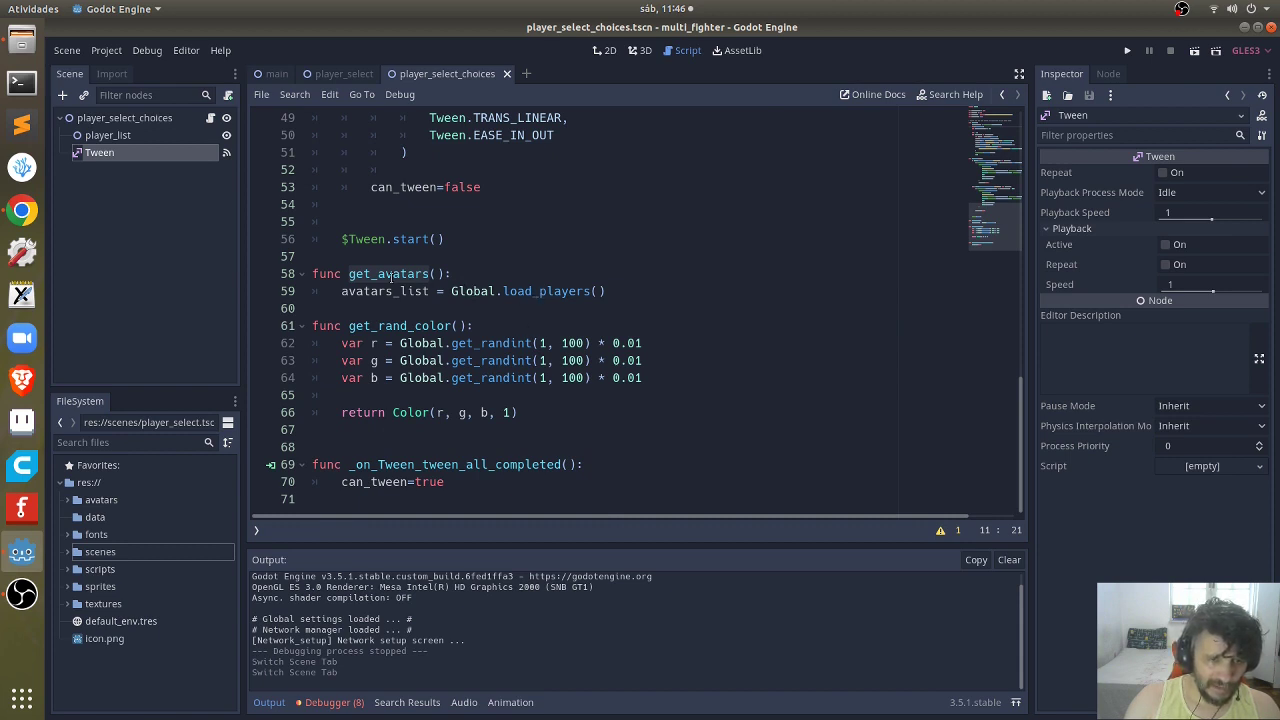
{"action": "double_click", "coordinate": [390, 274]}
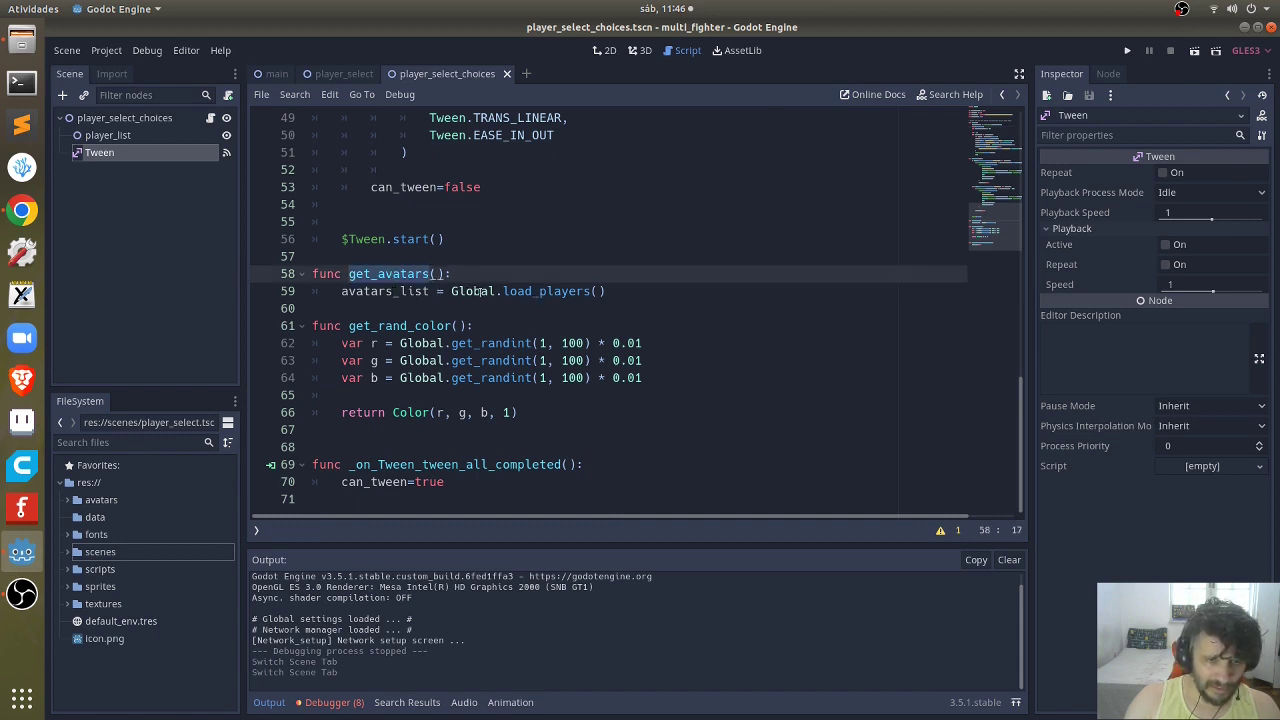
{"action": "left_click", "coordinate": [474, 291]}
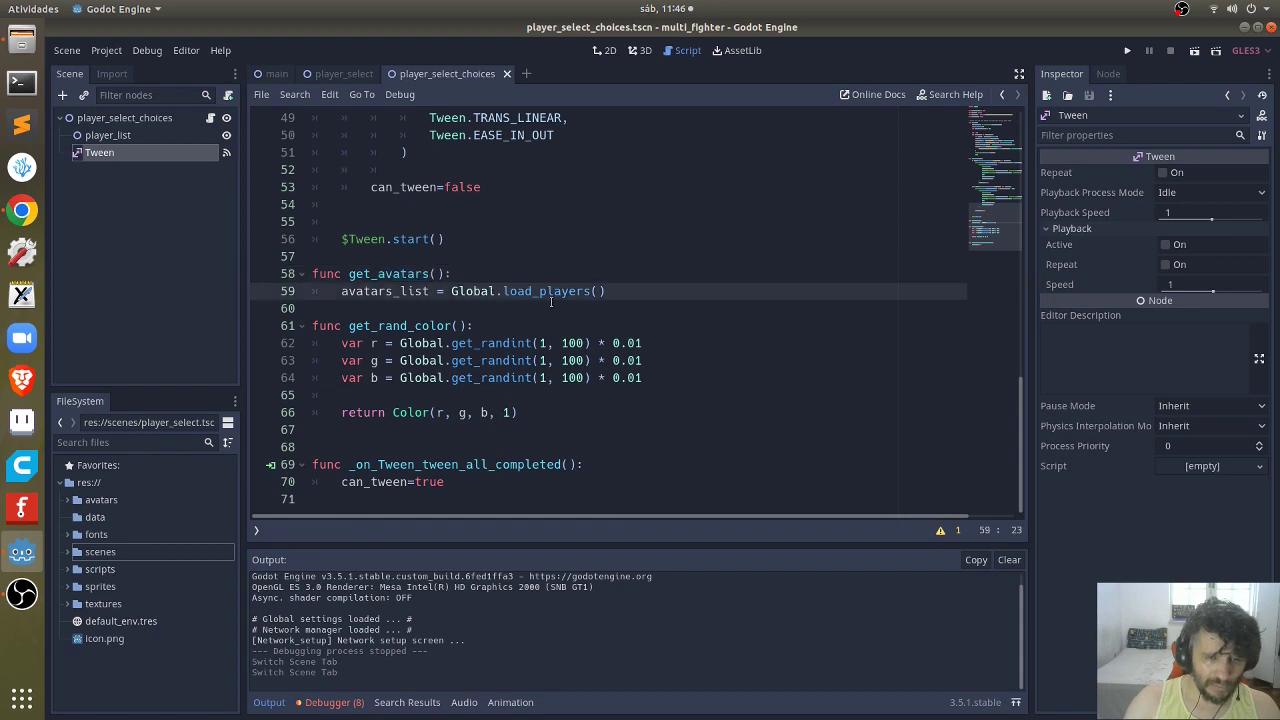
{"action": "key", "text": "ctrl+Left"}
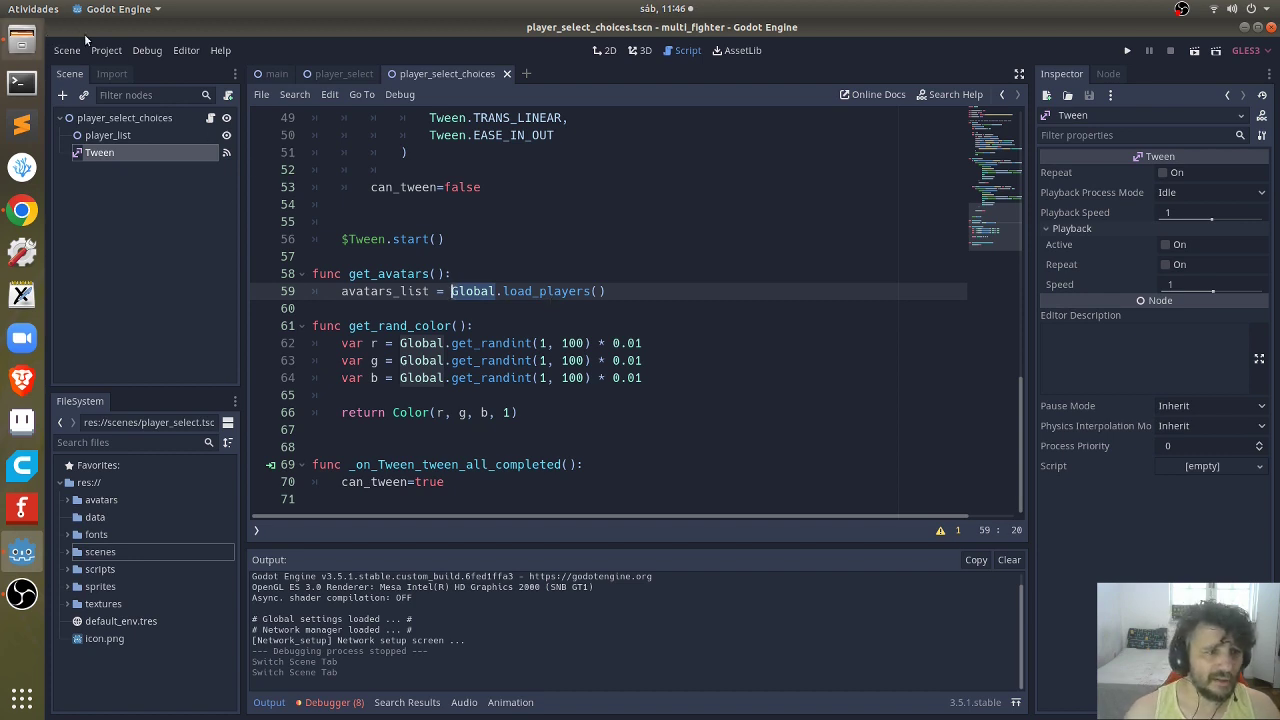
Step: Check the Global singleton in Project Settings' AutoLoad tab
{"action": "left_click", "coordinate": [107, 50]}
{"action": "left_click", "coordinate": [127, 75]}
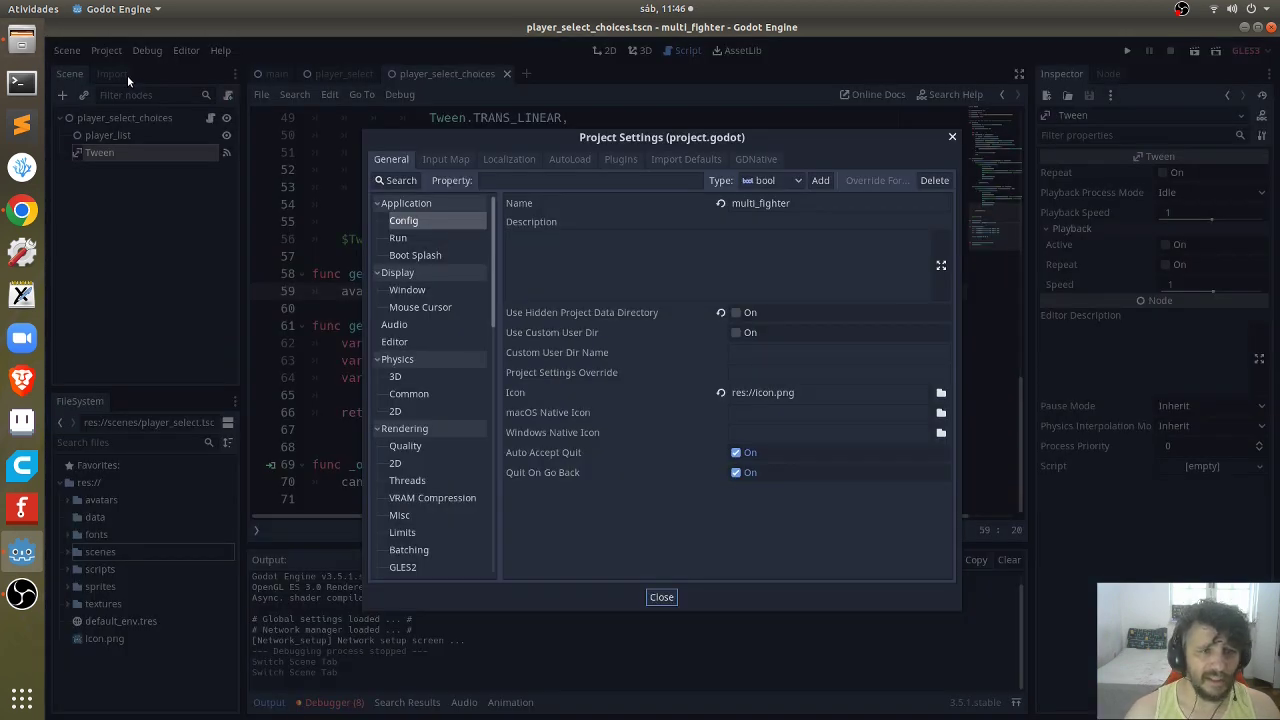
{"action": "left_click", "coordinate": [570, 160]}
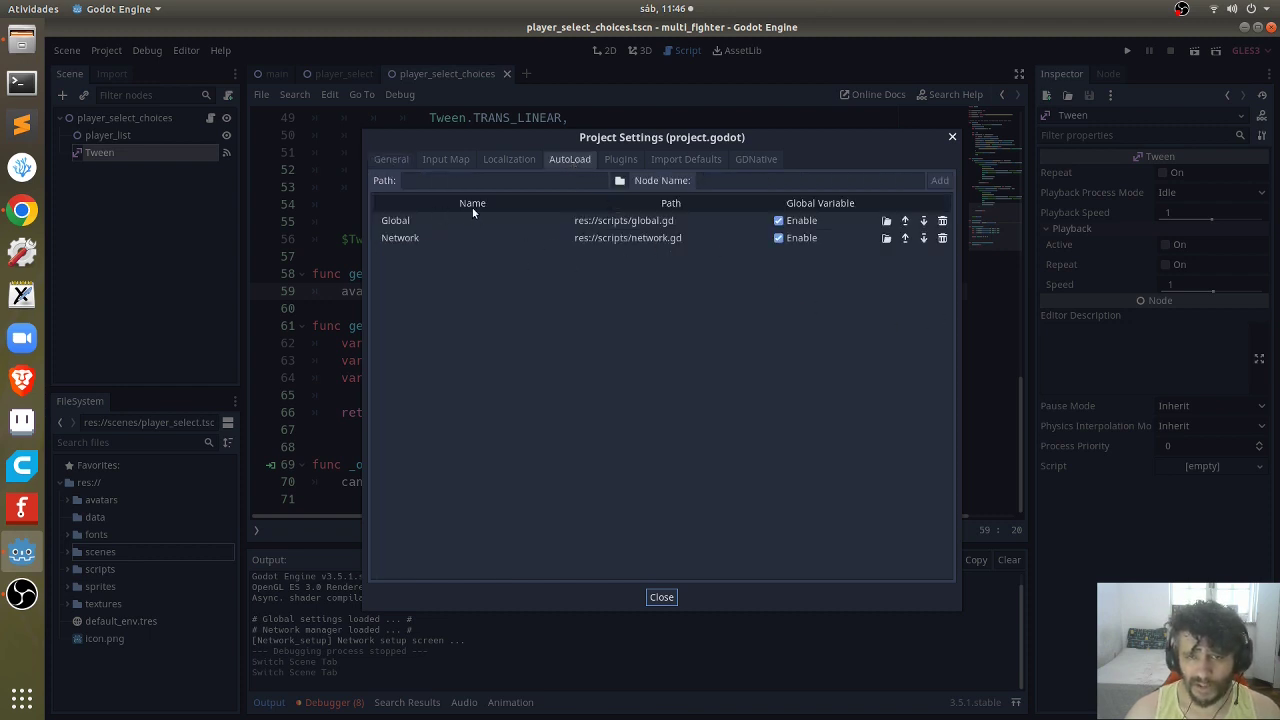
{"action": "key", "text": "Escape"}
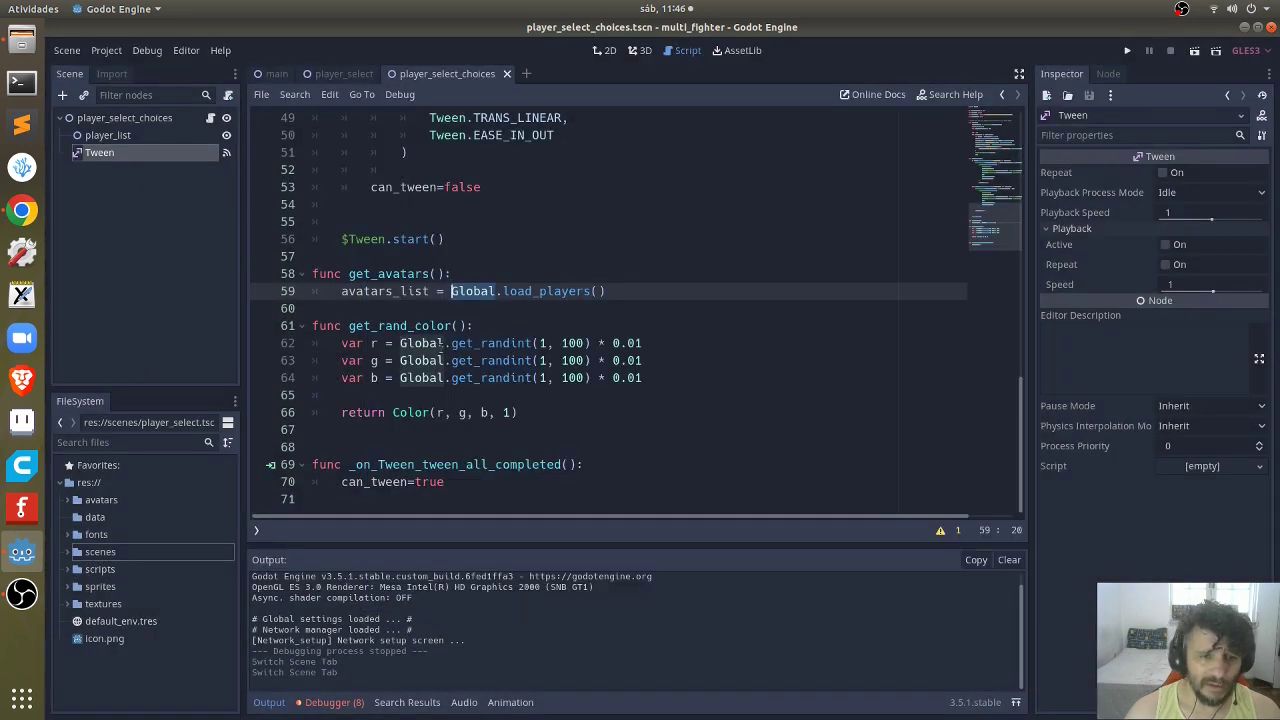
Step: Expand the scripts folder in FileSystem to list global.gd and the other scripts
{"action": "left_click", "coordinate": [66, 570]}
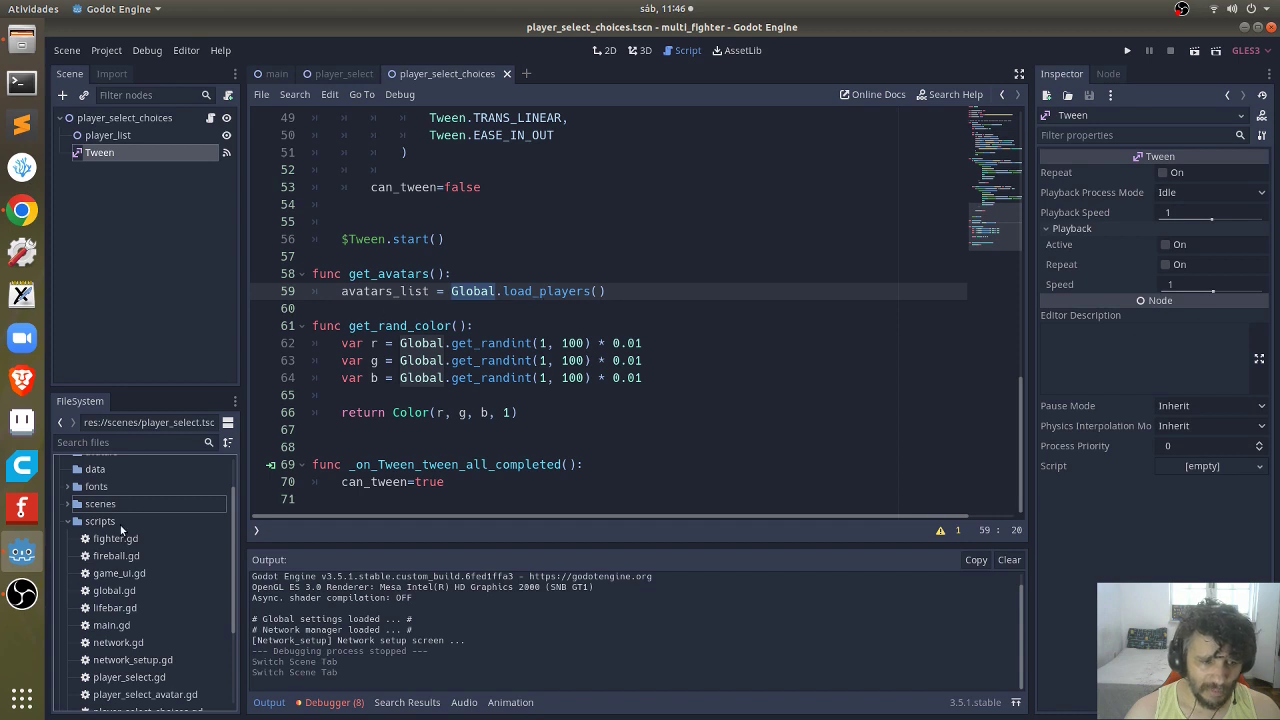
{"action": "scroll", "coordinate": [164, 595], "scroll_direction": "down", "scroll_amount": 1}
{"action": "scroll", "coordinate": [173, 589], "scroll_direction": "down", "scroll_amount": 1}
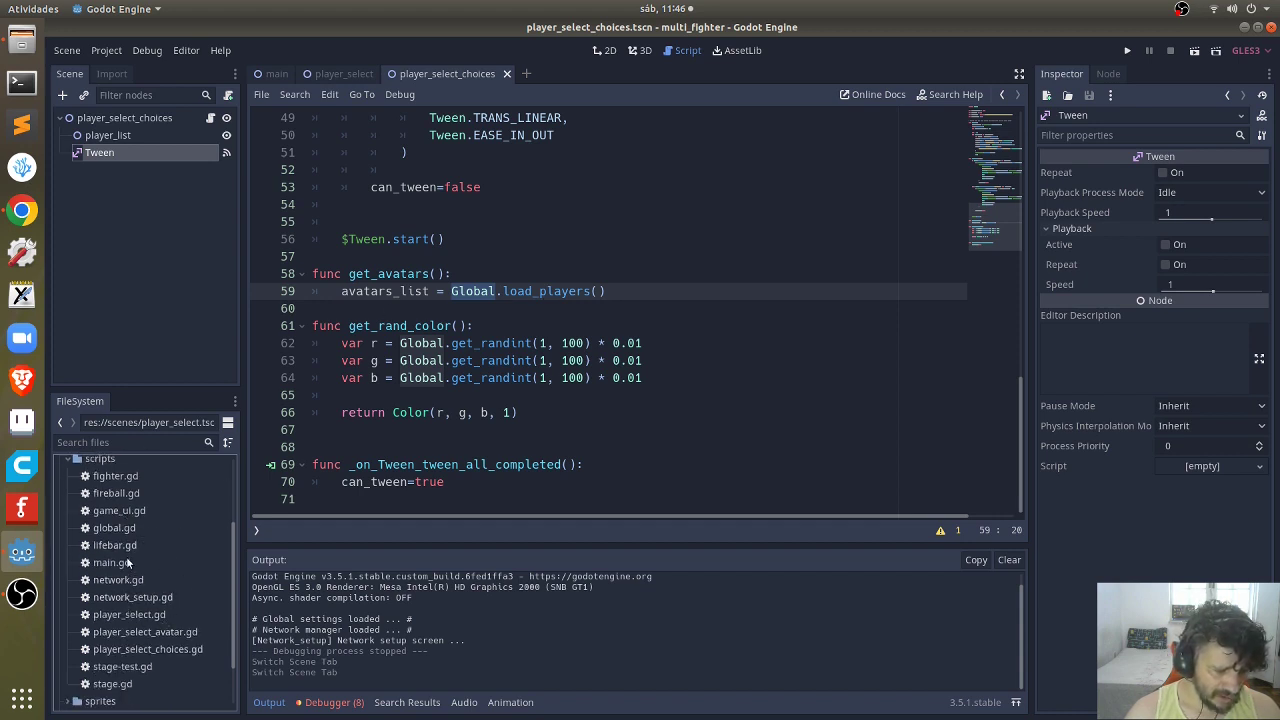
Step: Open global.gd and search it for load_players
{"action": "double_click", "coordinate": [114, 527]}
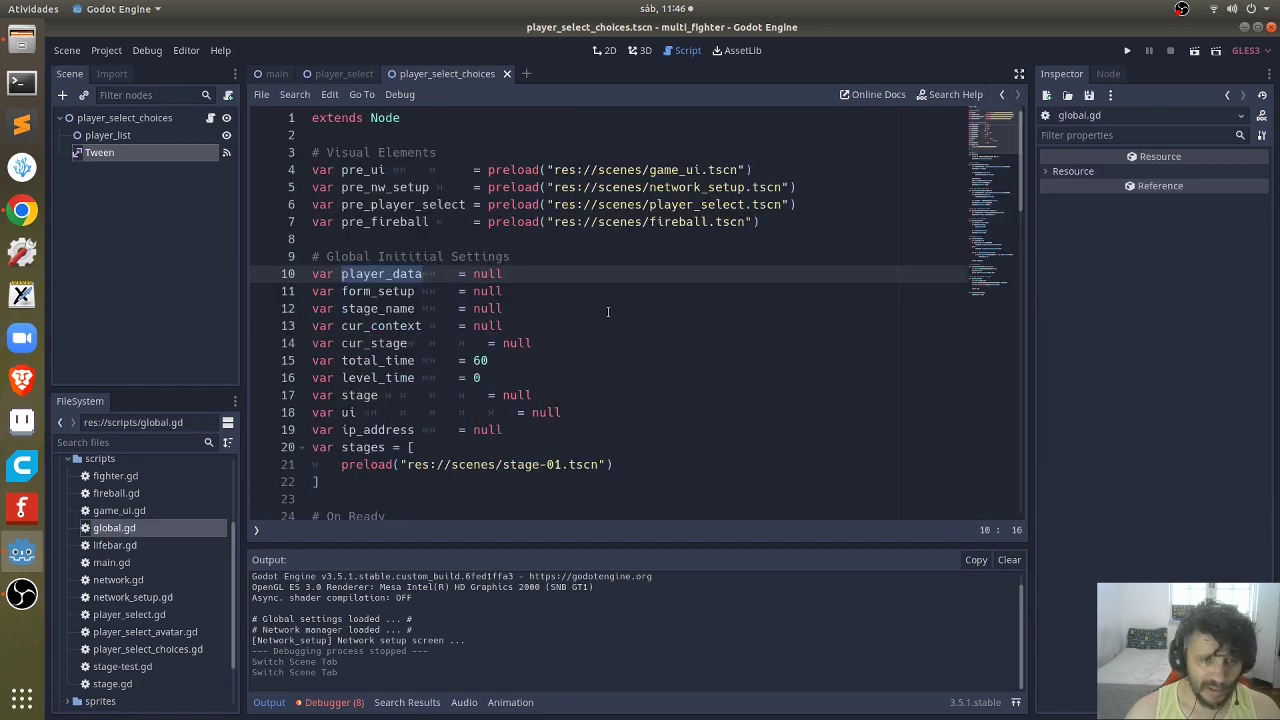
{"action": "key", "text": "ctrl+f"}
{"action": "type", "text": "load"}
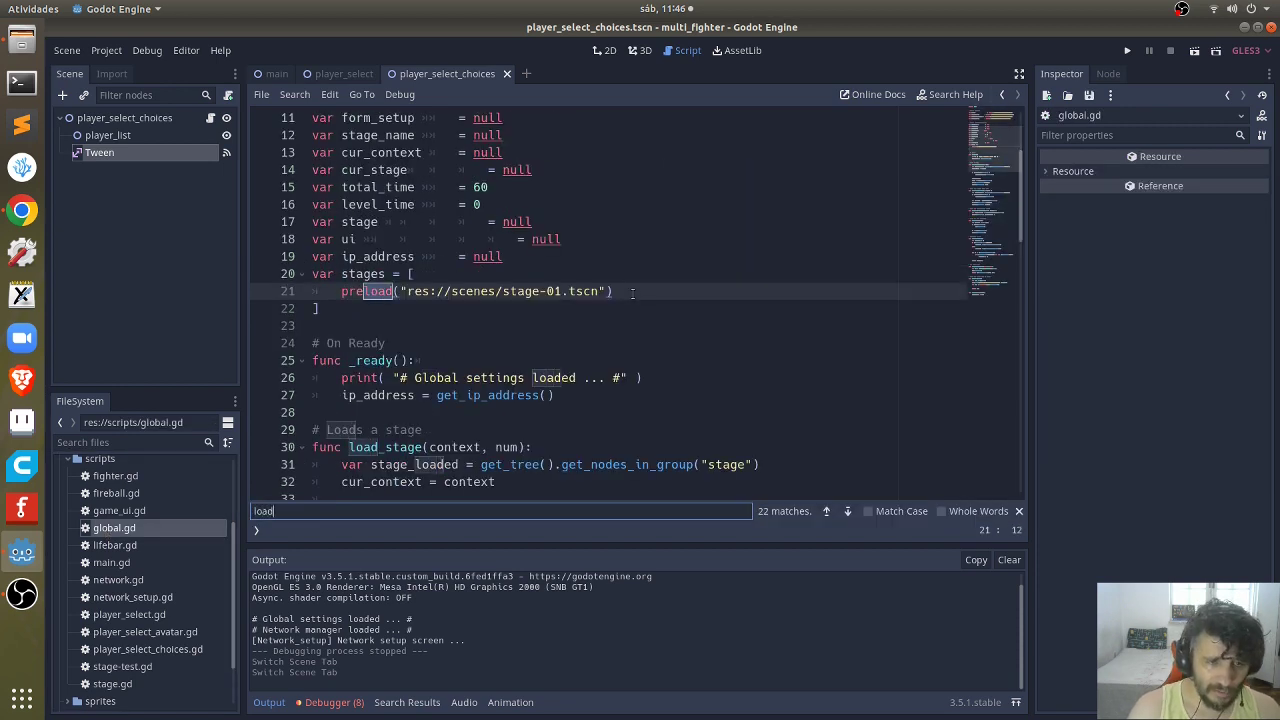
{"action": "type", "text": "_"}
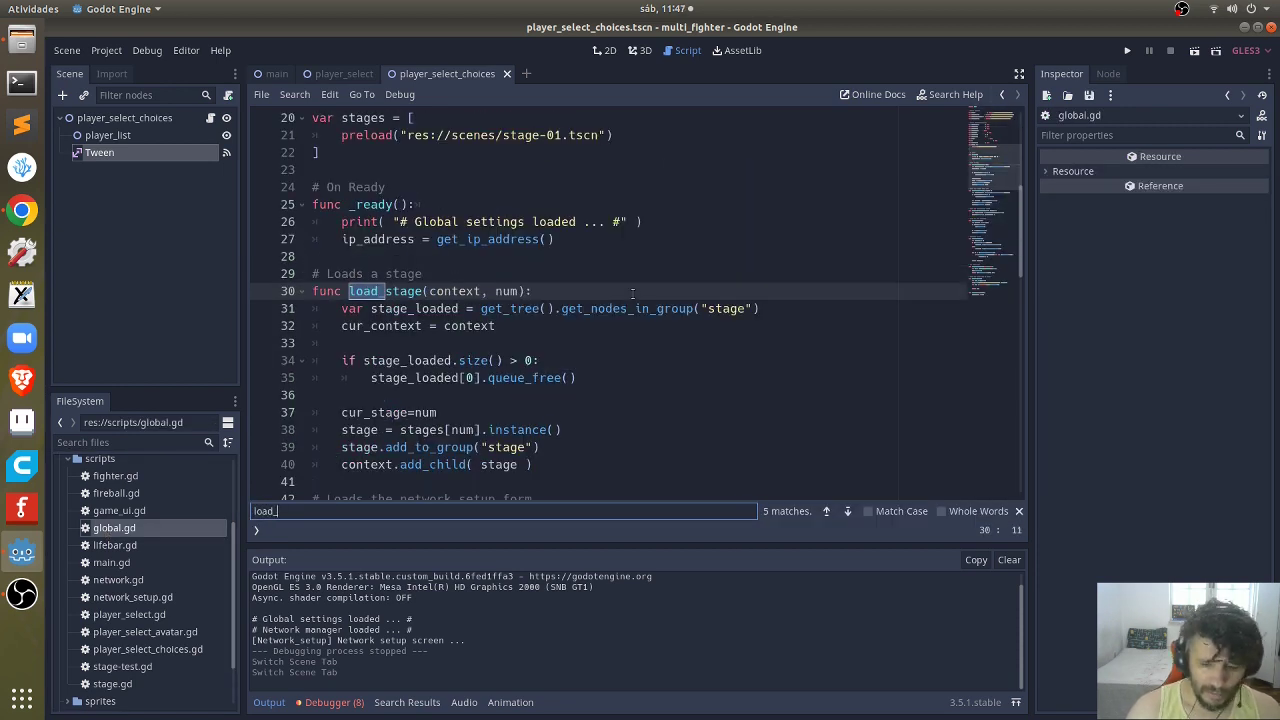
{"action": "type", "text": "p"}
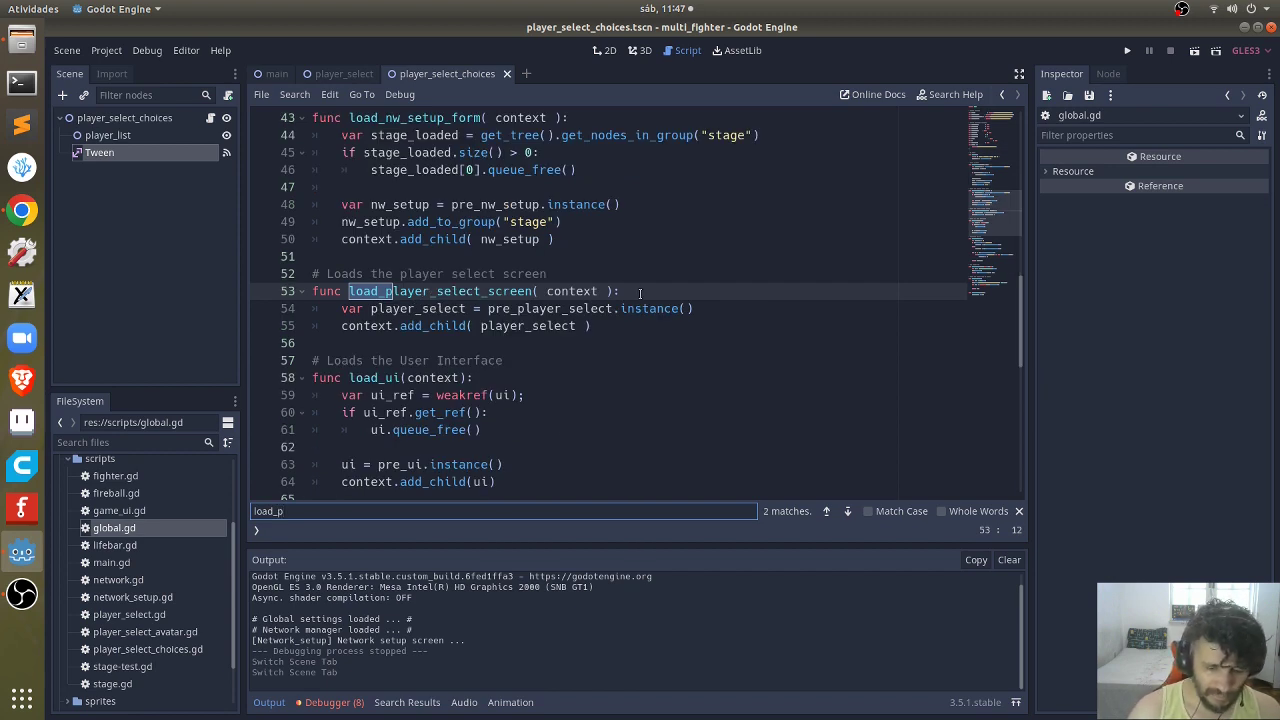
{"action": "type", "text": "lareys"}
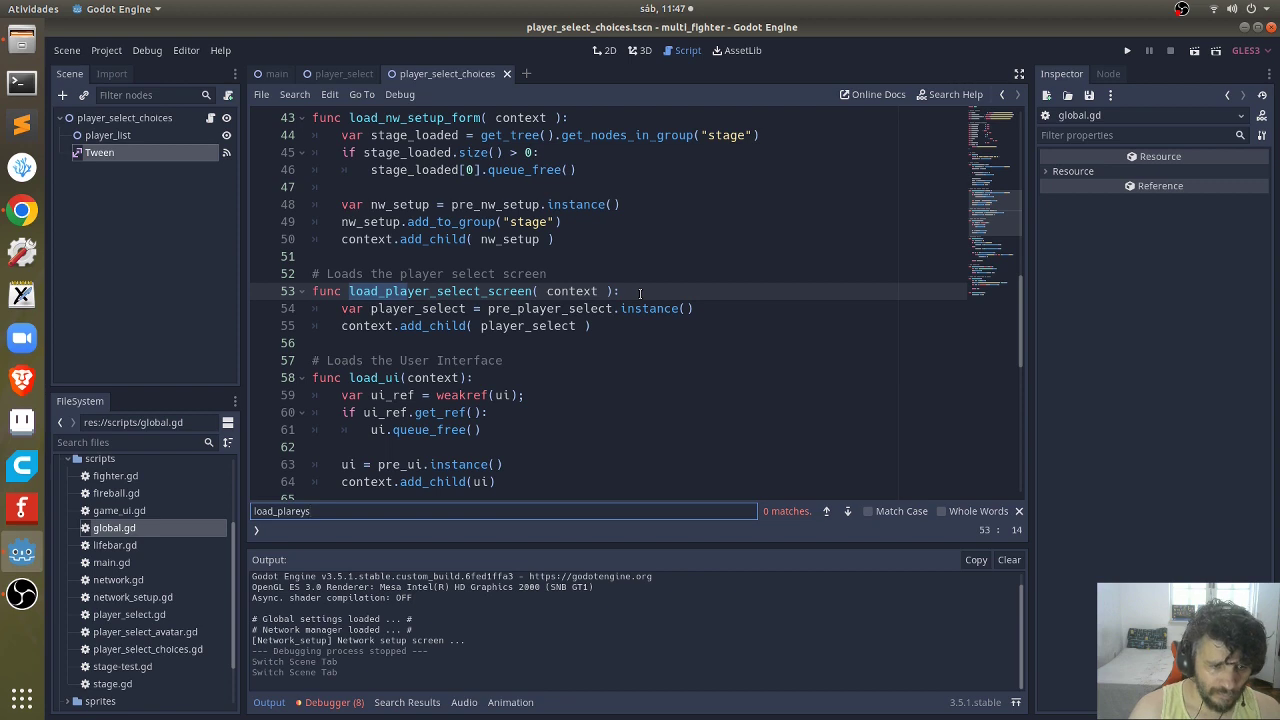
{"action": "key", "text": "BackSpace"}
{"action": "key", "text": "BackSpace"}
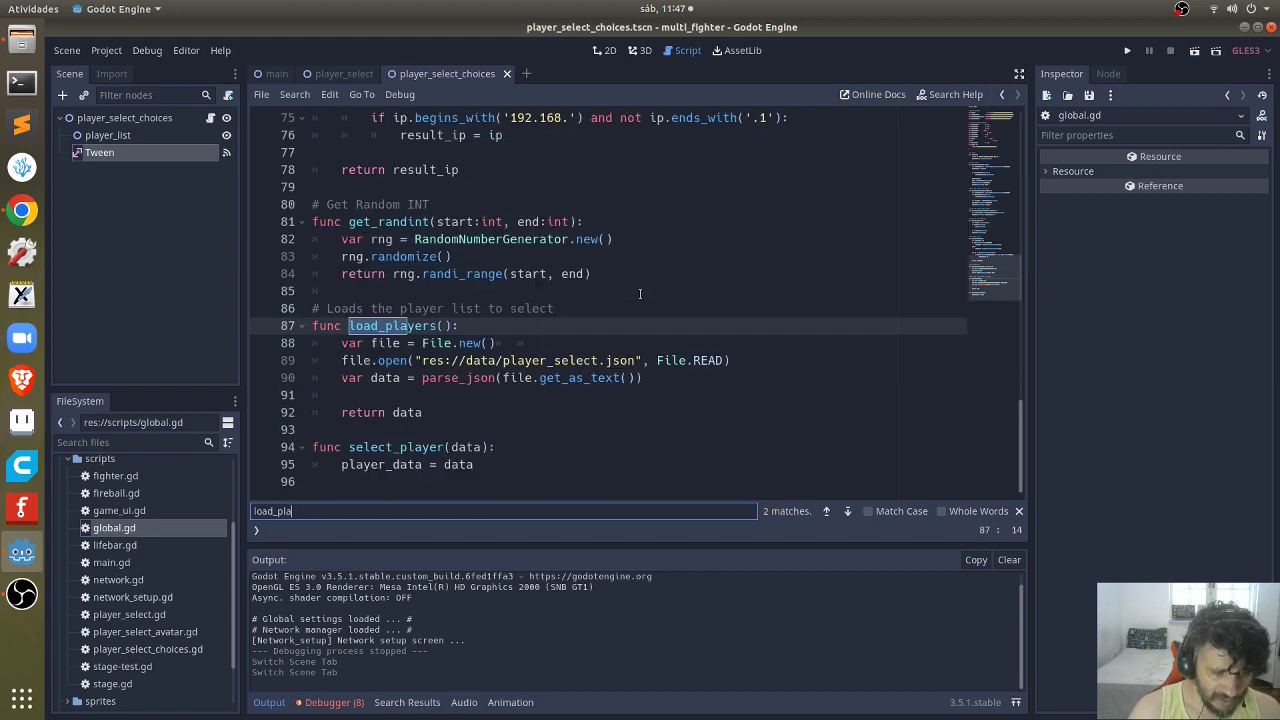
{"action": "type", "text": "yers"}
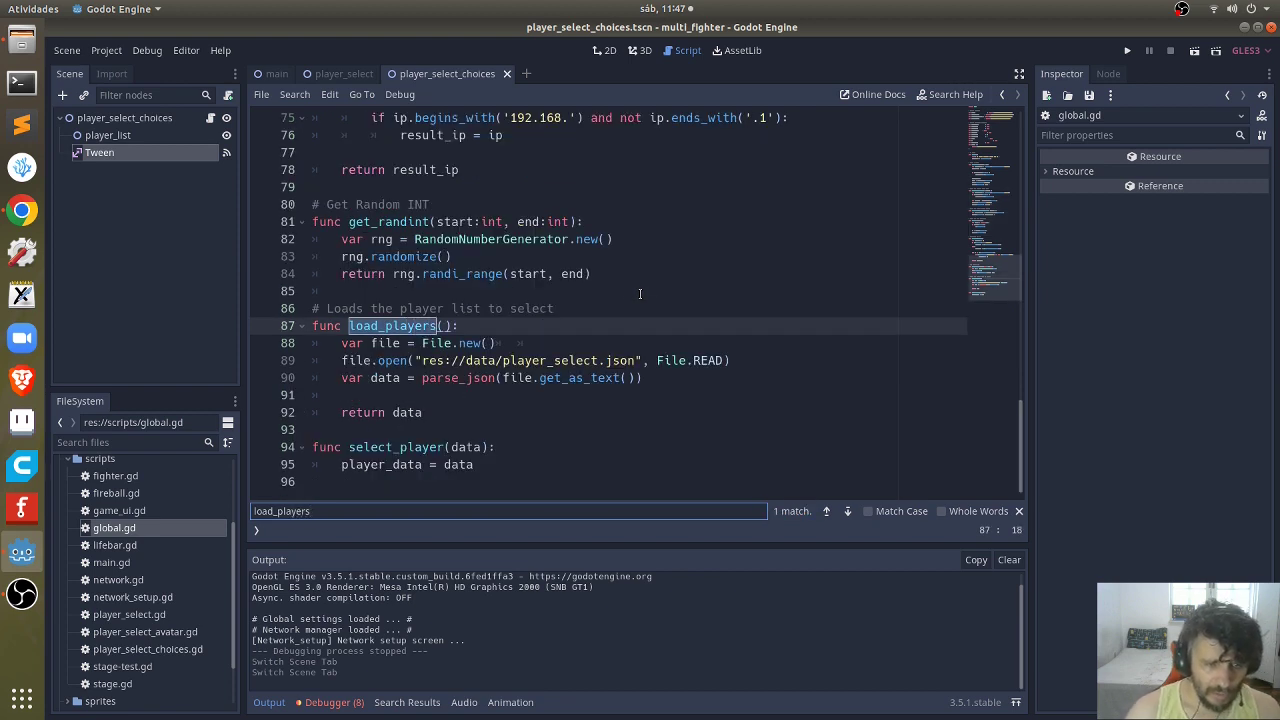
Step: Select File on line 88 and compare with player_select.json in the browser
{"action": "left_click", "coordinate": [416, 340]}
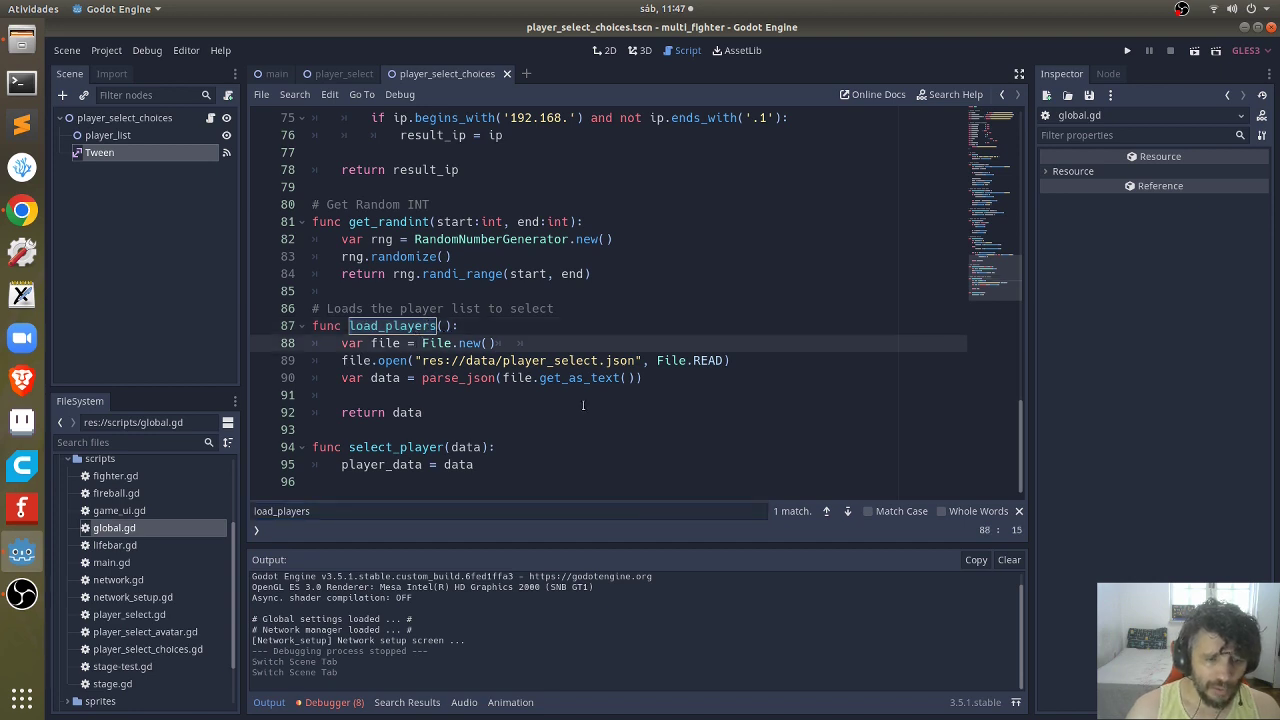
{"action": "key", "text": "ctrl+Right"}
{"action": "key", "text": "ctrl+shift+Right"}
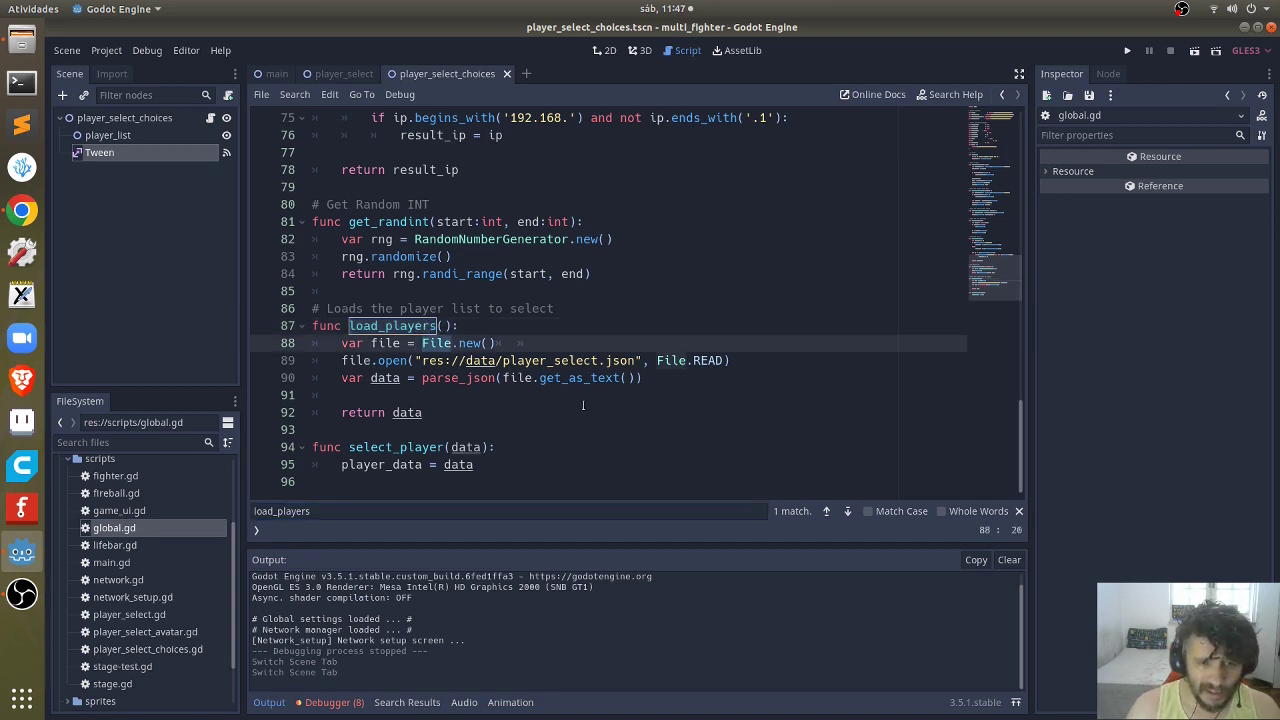
{"action": "left_click", "coordinate": [22, 210]}
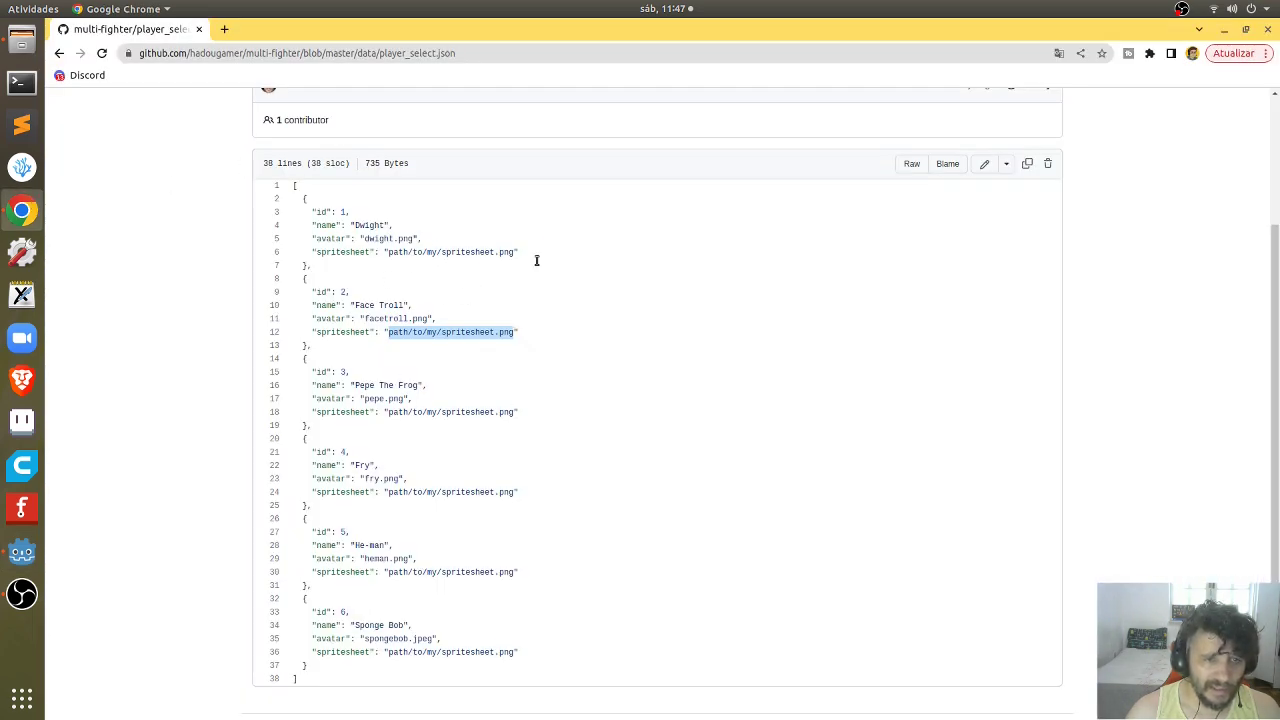
{"action": "key", "text": "alt+Tab"}
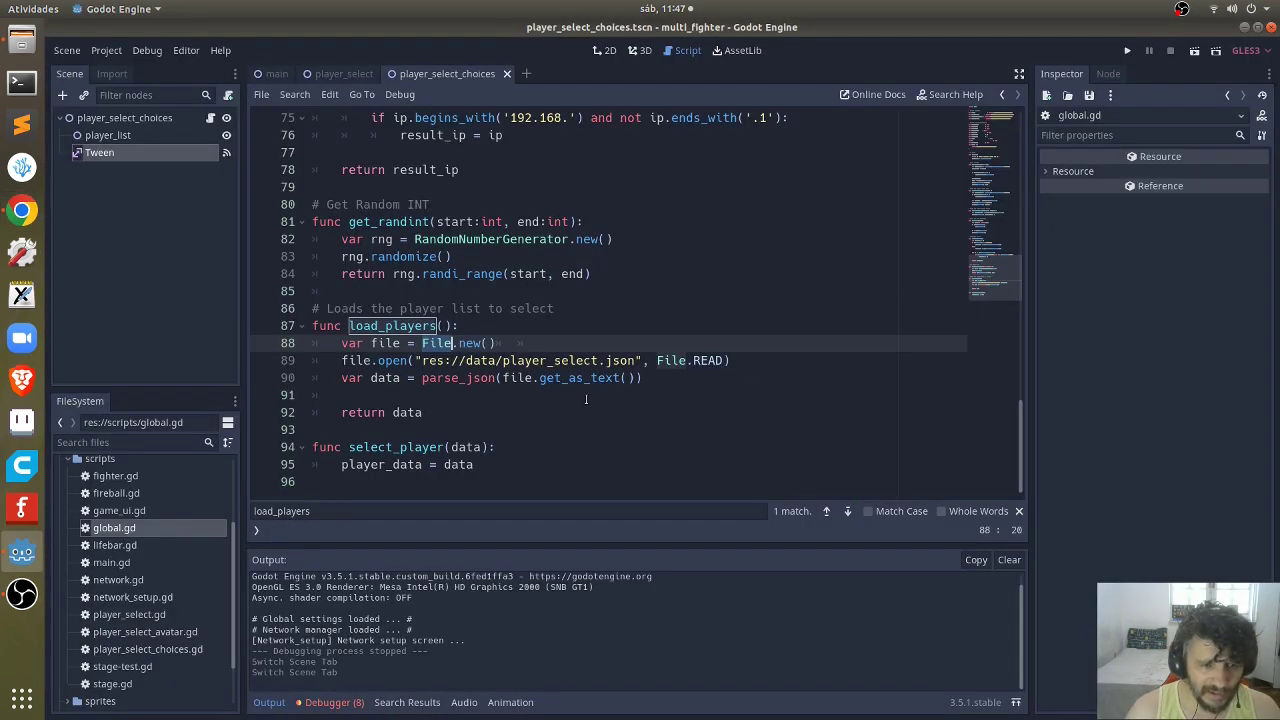
Step: Walk through the file variable and File on line 88 of load_players
{"action": "key", "text": "ctrl+Left"}
{"action": "key", "text": "ctrl+Left"}
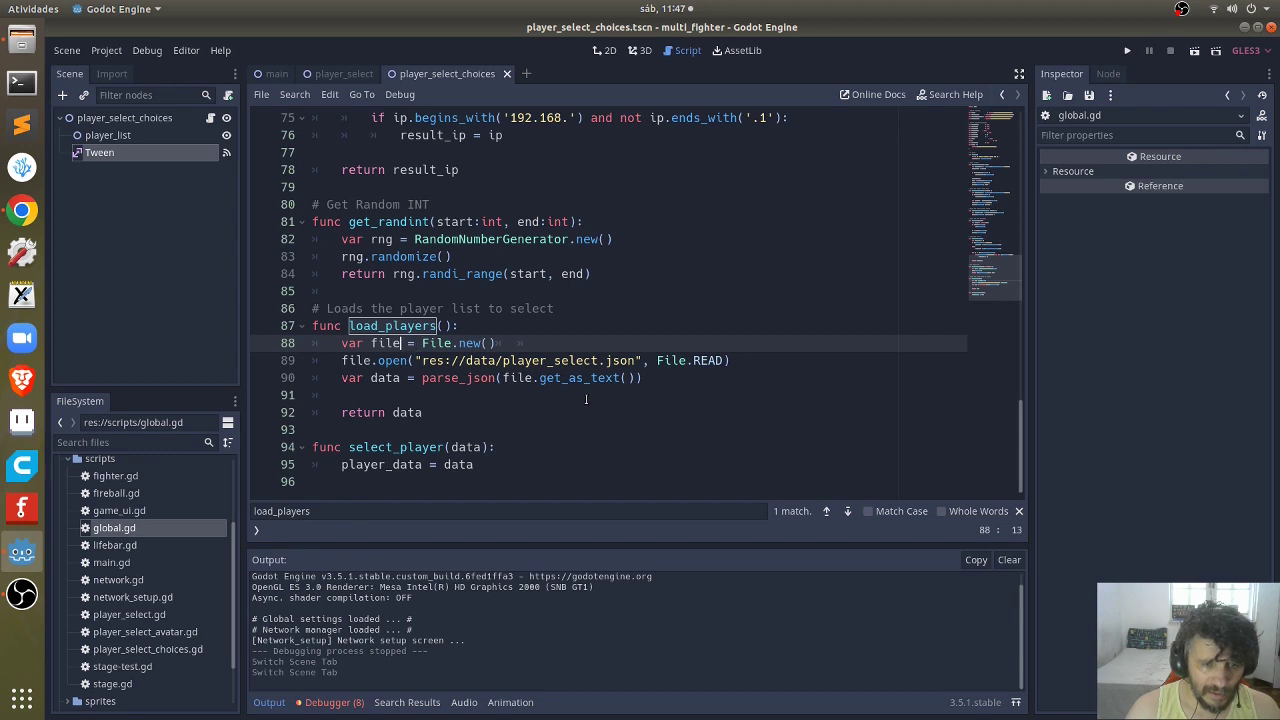
{"action": "key", "text": "ctrl+Left"}
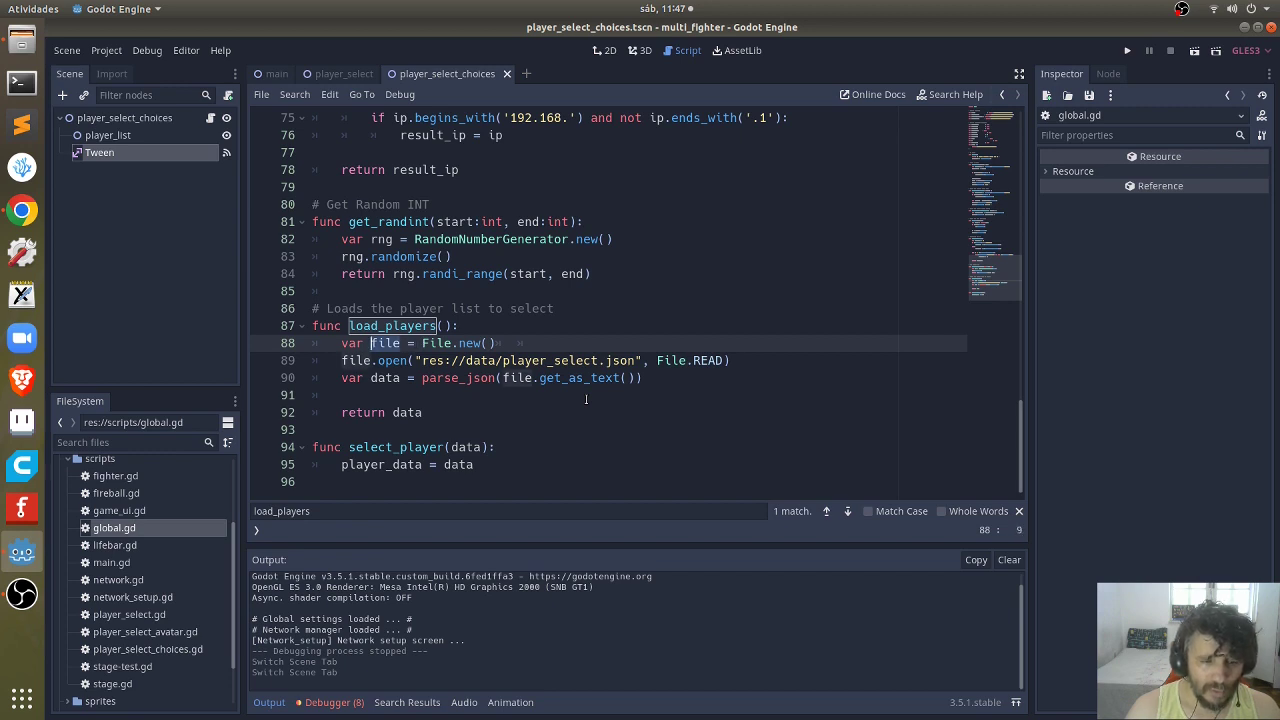
{"action": "key", "text": "ctrl+Right"}
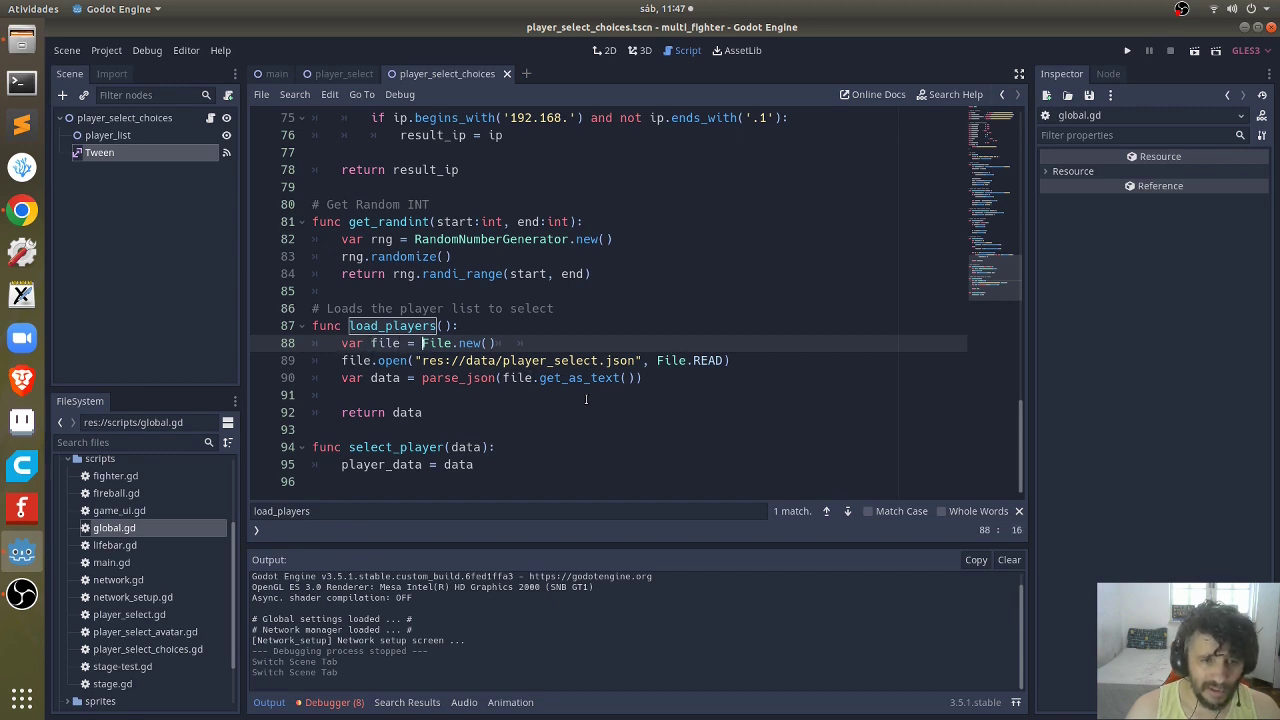
{"action": "key", "text": "ctrl+Right"}
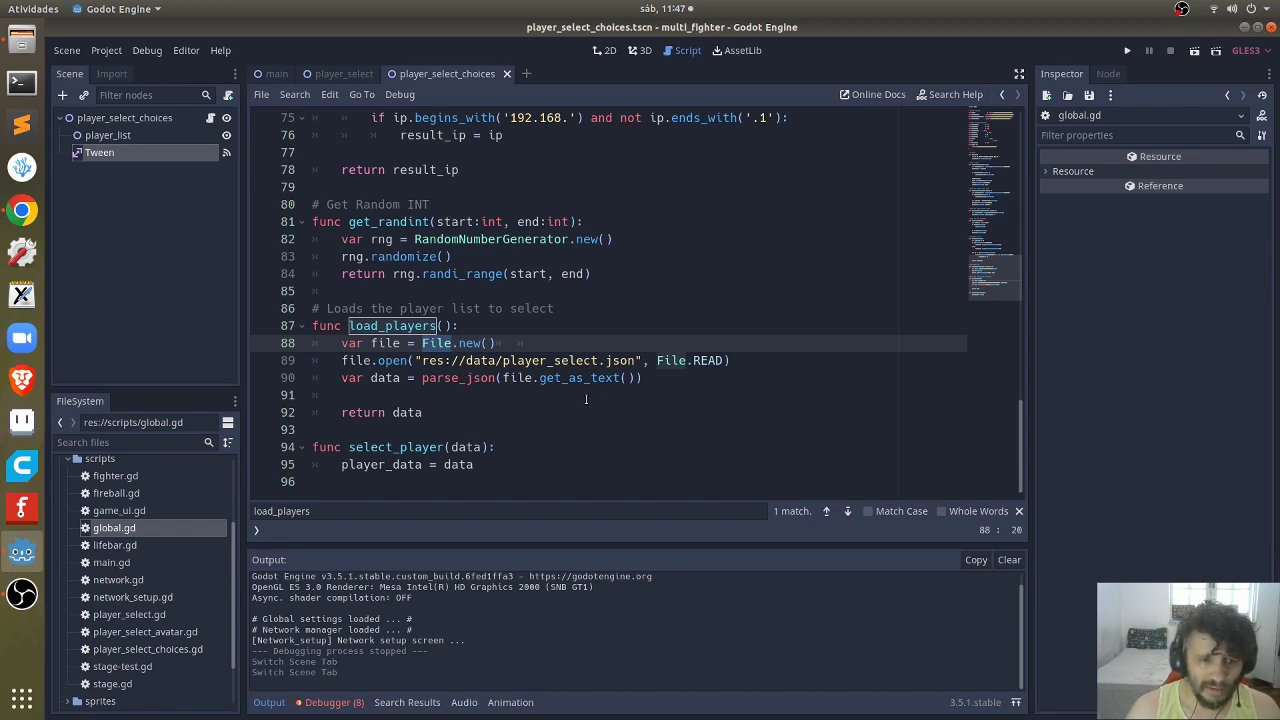
{"action": "key", "text": "ctrl+Left"}
Step: On line 89, highlight the open call, File.READ and the player_select.json path
{"action": "key", "text": "Down"}
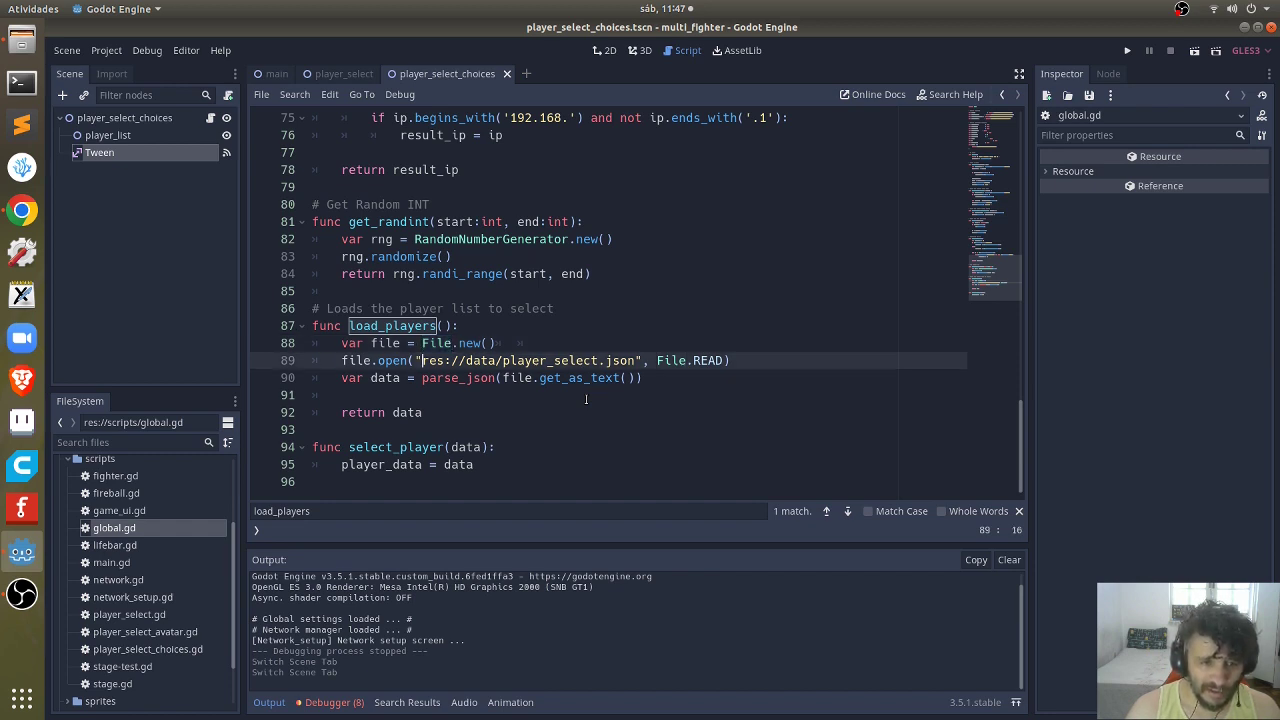
{"action": "key", "text": "ctrl+shift+Left"}
{"action": "key", "text": "ctrl+shift+Left"}
{"action": "key", "text": "ctrl+shift+Left"}
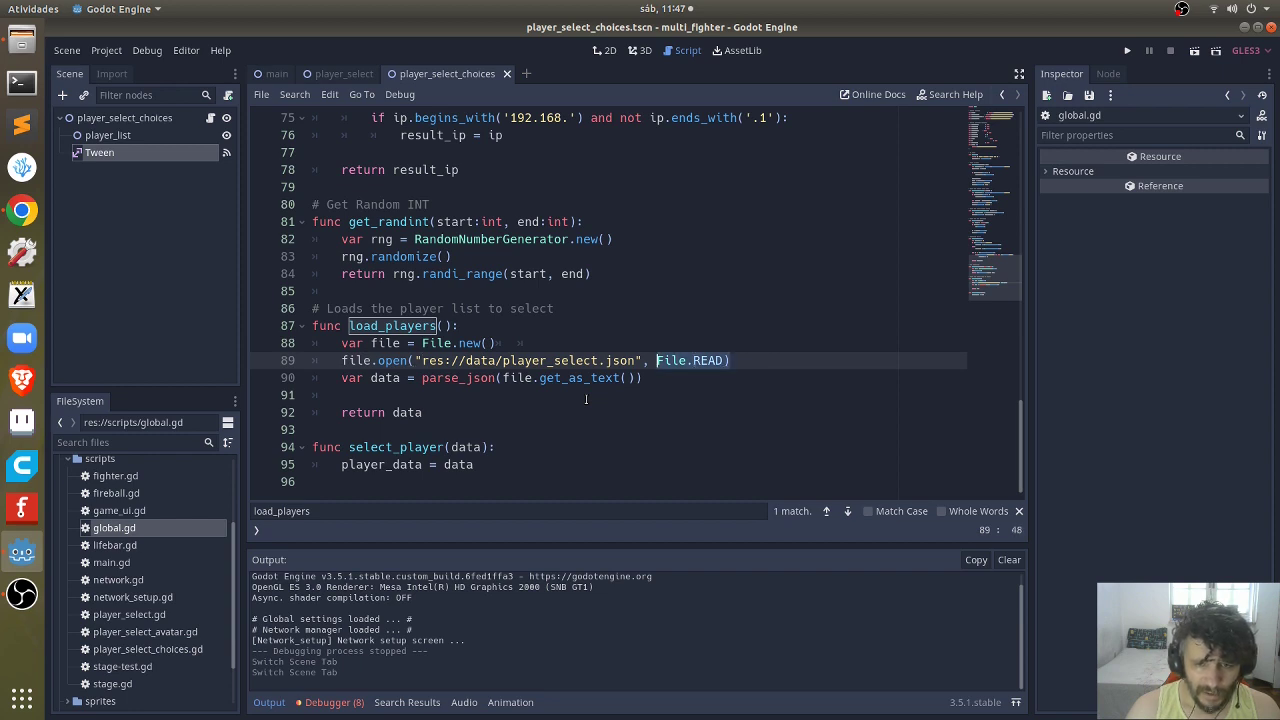
{"action": "key", "text": "ctrl+shift+Left"}
{"action": "key", "text": "ctrl+shift+Left"}
{"action": "key", "text": "ctrl+shift+Left"}
{"action": "key", "text": "ctrl+shift+Left"}
{"action": "key", "text": "ctrl+shift+Left"}
{"action": "key", "text": "ctrl+shift+Left"}
{"action": "key", "text": "ctrl+shift+Left"}
{"action": "key", "text": "ctrl+shift+Left"}
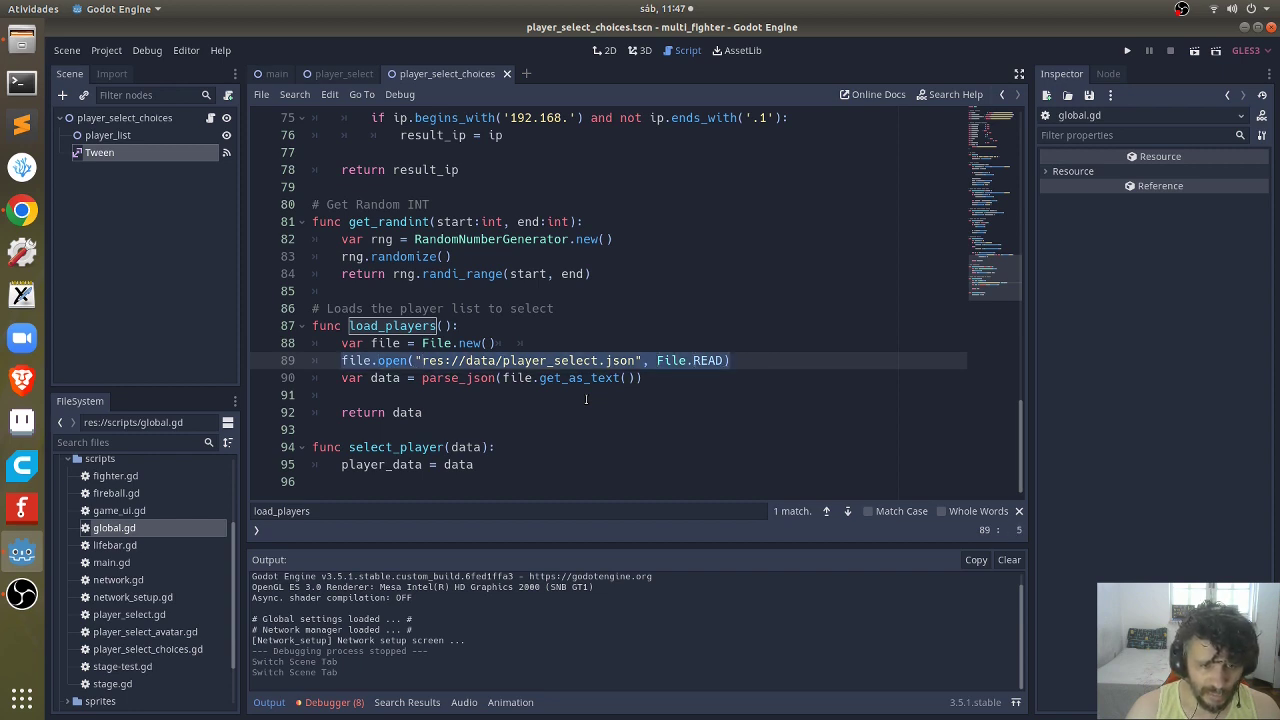
{"action": "key", "text": "Left"}
{"action": "key", "text": "Delete"}
{"action": "type", "text": "f"}
{"action": "key", "text": "End"}
{"action": "key", "text": "ctrl+Left"}
{"action": "key", "text": "ctrl+Left"}
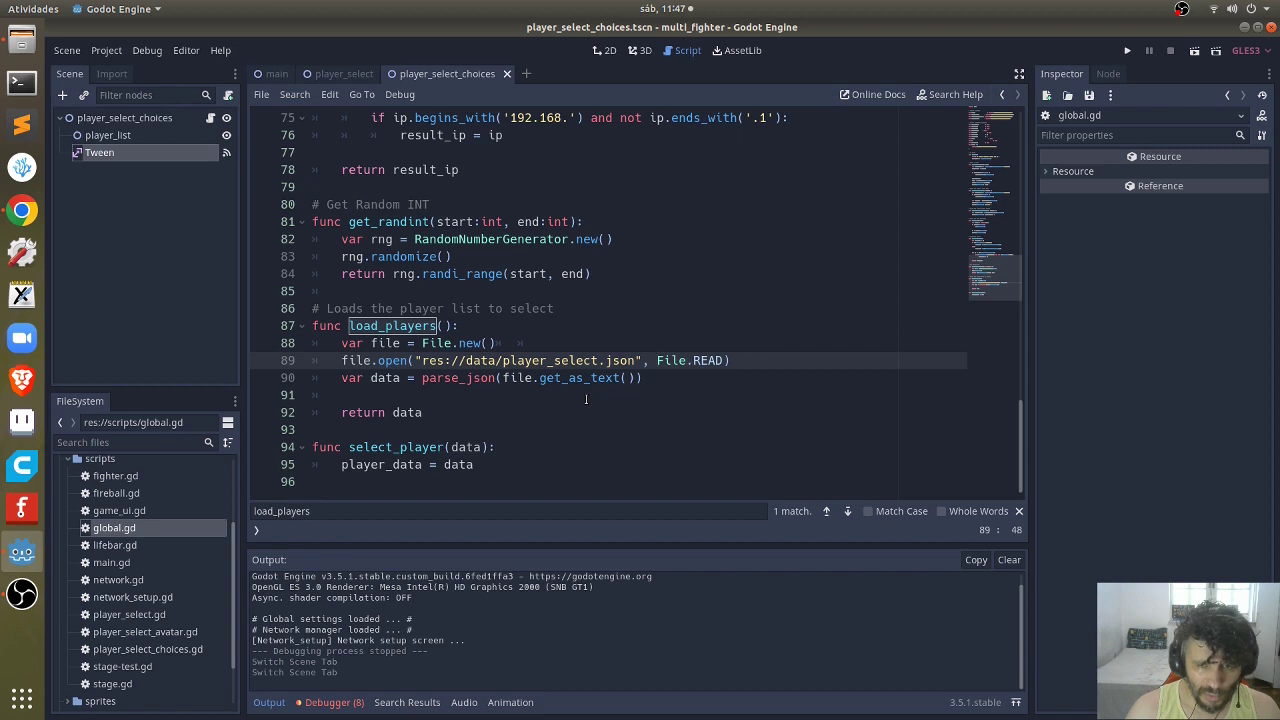
{"action": "key", "text": "ctrl+shift+Right"}
{"action": "key", "text": "ctrl+shift+Right"}
{"action": "key", "text": "Left"}
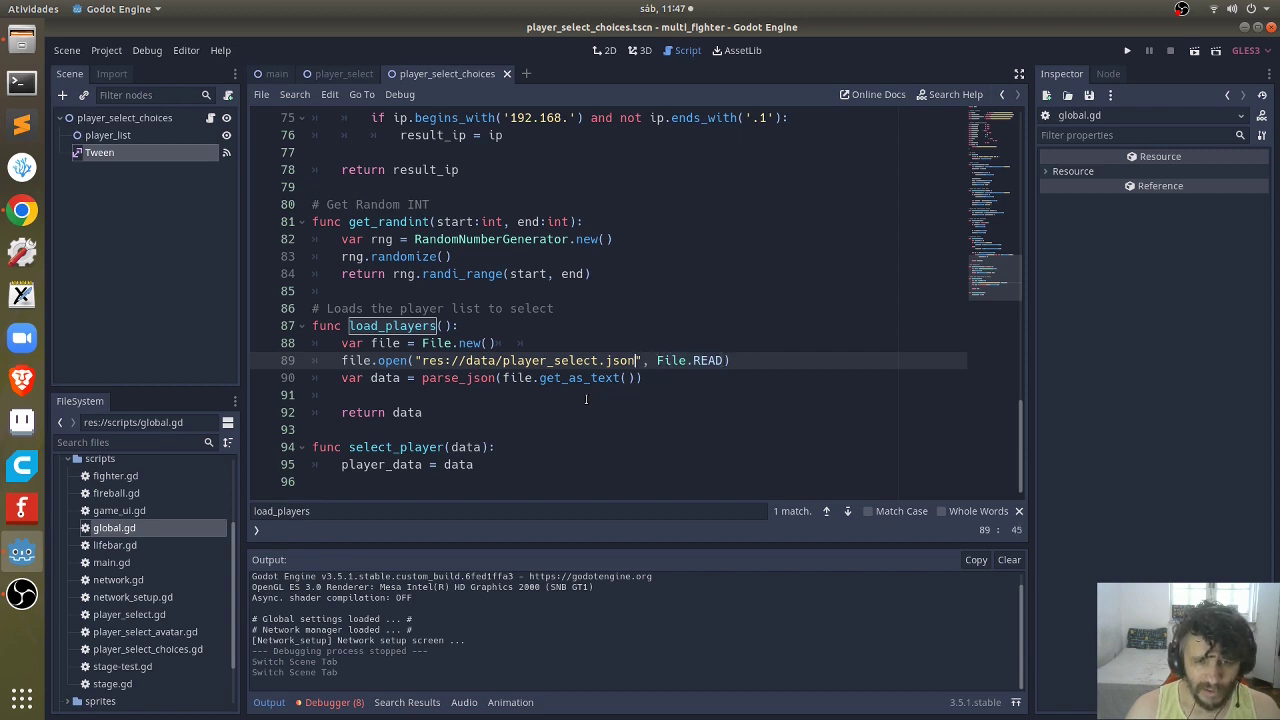
{"action": "key", "text": "ctrl+shift+Left"}
{"action": "key", "text": "ctrl+shift+Left"}
{"action": "key", "text": "ctrl+shift+Left"}
{"action": "key", "text": "ctrl+shift+Left"}
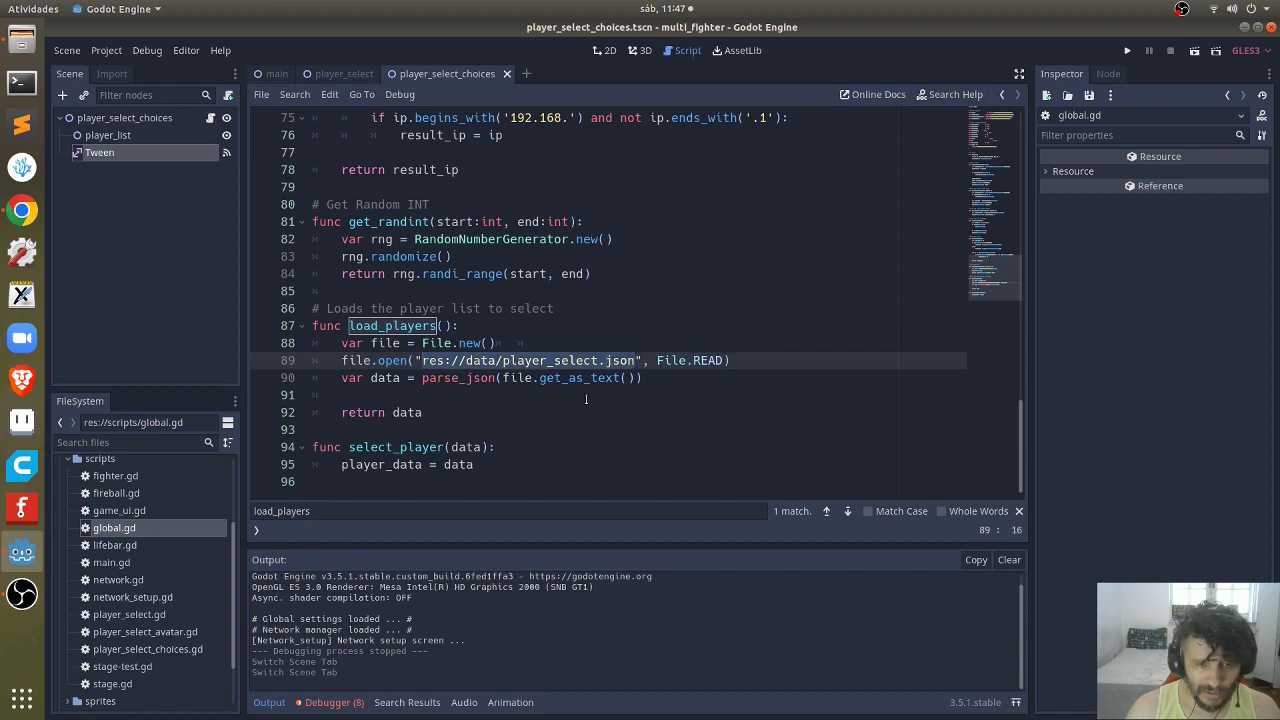
{"action": "key", "text": "Right"}
{"action": "key", "text": "ctrl+shift+Left"}
{"action": "key", "text": "ctrl+shift+Left"}
{"action": "key", "text": "Left"}
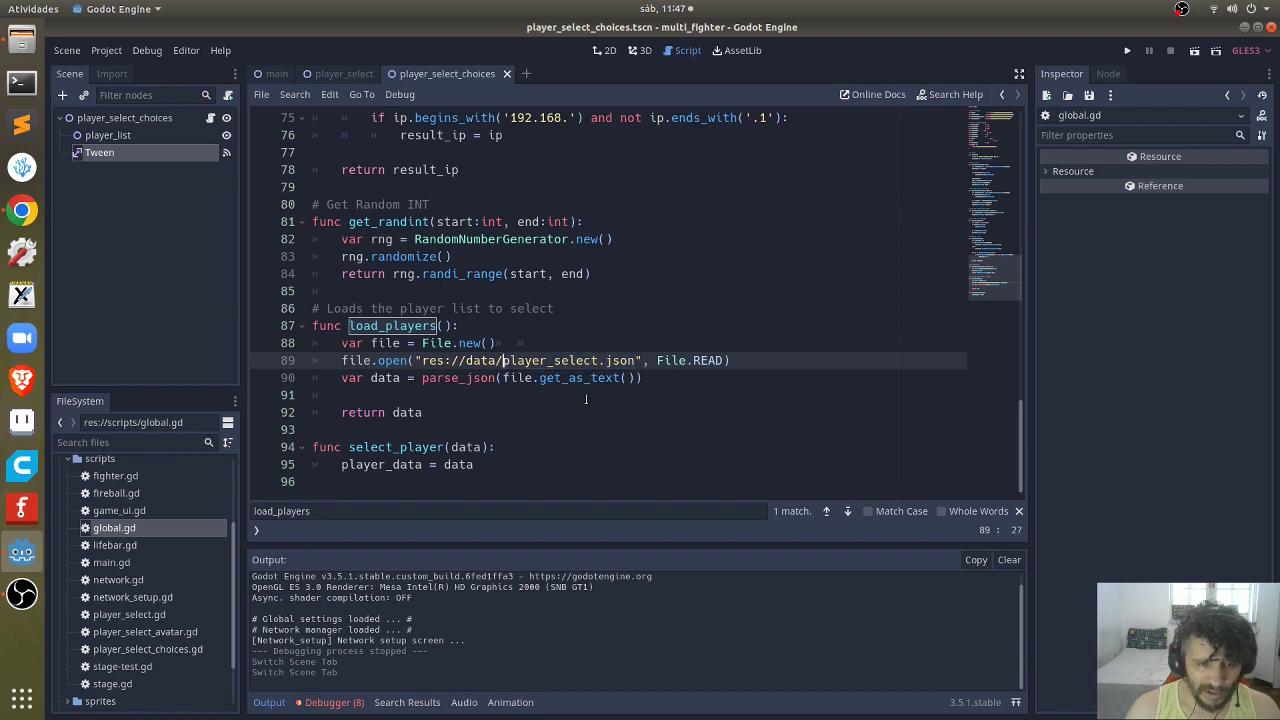
Step: Step through the parse_json and return data lines, then switch to the player_select script
{"action": "key", "text": "Down"}
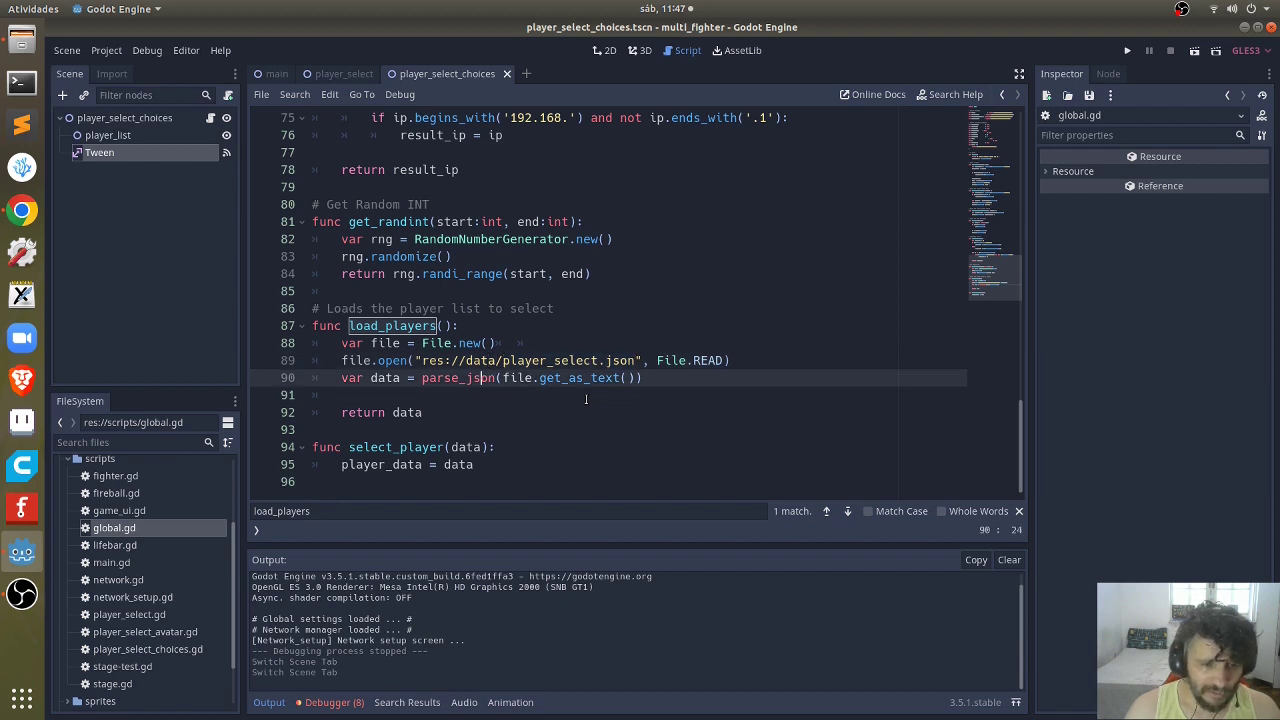
{"action": "key", "text": "ctrl+Left"}
{"action": "key", "text": "ctrl+Left"}
{"action": "key", "text": "ctrl+Left"}
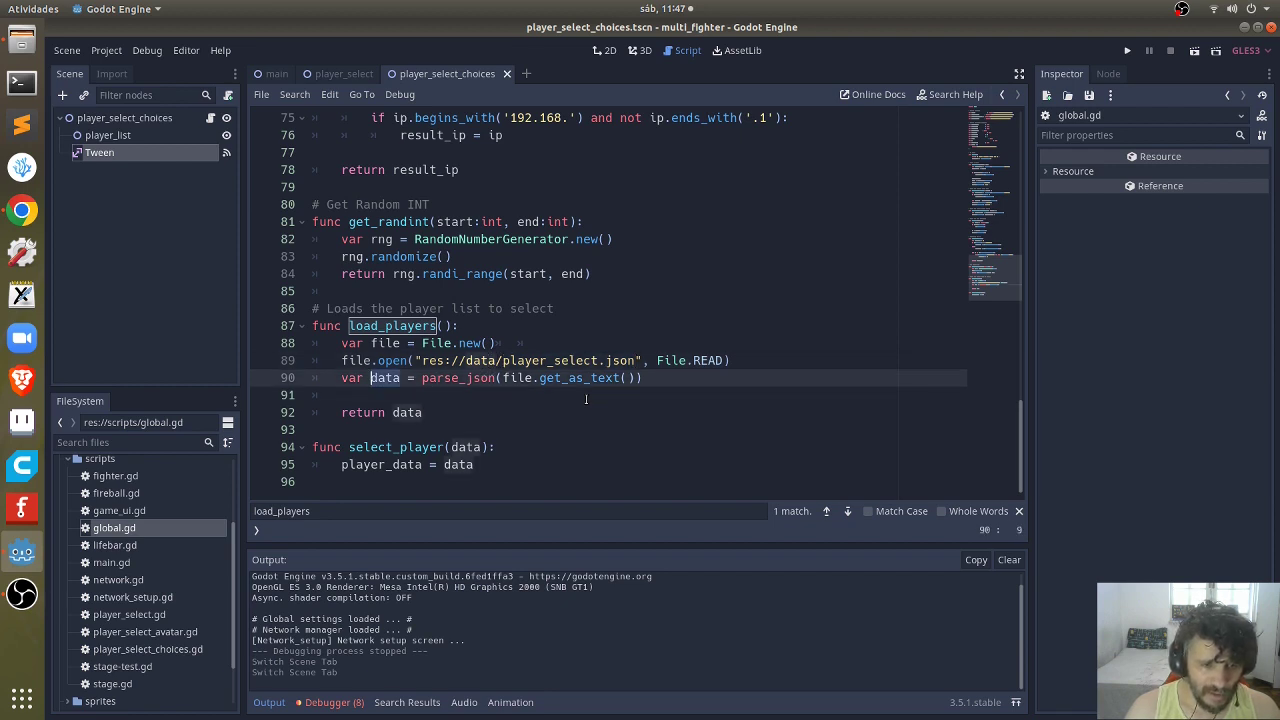
{"action": "key", "text": "ctrl+Right"}
{"action": "key", "text": "ctrl+Right"}
{"action": "key", "text": "ctrl+Right"}
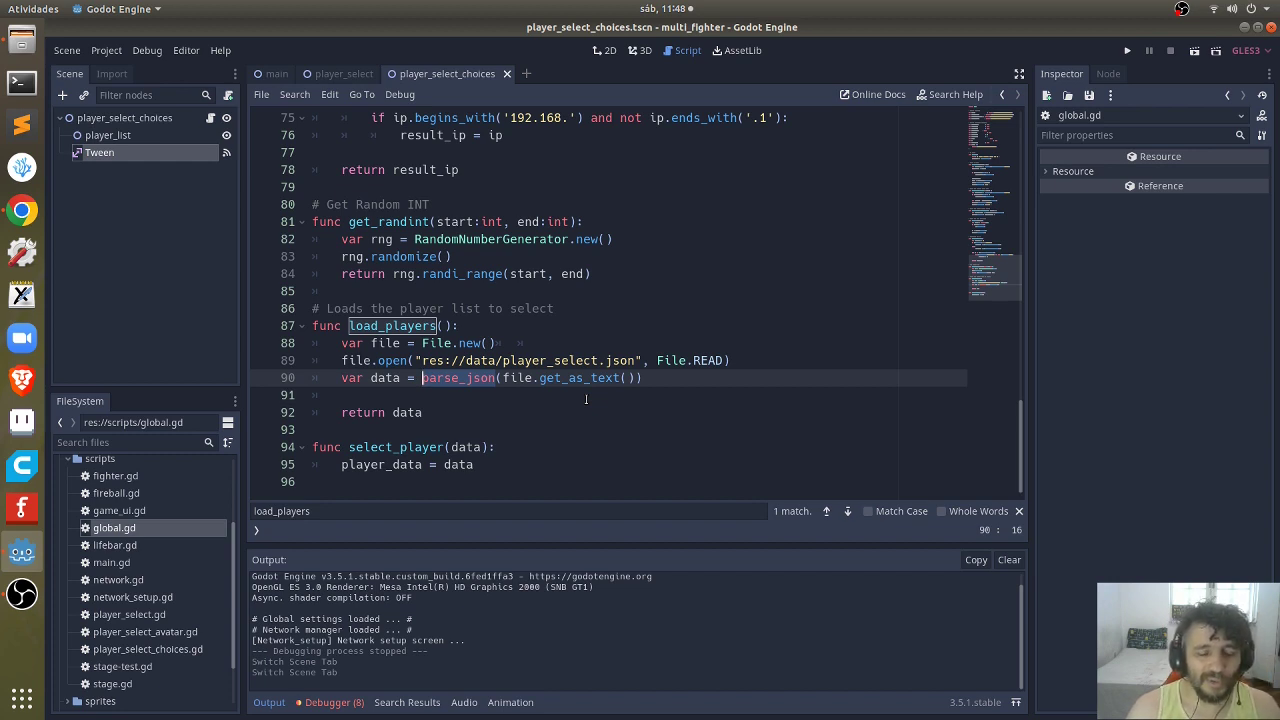
{"action": "key", "text": "Down"}
{"action": "key", "text": "Down"}
{"action": "key", "text": "shift+Home"}
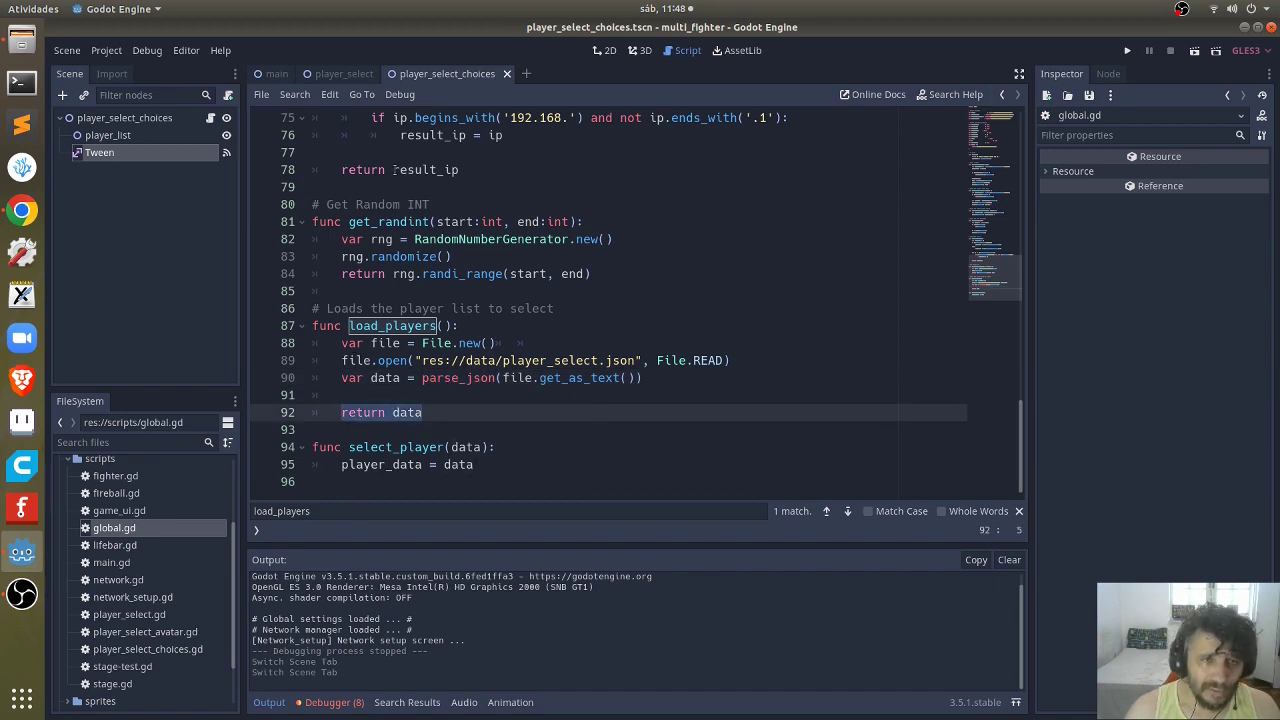
{"action": "left_click", "coordinate": [342, 72]}
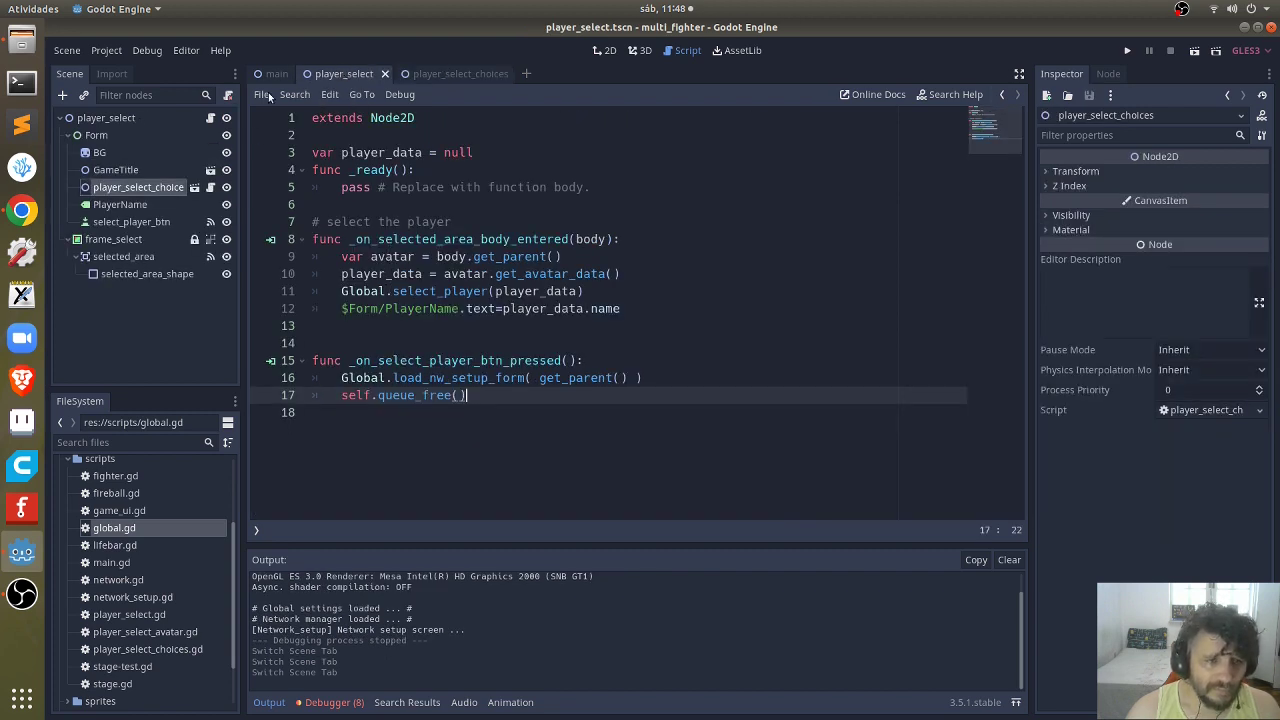
{"action": "left_click", "coordinate": [450, 73]}
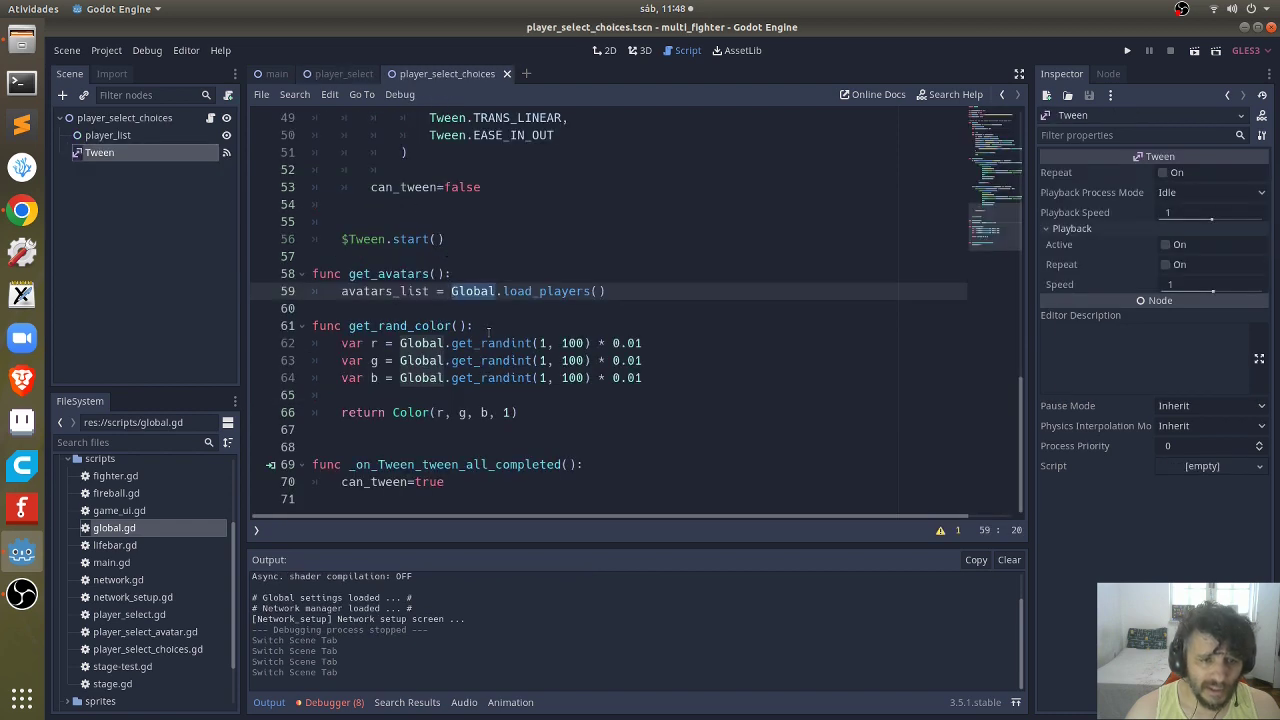
{"action": "double_click", "coordinate": [413, 291]}
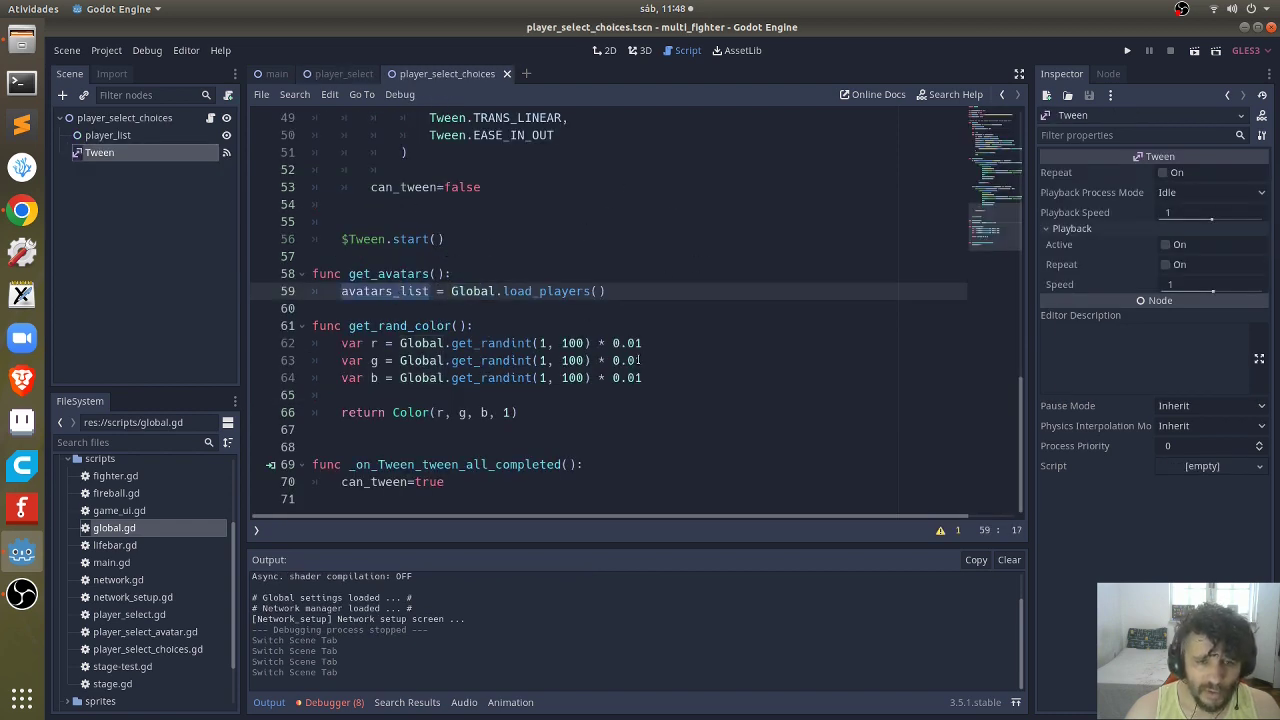
{"action": "key", "text": "alt+Tab"}
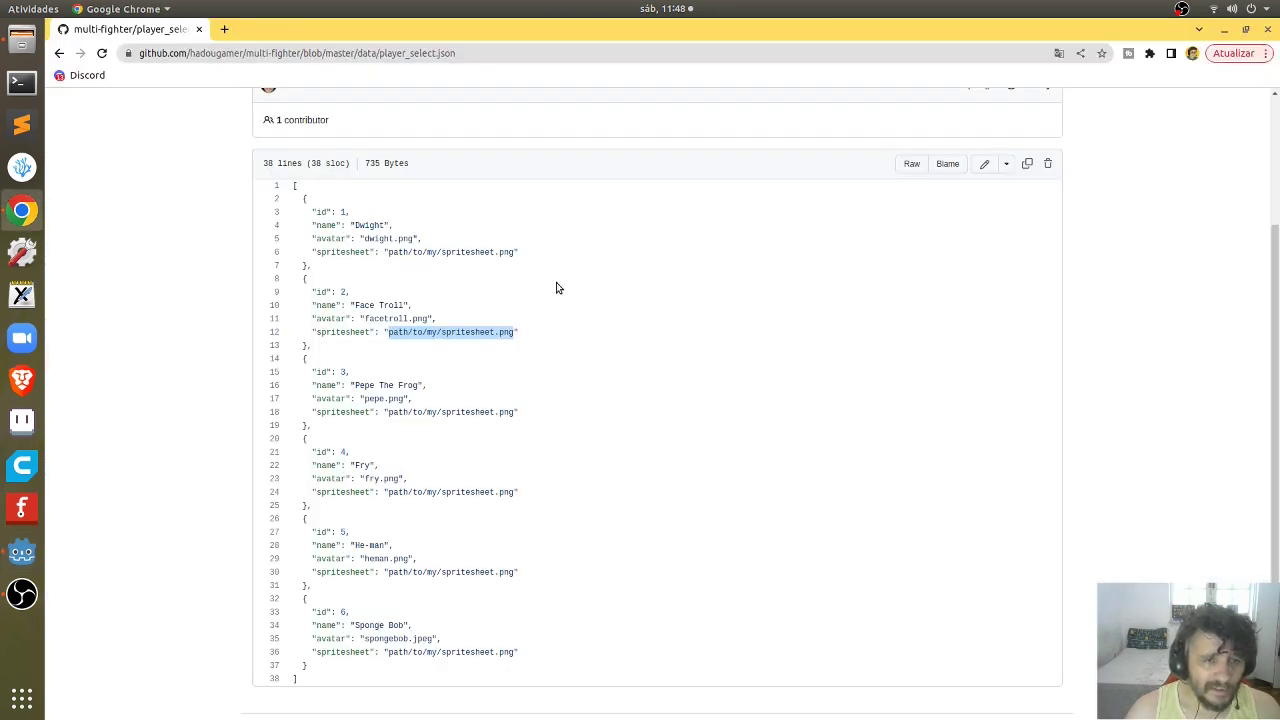
{"action": "key", "text": "alt+Tab"}
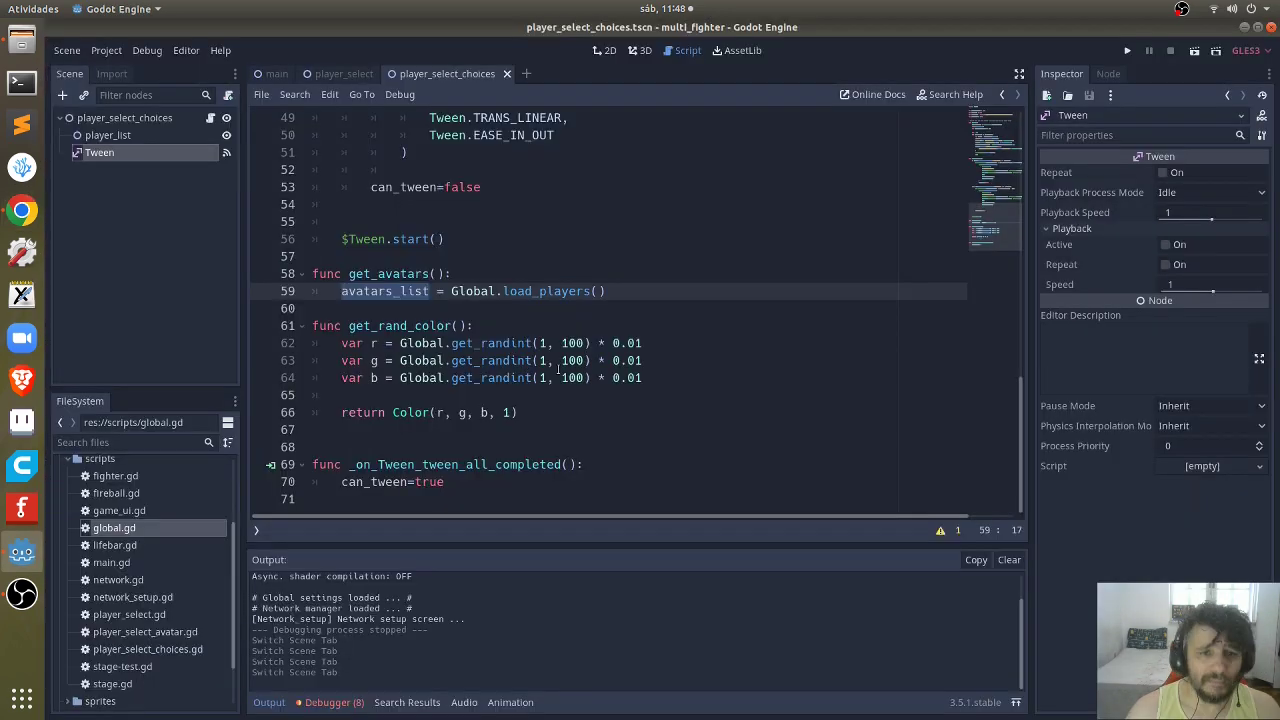
{"action": "scroll", "coordinate": [568, 377], "scroll_direction": "up", "scroll_amount": 8}
{"action": "scroll", "coordinate": [568, 377], "scroll_direction": "up", "scroll_amount": 8}
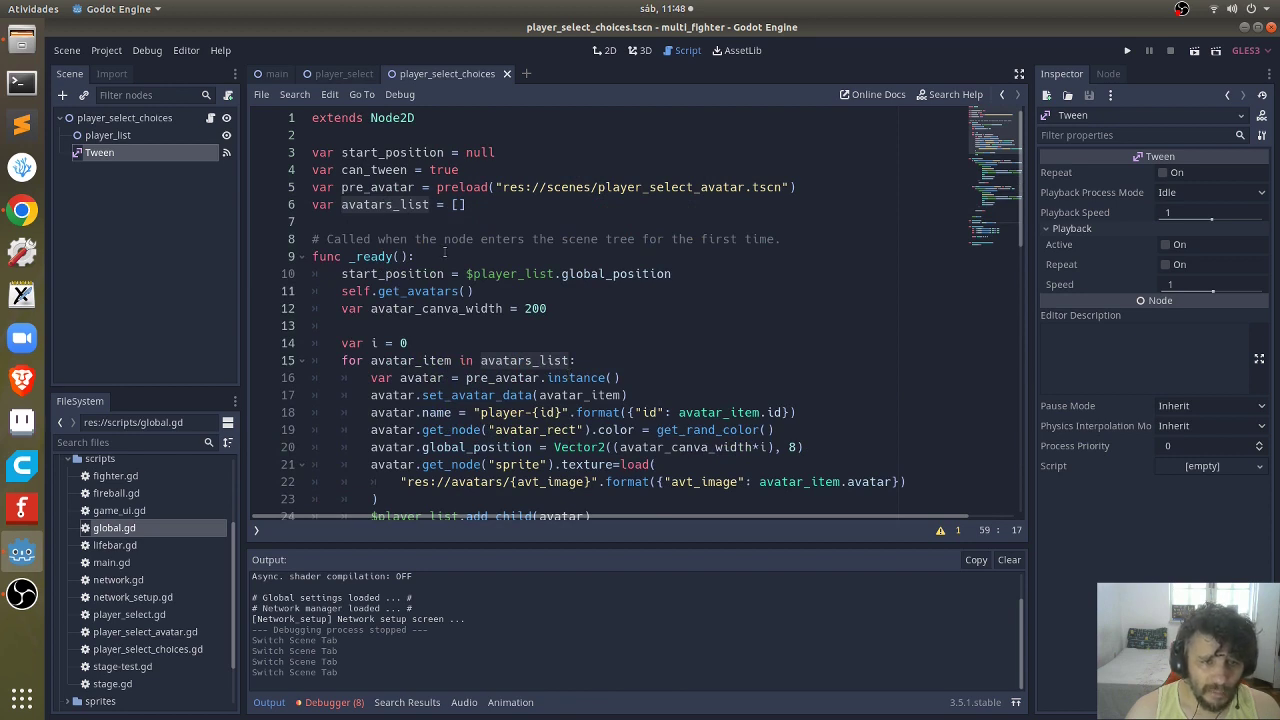
{"action": "scroll", "coordinate": [434, 256], "scroll_direction": "down", "scroll_amount": 1}
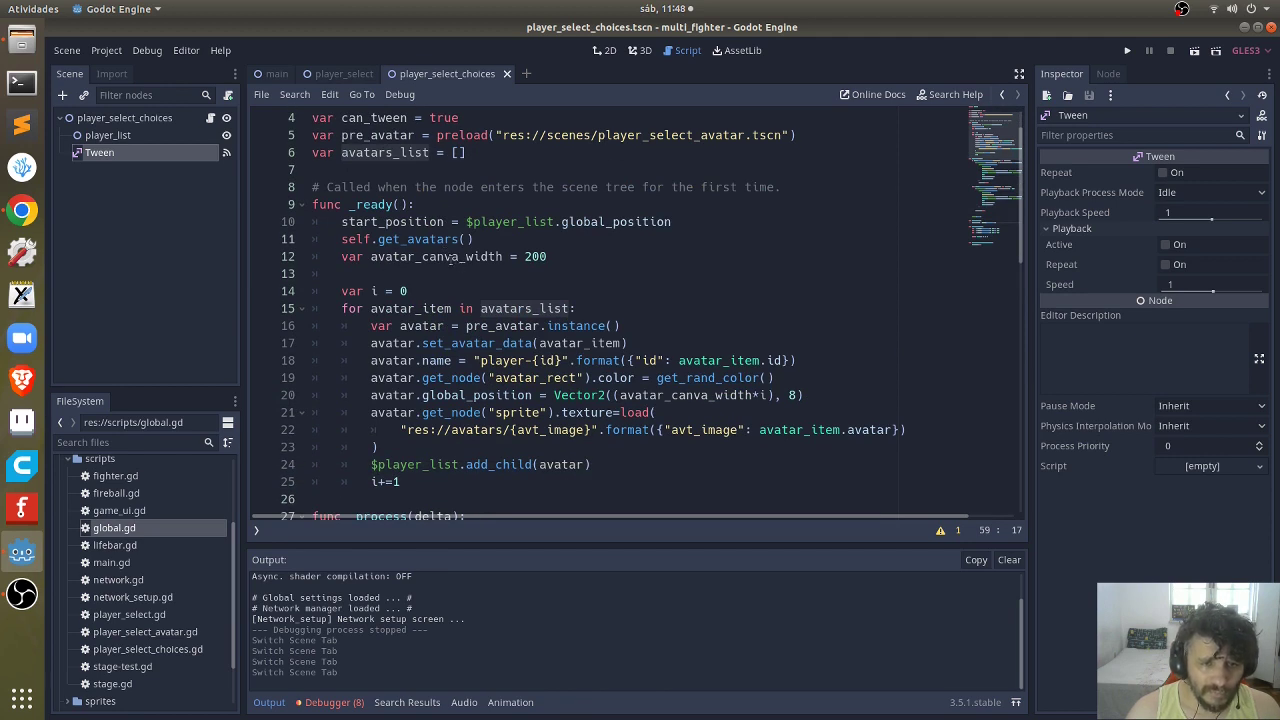
{"action": "double_click", "coordinate": [441, 256]}
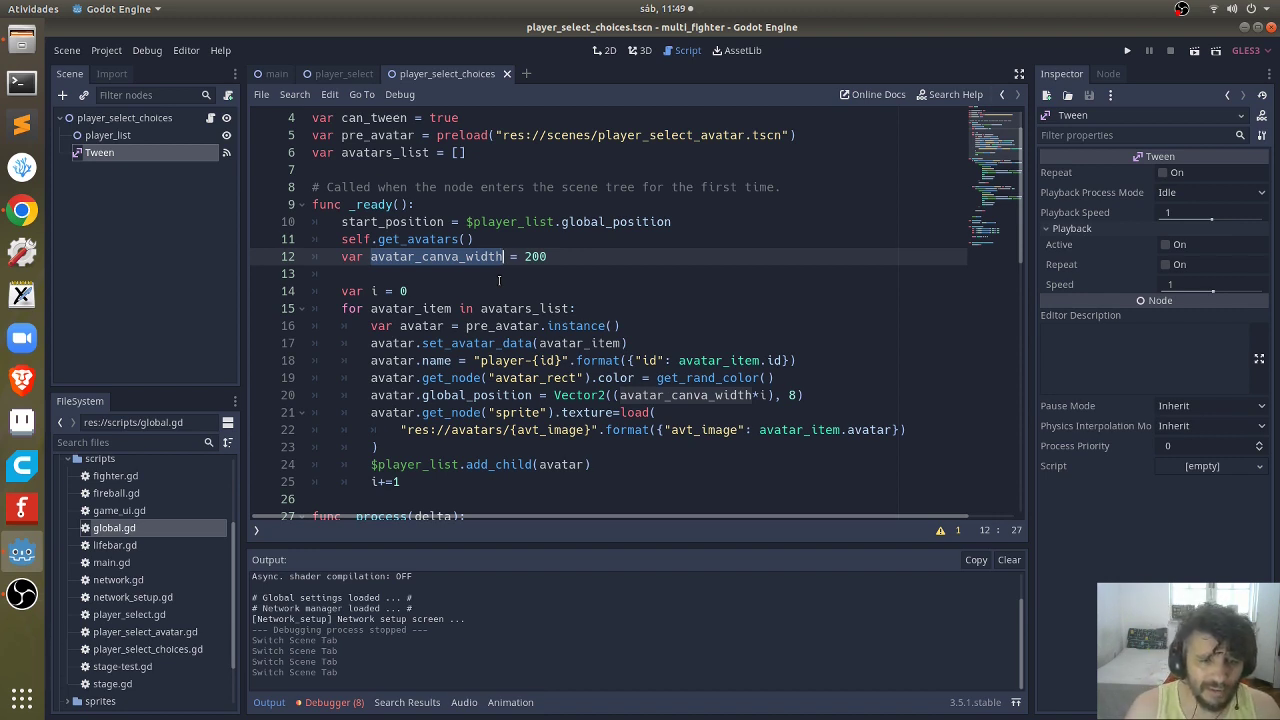
{"action": "key", "text": "Right"}
{"action": "key", "text": "End"}
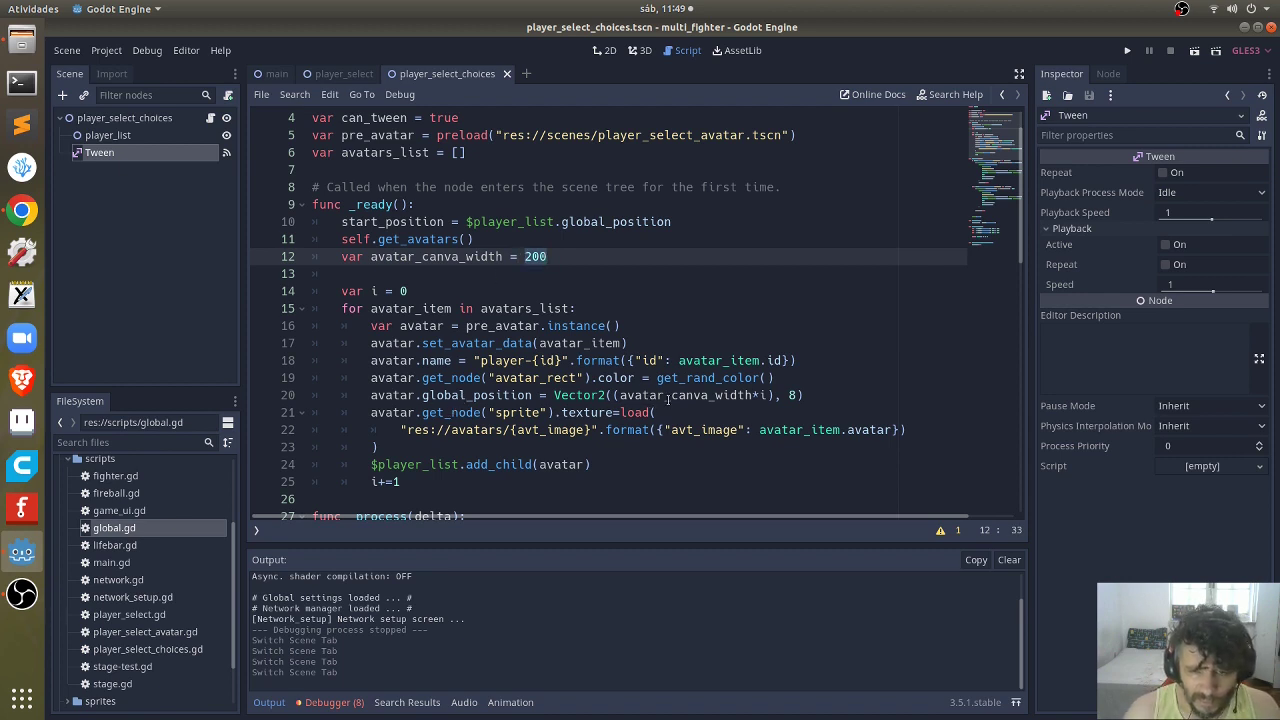
{"action": "left_click", "coordinate": [790, 395]}
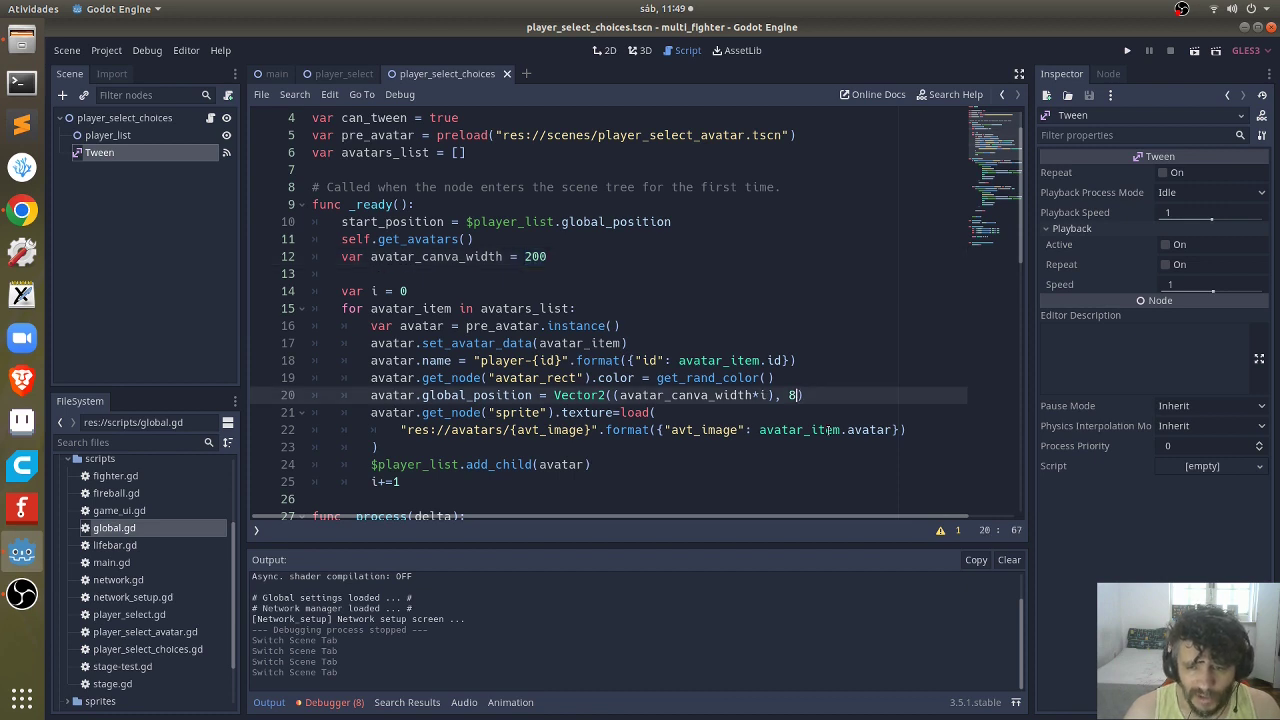
{"action": "key", "text": "Left"}
{"action": "key", "text": "Left"}
{"action": "key", "text": "Left"}
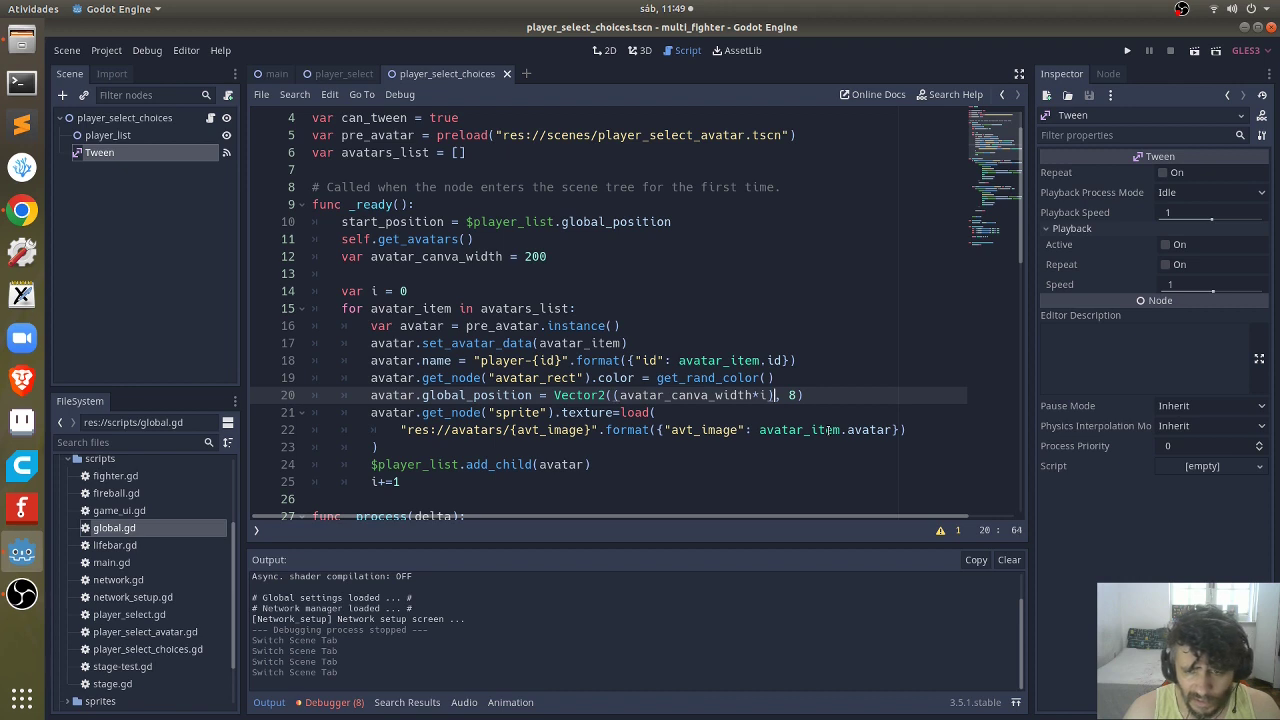
{"action": "key", "text": "Left"}
{"action": "key", "text": "Left"}
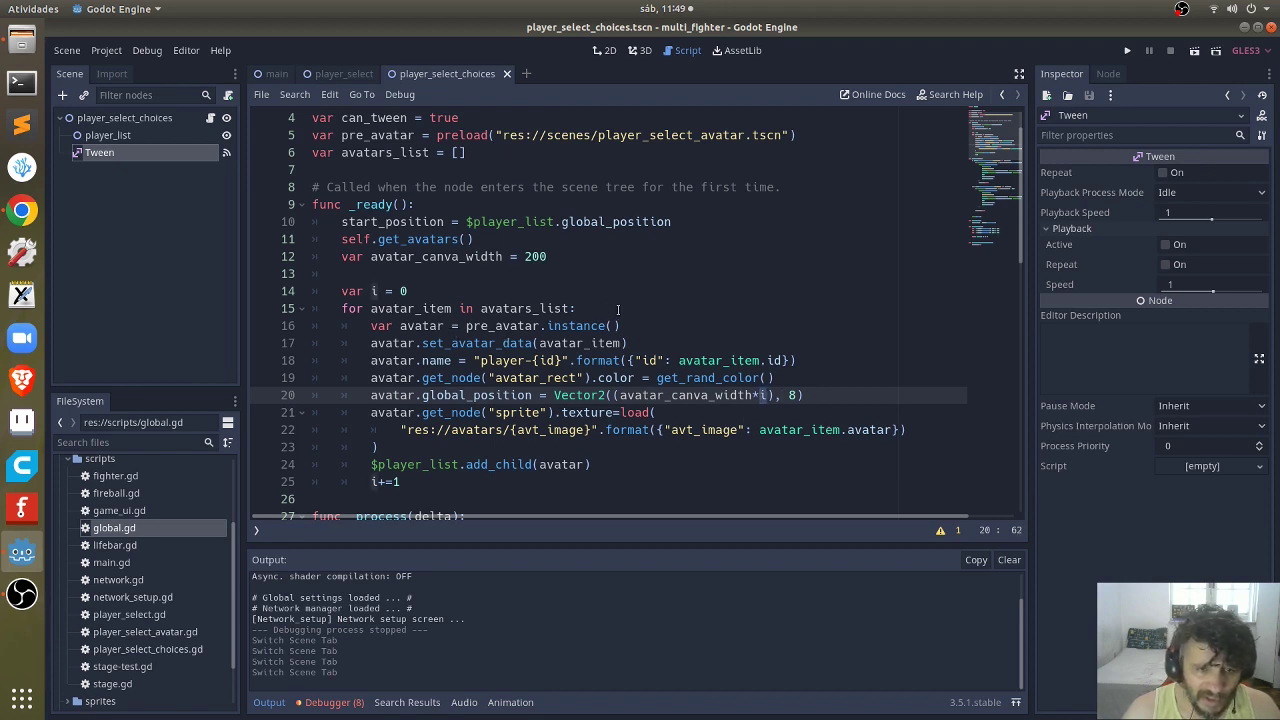
{"action": "double_click", "coordinate": [541, 308]}
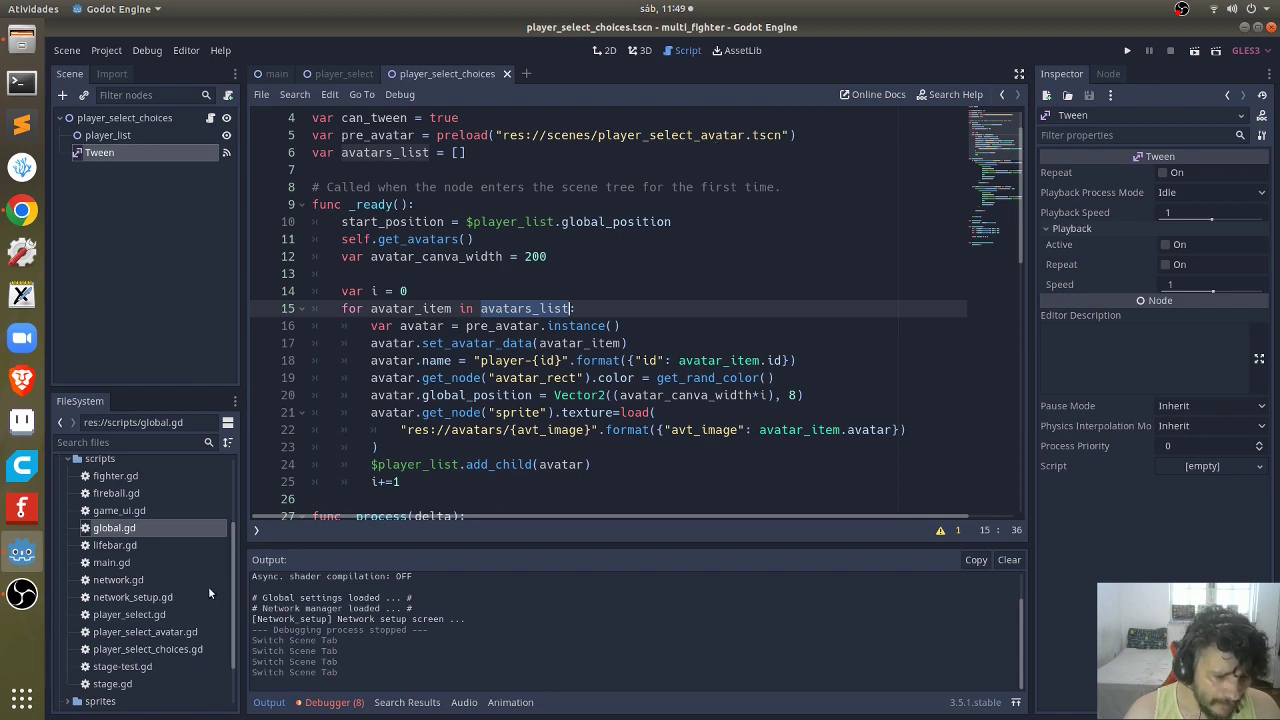
Step: Open player_select_avatar.gd, then the player_select_avatar.tscn scene from FileSystem
{"action": "double_click", "coordinate": [154, 636]}
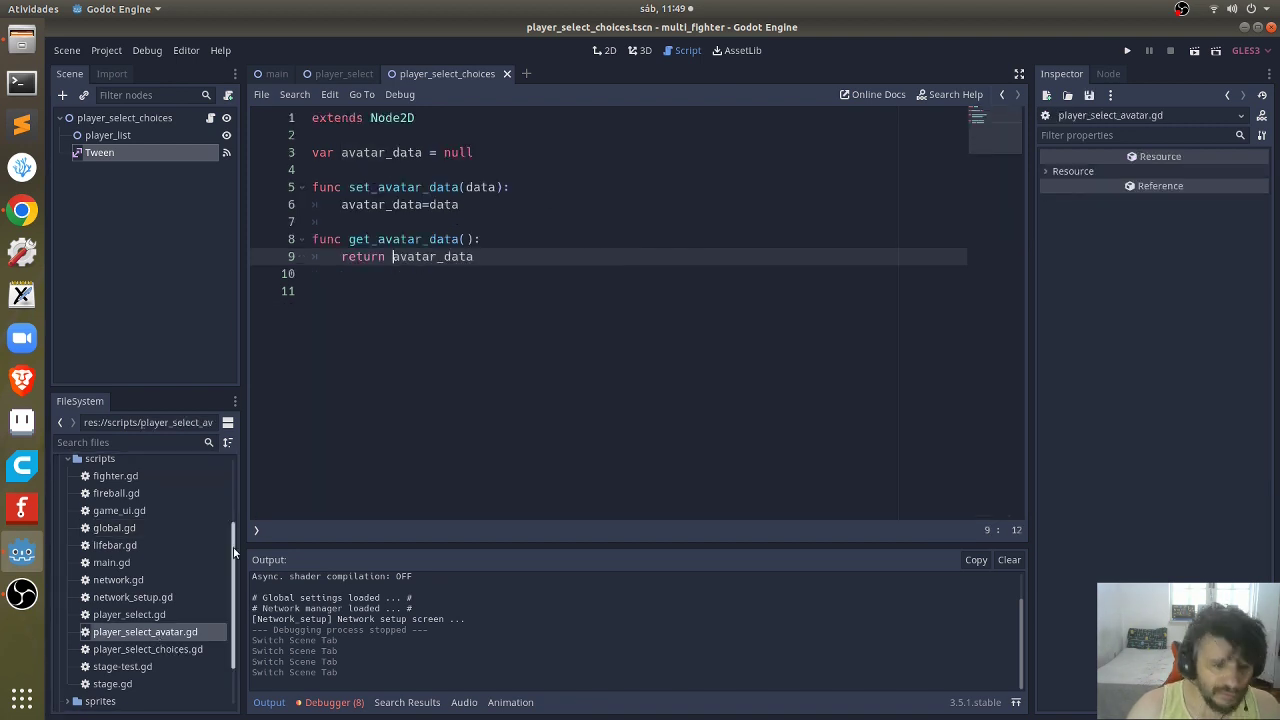
{"action": "scroll", "coordinate": [100, 515], "scroll_direction": "up", "scroll_amount": 2}
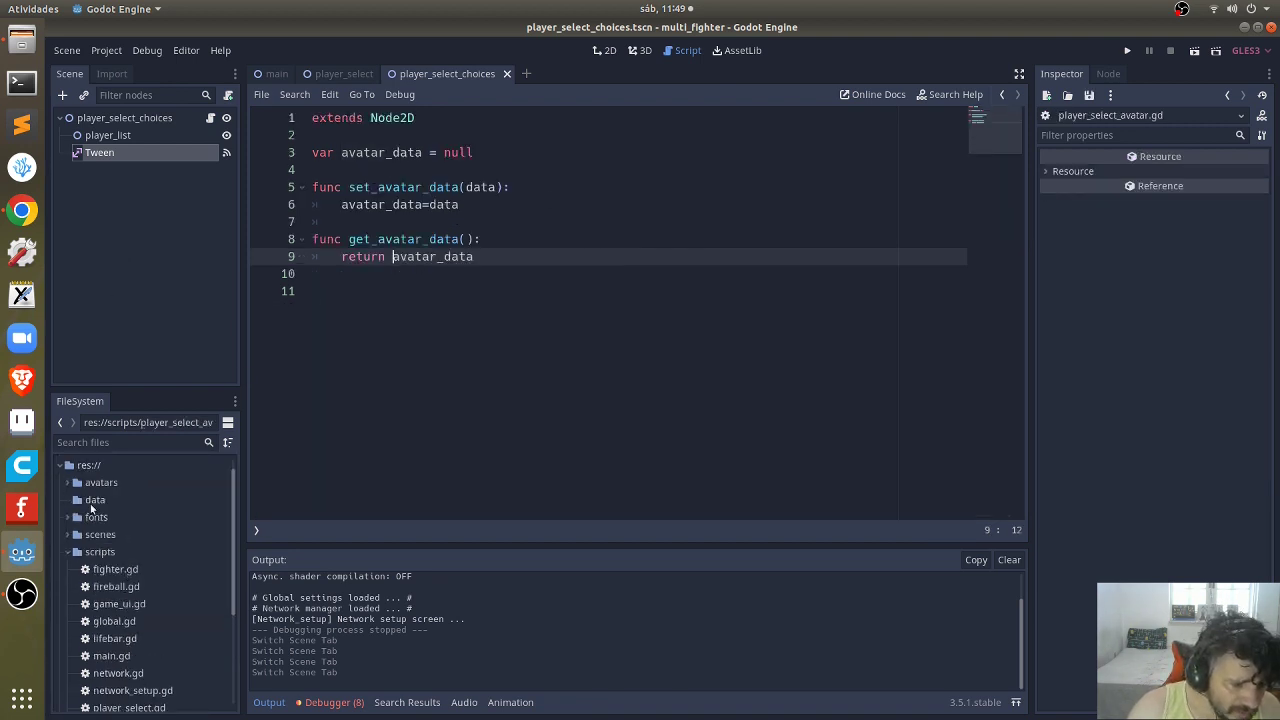
{"action": "left_click", "coordinate": [100, 537]}
{"action": "left_click", "coordinate": [70, 535]}
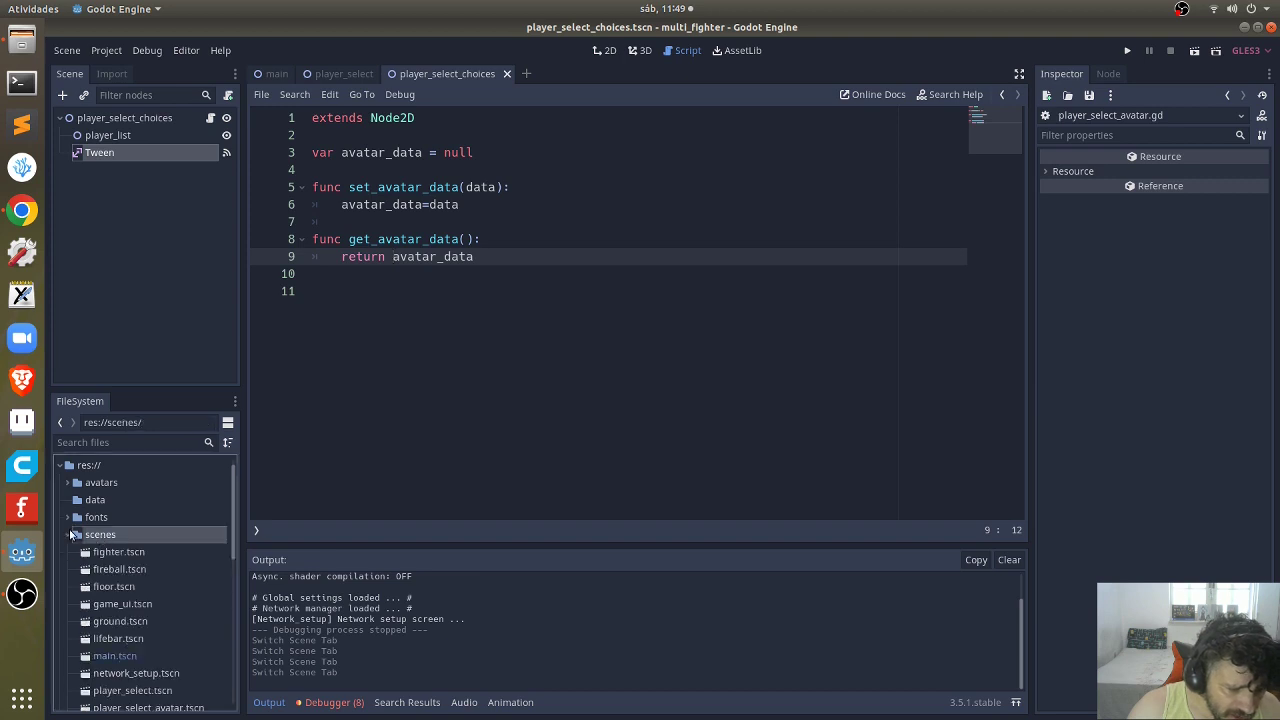
{"action": "left_click", "coordinate": [68, 517]}
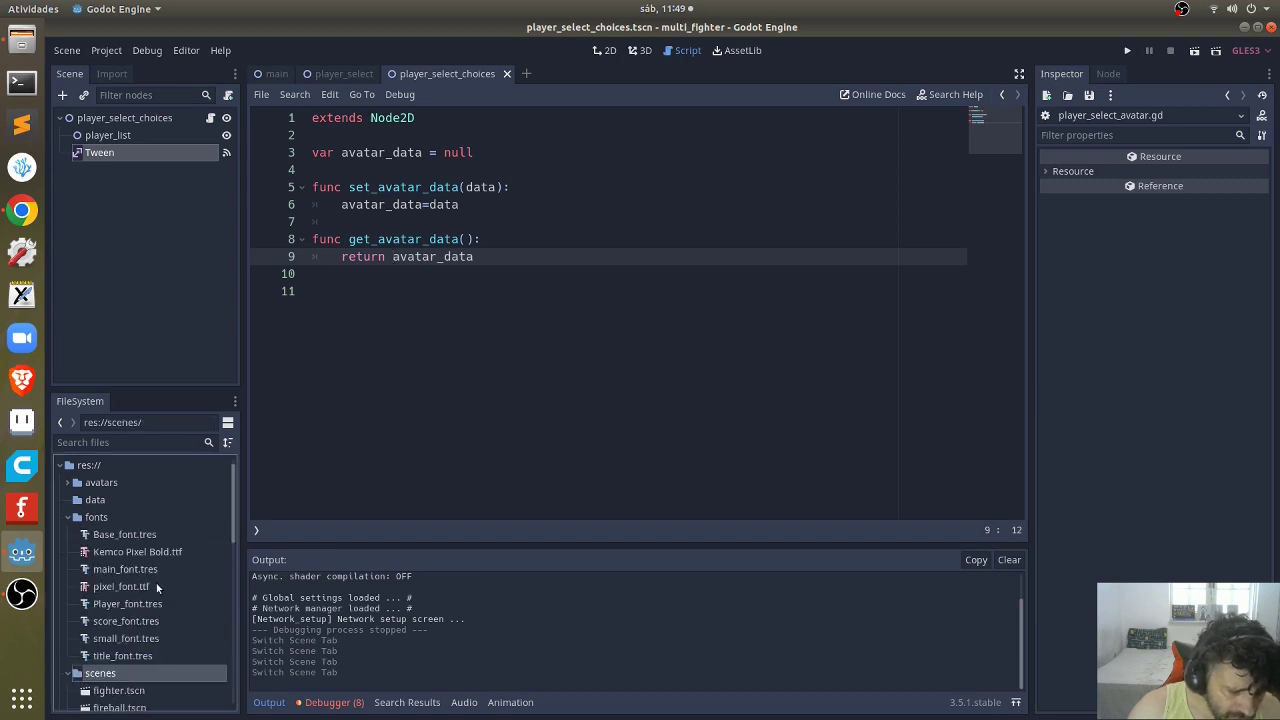
{"action": "scroll", "coordinate": [156, 583], "scroll_direction": "down", "scroll_amount": 3}
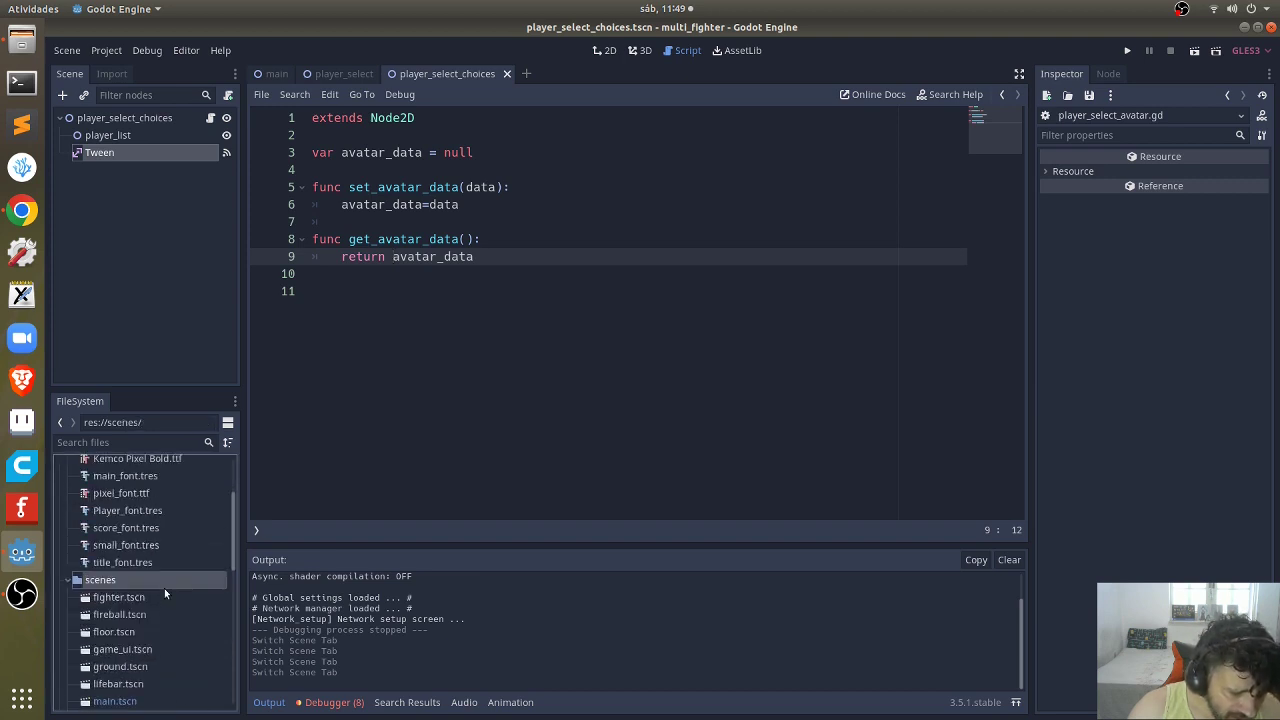
{"action": "scroll", "coordinate": [165, 594], "scroll_direction": "up", "scroll_amount": 1}
{"action": "scroll", "coordinate": [165, 594], "scroll_direction": "down", "scroll_amount": 3}
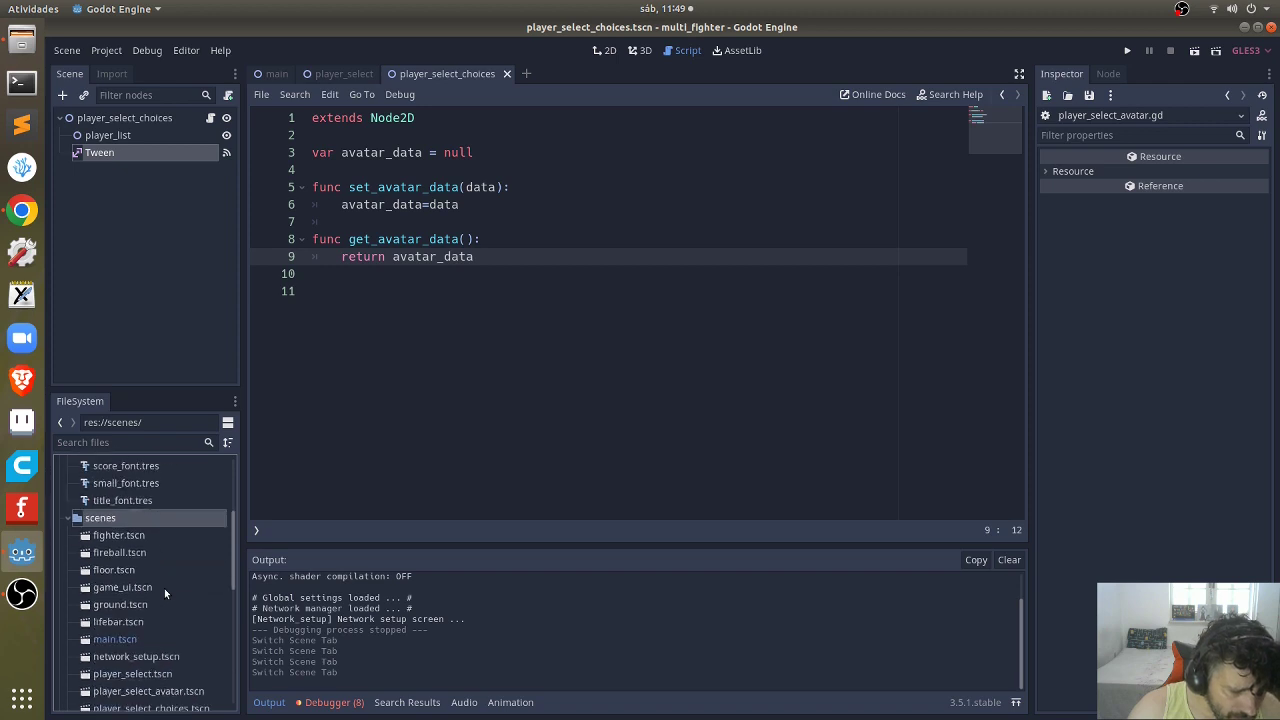
{"action": "scroll", "coordinate": [165, 594], "scroll_direction": "down", "scroll_amount": 2}
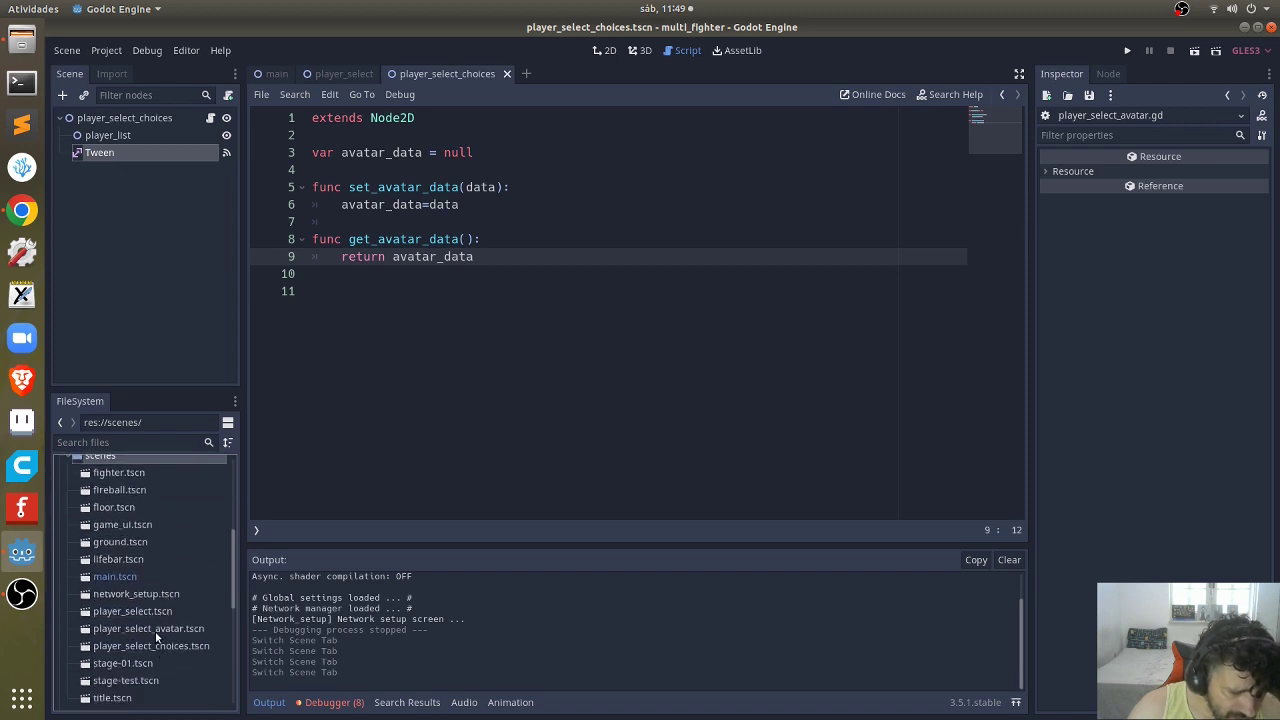
{"action": "double_click", "coordinate": [154, 629]}
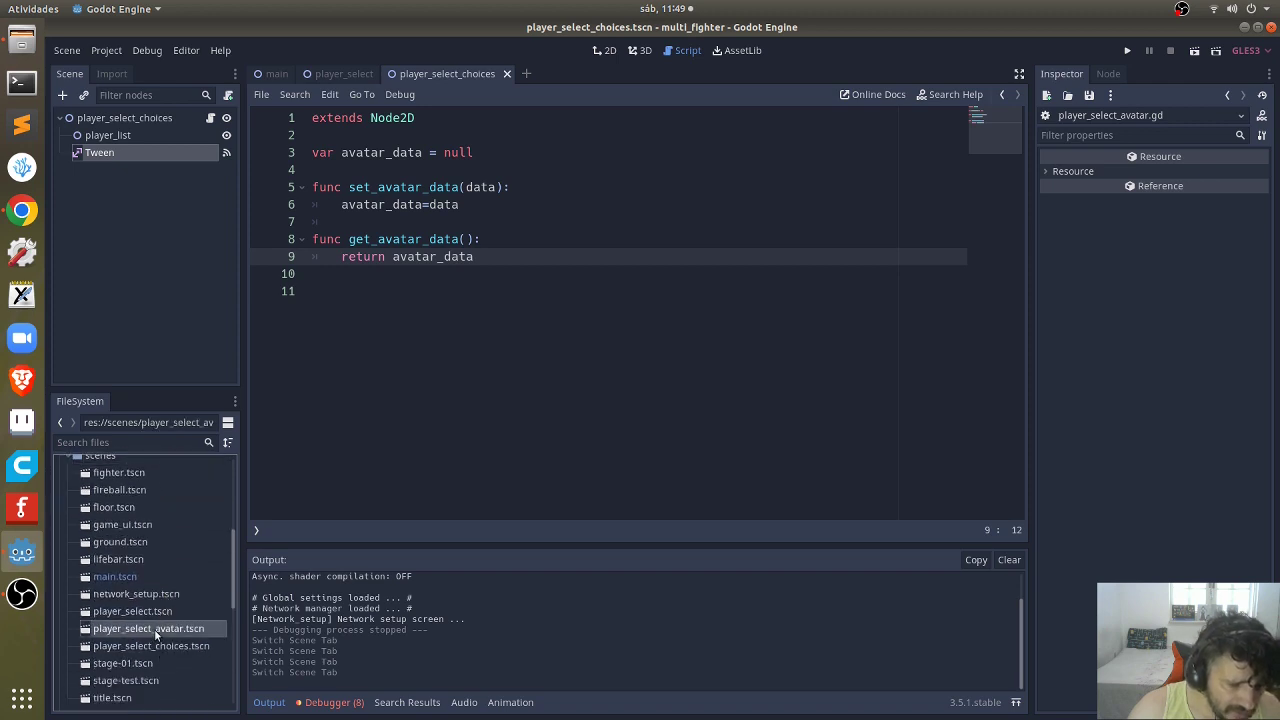
Step: In 2D, inspect player_selected_body, avatar_rect and sprite, then return to player_select_choices
{"action": "left_click", "coordinate": [605, 50]}
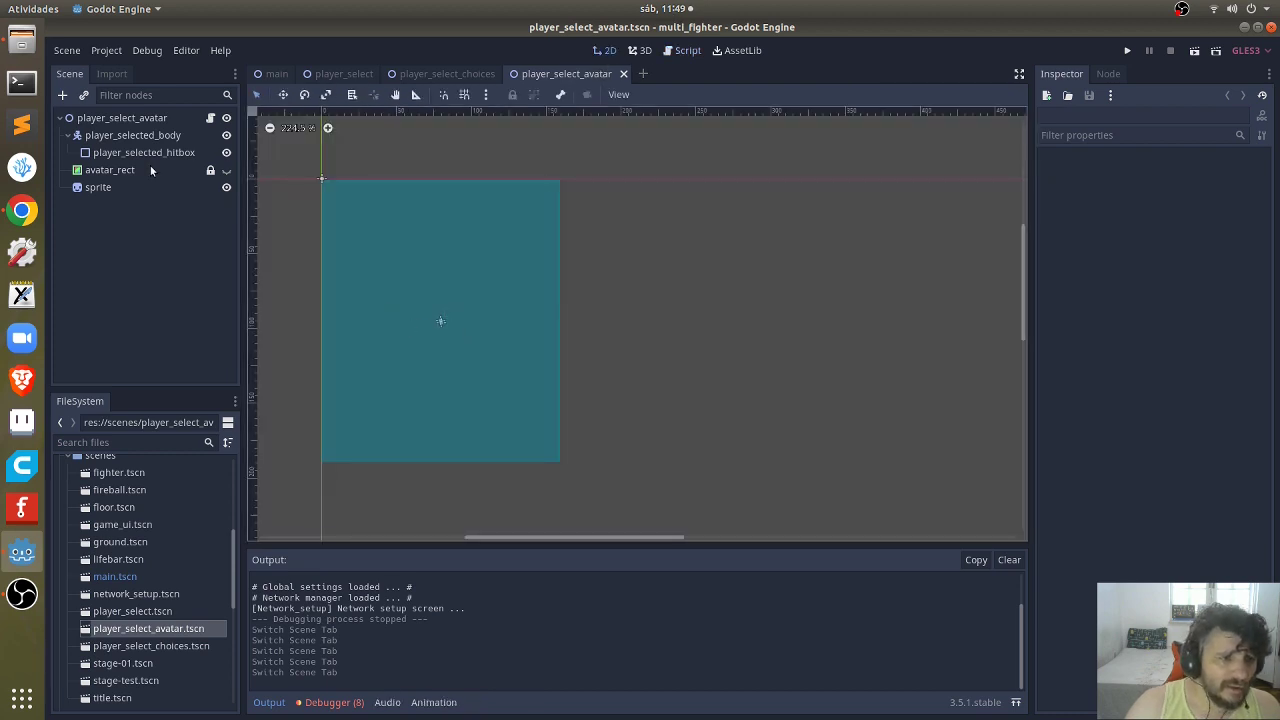
{"action": "left_click", "coordinate": [132, 140]}
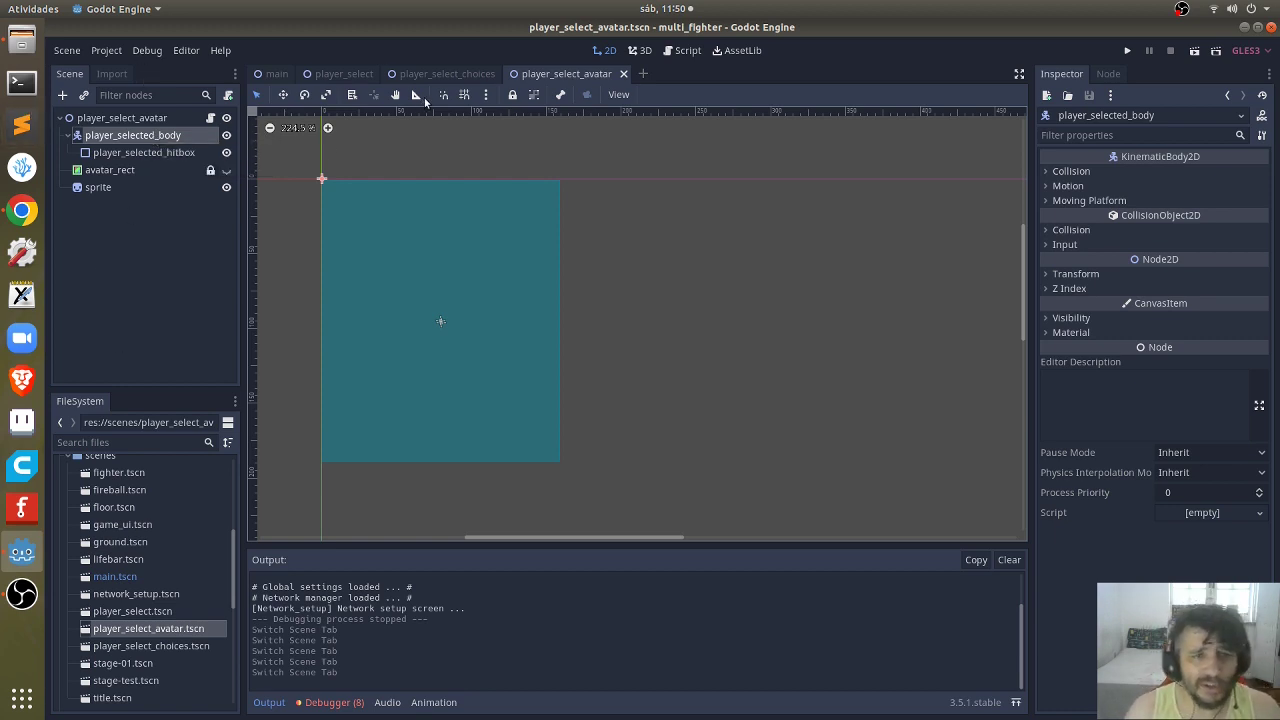
{"action": "left_click", "coordinate": [110, 172]}
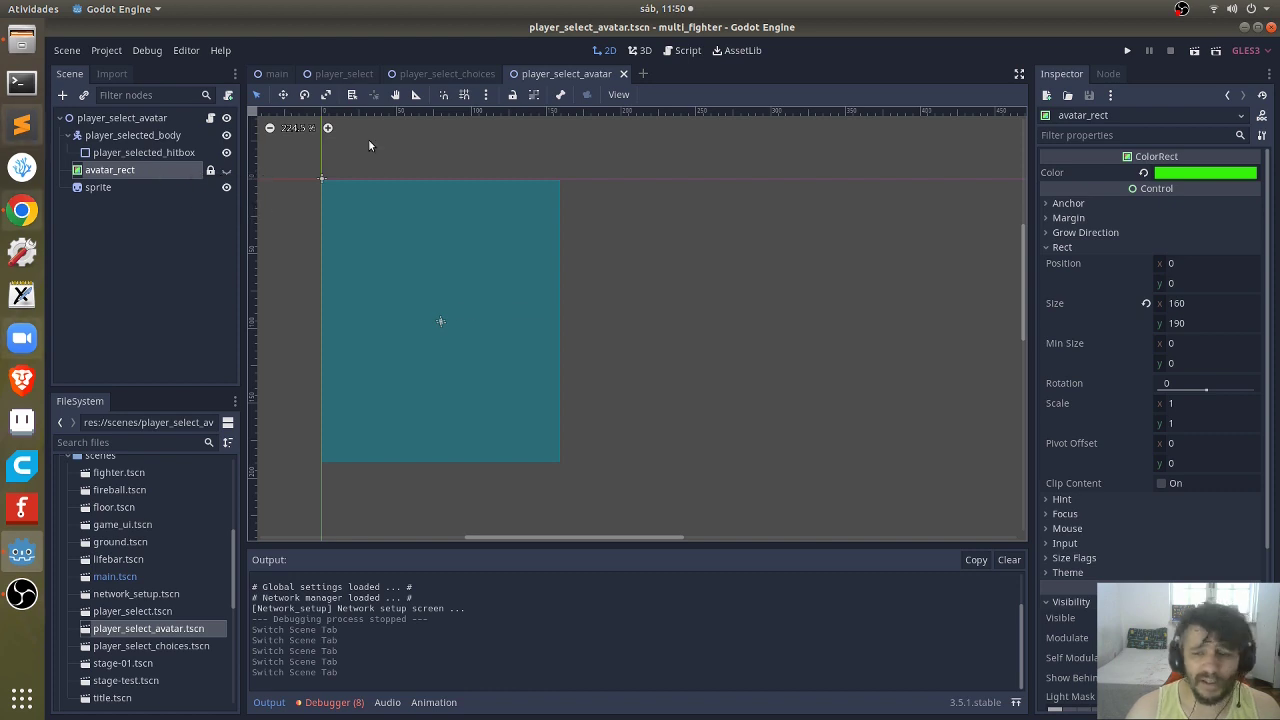
{"action": "left_click", "coordinate": [97, 188]}
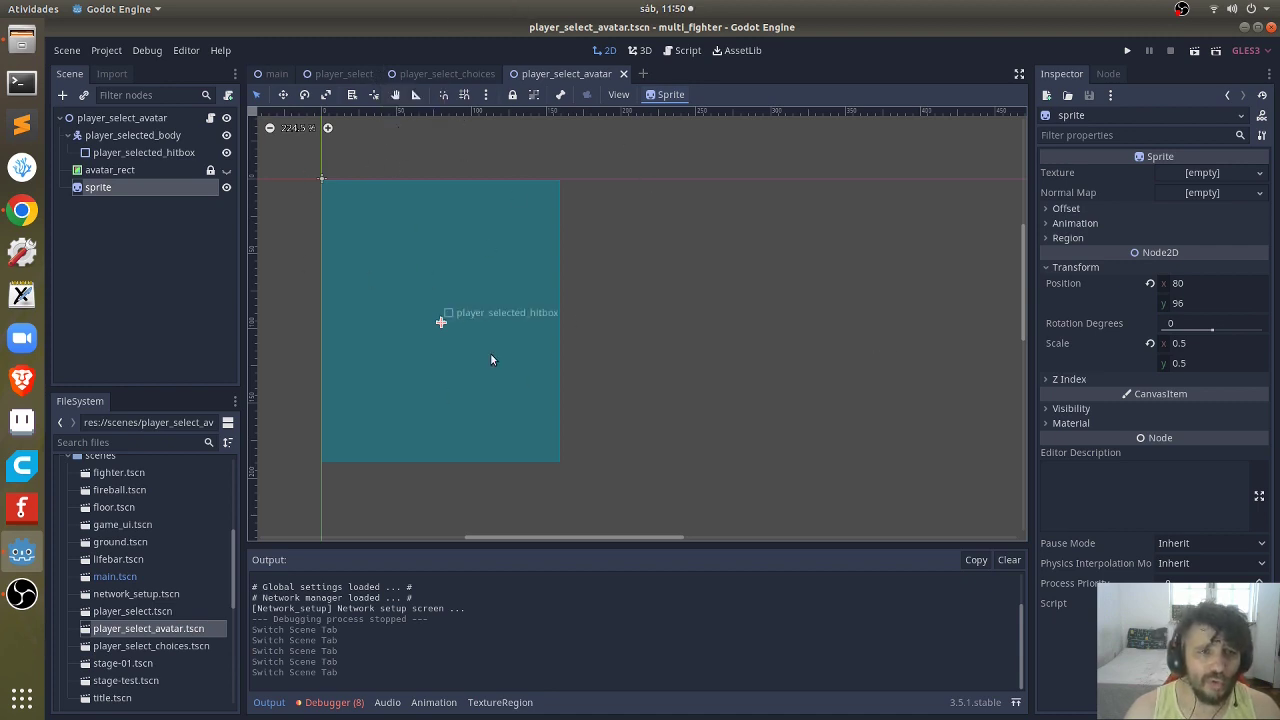
{"action": "left_click", "coordinate": [429, 76]}
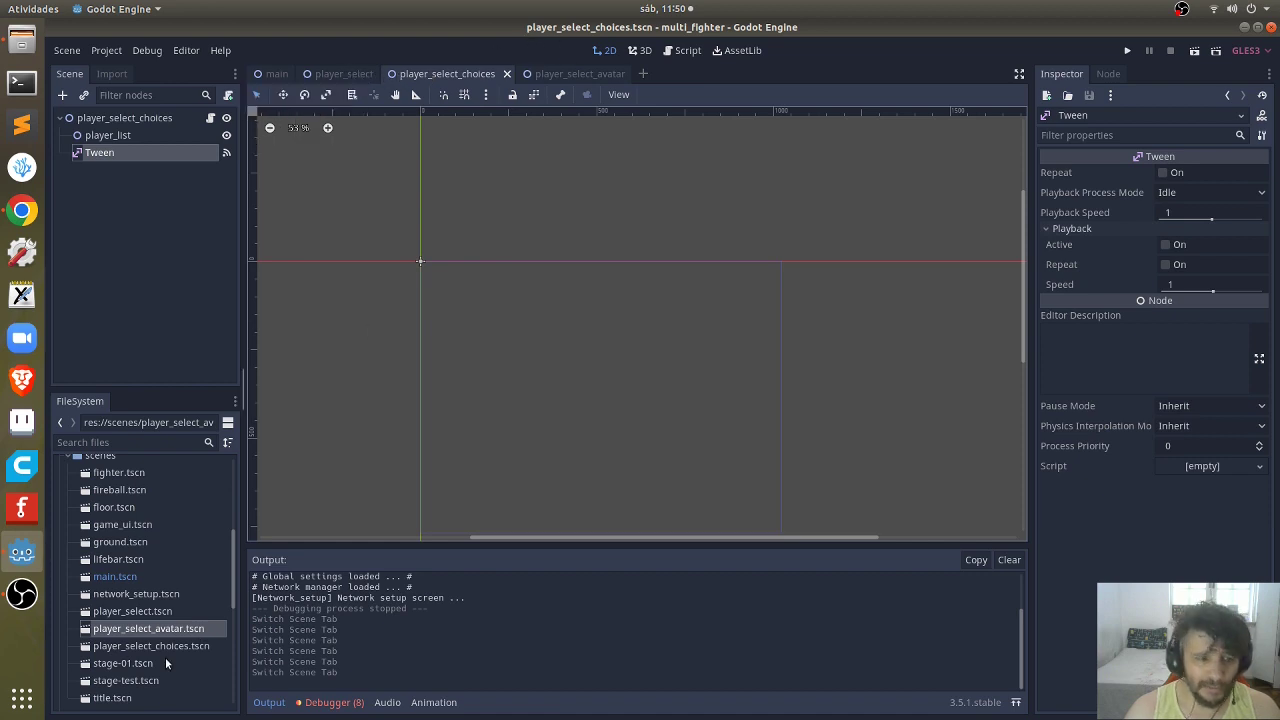
Step: Trace set_avatar_data(avatar_item) to the avatar_data variable in player_select_avatar, then return to player_select_choices
{"action": "left_click", "coordinate": [684, 50]}
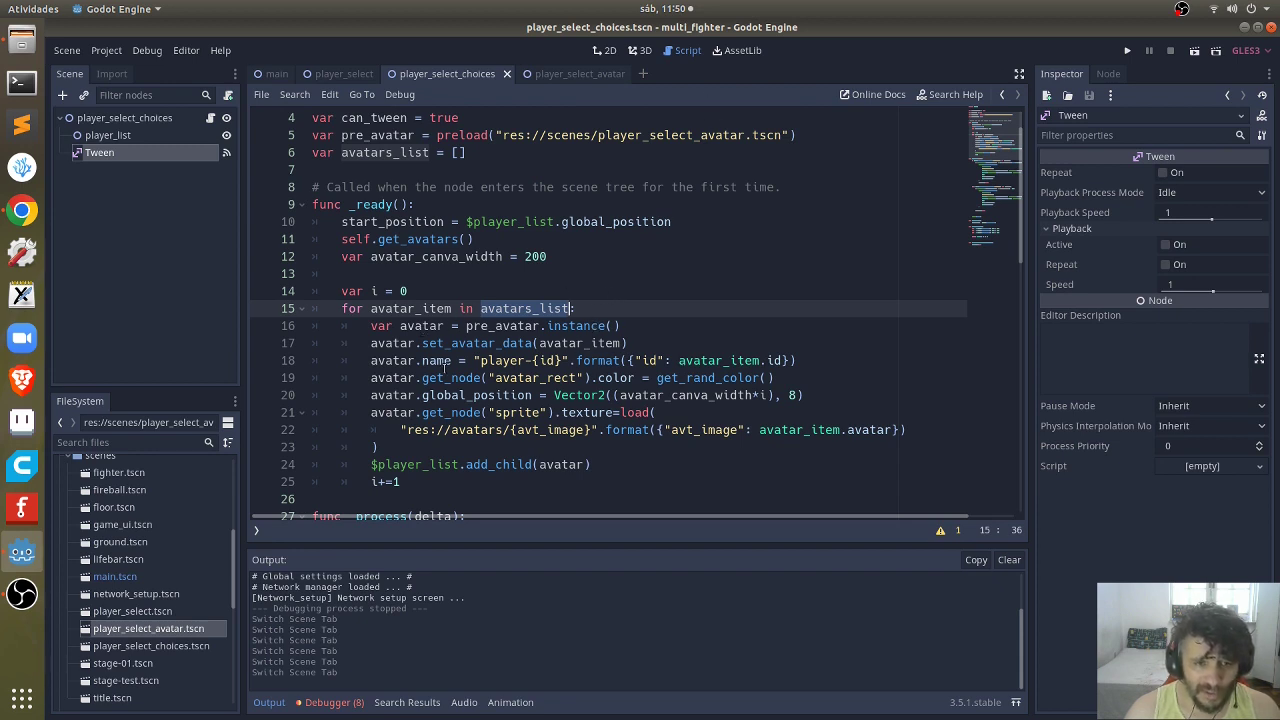
{"action": "double_click", "coordinate": [468, 343]}
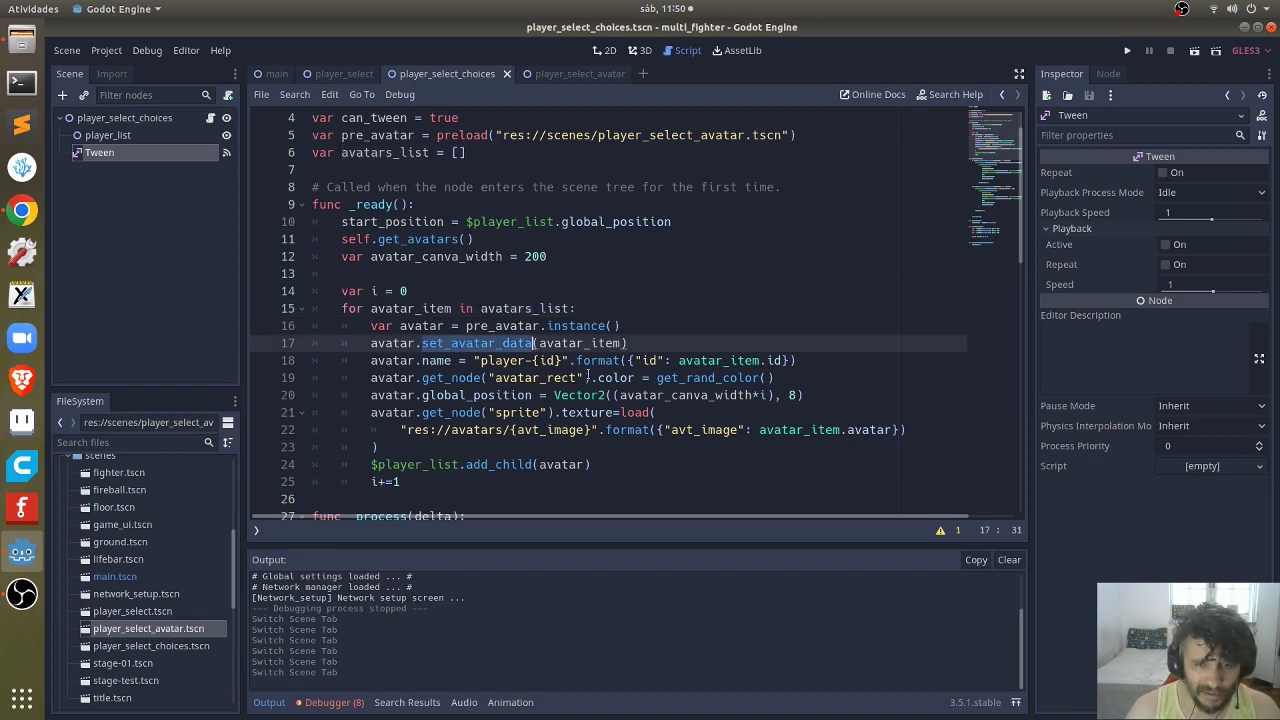
{"action": "key", "text": "ctrl+shift+Right"}
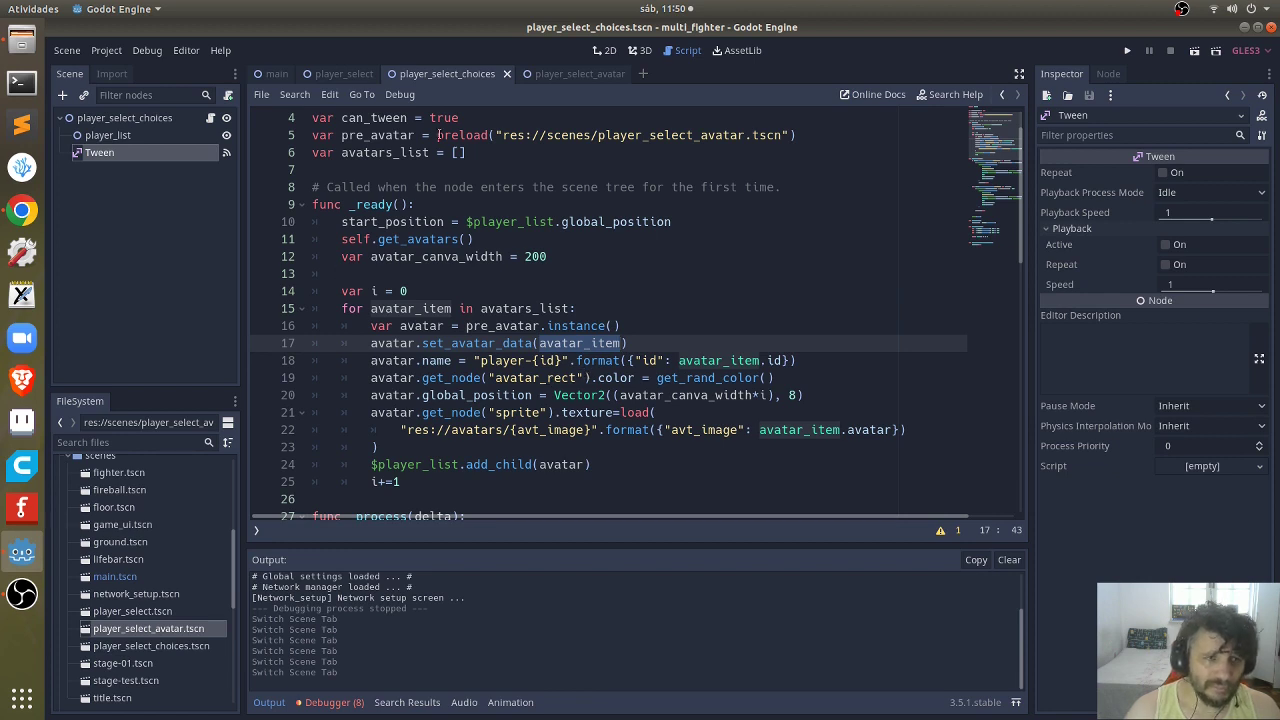
{"action": "left_click", "coordinate": [570, 74]}
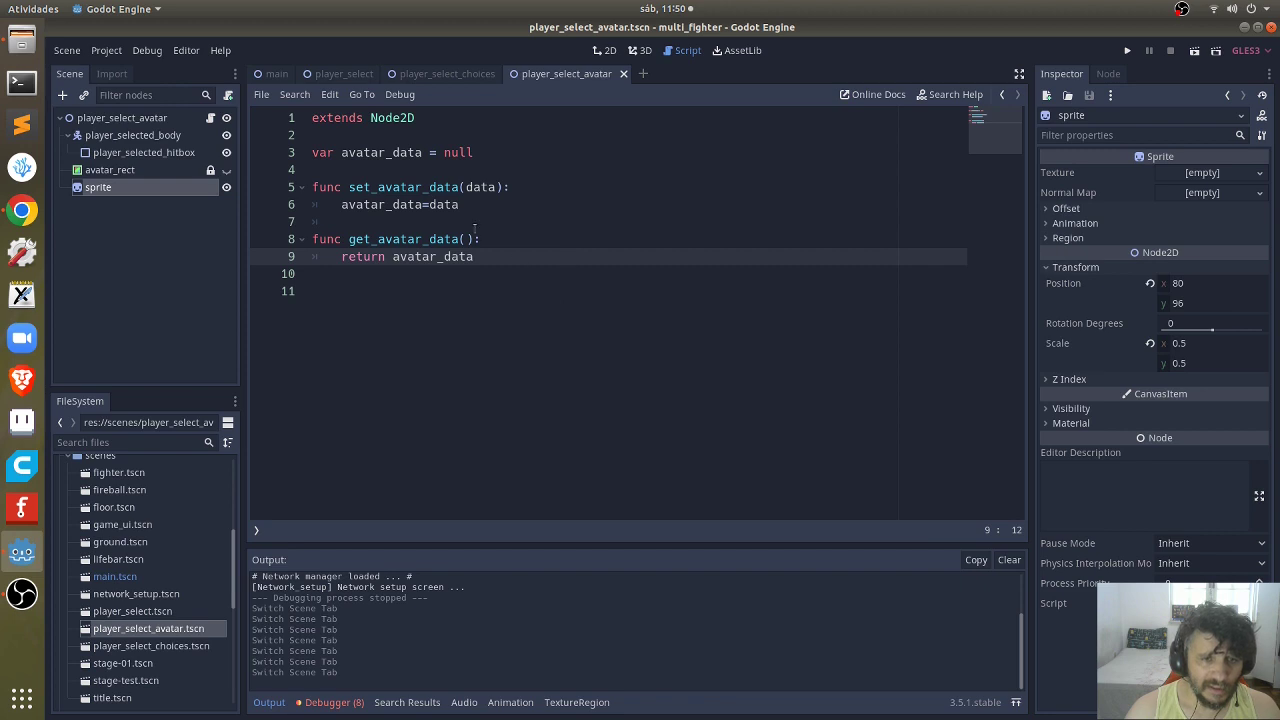
{"action": "double_click", "coordinate": [403, 152]}
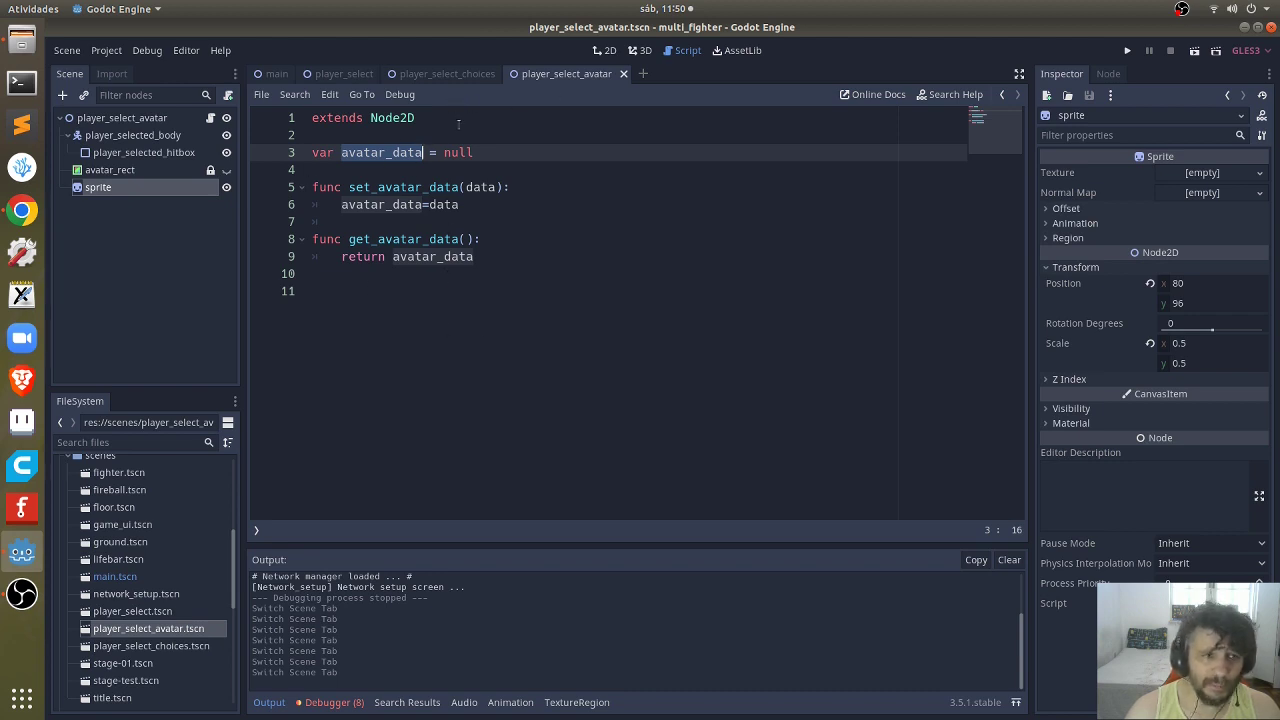
{"action": "left_click", "coordinate": [436, 73]}
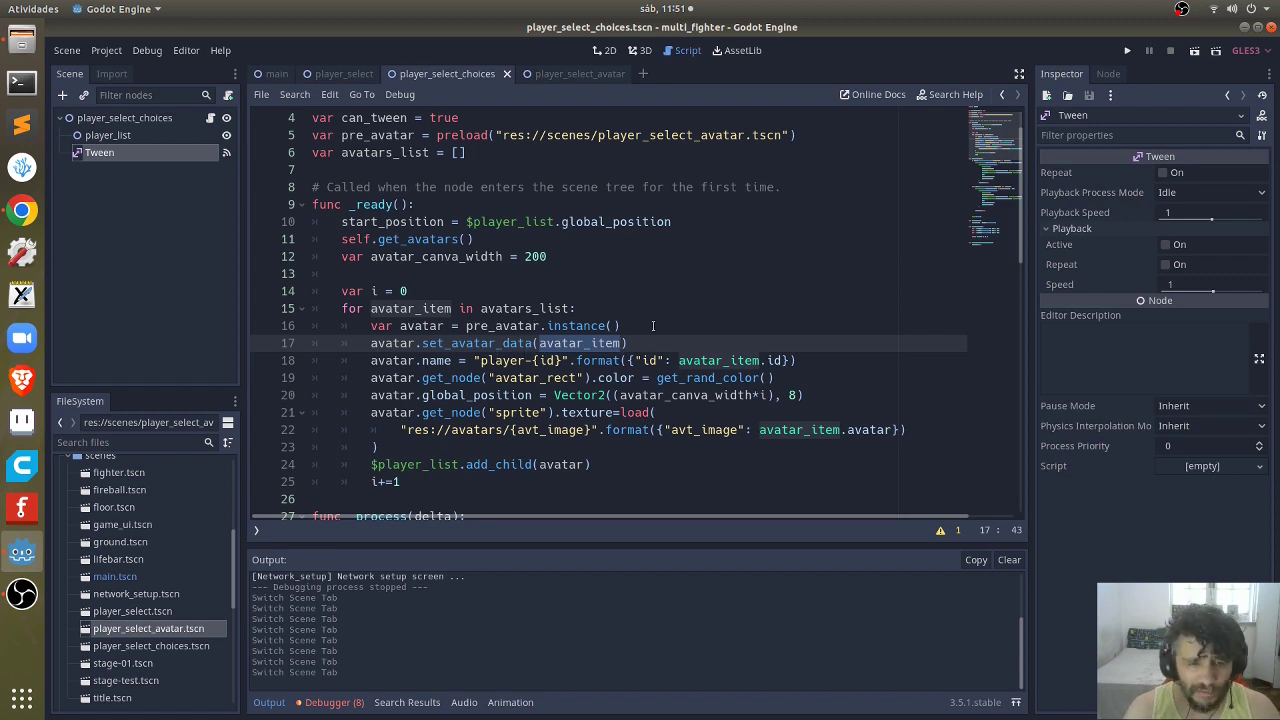
{"action": "double_click", "coordinate": [447, 378]}
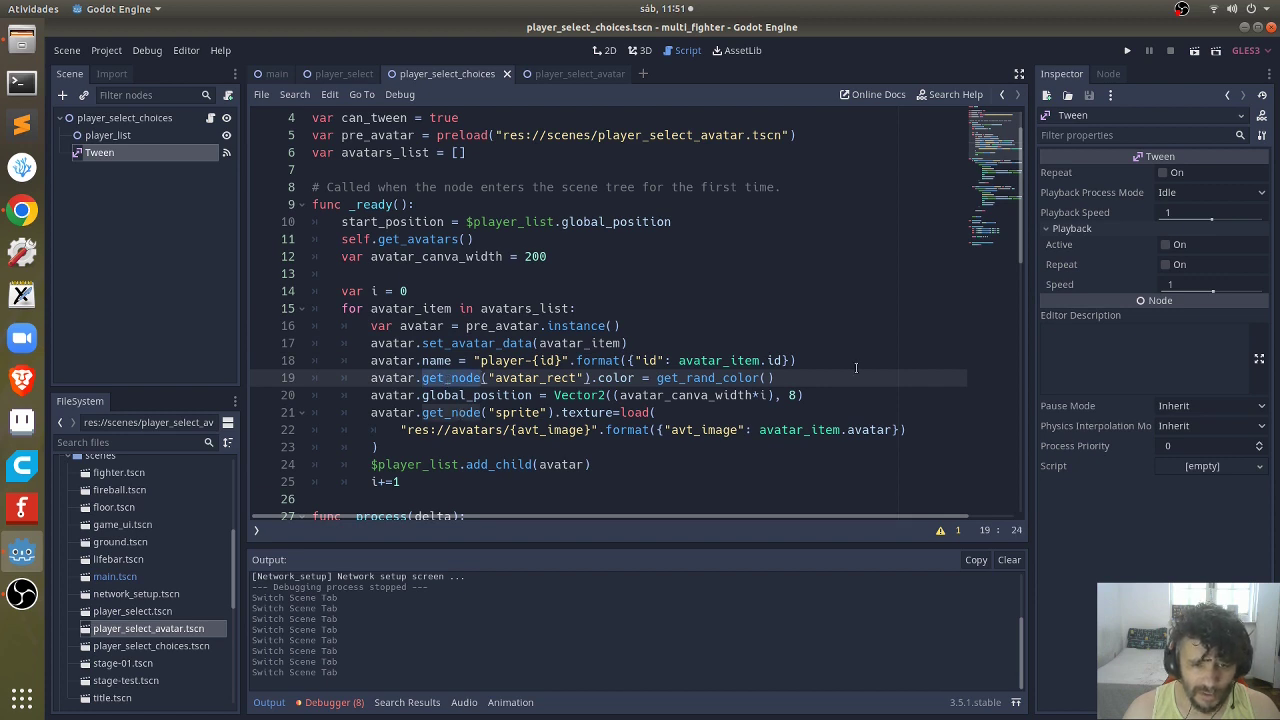
{"action": "left_click", "coordinate": [792, 380]}
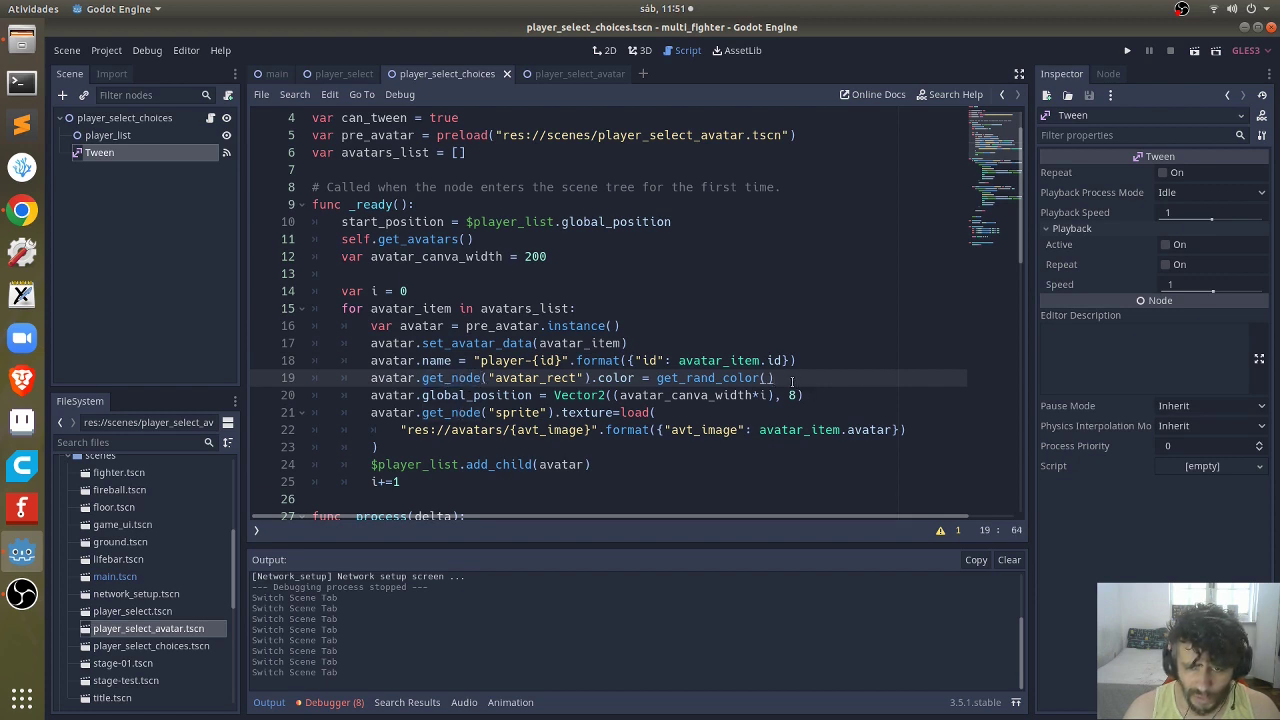
{"action": "double_click", "coordinate": [557, 378]}
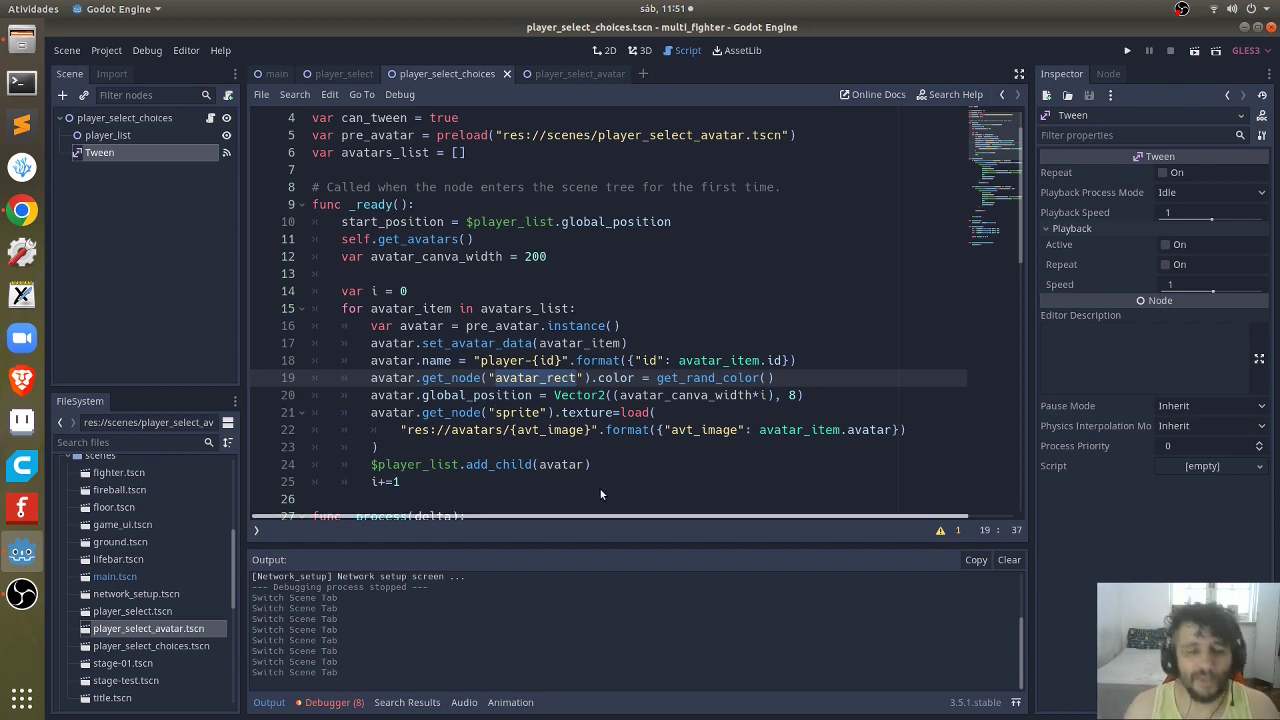
{"action": "scroll", "coordinate": [512, 430], "scroll_direction": "down", "scroll_amount": 2}
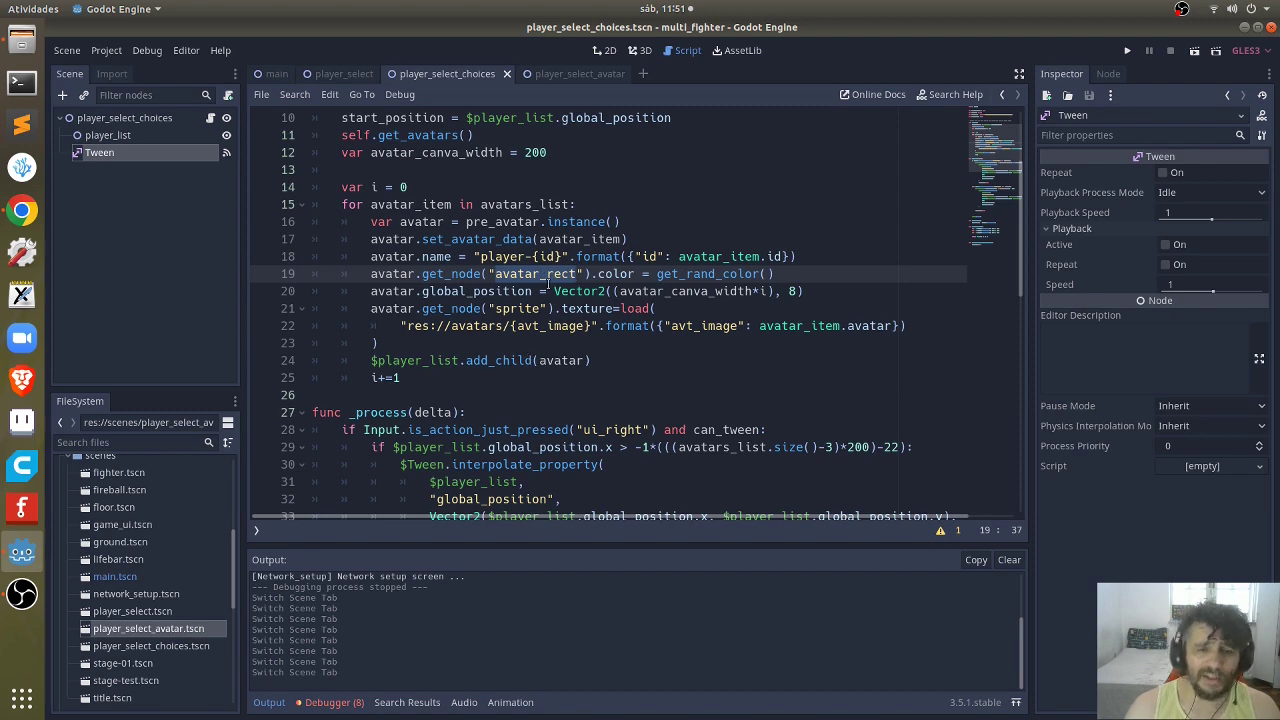
{"action": "scroll", "coordinate": [492, 324], "scroll_direction": "up", "scroll_amount": 3}
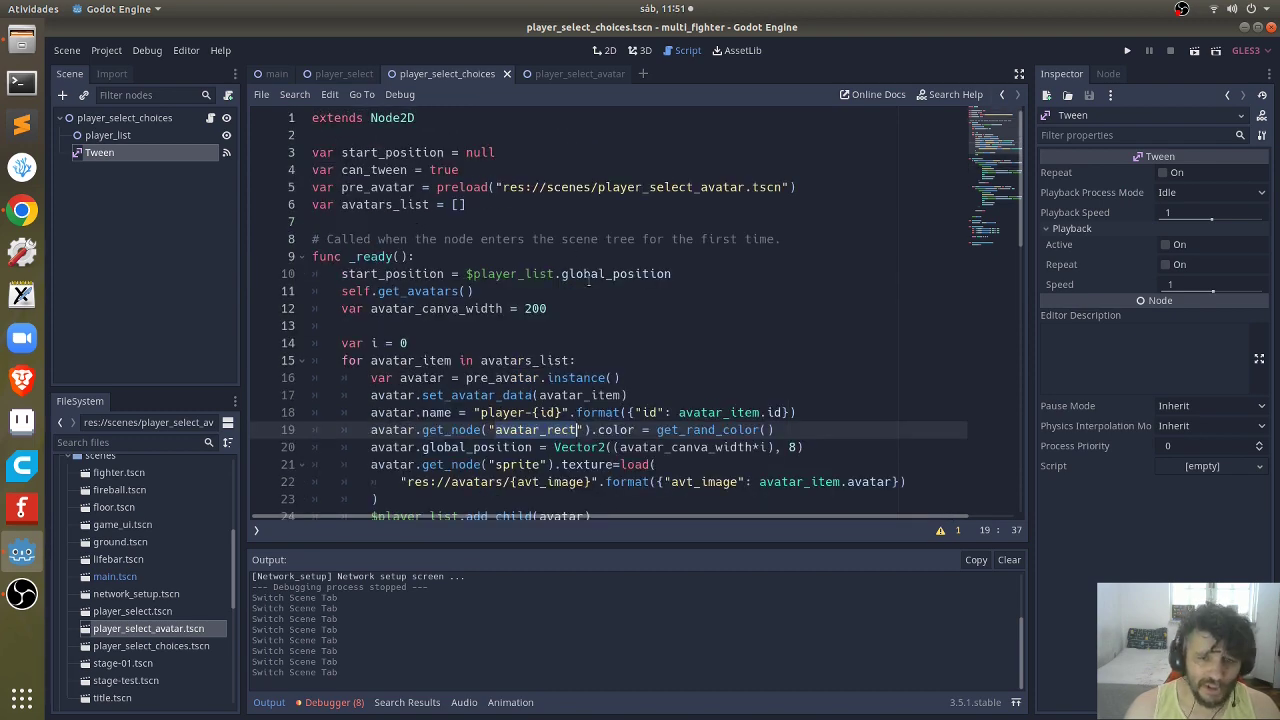
{"action": "scroll", "coordinate": [580, 300], "scroll_direction": "down", "scroll_amount": 2}
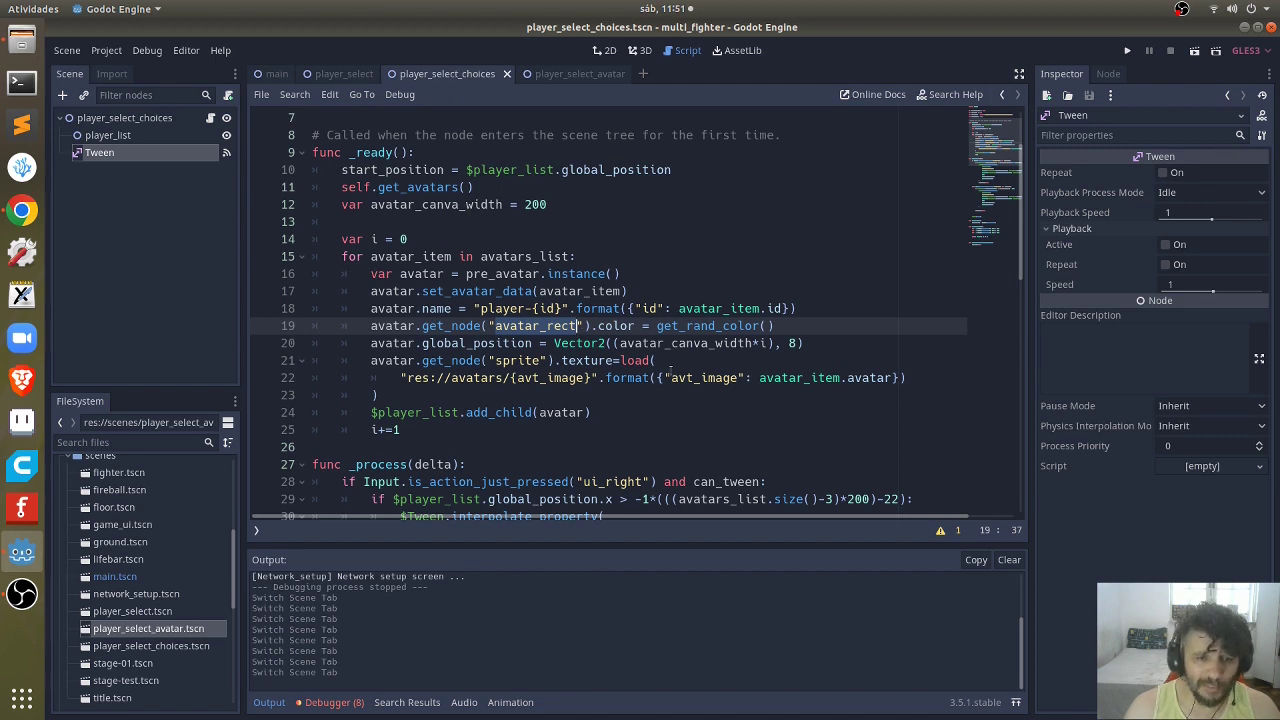
{"action": "scroll", "coordinate": [658, 364], "scroll_direction": "down", "scroll_amount": 3}
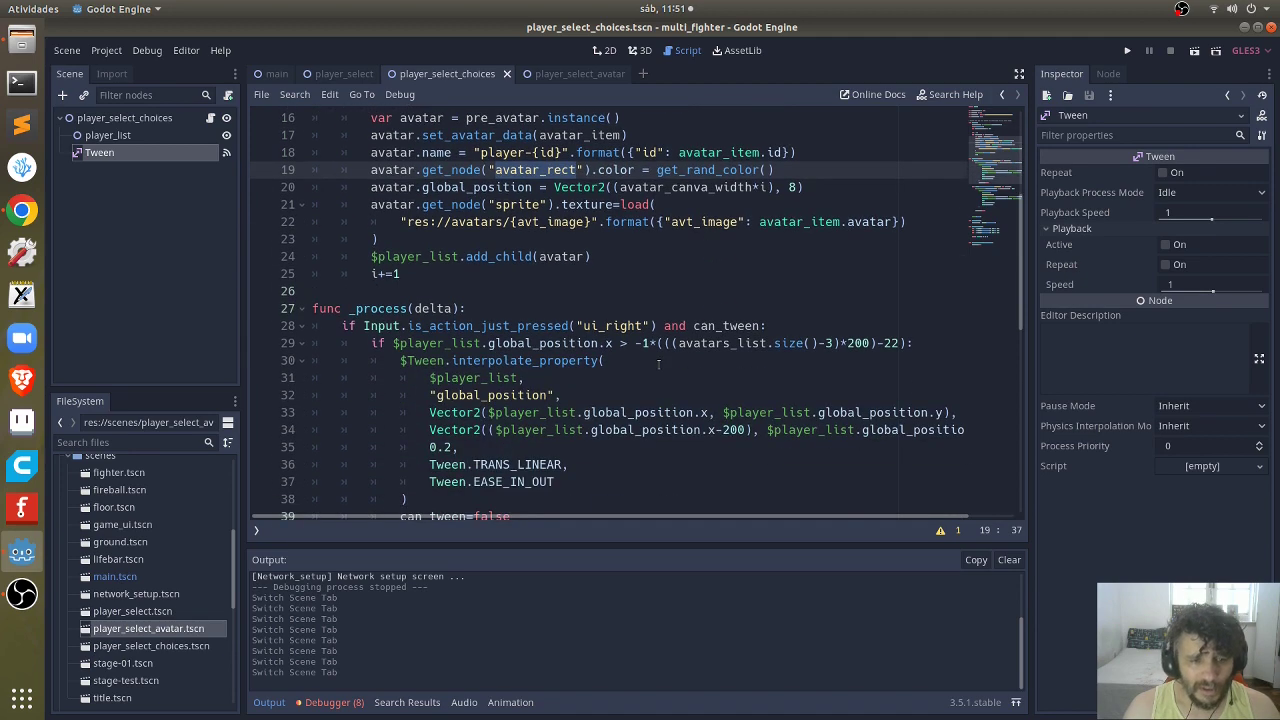
{"action": "scroll", "coordinate": [658, 364], "scroll_direction": "down", "scroll_amount": 3}
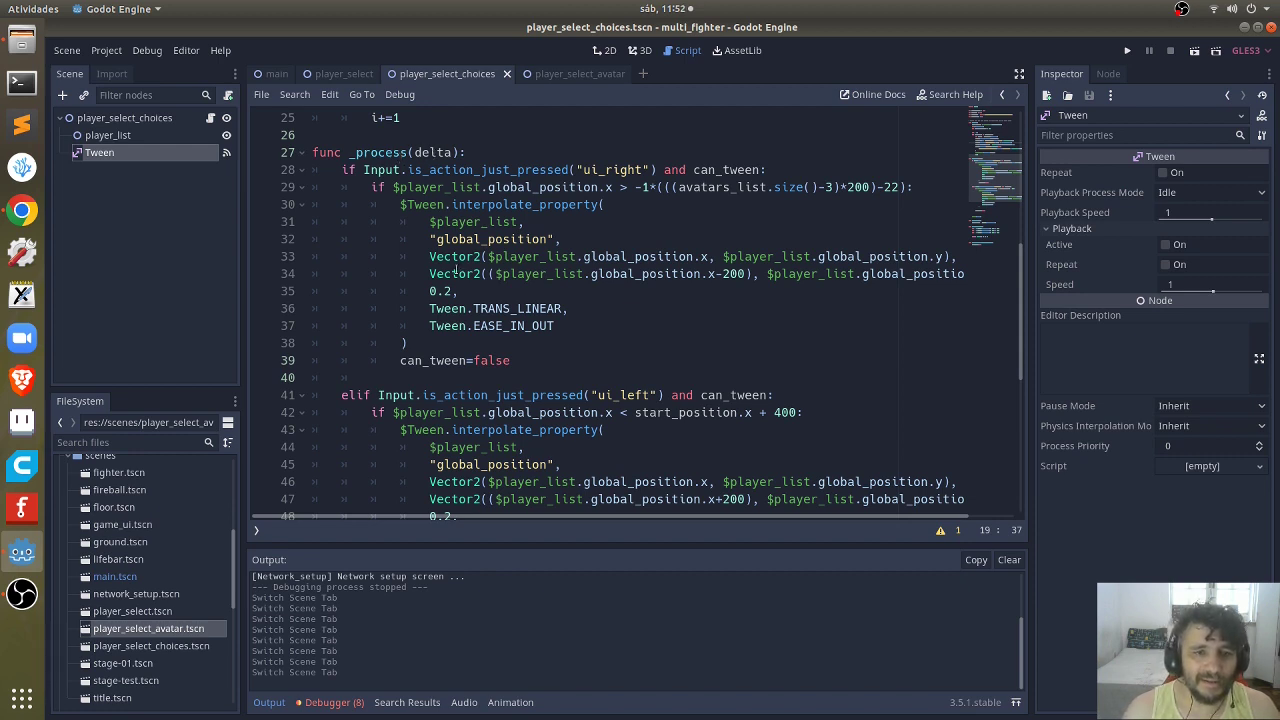
{"action": "double_click", "coordinate": [433, 152]}
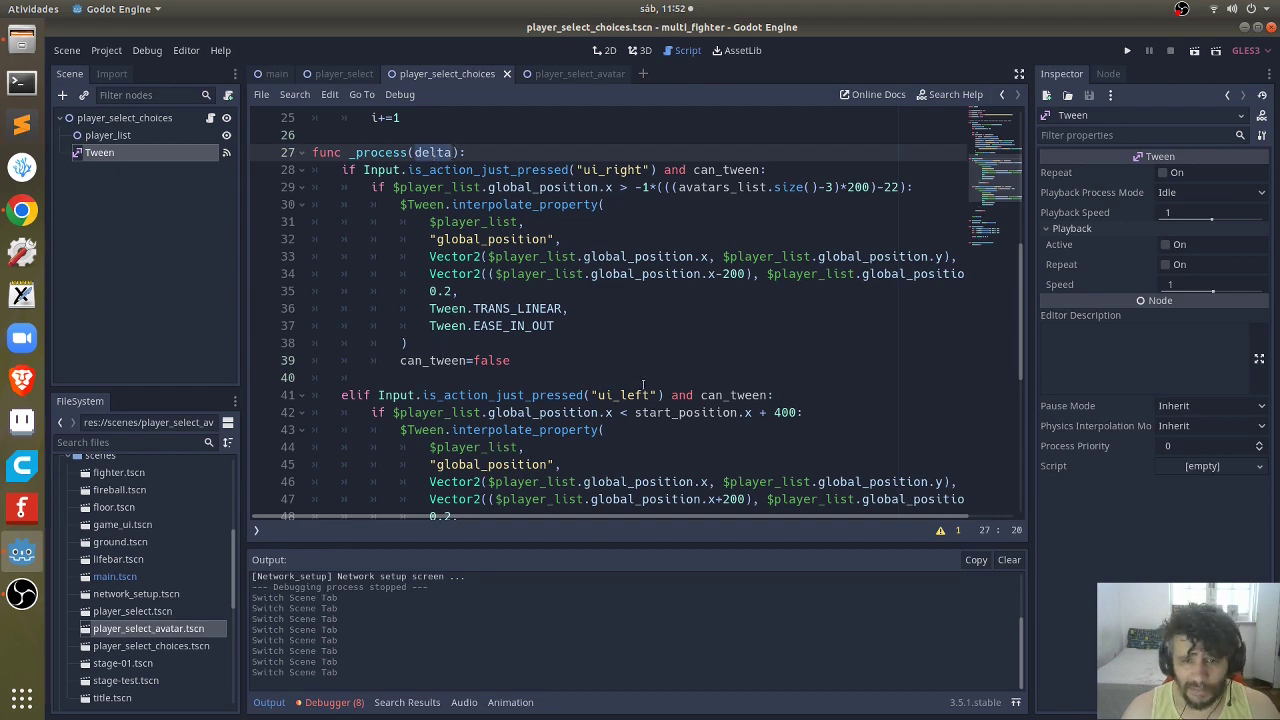
{"action": "scroll", "coordinate": [640, 380], "scroll_direction": "down", "scroll_amount": 3}
{"action": "scroll", "coordinate": [644, 373], "scroll_direction": "up", "scroll_amount": 3}
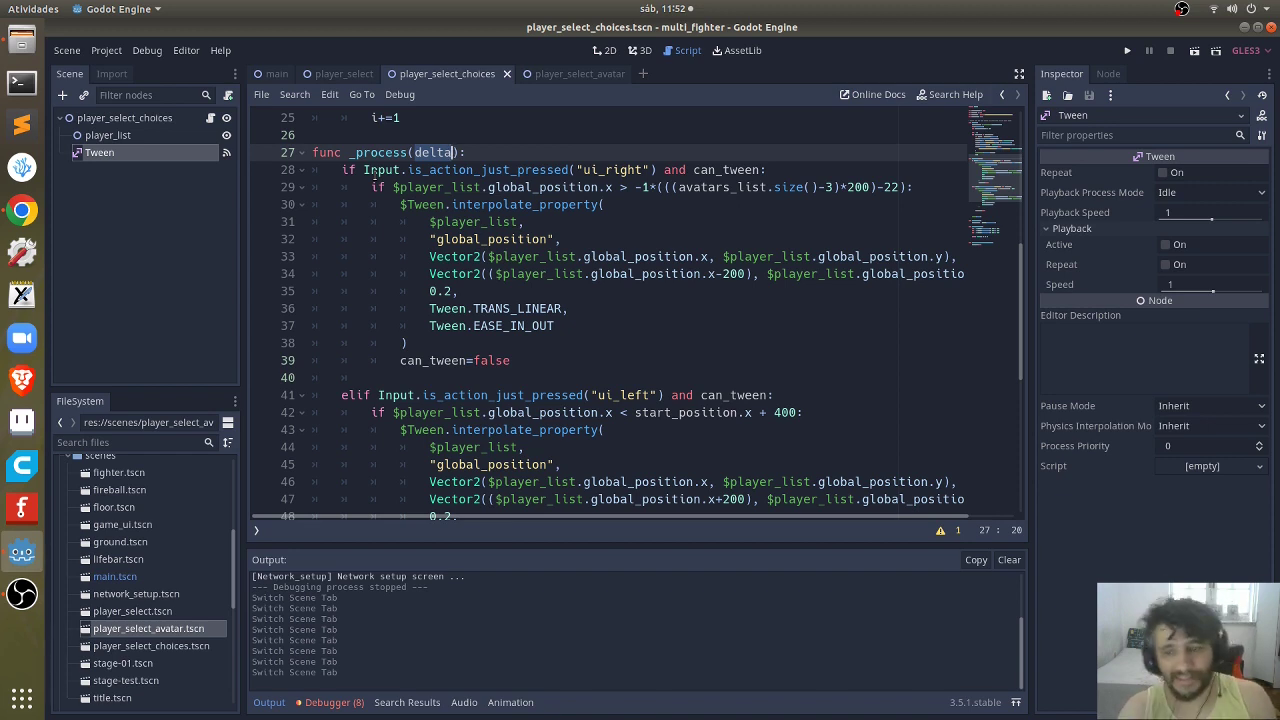
{"action": "scroll", "coordinate": [685, 336], "scroll_direction": "down", "scroll_amount": 1}
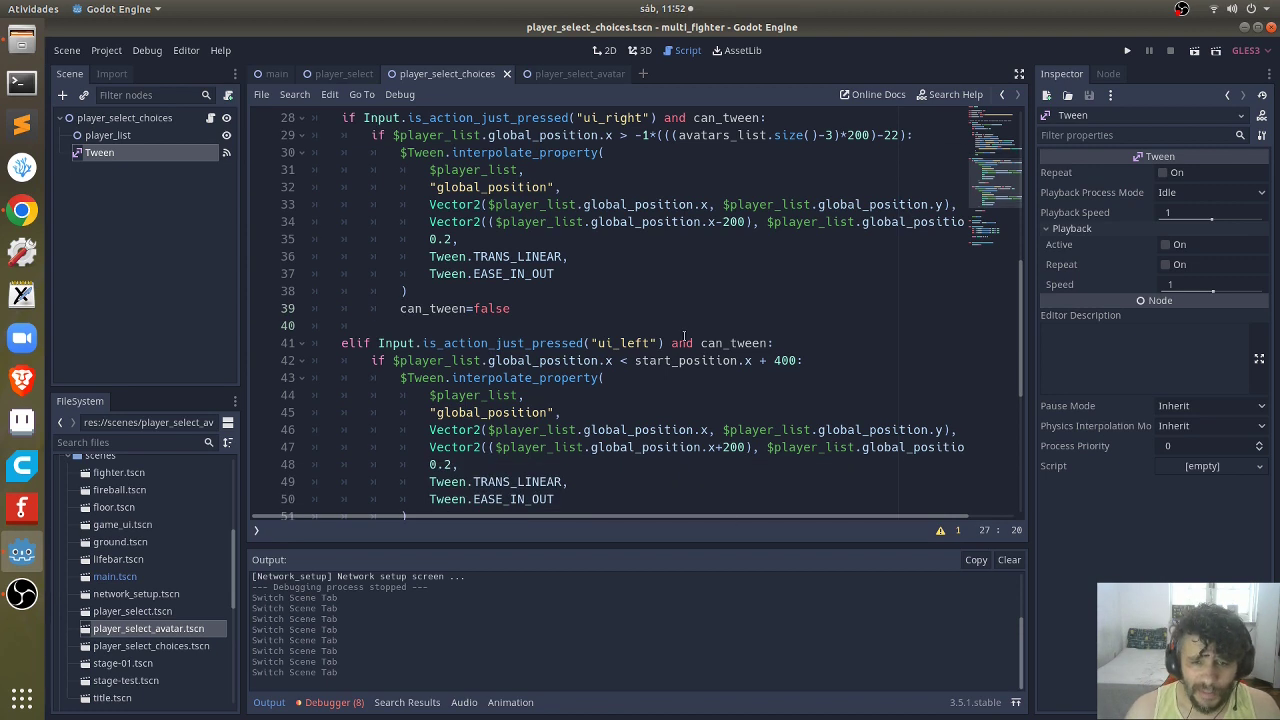
{"action": "scroll", "coordinate": [648, 310], "scroll_direction": "down", "scroll_amount": 1}
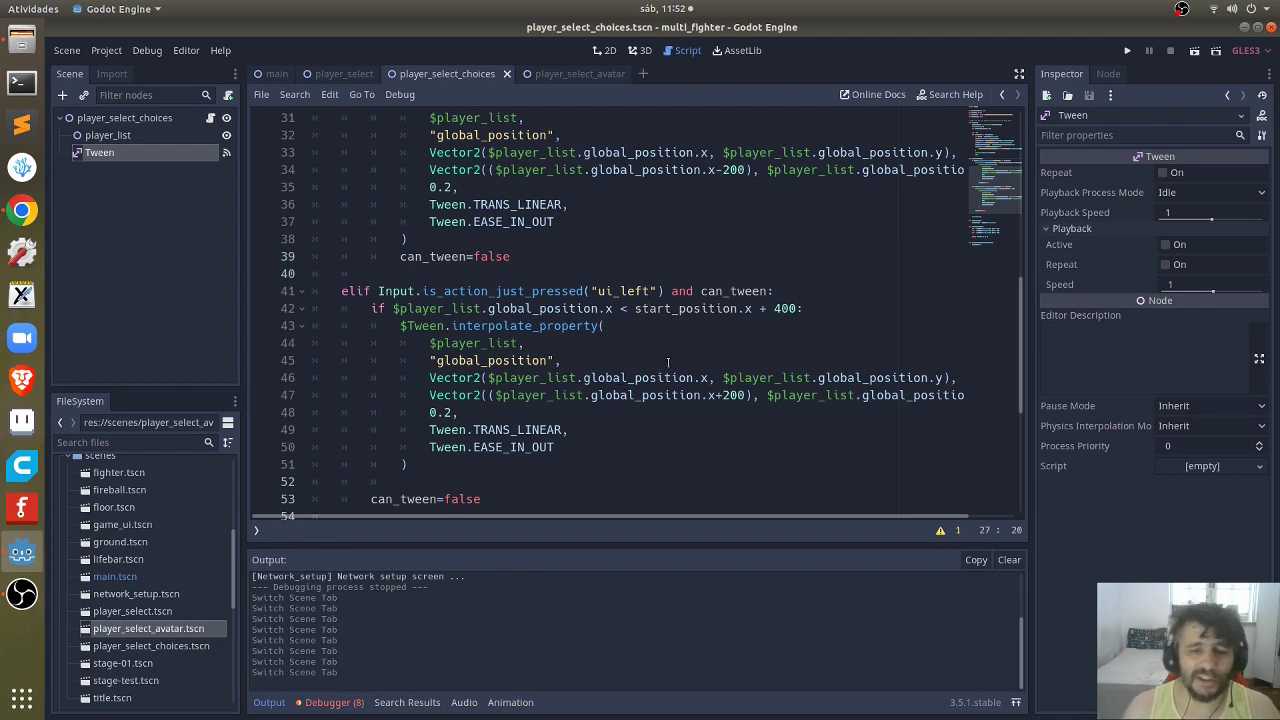
{"action": "scroll", "coordinate": [662, 339], "scroll_direction": "up", "scroll_amount": 2}
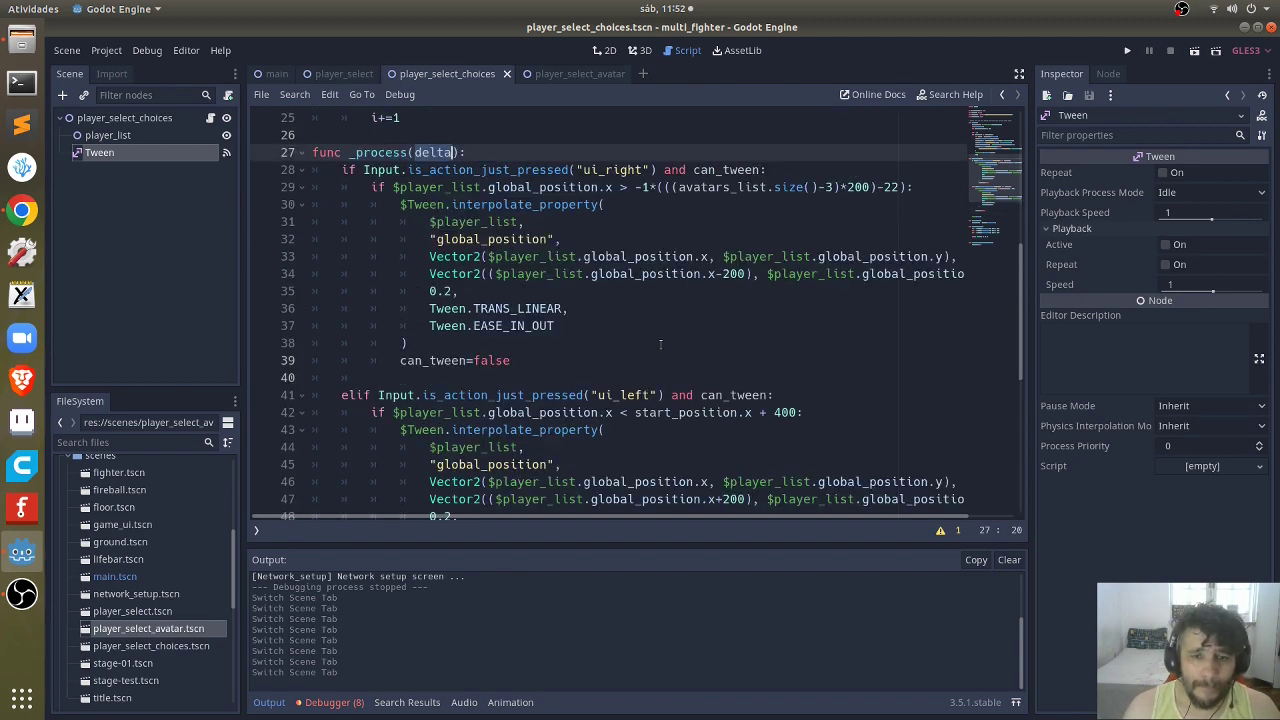
{"action": "scroll", "coordinate": [660, 345], "scroll_direction": "down", "scroll_amount": 1}
{"action": "scroll", "coordinate": [660, 345], "scroll_direction": "down", "scroll_amount": 2}
{"action": "scroll", "coordinate": [660, 345], "scroll_direction": "down", "scroll_amount": 1}
{"action": "scroll", "coordinate": [660, 343], "scroll_direction": "up", "scroll_amount": 3}
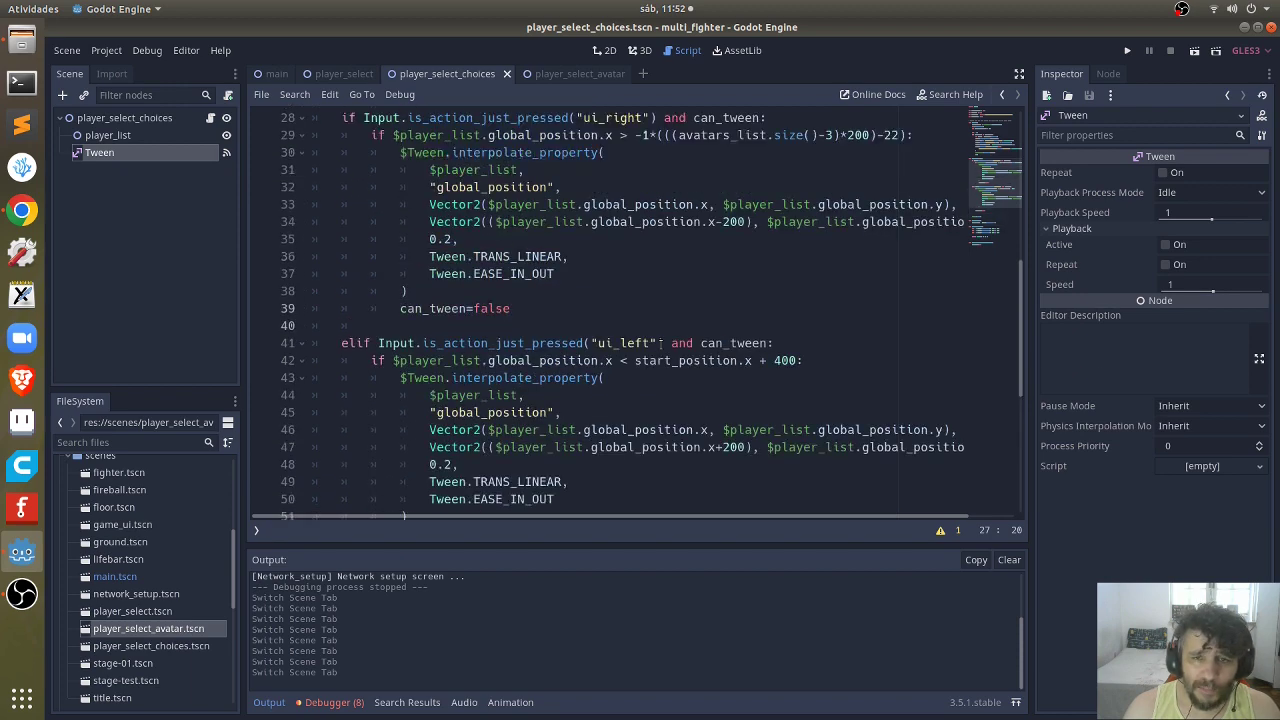
{"action": "scroll", "coordinate": [660, 343], "scroll_direction": "up", "scroll_amount": 3}
{"action": "double_click", "coordinate": [740, 273]}
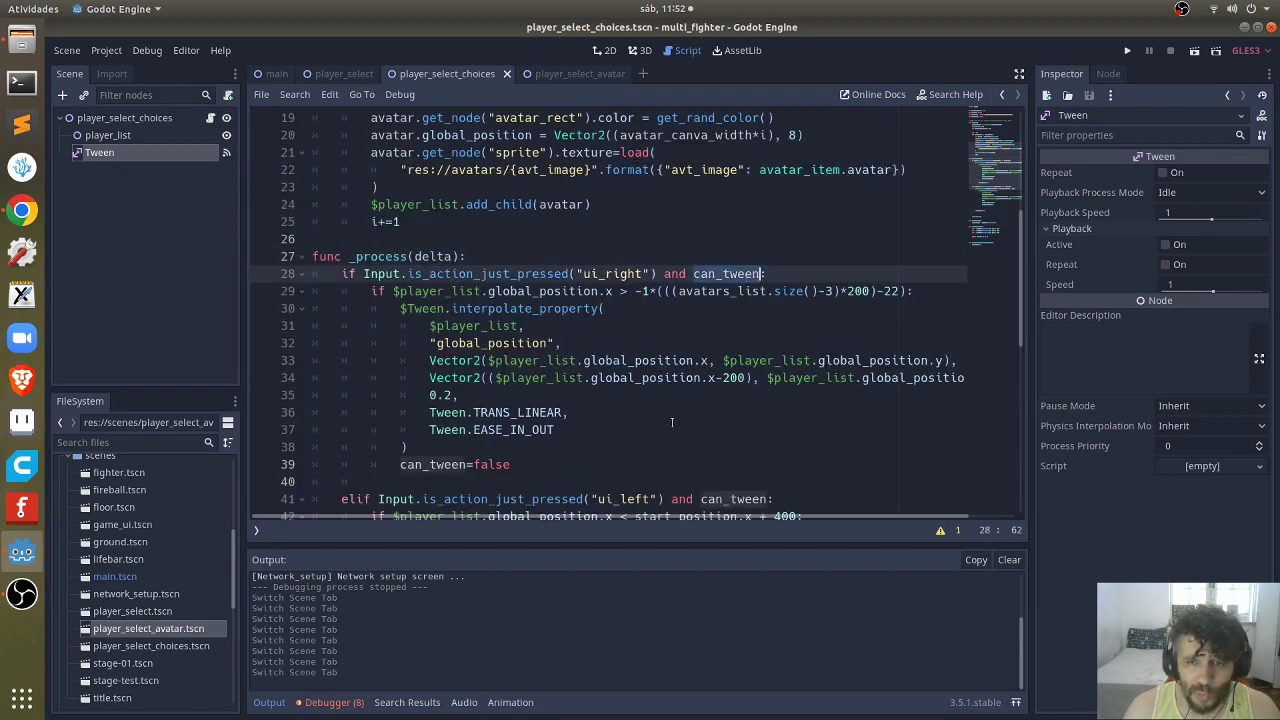
{"action": "scroll", "coordinate": [672, 423], "scroll_direction": "down", "scroll_amount": 3}
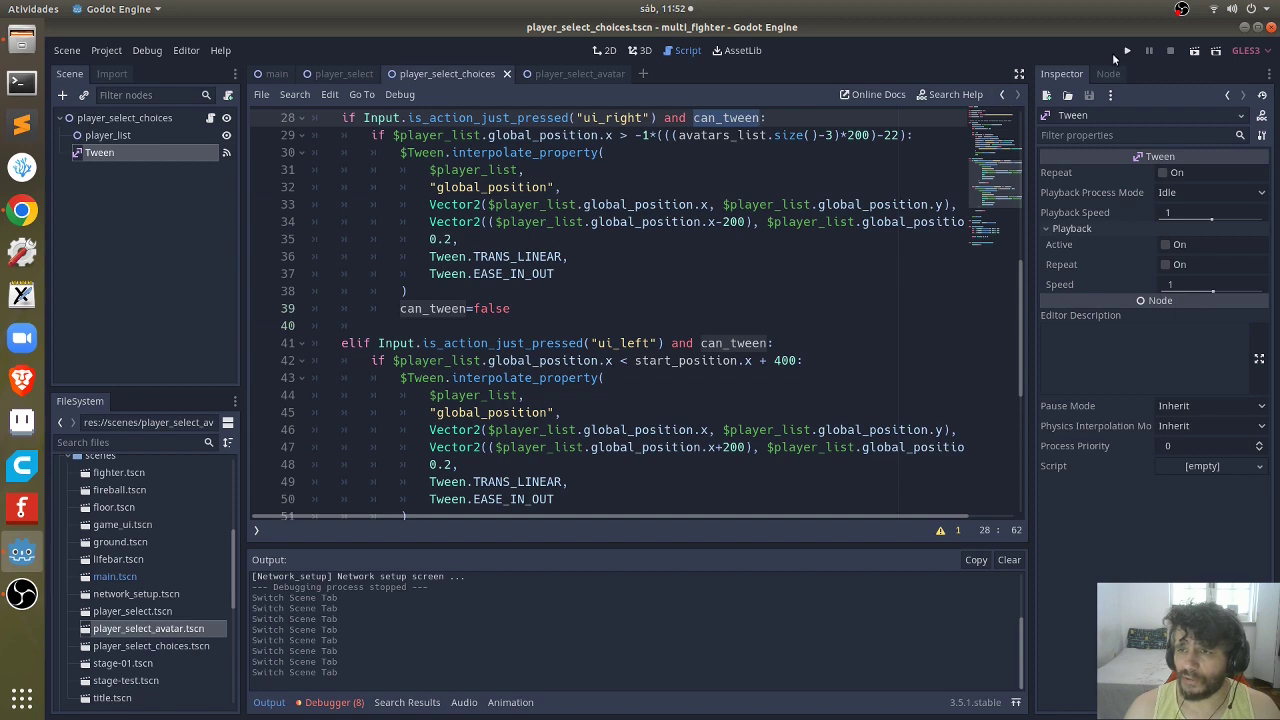
Step: Run the game and slide the avatar carousel right and left a few times
{"action": "left_click", "coordinate": [1125, 51]}
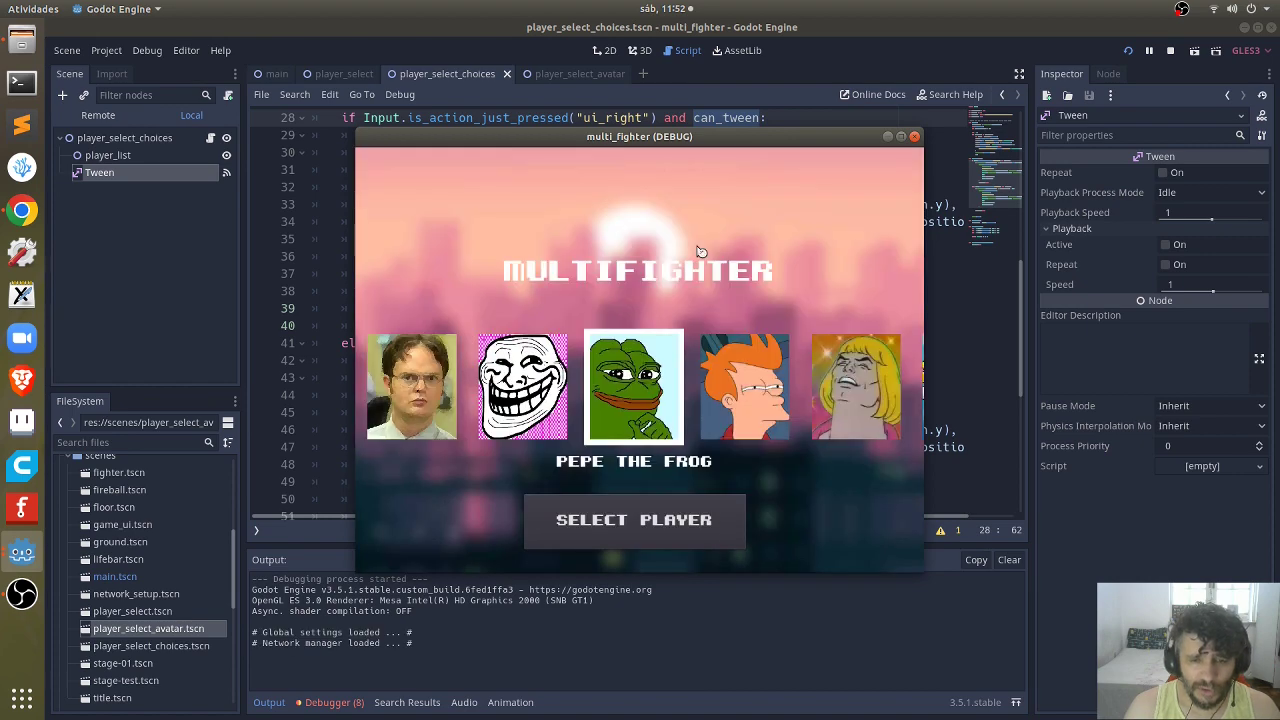
{"action": "key", "text": "Right"}
{"action": "key", "text": "Right"}
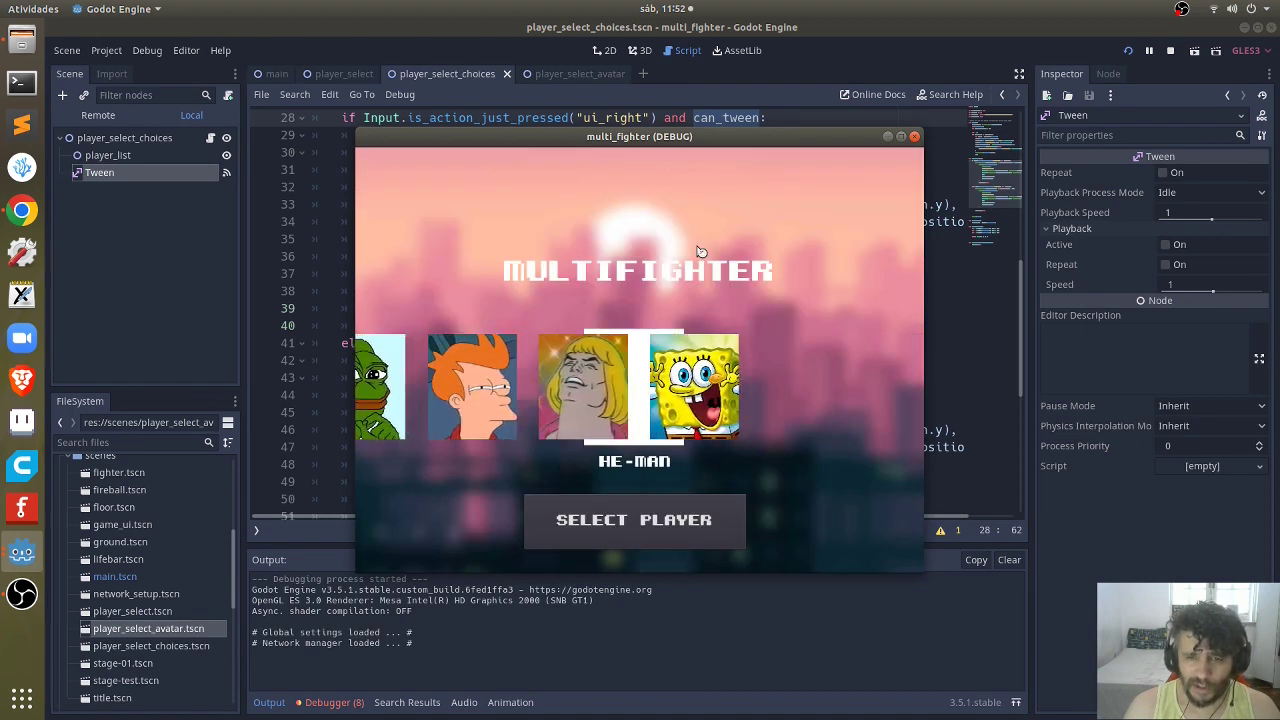
{"action": "key", "text": "Left"}
{"action": "key", "text": "Left"}
{"action": "key", "text": "Left"}
{"action": "key", "text": "Left"}
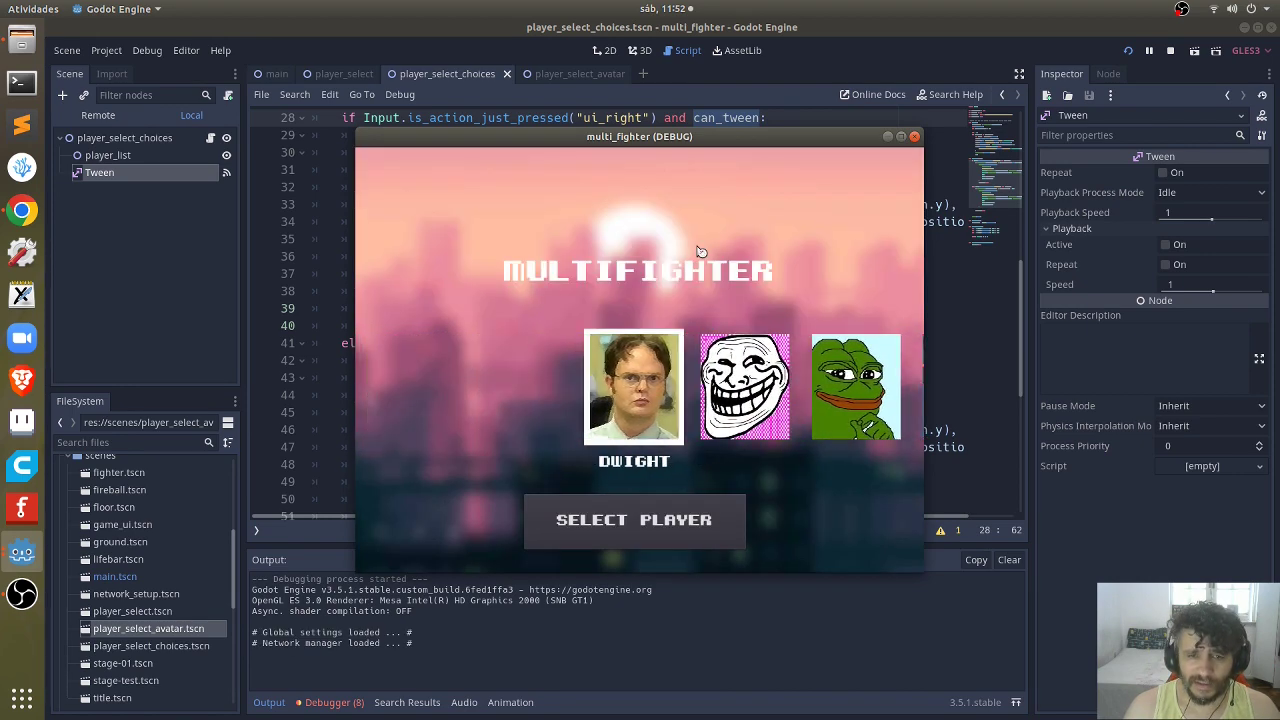
{"action": "key", "text": "Right"}
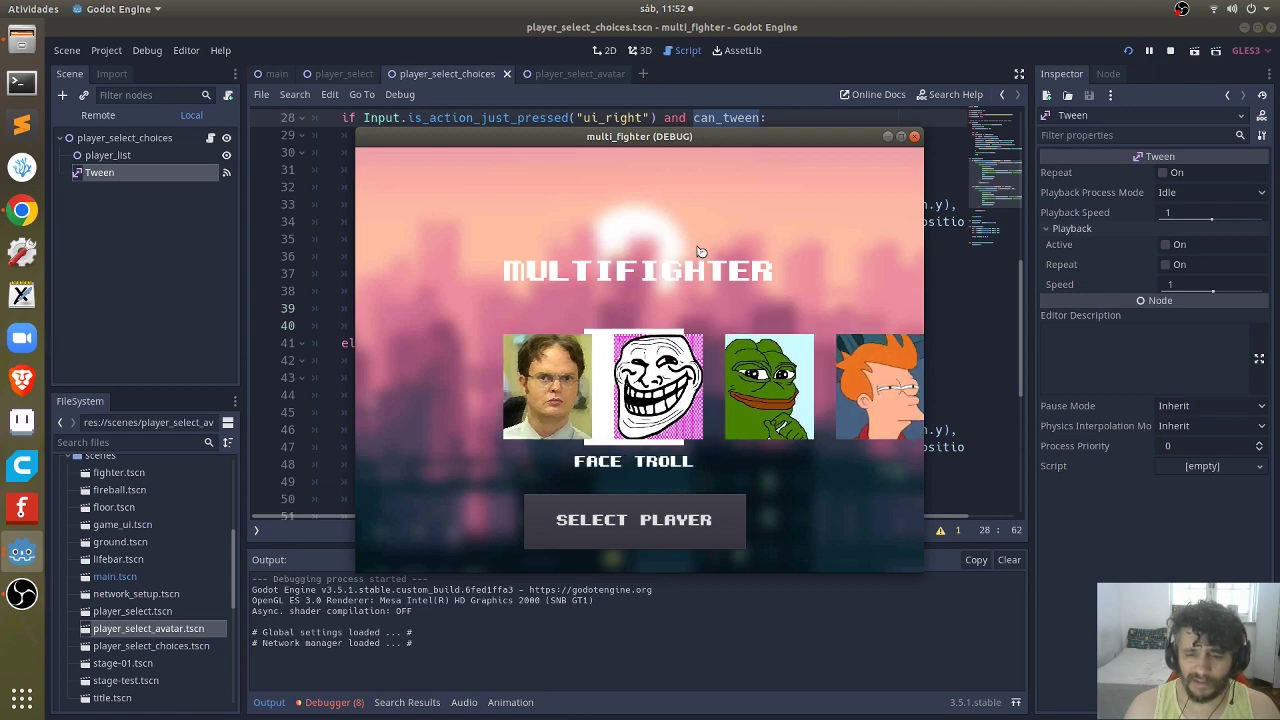
{"action": "key", "text": "Right"}
{"action": "key", "text": "Right"}
{"action": "key", "text": "Right"}
{"action": "key", "text": "Right"}
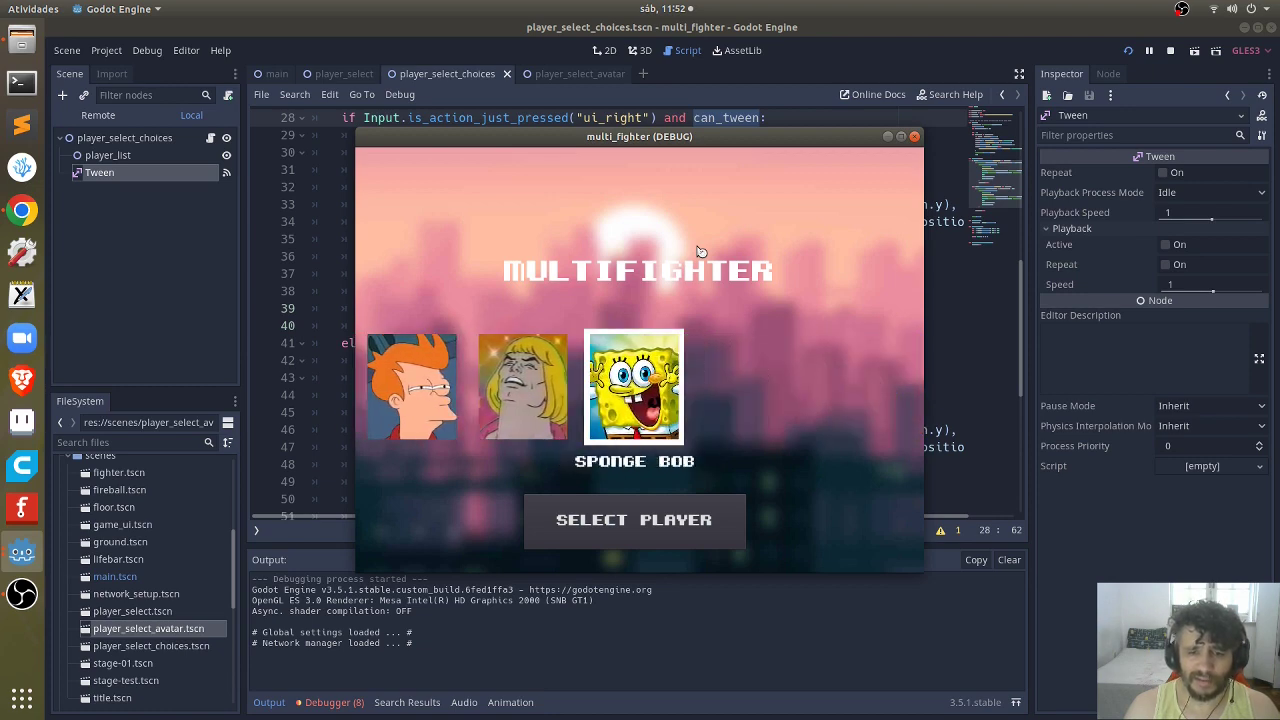
{"action": "key", "text": "Left"}
Step: Flip the carousel quickly between Dwight, Face Troll, He-Man, Pepe the Frog and Sponge Bob, then close the game
{"action": "key", "text": "Left"}
{"action": "key", "text": "Left"}
{"action": "key", "text": "Left"}
{"action": "key", "text": "Left"}
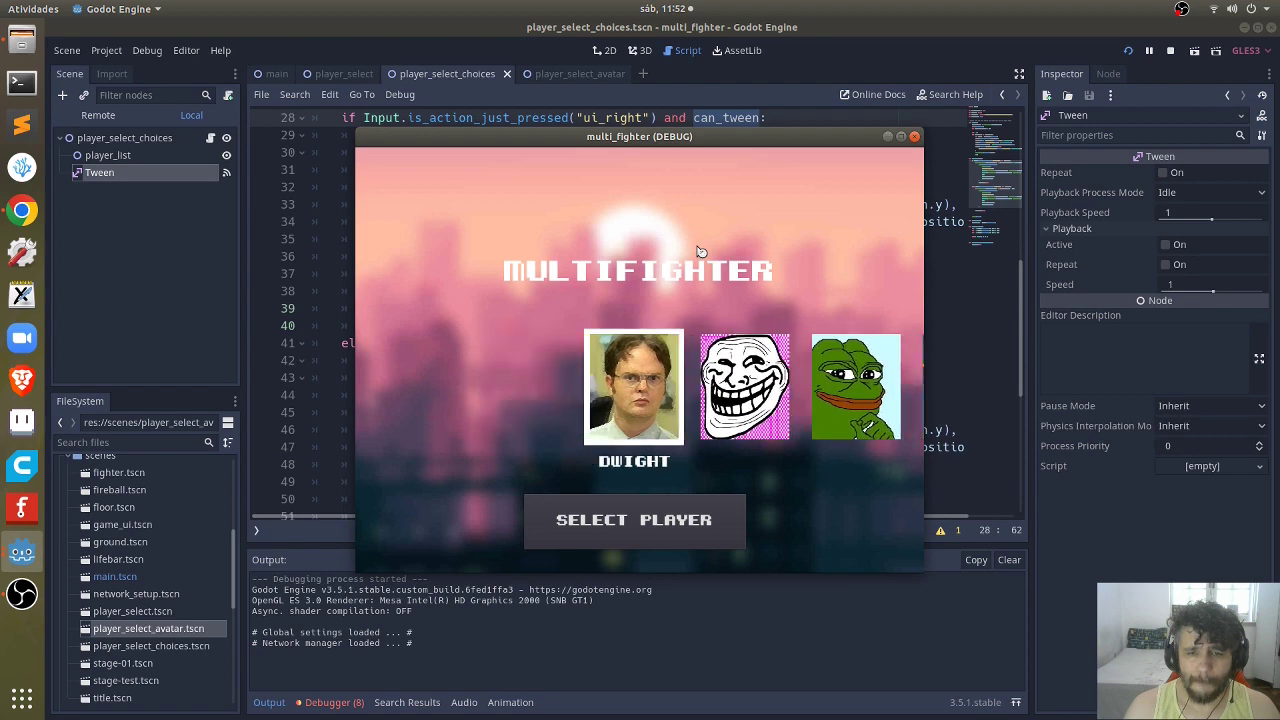
{"action": "key", "text": "Right"}
{"action": "key", "text": "Right"}
{"action": "key", "text": "Left"}
{"action": "key", "text": "Right"}
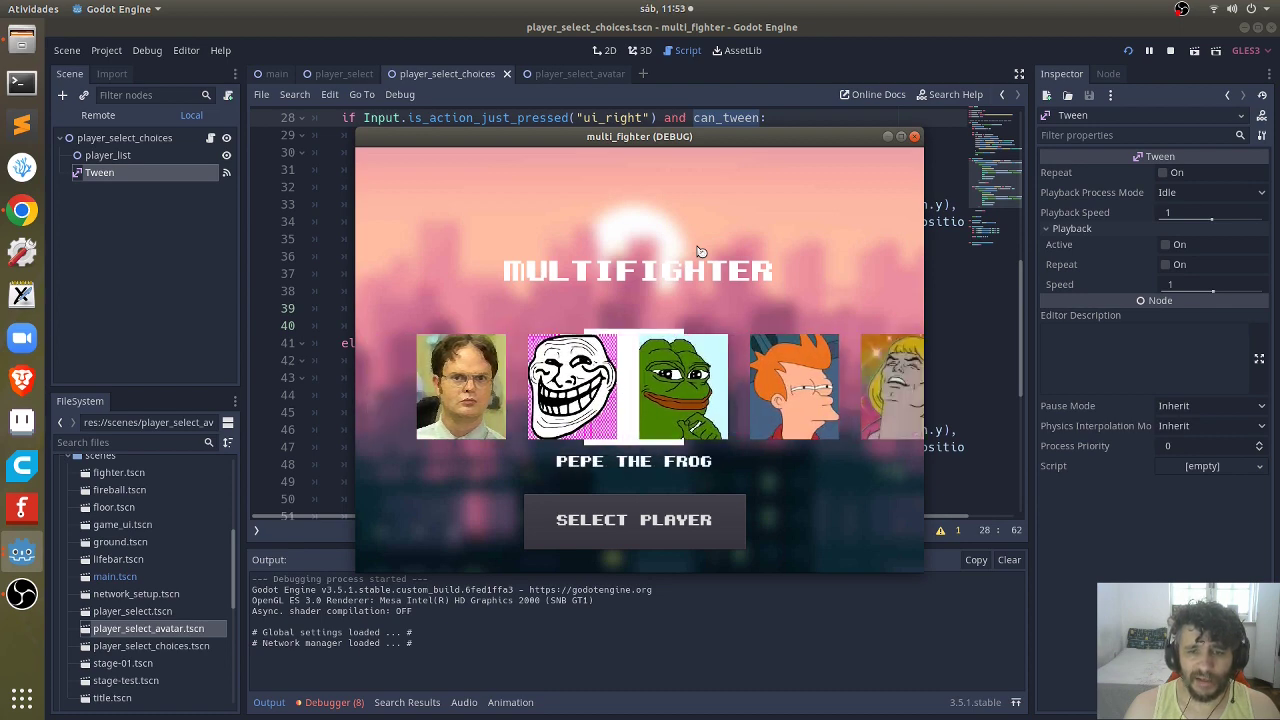
{"action": "key", "text": "Left"}
{"action": "key", "text": "Right"}
{"action": "key", "text": "Right"}
{"action": "key", "text": "Right"}
{"action": "key", "text": "Left"}
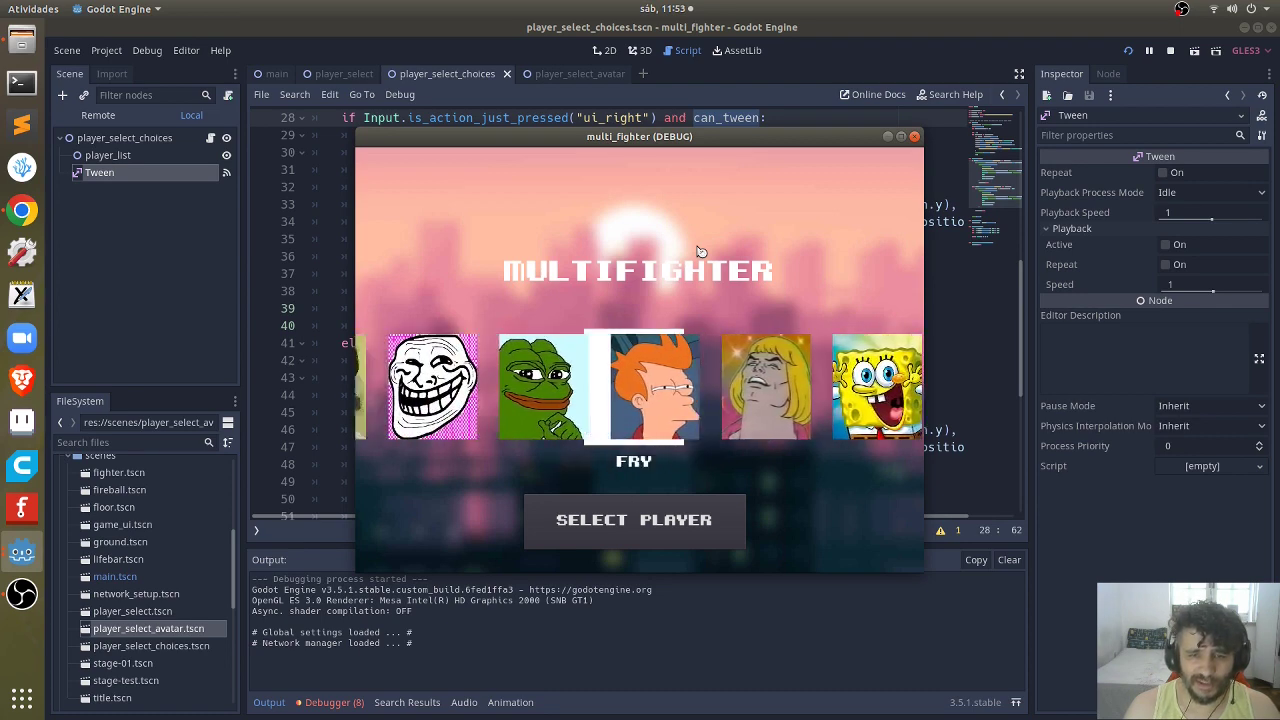
{"action": "key", "text": "Left"}
{"action": "key", "text": "Left"}
{"action": "key", "text": "Left"}
{"action": "key", "text": "Right"}
{"action": "key", "text": "Right"}
{"action": "key", "text": "Right"}
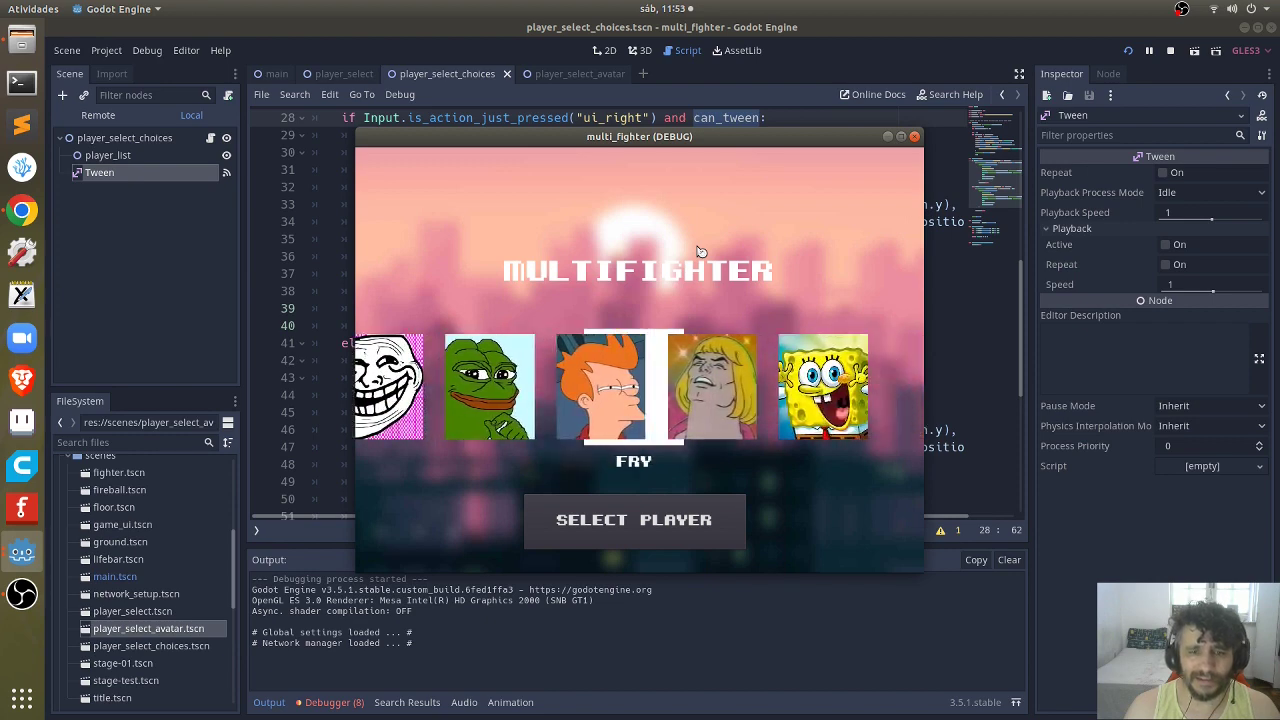
{"action": "key", "text": "Right"}
{"action": "key", "text": "Right"}
{"action": "key", "text": "Left"}
{"action": "key", "text": "Left"}
{"action": "key", "text": "Left"}
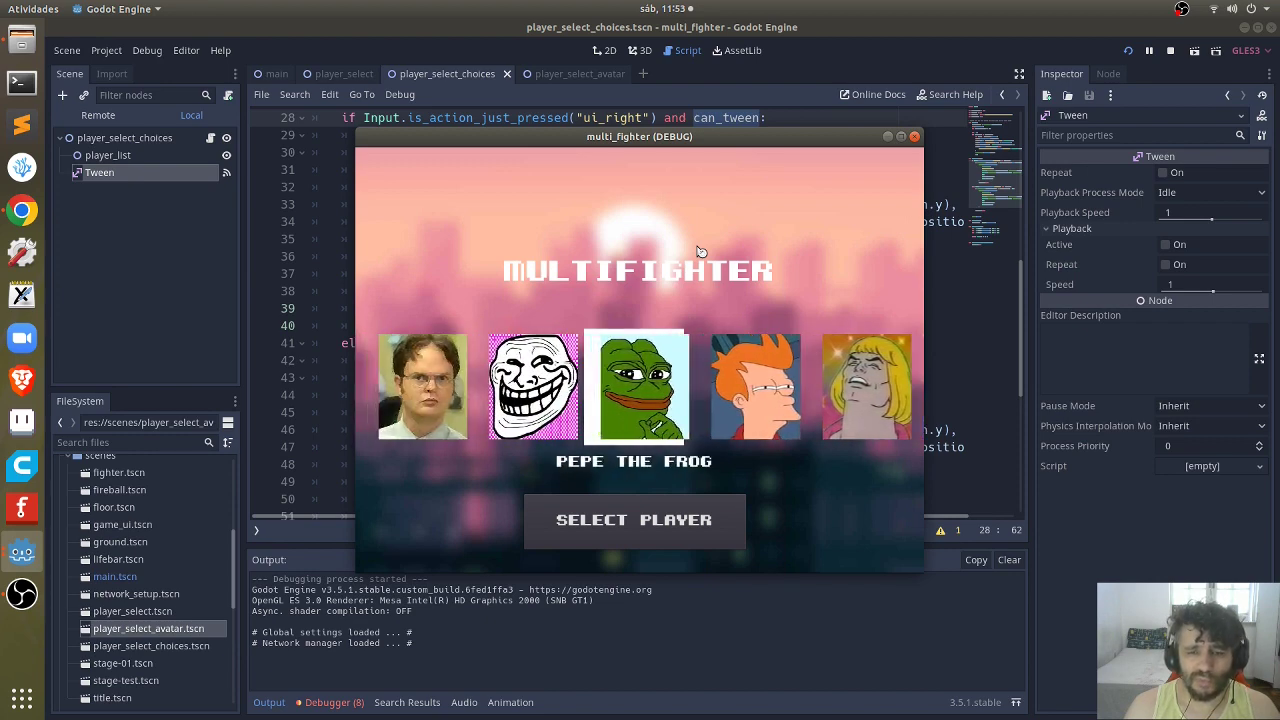
{"action": "key", "text": "Left"}
{"action": "key", "text": "Left"}
{"action": "key", "text": "Right"}
{"action": "key", "text": "Right"}
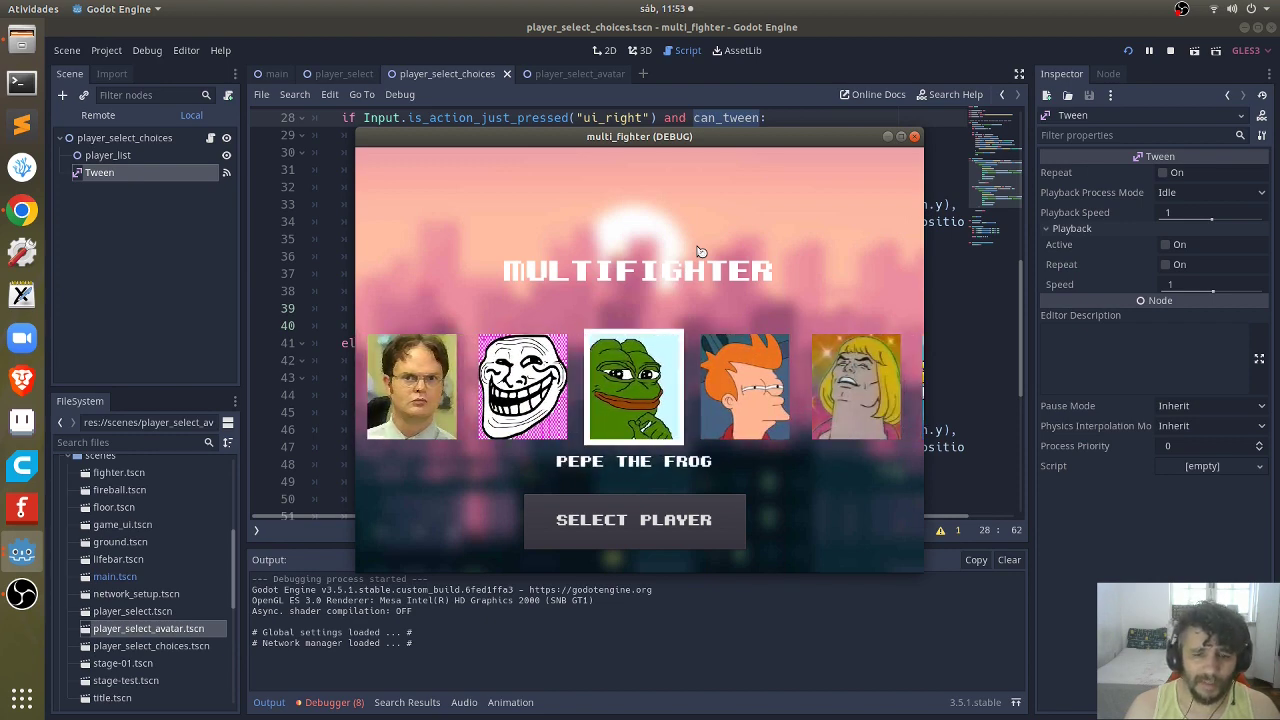
{"action": "key", "text": "Right"}
{"action": "key", "text": "Right"}
{"action": "key", "text": "Right"}
{"action": "key", "text": "Left"}
{"action": "key", "text": "Left"}
{"action": "key", "text": "Left"}
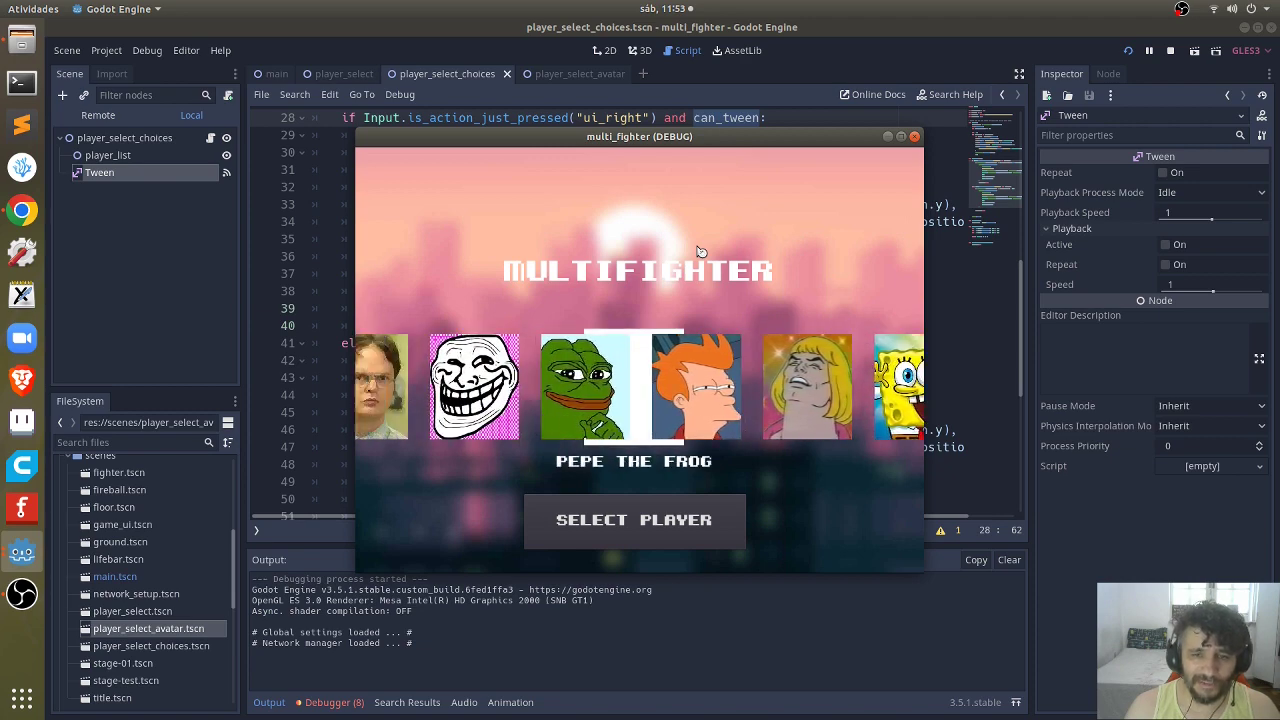
{"action": "key", "text": "Left"}
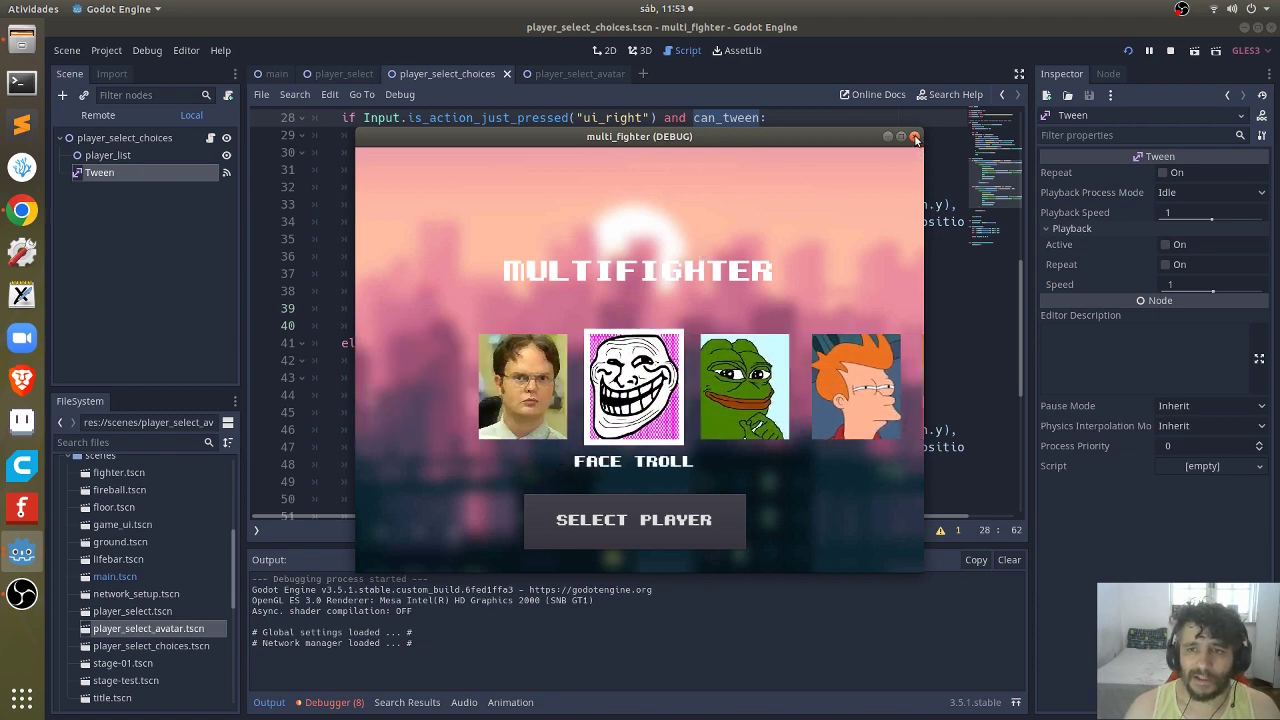
{"action": "left_click", "coordinate": [914, 136]}
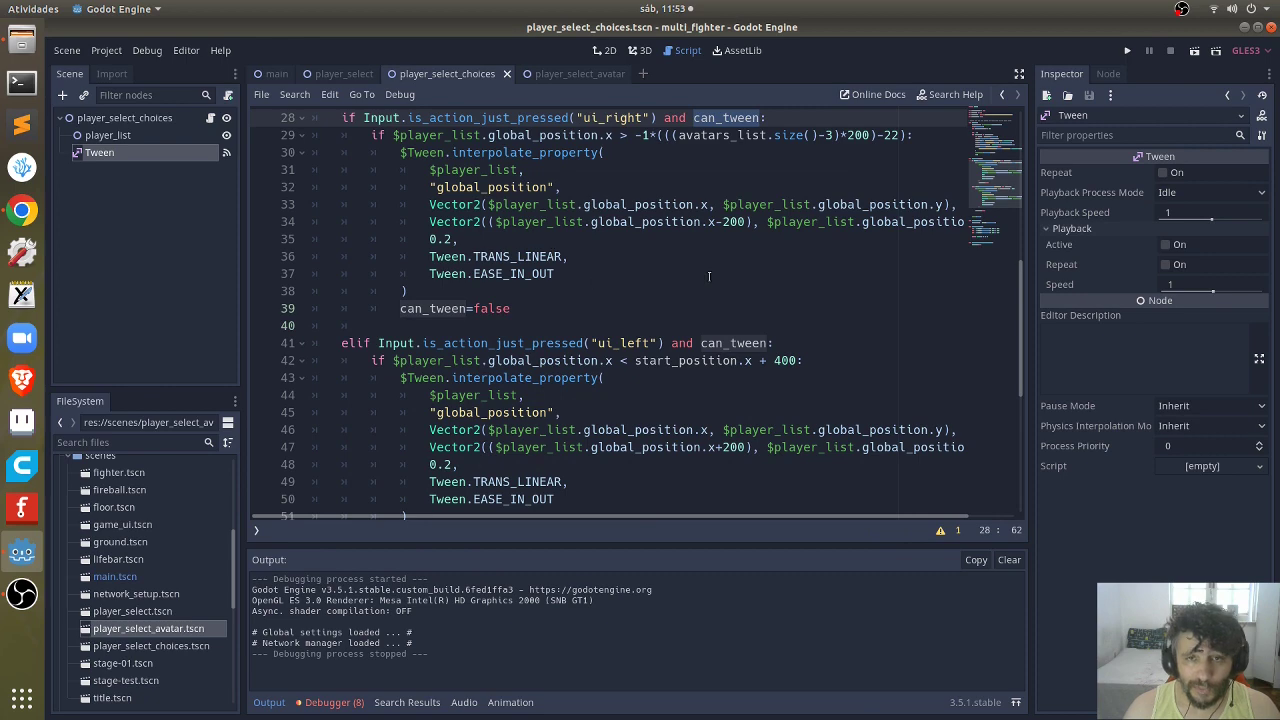
{"action": "scroll", "coordinate": [734, 208], "scroll_direction": "up", "scroll_amount": 3}
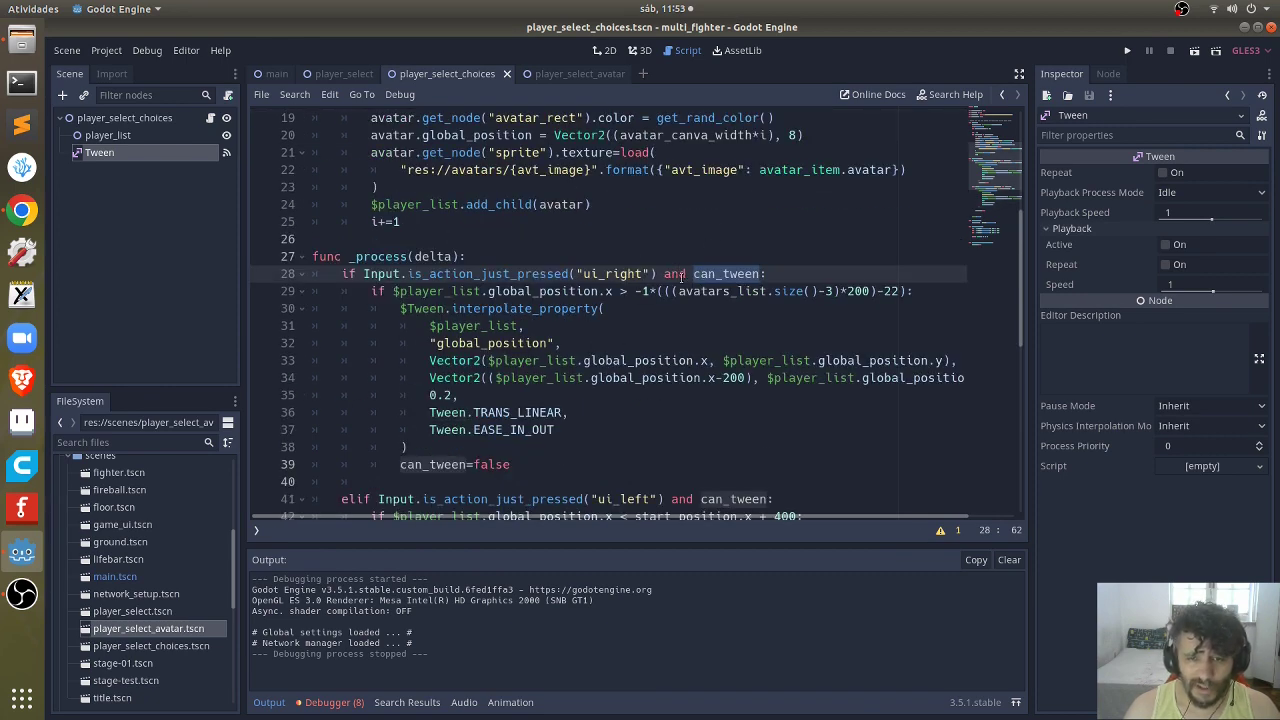
{"action": "scroll", "coordinate": [688, 296], "scroll_direction": "down", "scroll_amount": 4}
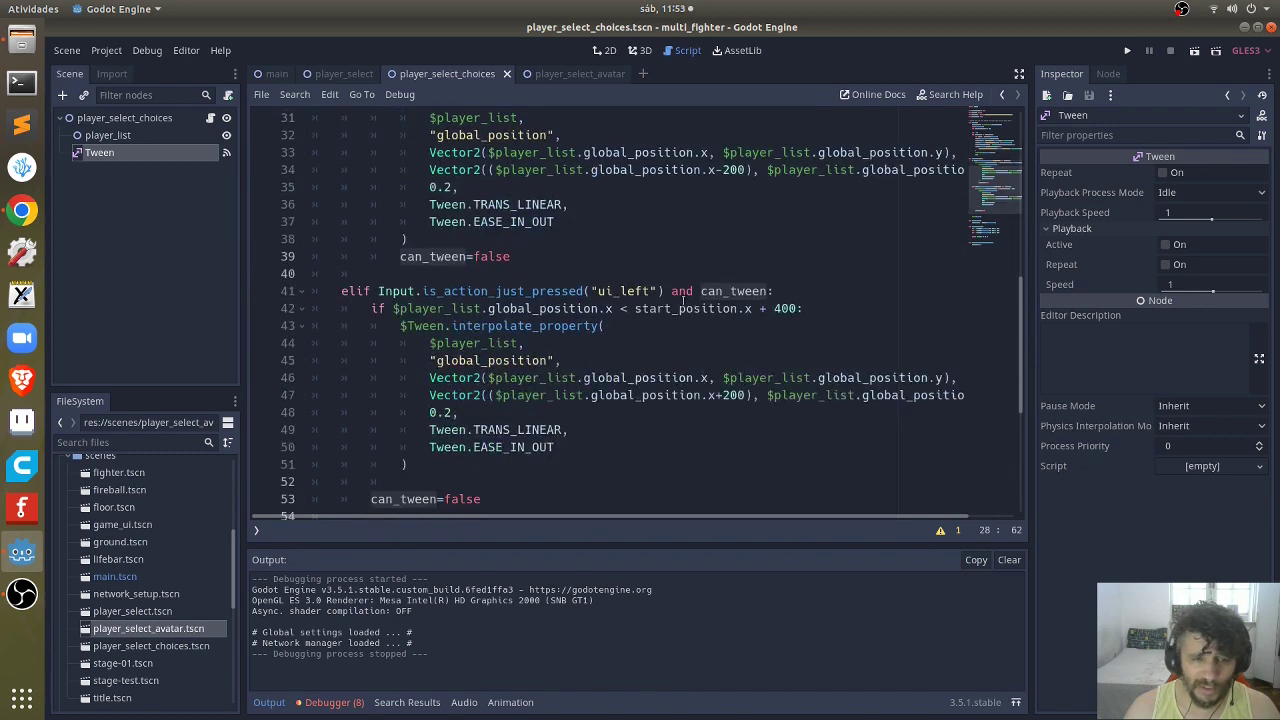
{"action": "scroll", "coordinate": [596, 326], "scroll_direction": "down", "scroll_amount": 1}
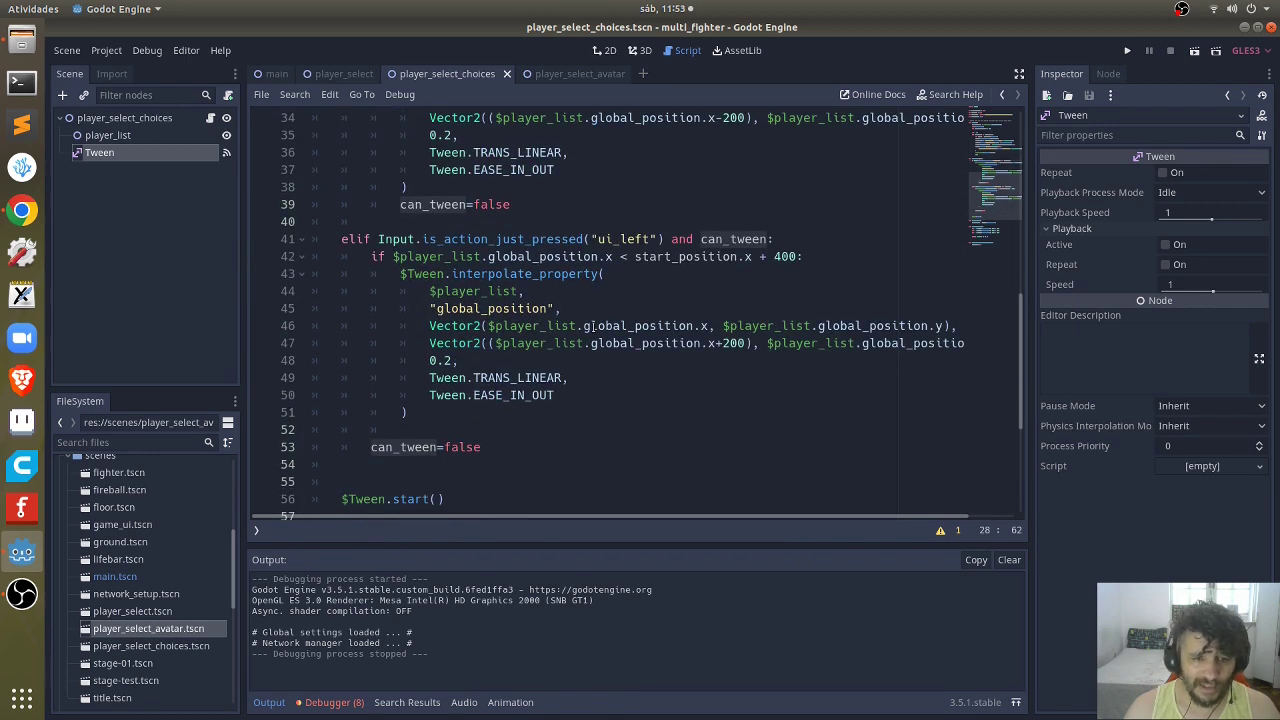
{"action": "scroll", "coordinate": [594, 327], "scroll_direction": "down", "scroll_amount": 5}
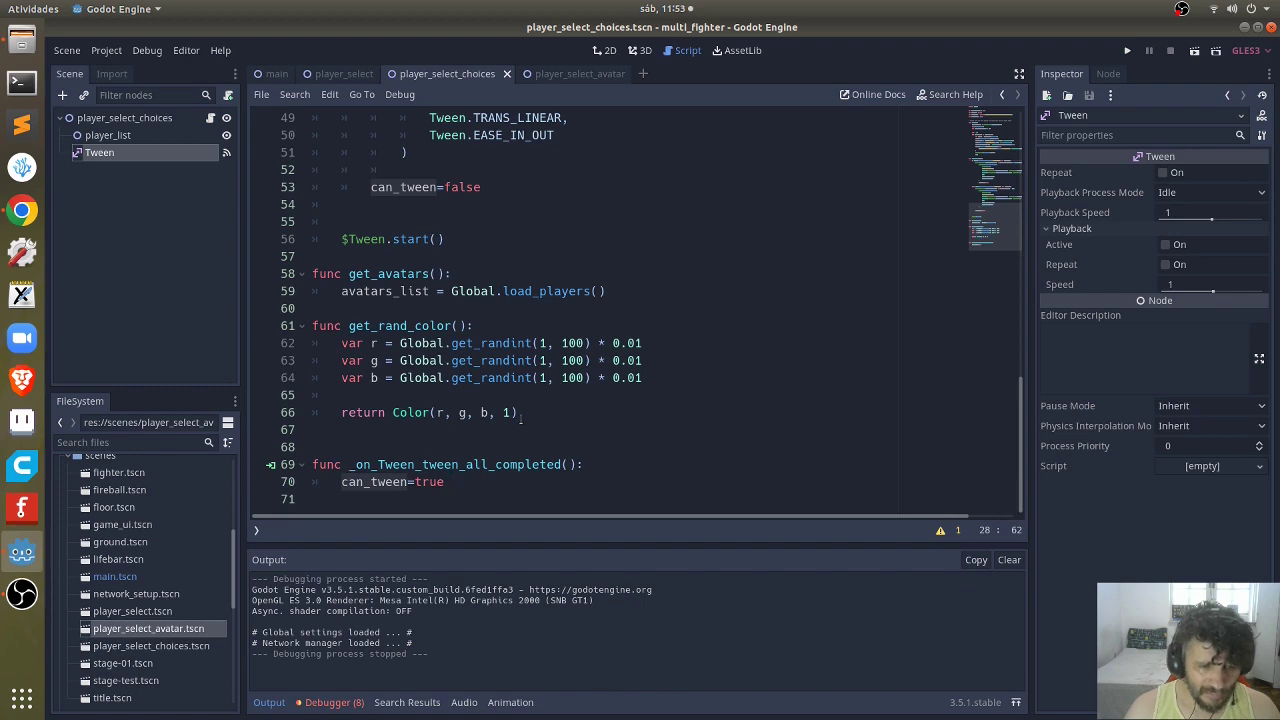
{"action": "scroll", "coordinate": [521, 419], "scroll_direction": "up", "scroll_amount": 3}
{"action": "scroll", "coordinate": [600, 370], "scroll_direction": "up", "scroll_amount": 6}
{"action": "scroll", "coordinate": [651, 328], "scroll_direction": "up", "scroll_amount": 2}
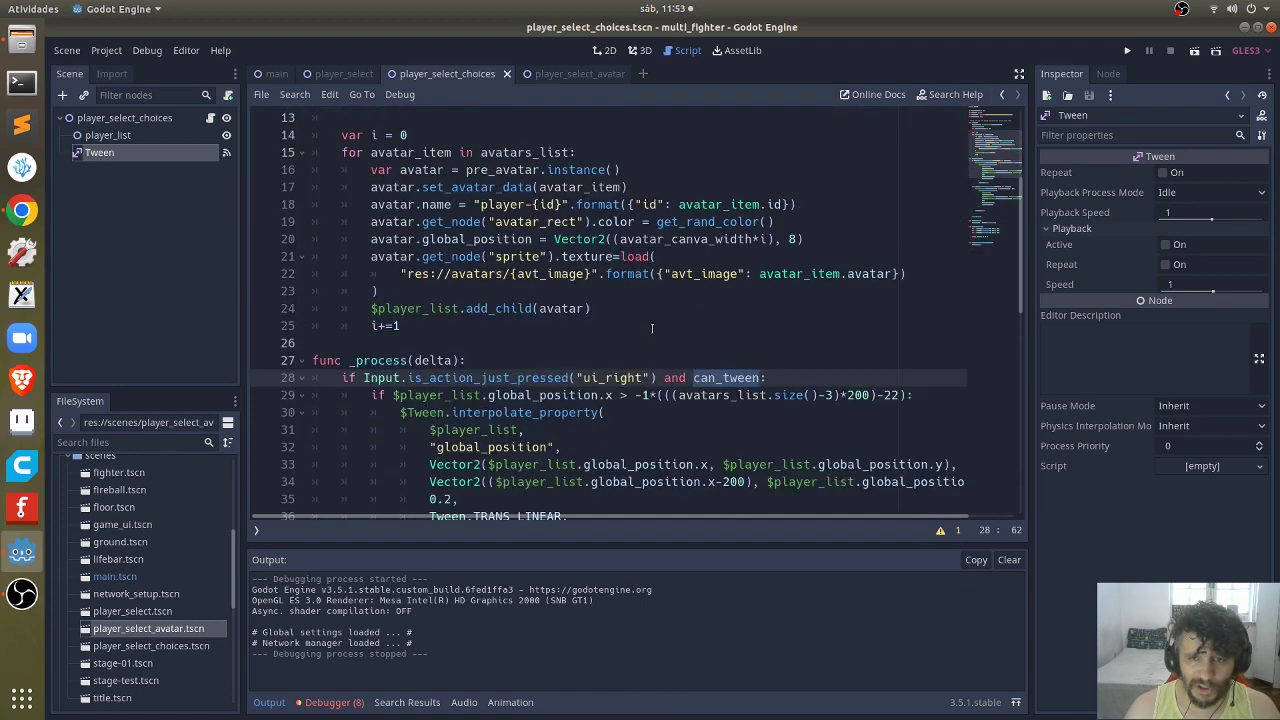
{"action": "scroll", "coordinate": [662, 260], "scroll_direction": "up", "scroll_amount": 3}
{"action": "scroll", "coordinate": [660, 297], "scroll_direction": "down", "scroll_amount": 4}
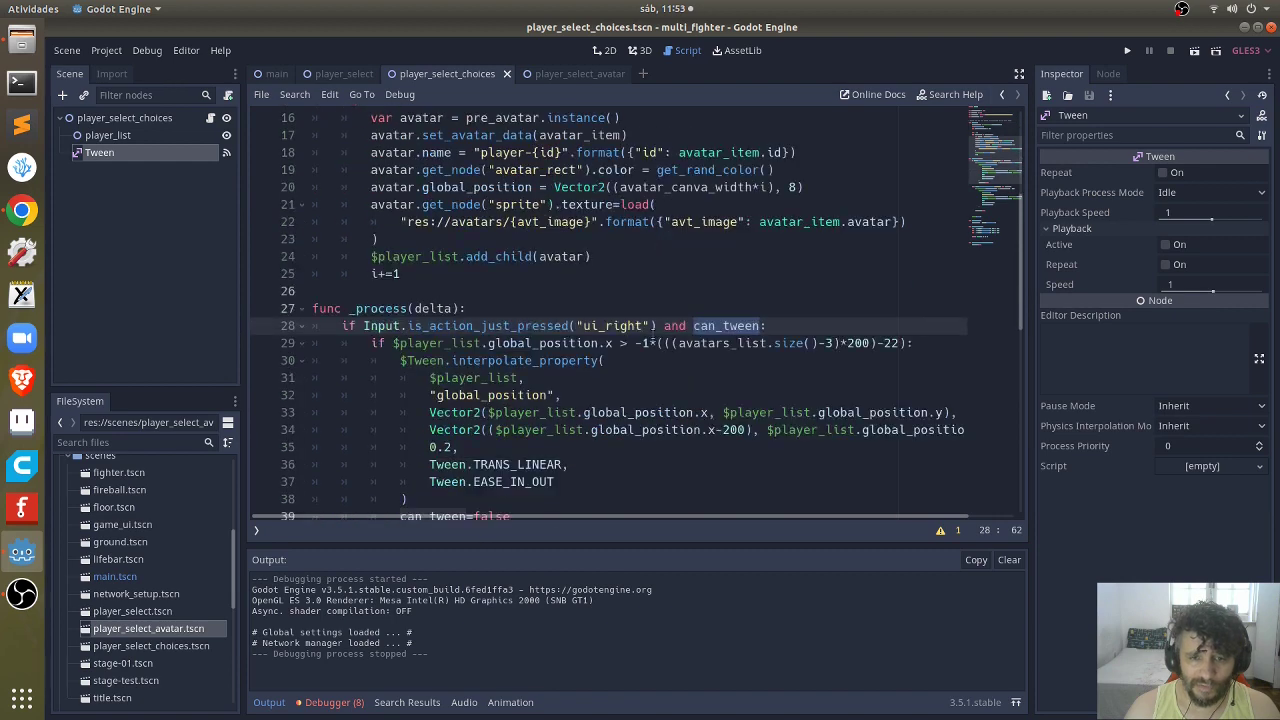
Step: Delete ' and can_tween' from the ui_right (line 28) and ui_left (line 41) checks, then run the game
{"action": "left_click_drag", "start_coordinate": [654, 325], "coordinate": [763, 325]}
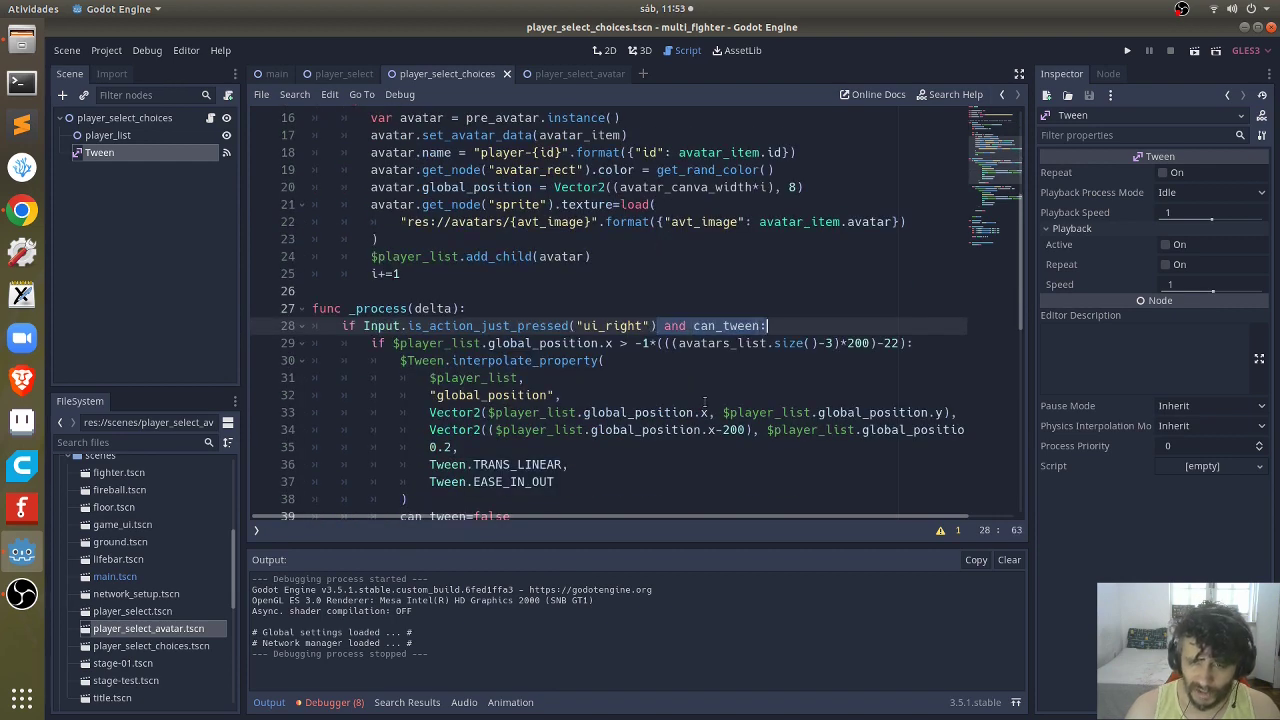
{"action": "key", "text": "BackSpace"}
{"action": "scroll", "coordinate": [712, 348], "scroll_direction": "down", "scroll_amount": 3}
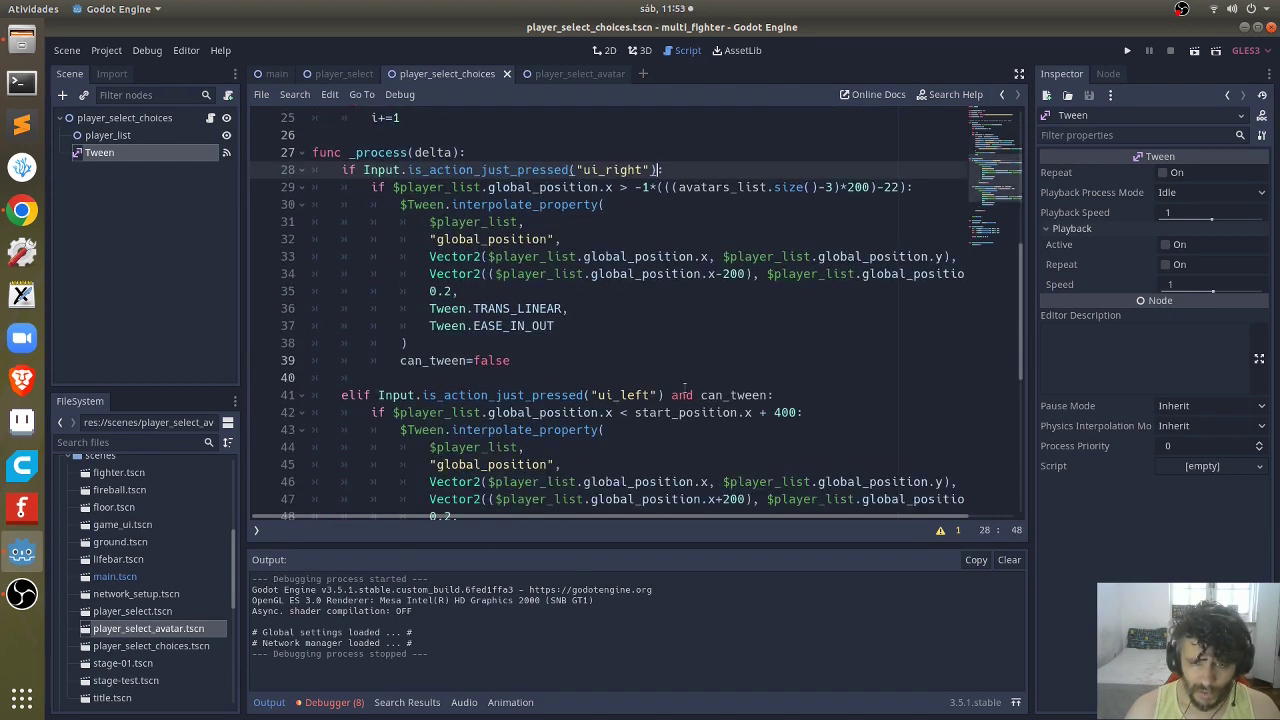
{"action": "left_click_drag", "start_coordinate": [663, 395], "coordinate": [768, 395]}
{"action": "key", "text": "ctrl+c"}
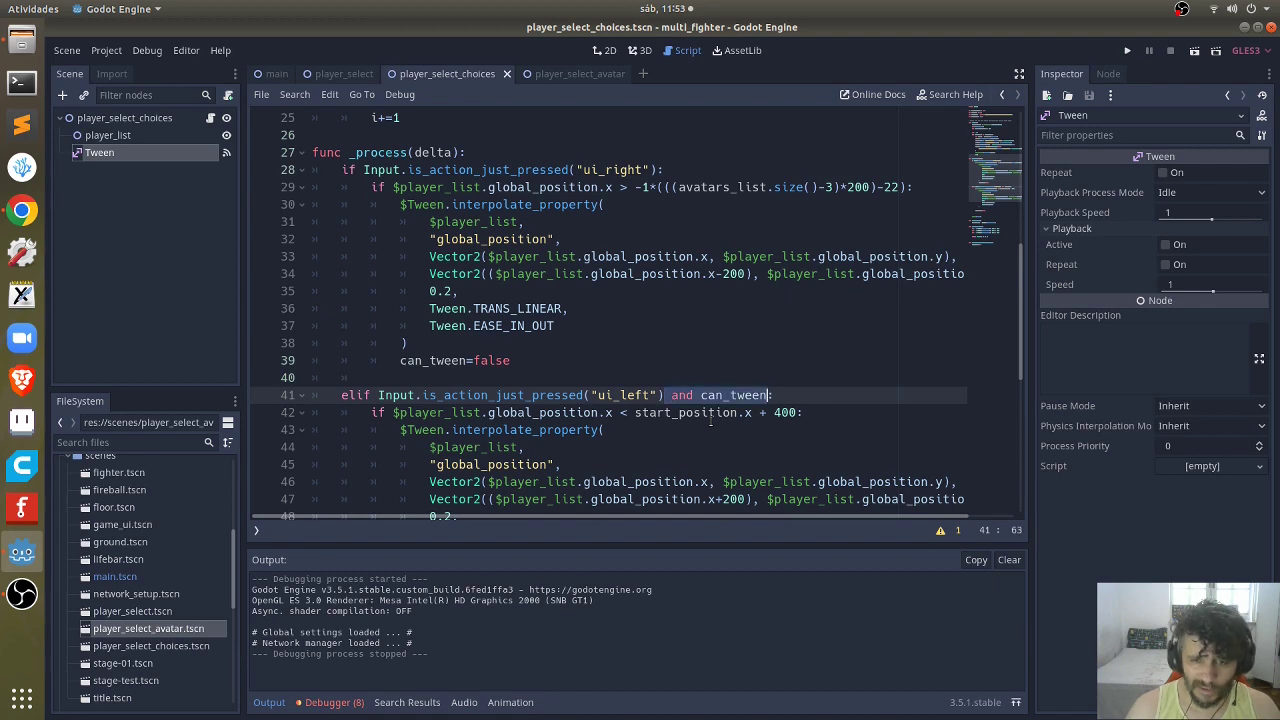
{"action": "key", "text": "BackSpace"}
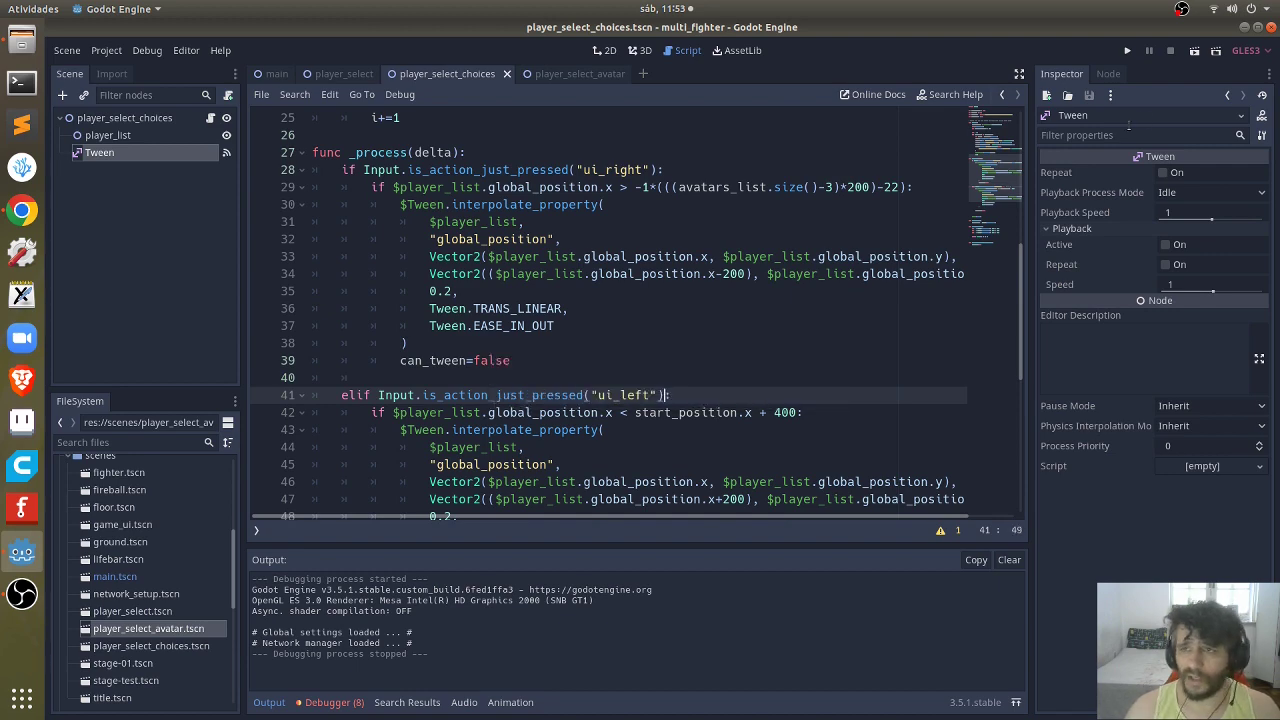
{"action": "left_click", "coordinate": [1129, 50]}
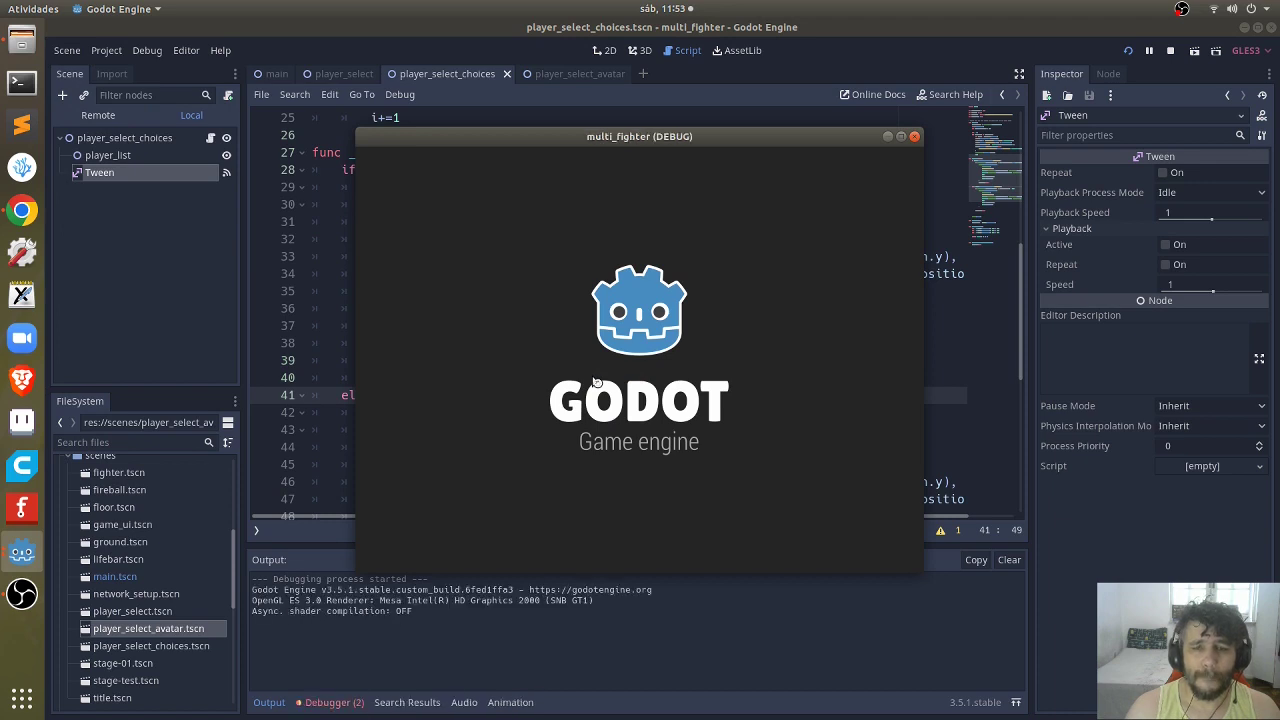
Step: Slide the carousel between Dwight, Face Troll, Sponge Bob and Pepe the Frog without can_tween, then stop the game
{"action": "key", "text": "Right"}
{"action": "key", "text": "Right"}
{"action": "key", "text": "Right"}
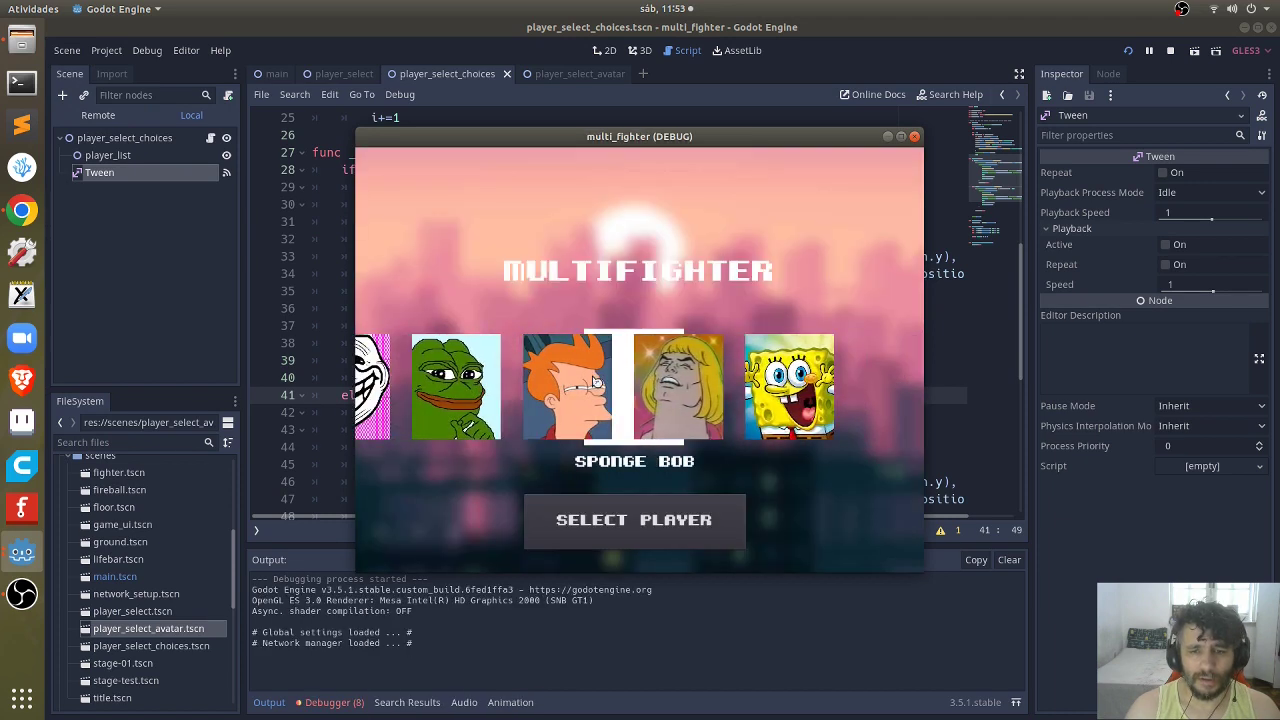
{"action": "key", "text": "Left"}
{"action": "key", "text": "Left"}
{"action": "key", "text": "Left"}
{"action": "key", "text": "Left"}
{"action": "key", "text": "Right"}
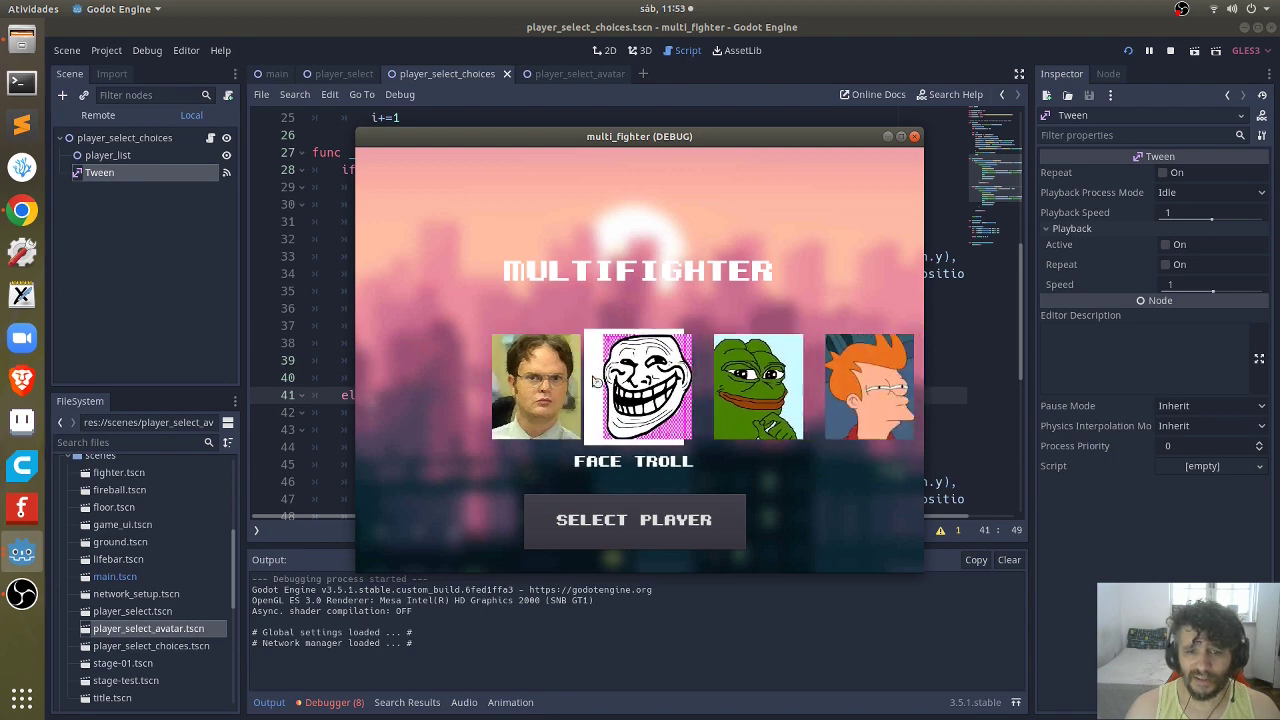
{"action": "key", "text": "Right"}
{"action": "key", "text": "Right"}
{"action": "key", "text": "Right"}
{"action": "key", "text": "Left"}
{"action": "key", "text": "Left"}
{"action": "key", "text": "Left"}
{"action": "key", "text": "Left"}
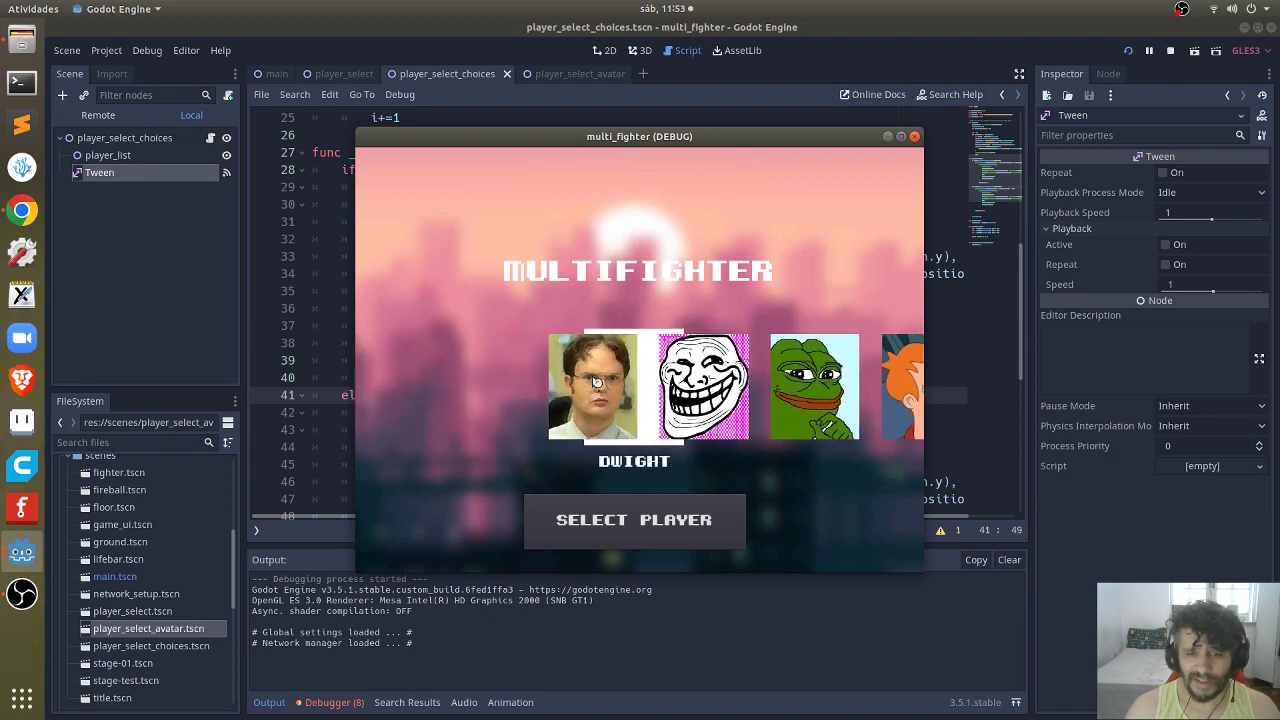
{"action": "key", "text": "Right"}
{"action": "key", "text": "Left"}
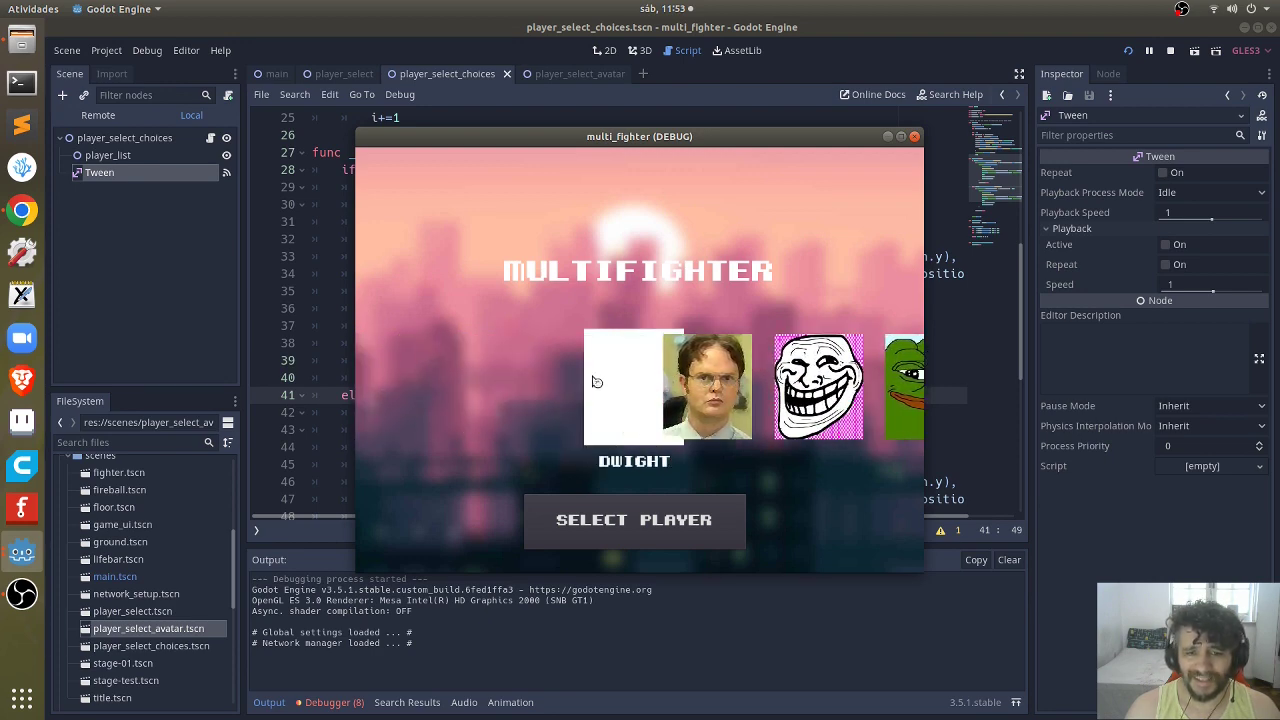
{"action": "key", "text": "Right"}
{"action": "key", "text": "Right"}
{"action": "key", "text": "Right"}
{"action": "key", "text": "Right"}
{"action": "key", "text": "Right"}
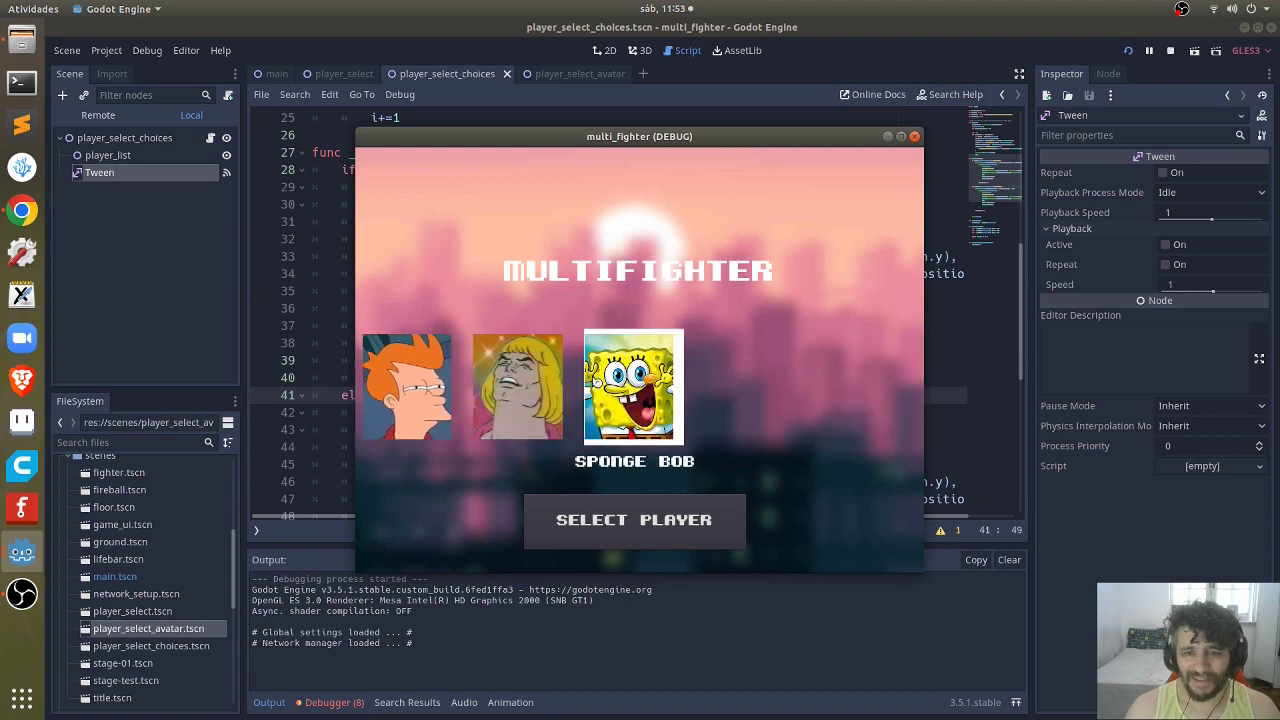
{"action": "key", "text": "Left"}
{"action": "key", "text": "Left"}
{"action": "key", "text": "Left"}
{"action": "key", "text": "Left"}
{"action": "key", "text": "Left"}
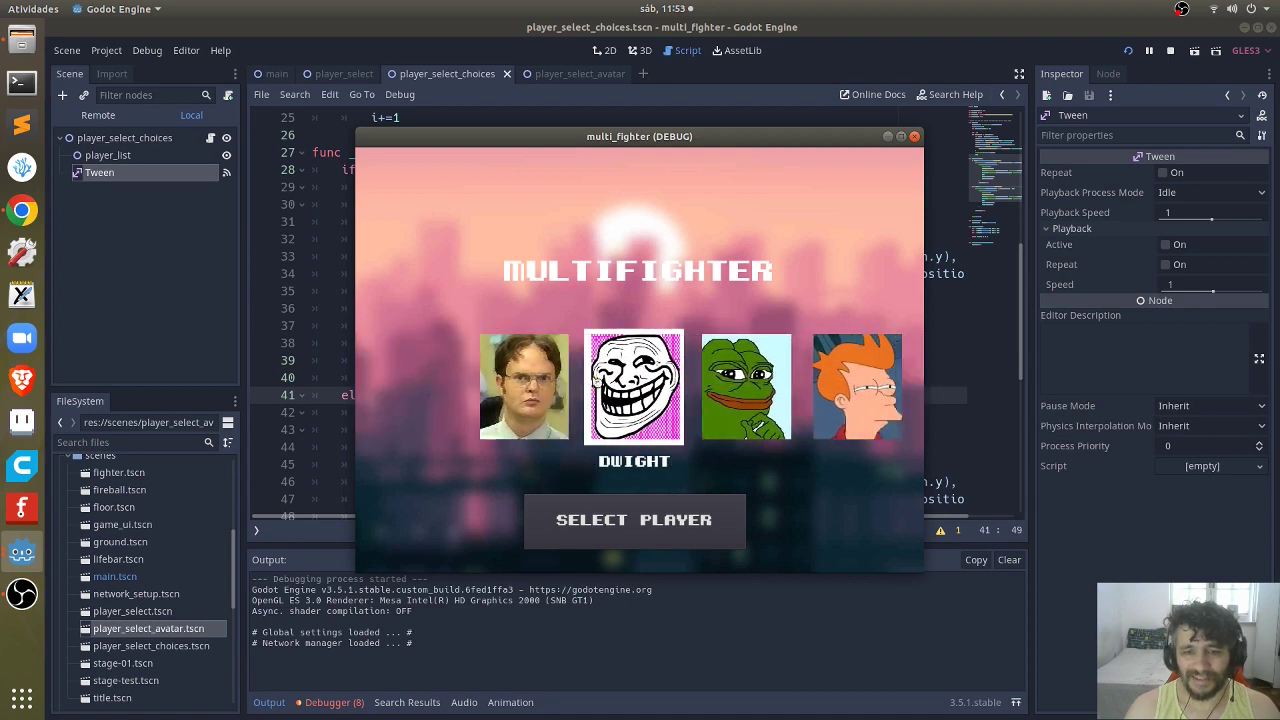
{"action": "key", "text": "Right"}
{"action": "key", "text": "Right"}
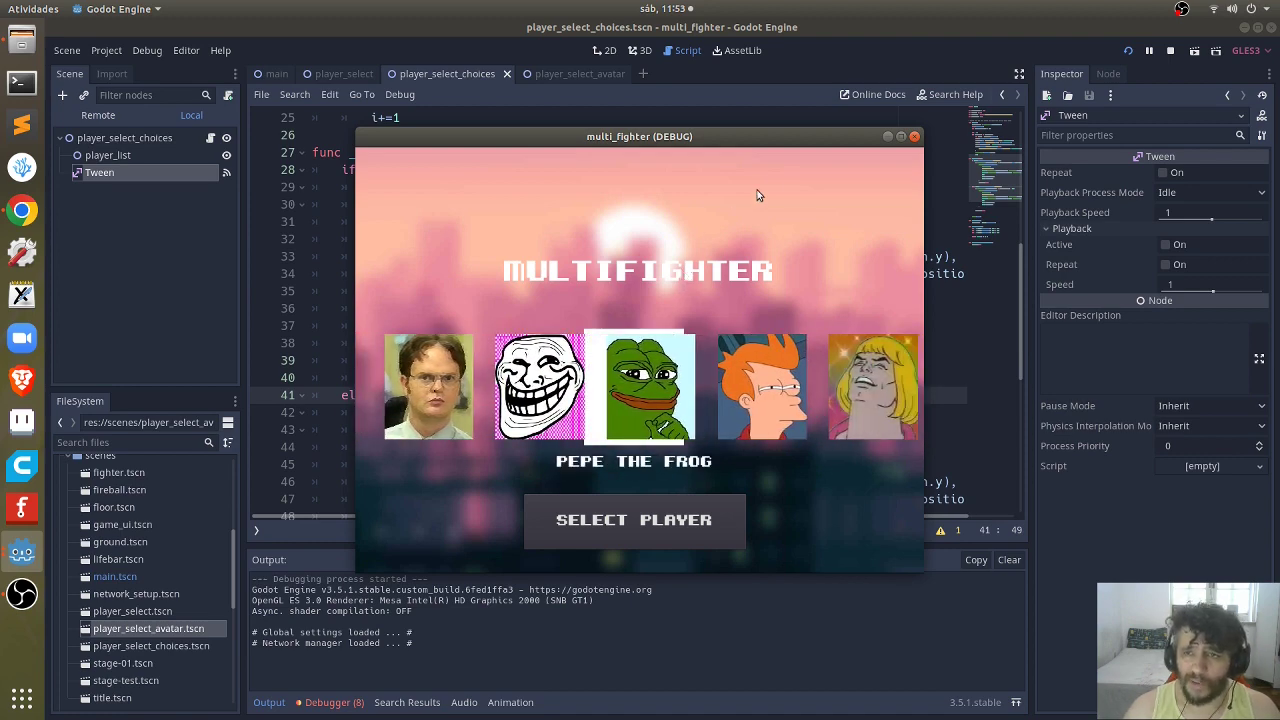
{"action": "left_click", "coordinate": [914, 136]}
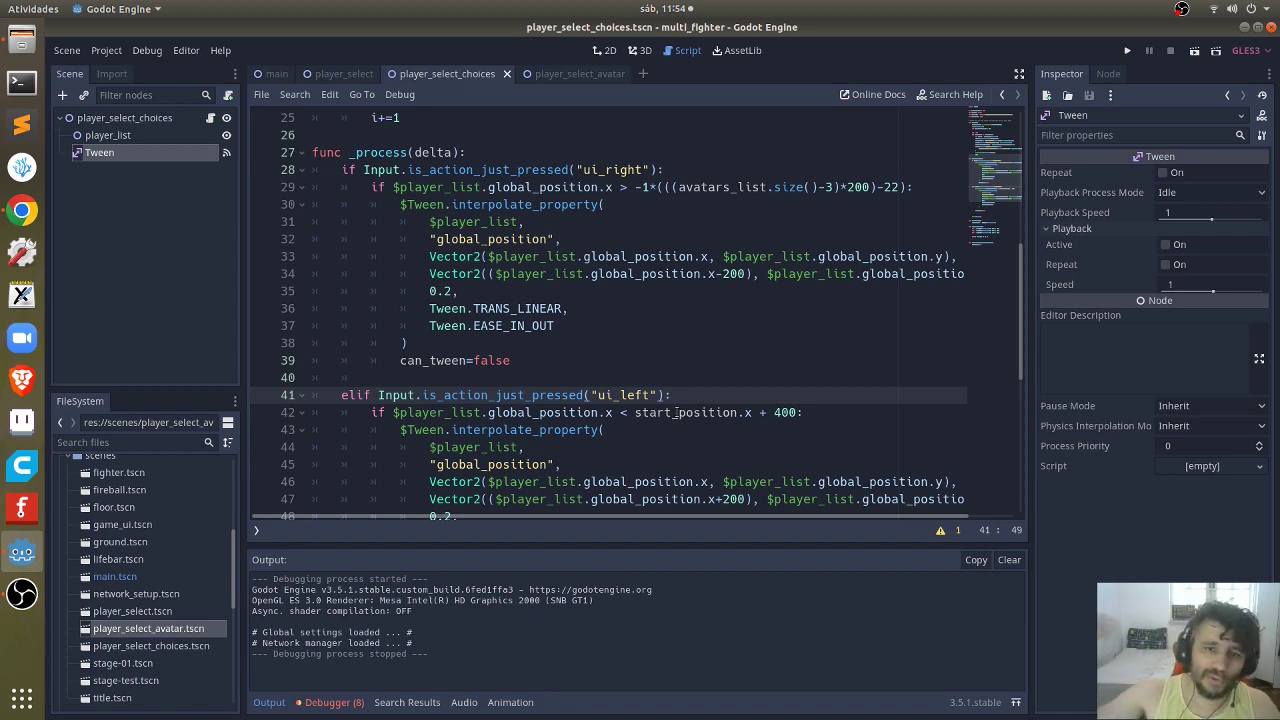
Step: Add ' and can_tween' back to the ui_left and ui_right input checks
{"action": "type", "text": "and can_tween"}
{"action": "key", "text": "ctrl+v"}
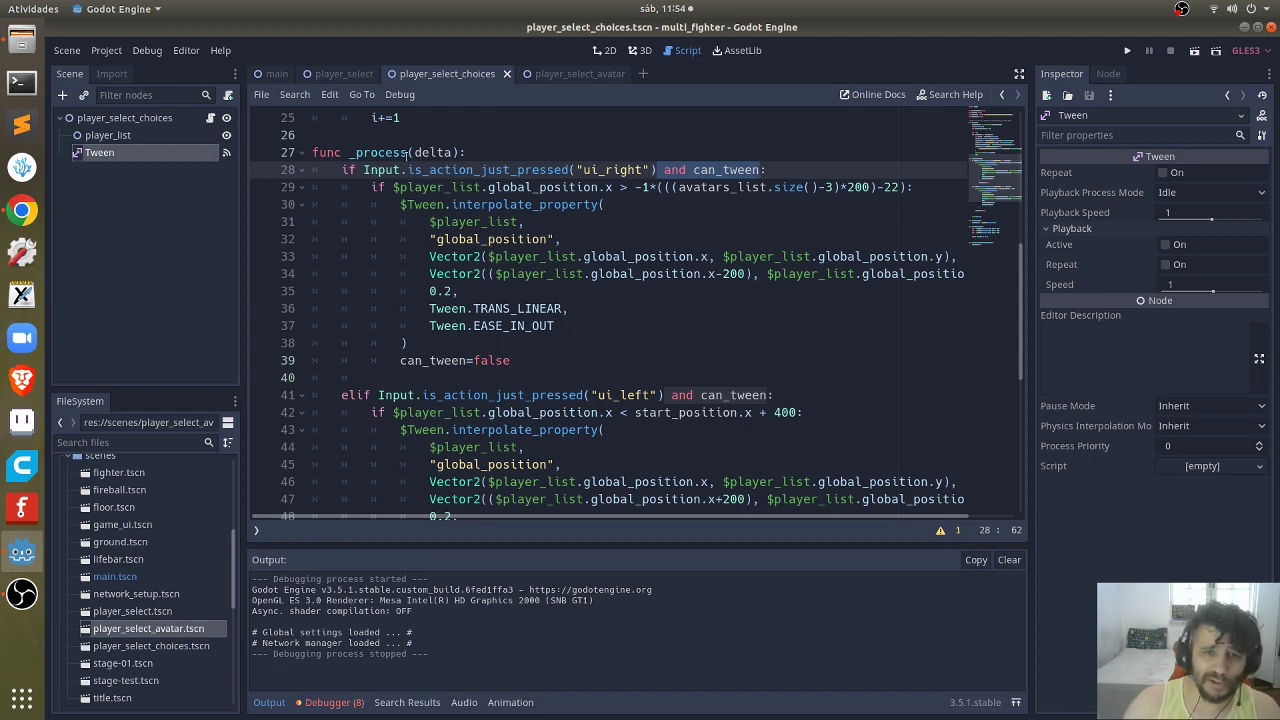
{"action": "left_click", "coordinate": [618, 168]}
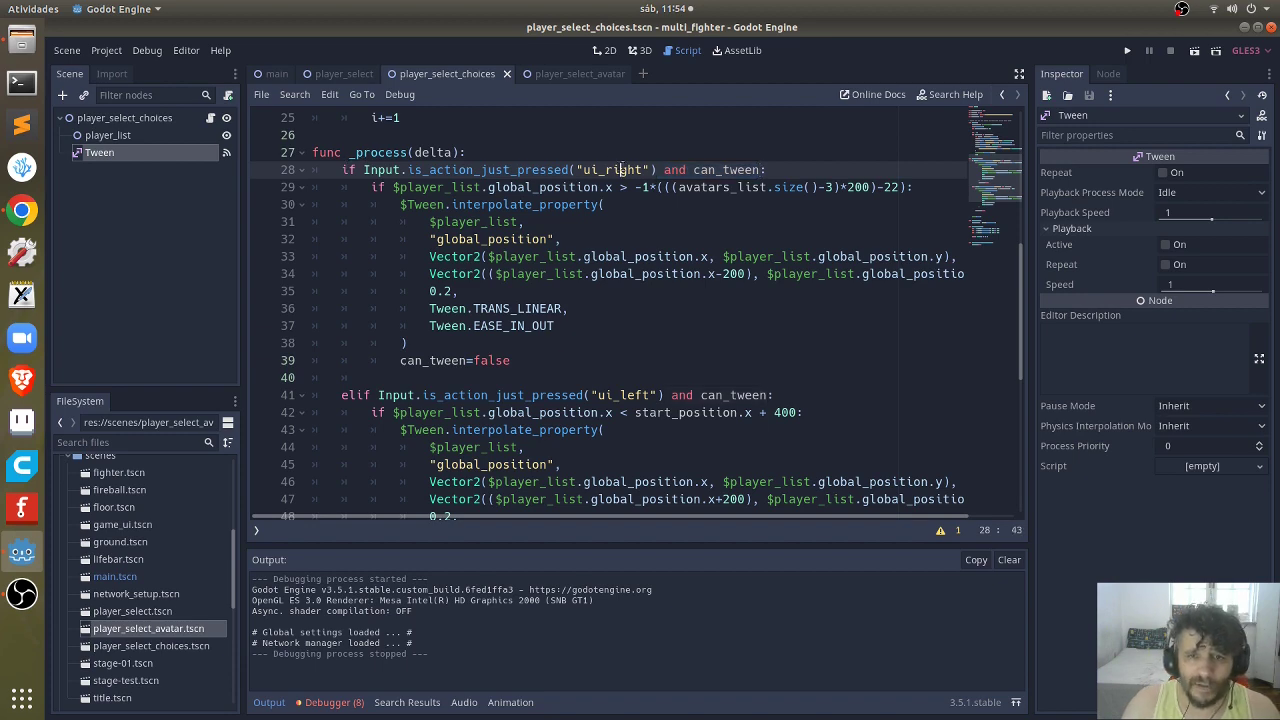
Step: Highlight the can_tween variable on line 39 and select the player_list node
{"action": "double_click", "coordinate": [441, 360]}
{"action": "scroll", "coordinate": [571, 387], "scroll_direction": "down", "scroll_amount": 4}
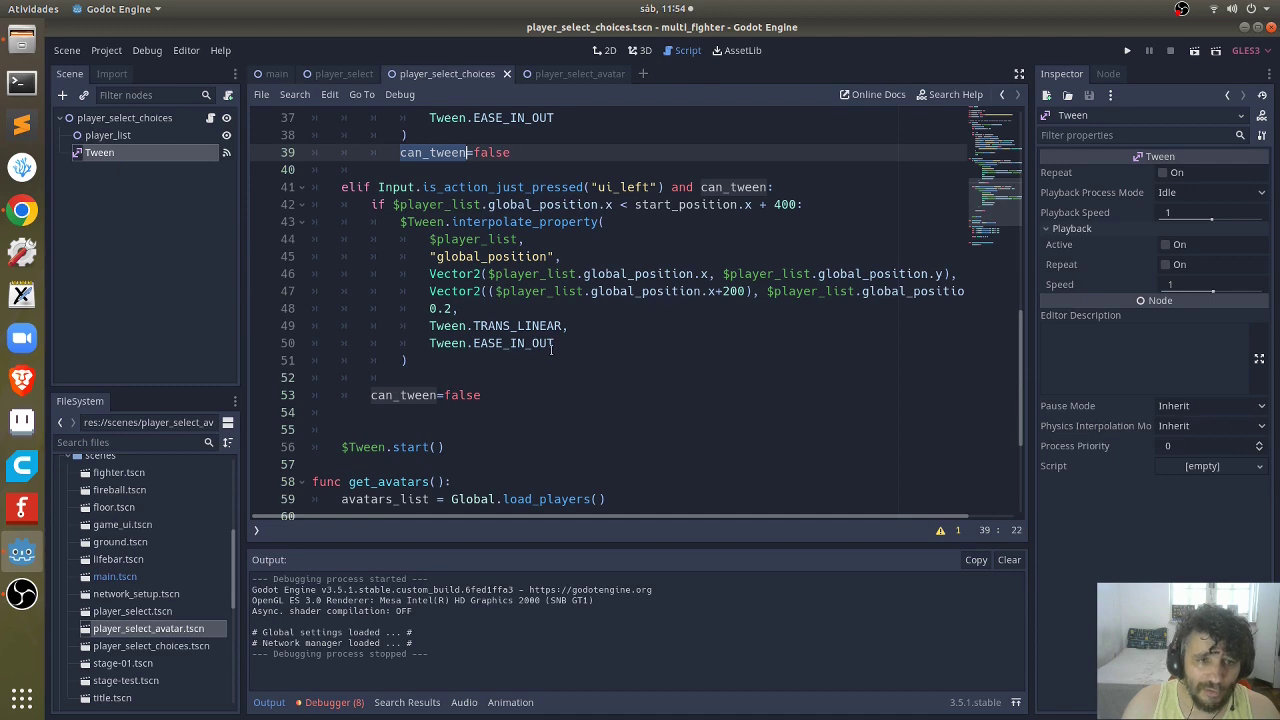
{"action": "scroll", "coordinate": [551, 349], "scroll_direction": "up", "scroll_amount": 4}
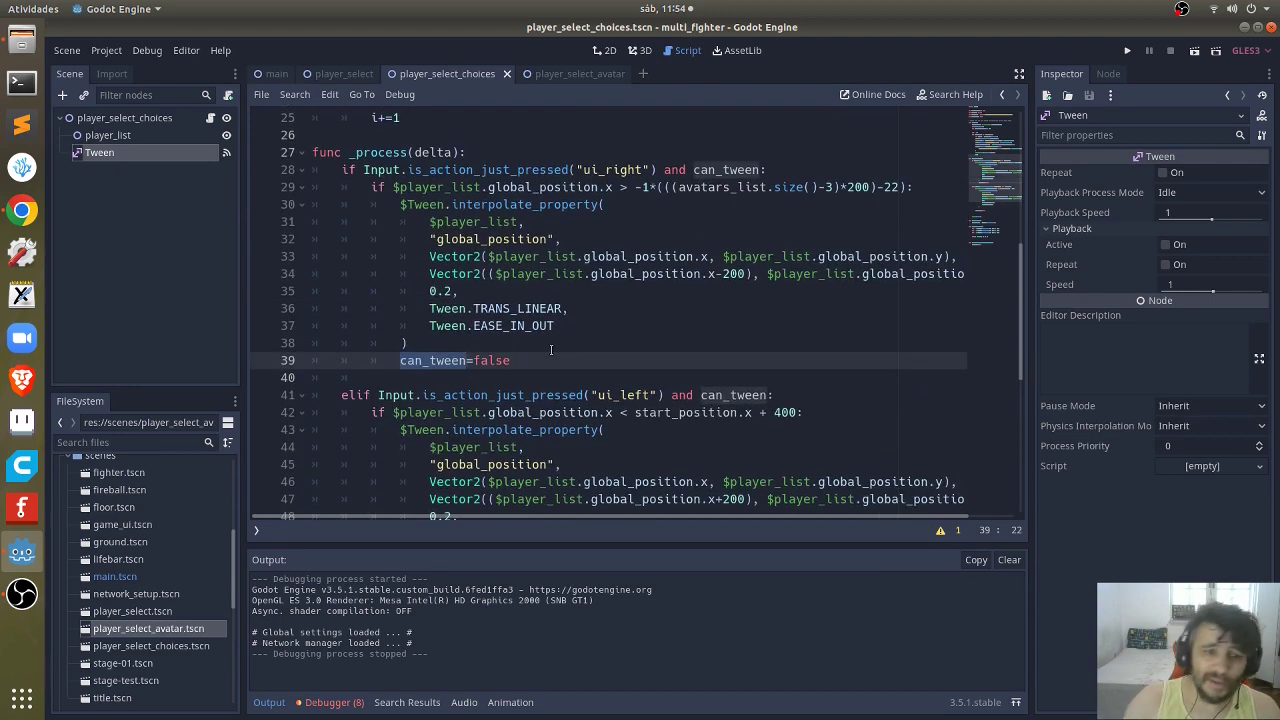
{"action": "scroll", "coordinate": [575, 320], "scroll_direction": "down", "scroll_amount": 4}
{"action": "scroll", "coordinate": [600, 285], "scroll_direction": "down", "scroll_amount": 4}
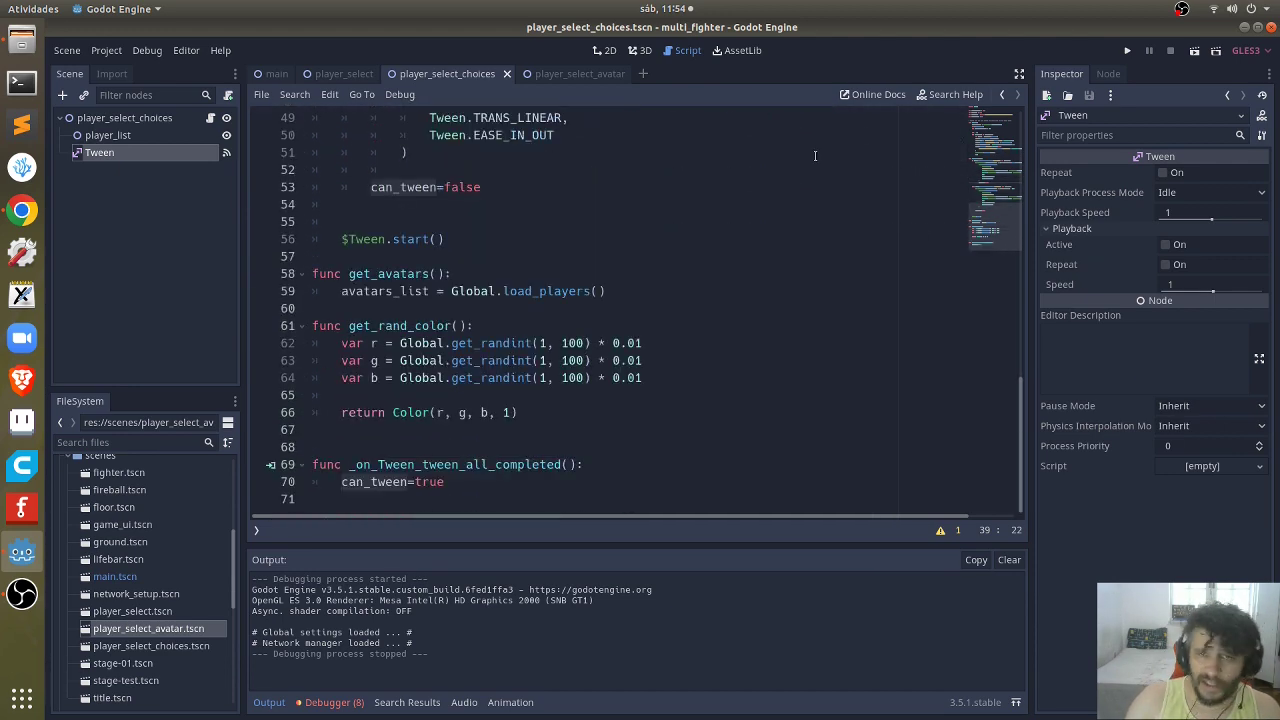
{"action": "scroll", "coordinate": [700, 180], "scroll_direction": "up", "scroll_amount": 3}
{"action": "left_click", "coordinate": [107, 135]}
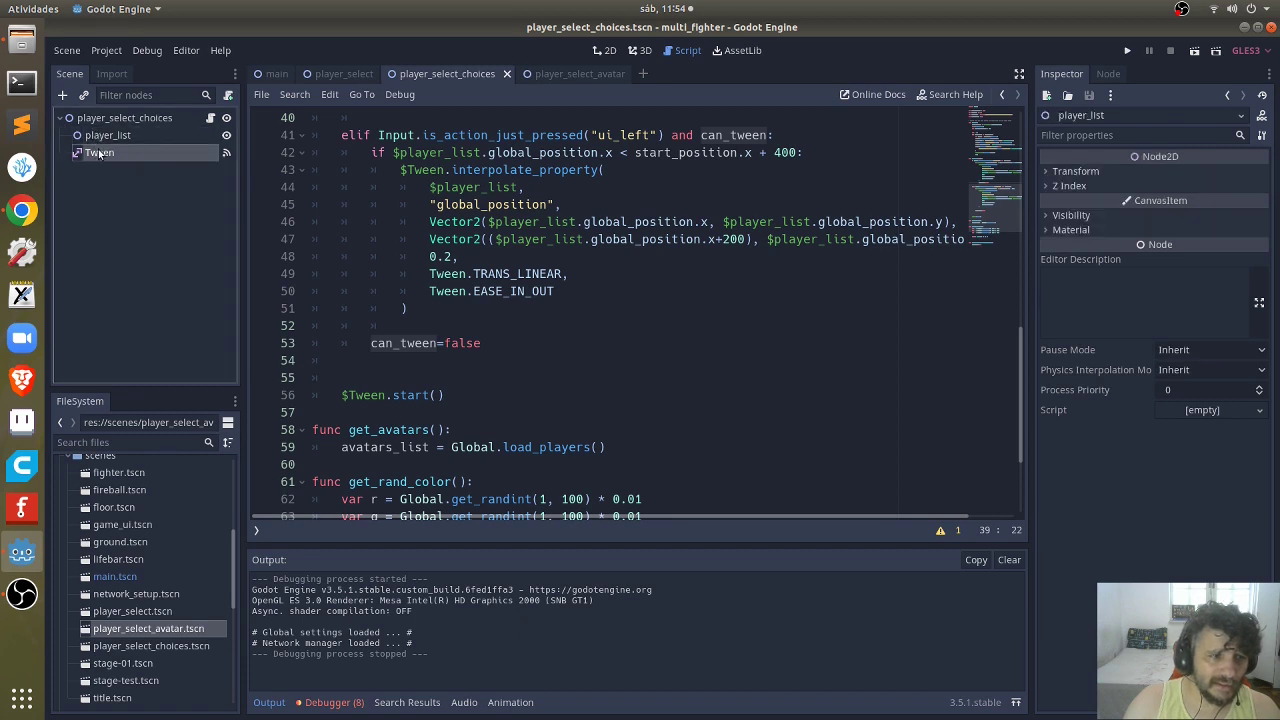
Step: Select the Tween node and view its signals, confirming tween_all_completed is connected
{"action": "left_click", "coordinate": [99, 152]}
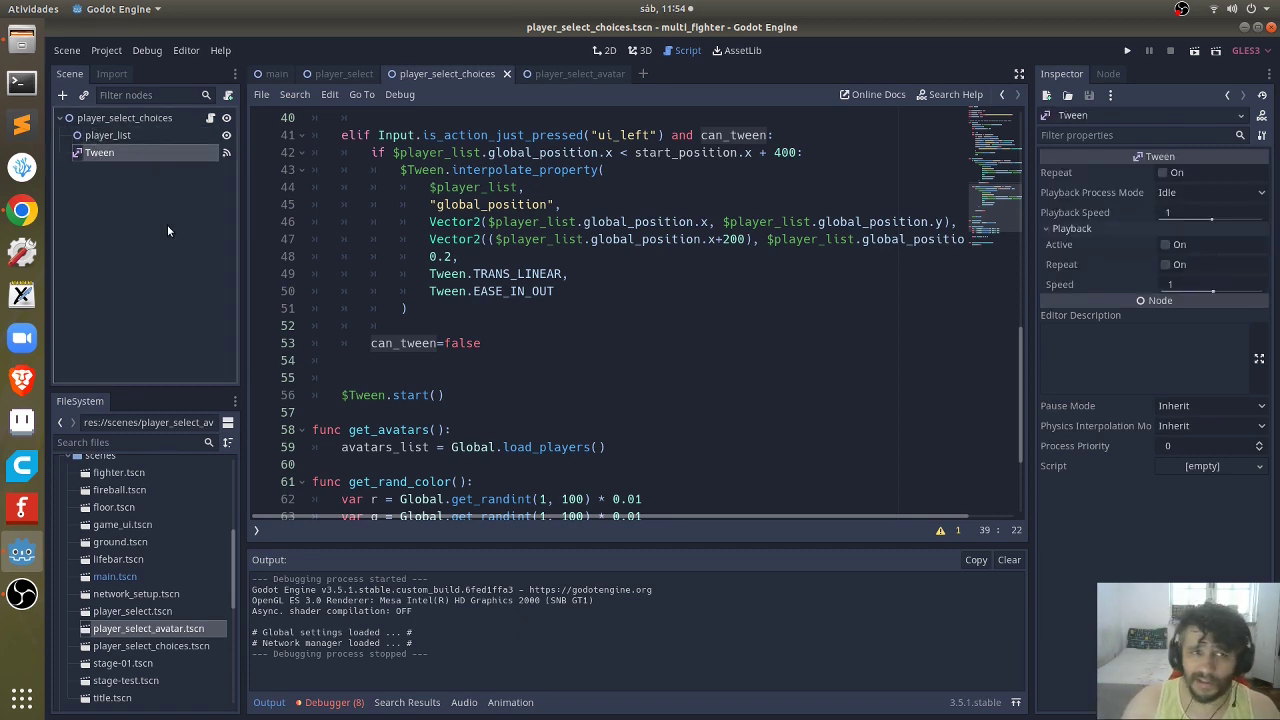
{"action": "left_click", "coordinate": [1110, 74]}
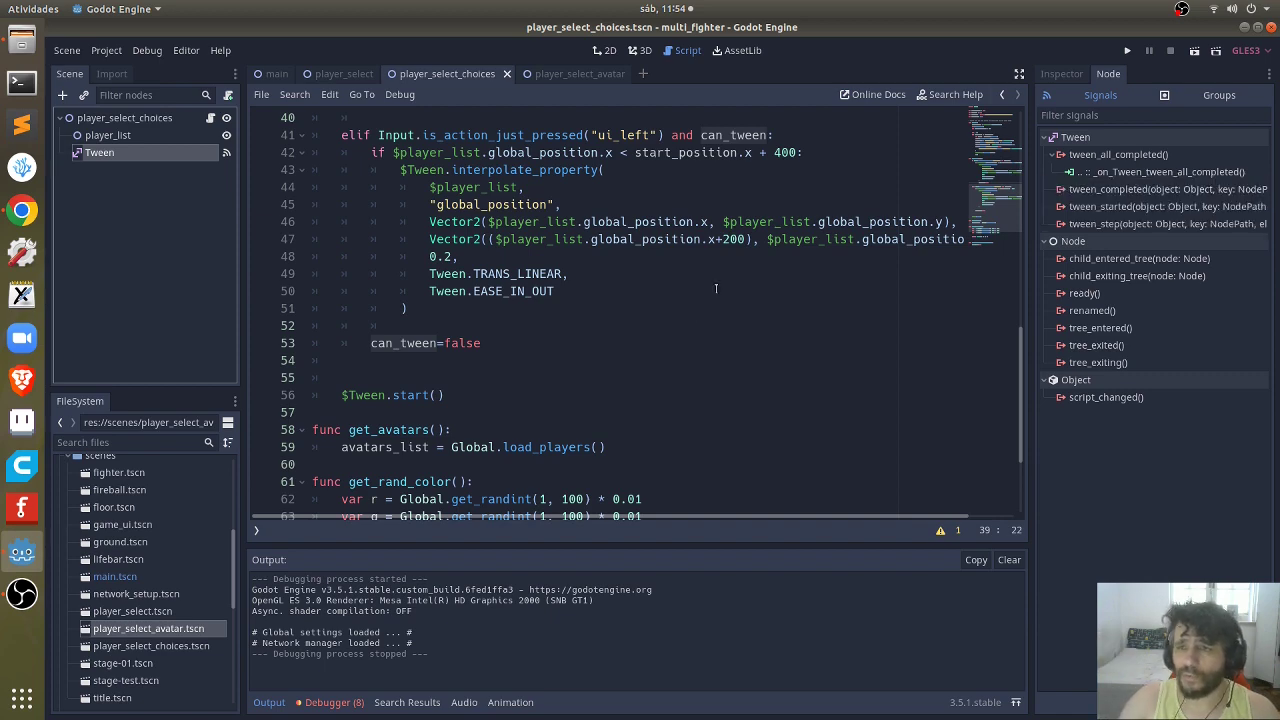
{"action": "scroll", "coordinate": [501, 391], "scroll_direction": "up", "scroll_amount": 6}
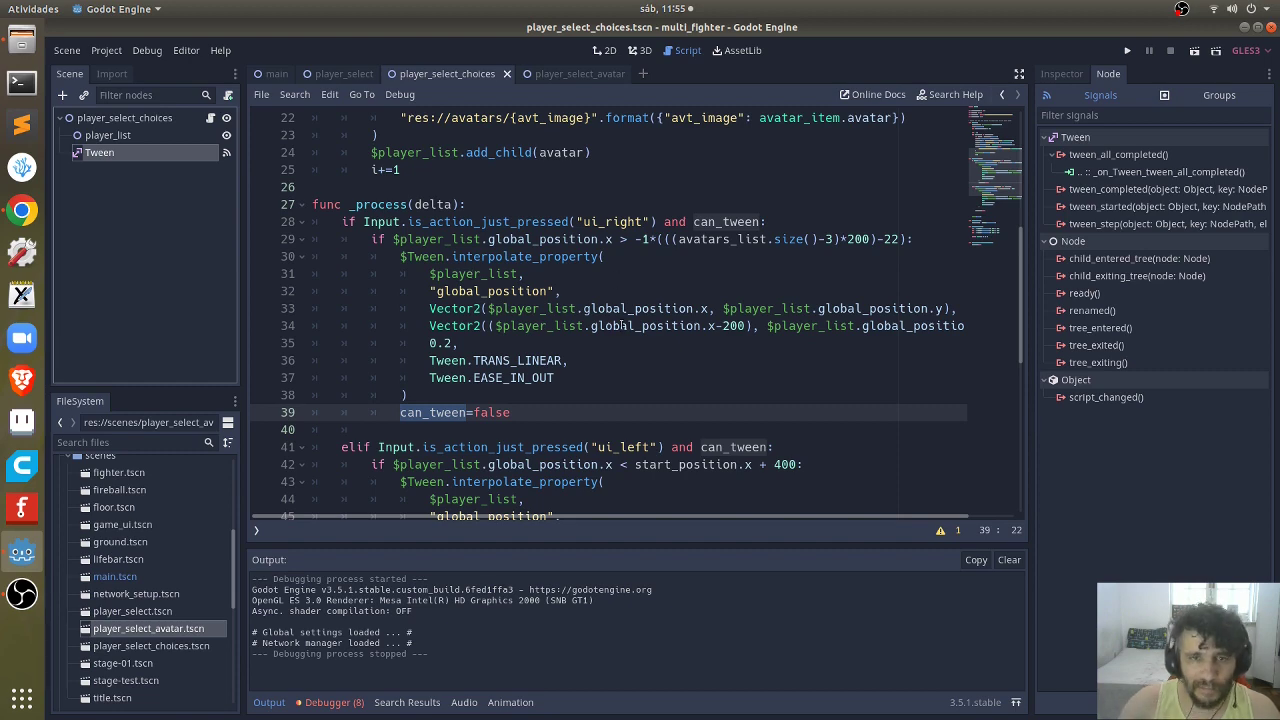
{"action": "scroll", "coordinate": [622, 325], "scroll_direction": "down", "scroll_amount": 3}
{"action": "scroll", "coordinate": [637, 310], "scroll_direction": "down", "scroll_amount": 6}
{"action": "scroll", "coordinate": [514, 325], "scroll_direction": "up", "scroll_amount": 8}
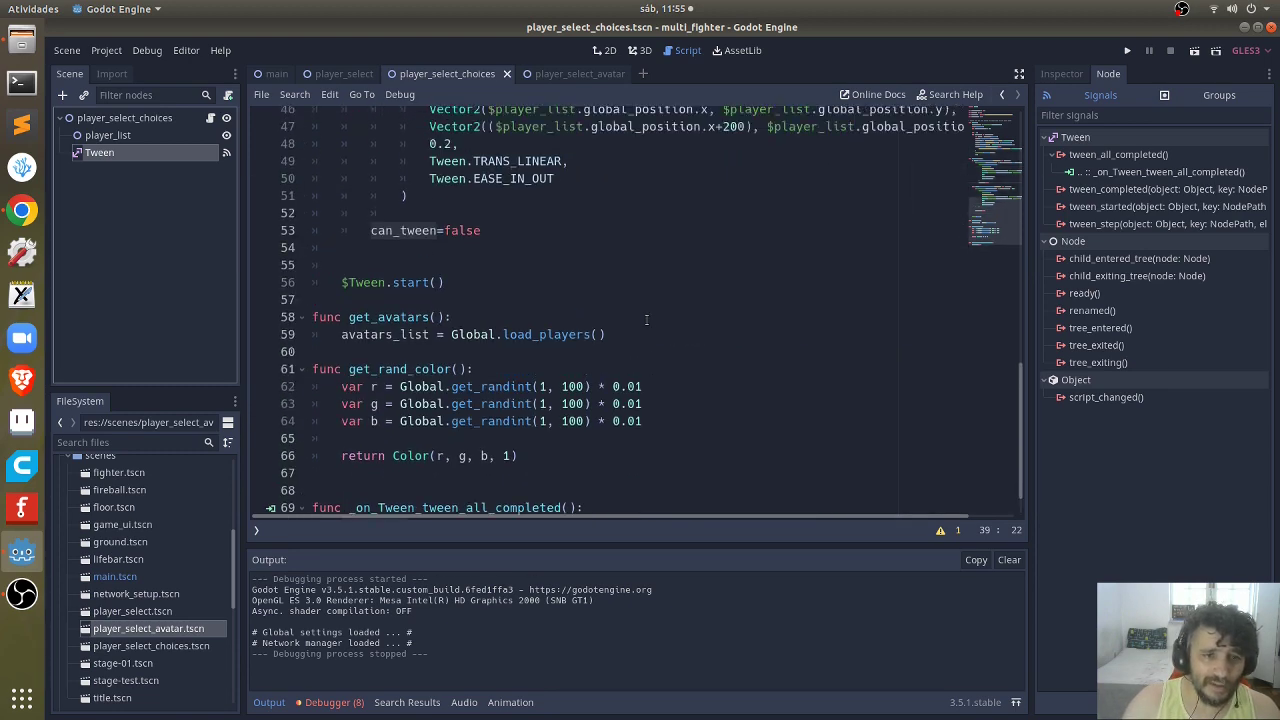
{"action": "scroll", "coordinate": [505, 240], "scroll_direction": "down", "scroll_amount": 5}
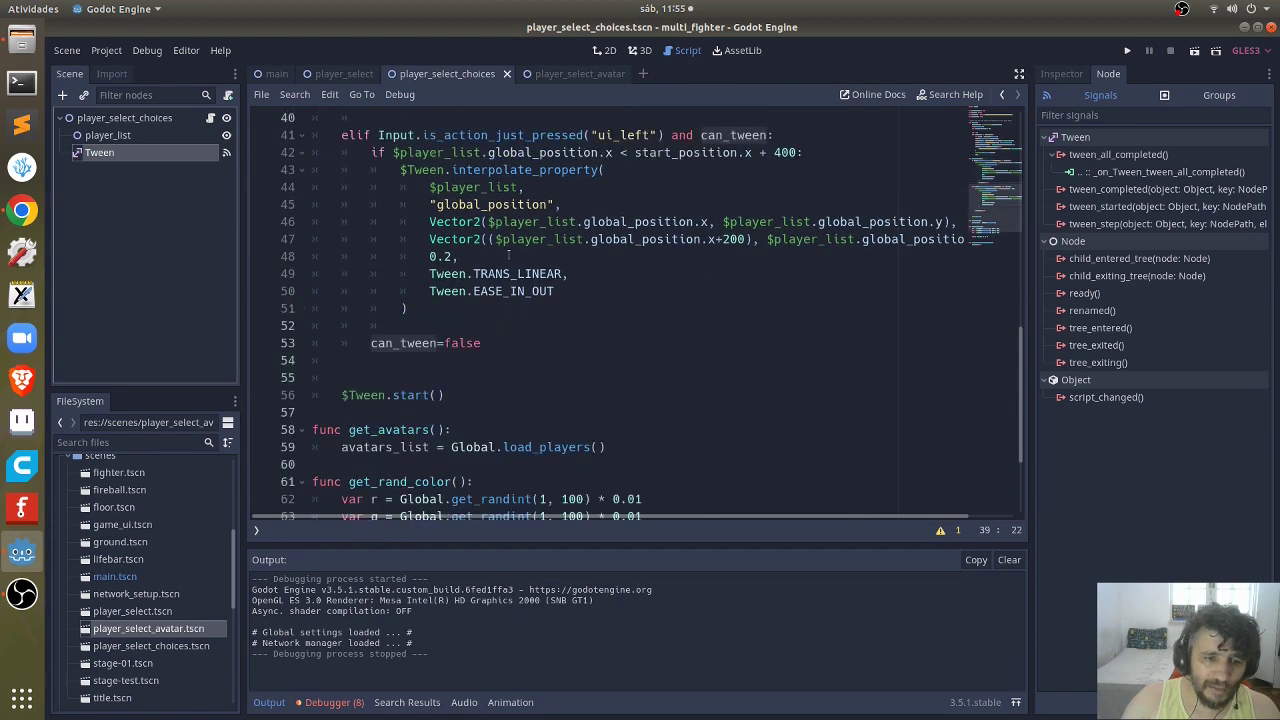
{"action": "scroll", "coordinate": [432, 412], "scroll_direction": "down", "scroll_amount": 3}
Step: Check line 70, where the completion handler sets can_tween back to true
{"action": "left_click", "coordinate": [415, 482]}
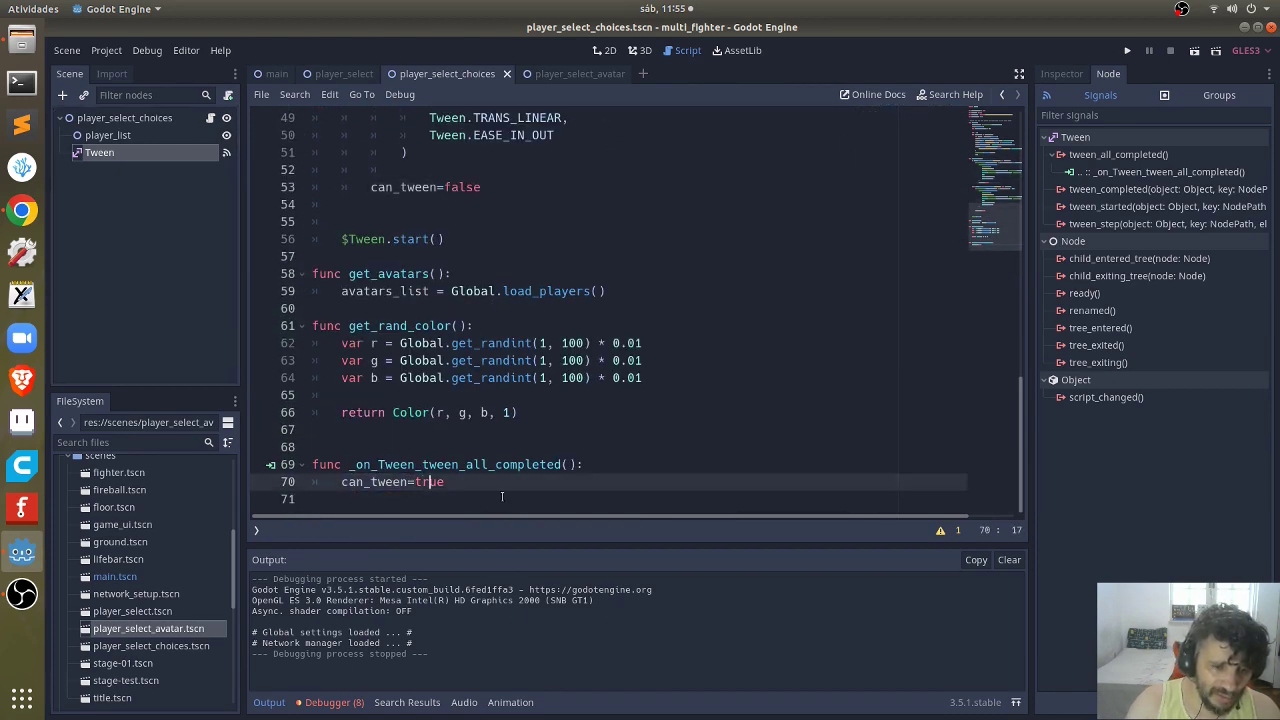
{"action": "key", "text": "Home"}
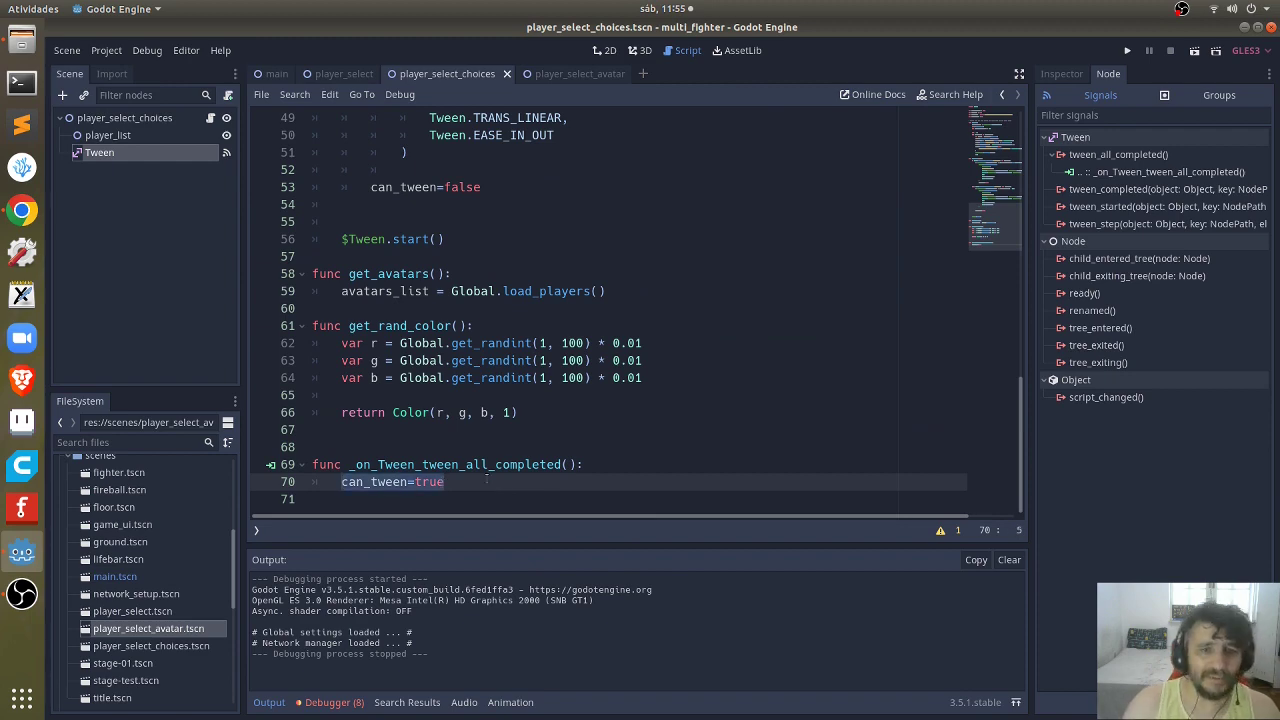
{"action": "scroll", "coordinate": [614, 349], "scroll_direction": "up", "scroll_amount": 5}
{"action": "scroll", "coordinate": [614, 349], "scroll_direction": "up", "scroll_amount": 8}
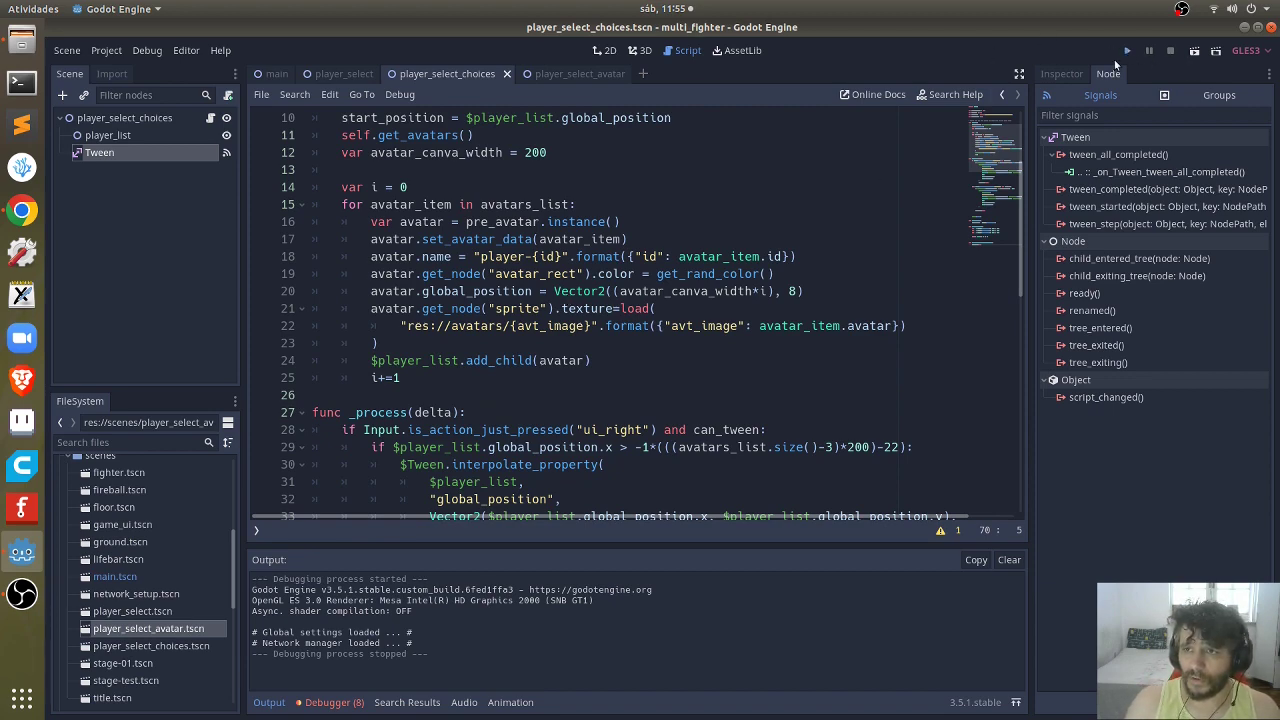
{"action": "left_click", "coordinate": [1127, 50]}
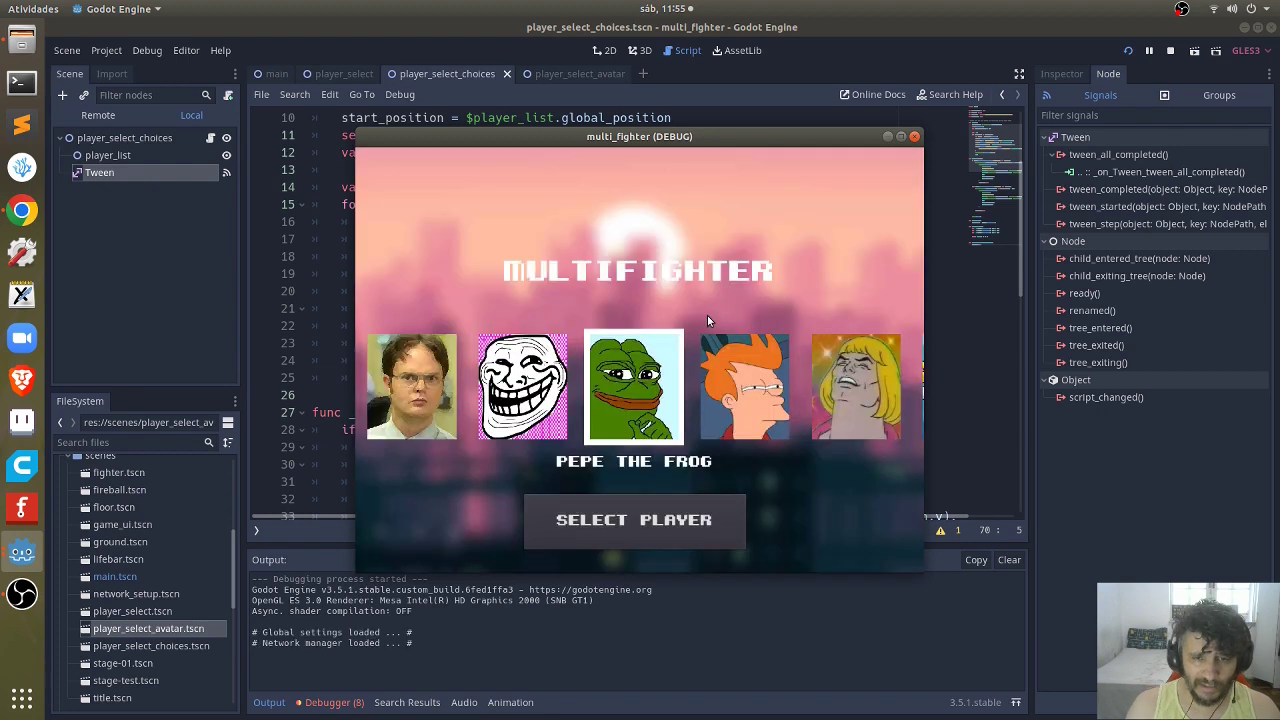
{"action": "key", "text": "Right"}
{"action": "key", "text": "Right"}
{"action": "key", "text": "Left"}
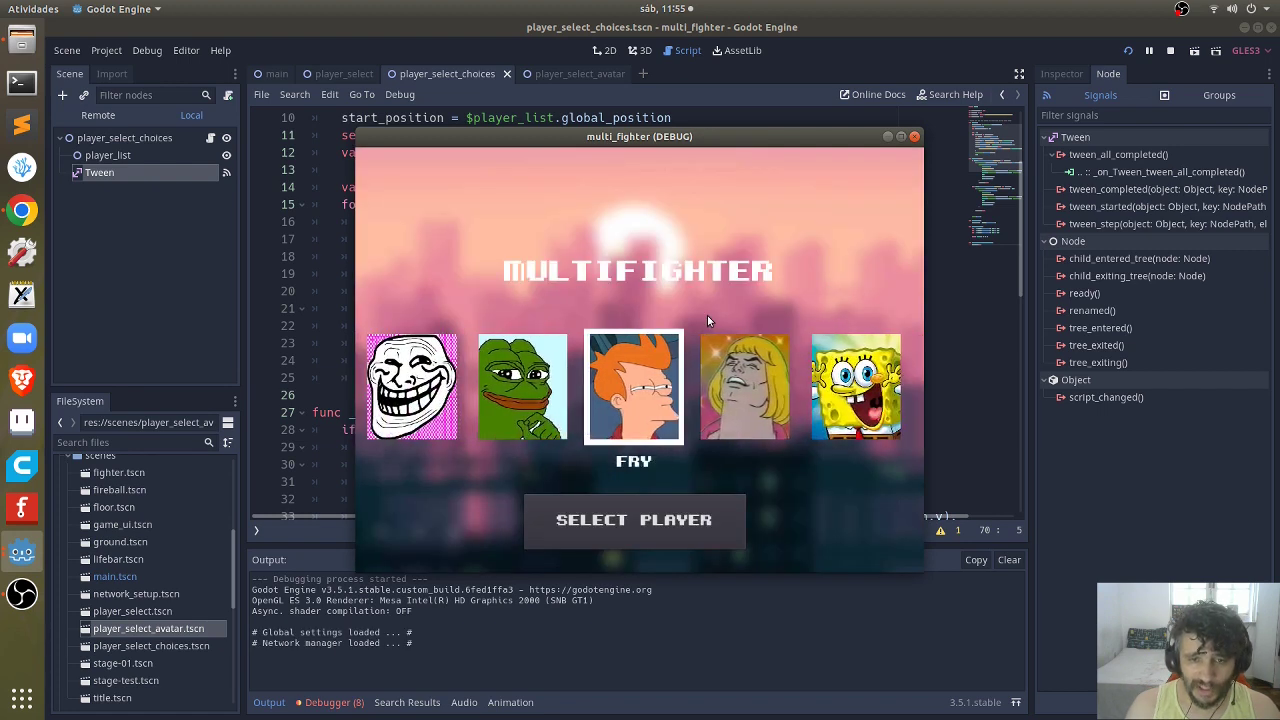
{"action": "key", "text": "Left"}
{"action": "key", "text": "Left"}
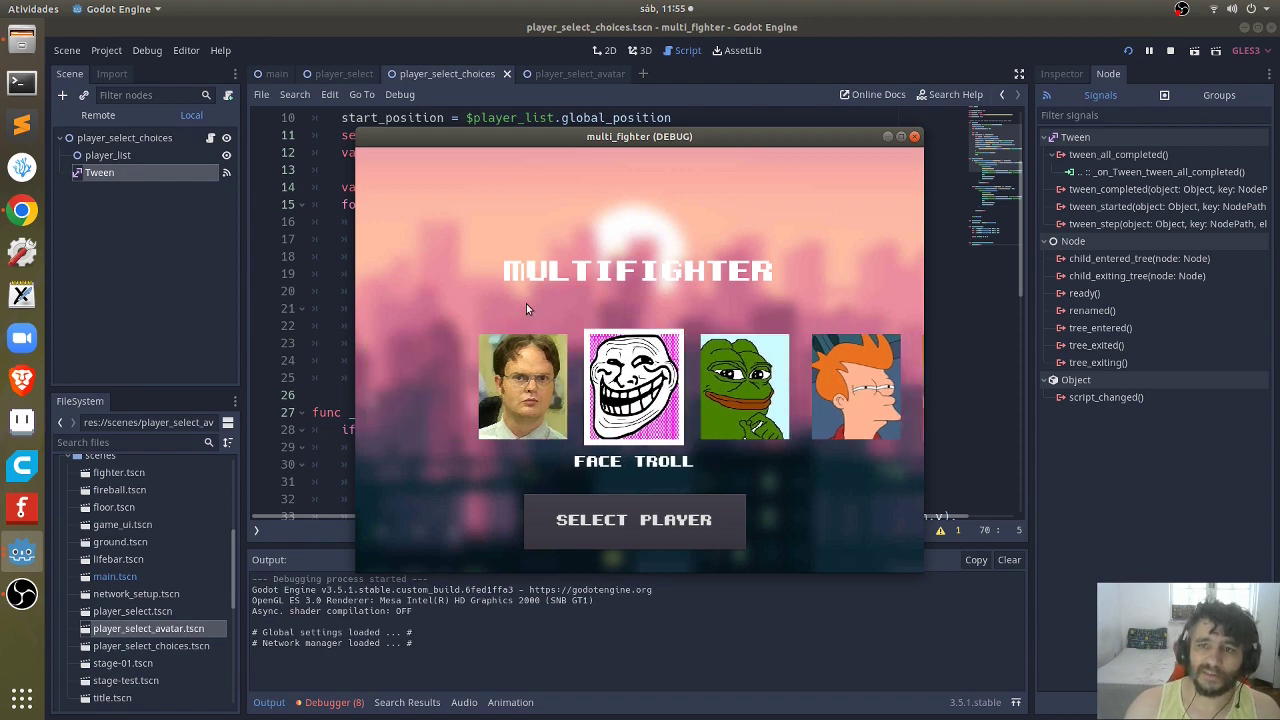
{"action": "left_click", "coordinate": [914, 138]}
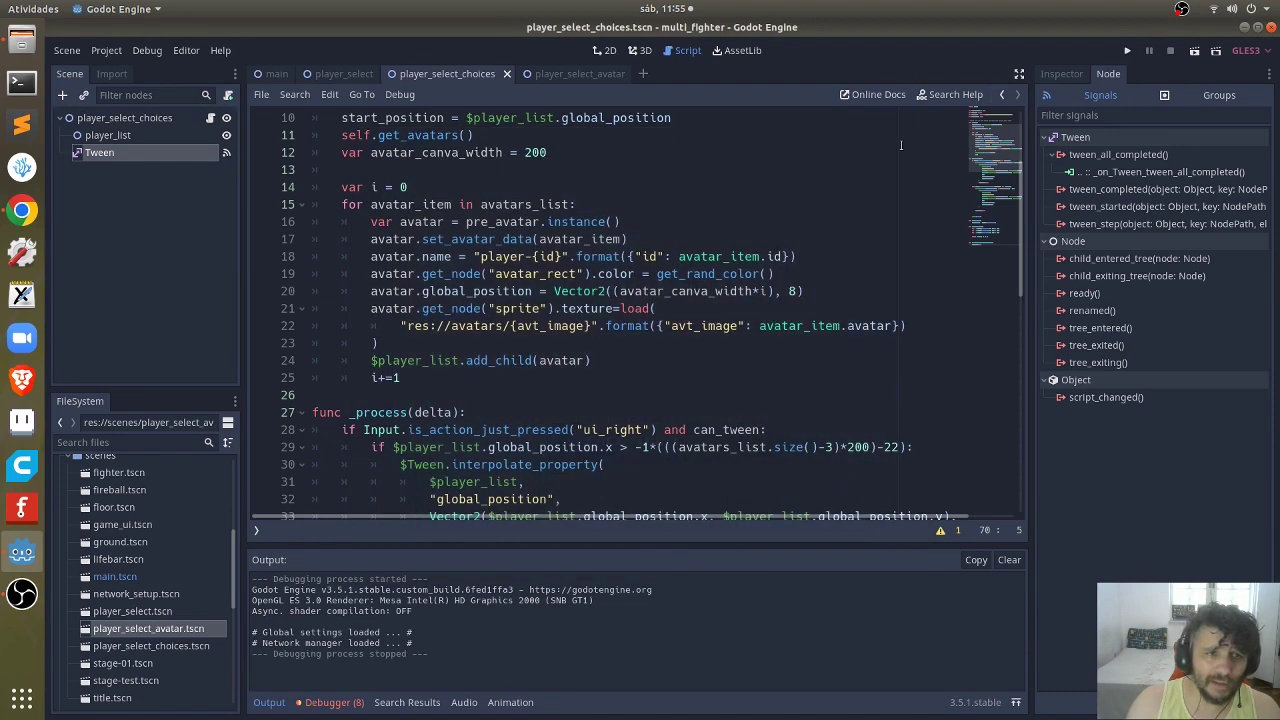
Step: Review the player_select script and its selected_area and selected_area_shape nodes in the 2D view
{"action": "left_click", "coordinate": [352, 75]}
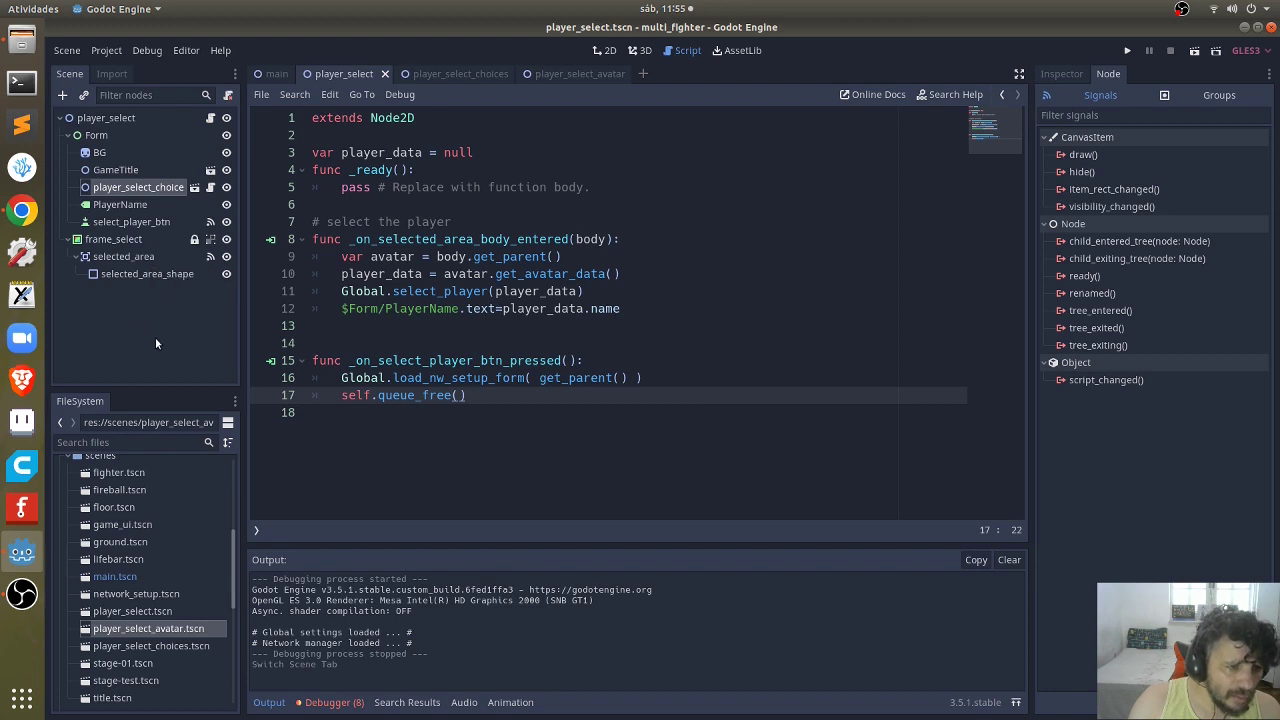
{"action": "left_click", "coordinate": [137, 276]}
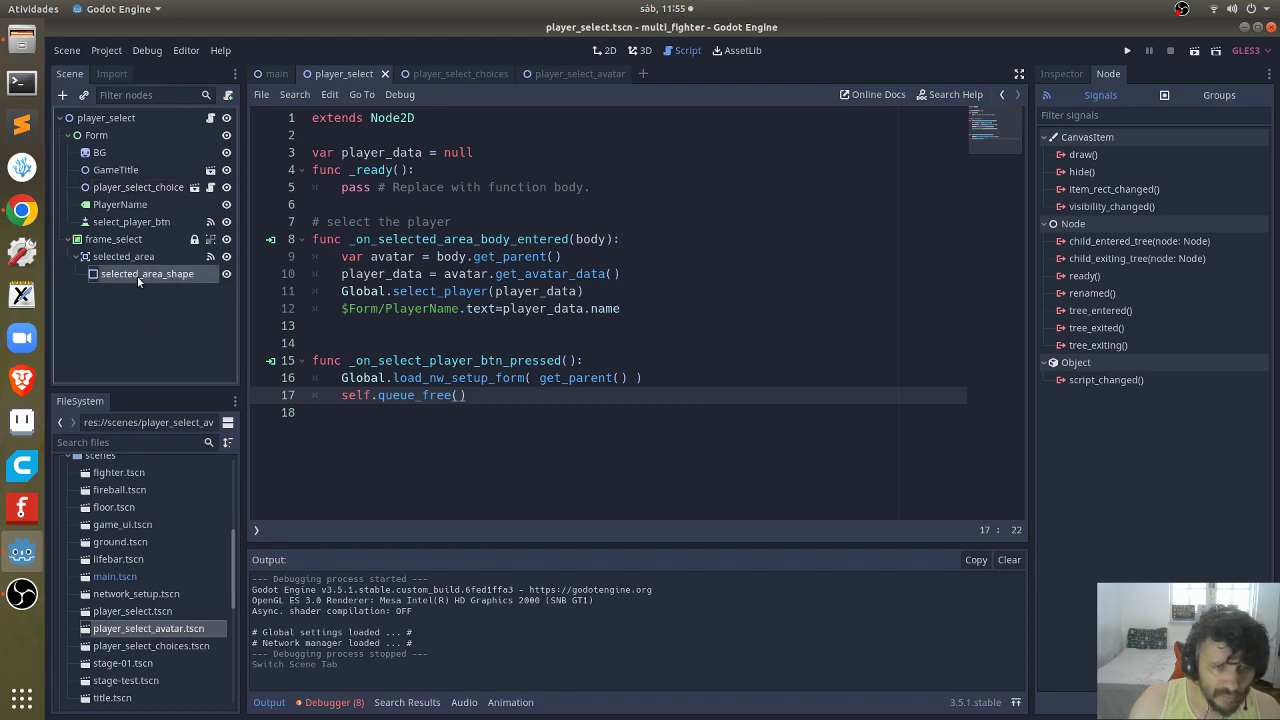
{"action": "left_click", "coordinate": [133, 259]}
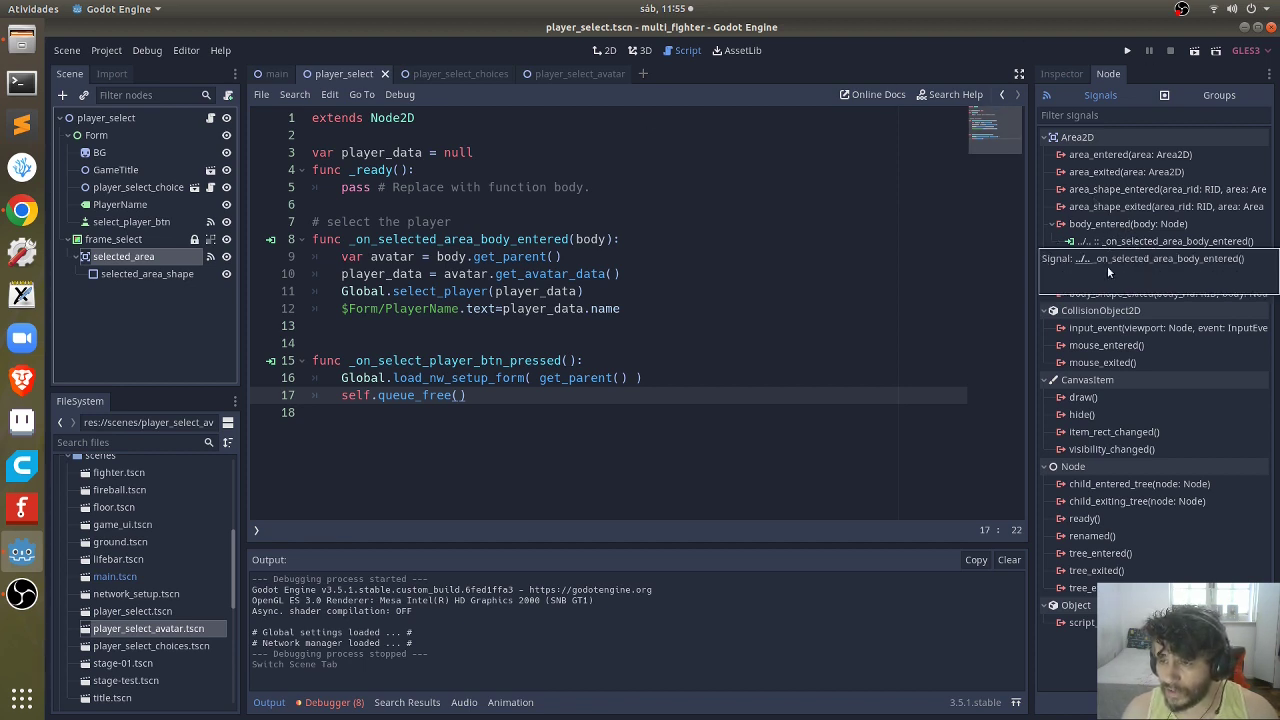
{"action": "mouse_move", "coordinate": [1132, 266]}
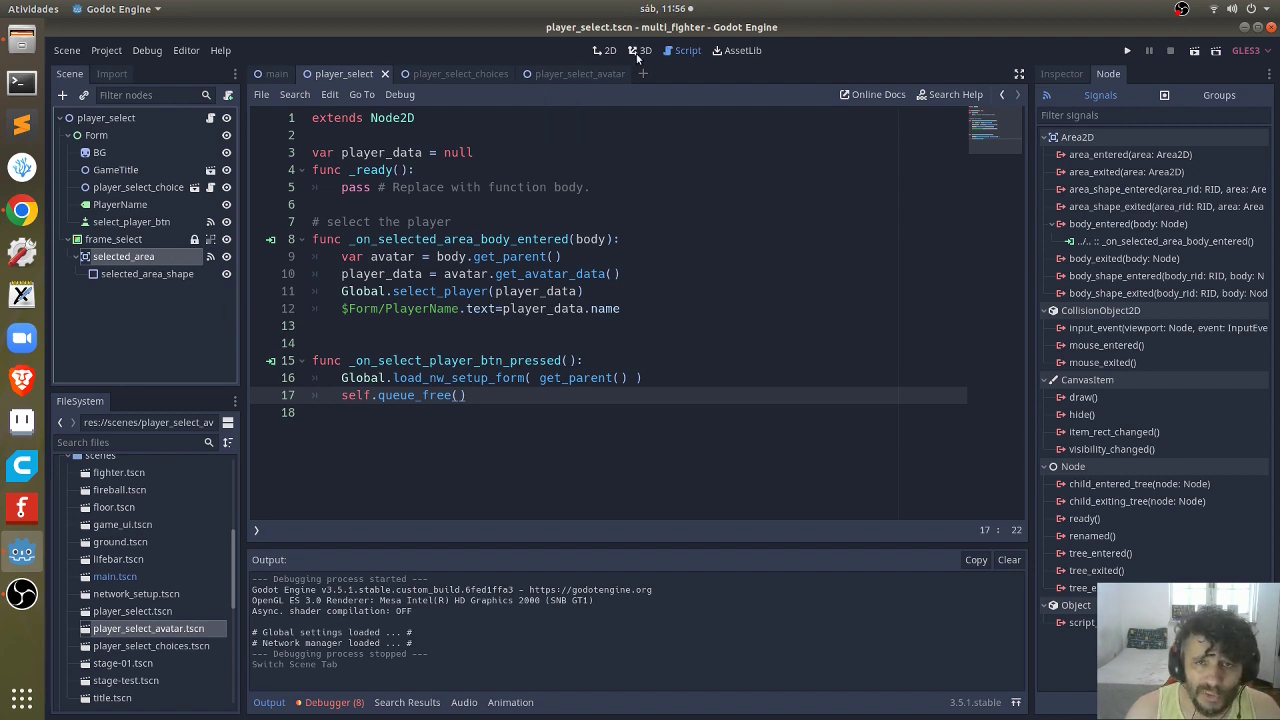
{"action": "left_click", "coordinate": [606, 50]}
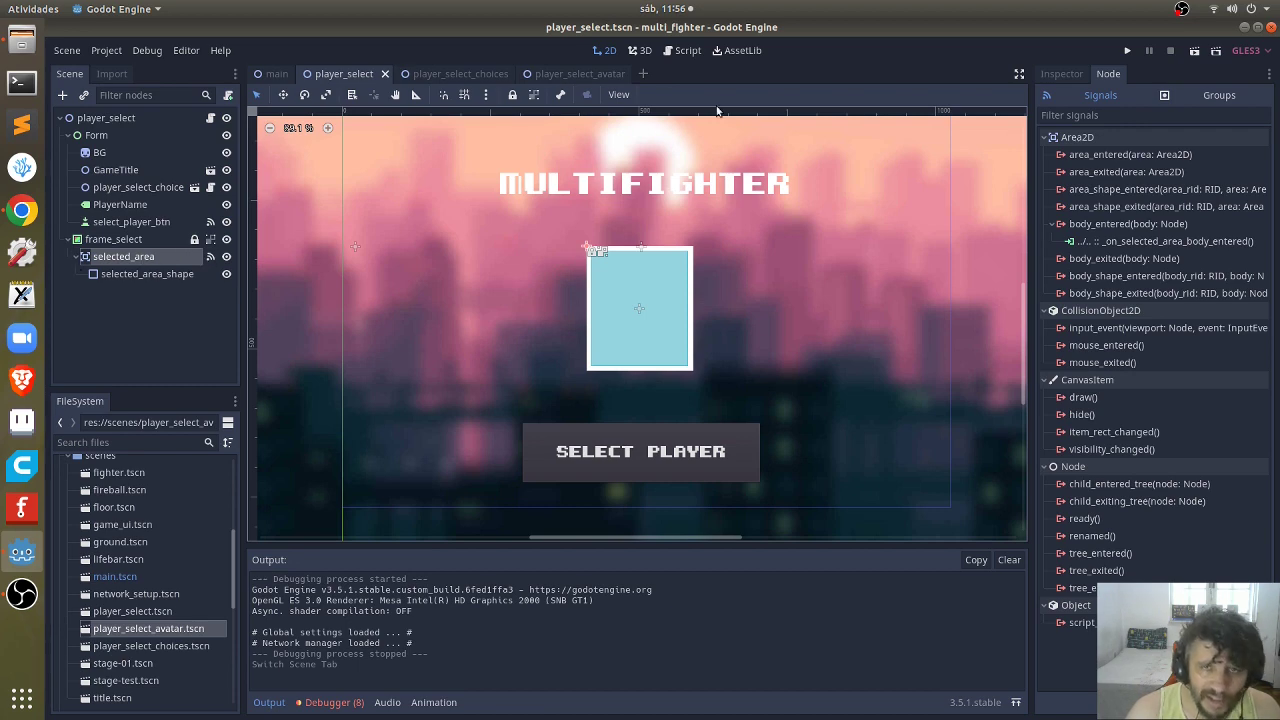
{"action": "left_click", "coordinate": [688, 50]}
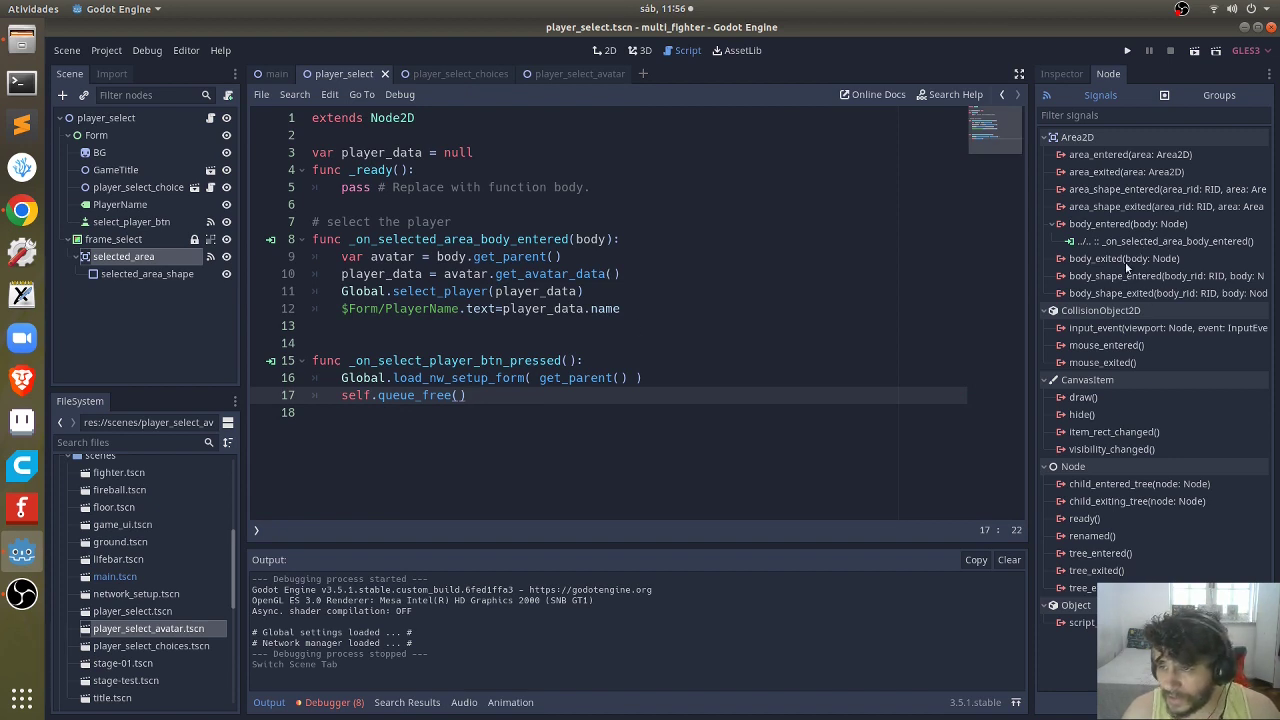
Step: Point out load_nw_setup_form, get_parent and get_avatar_data calls, then view player_select_avatar
{"action": "double_click", "coordinate": [441, 377]}
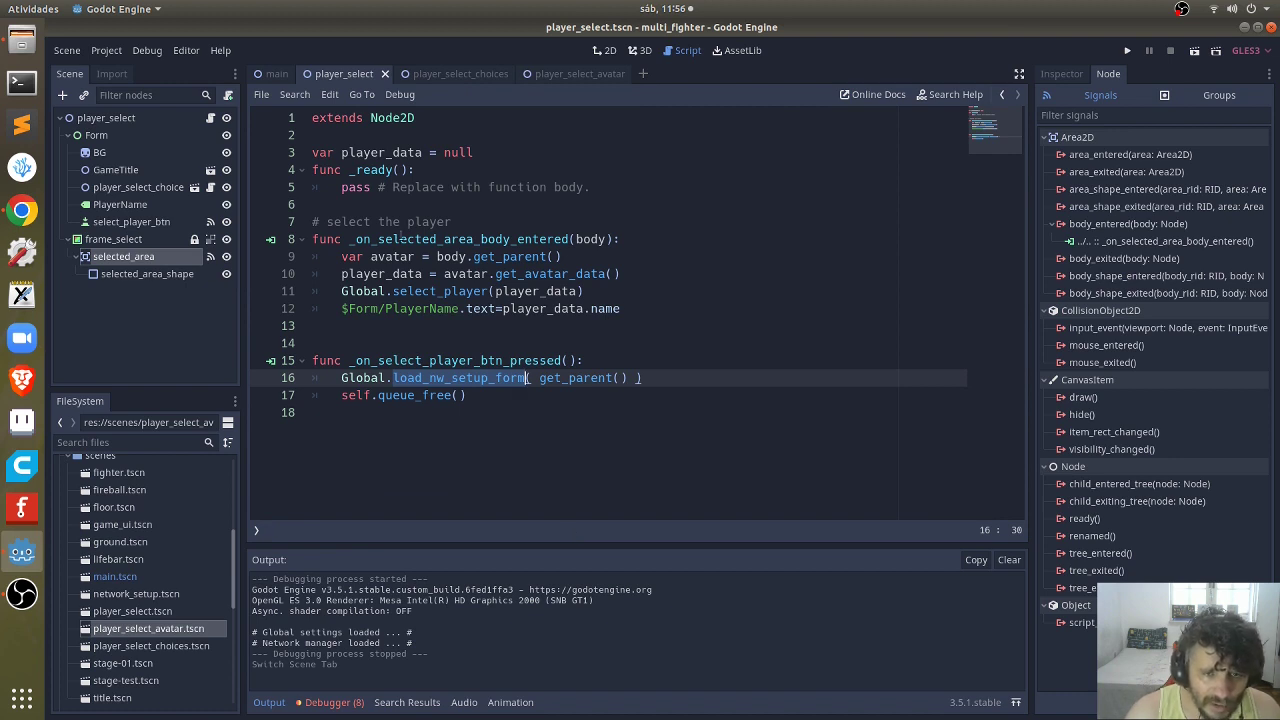
{"action": "double_click", "coordinate": [483, 260]}
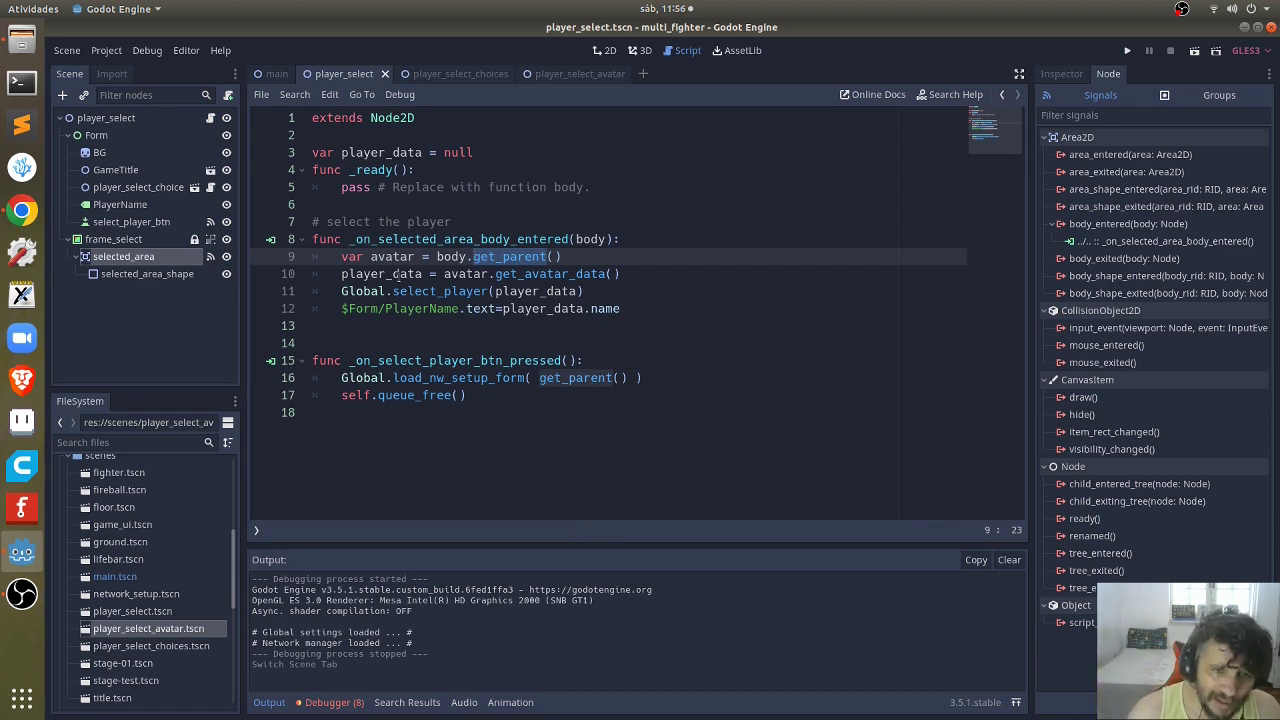
{"action": "double_click", "coordinate": [515, 273]}
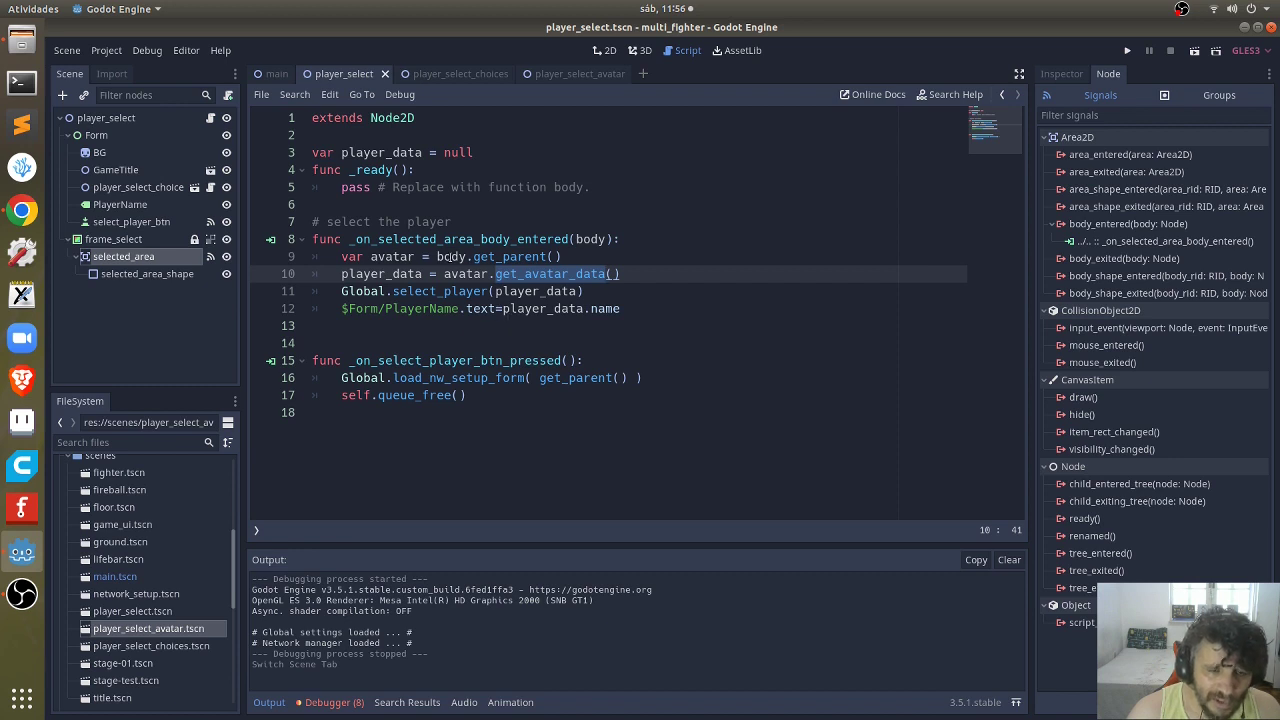
{"action": "left_click", "coordinate": [575, 75]}
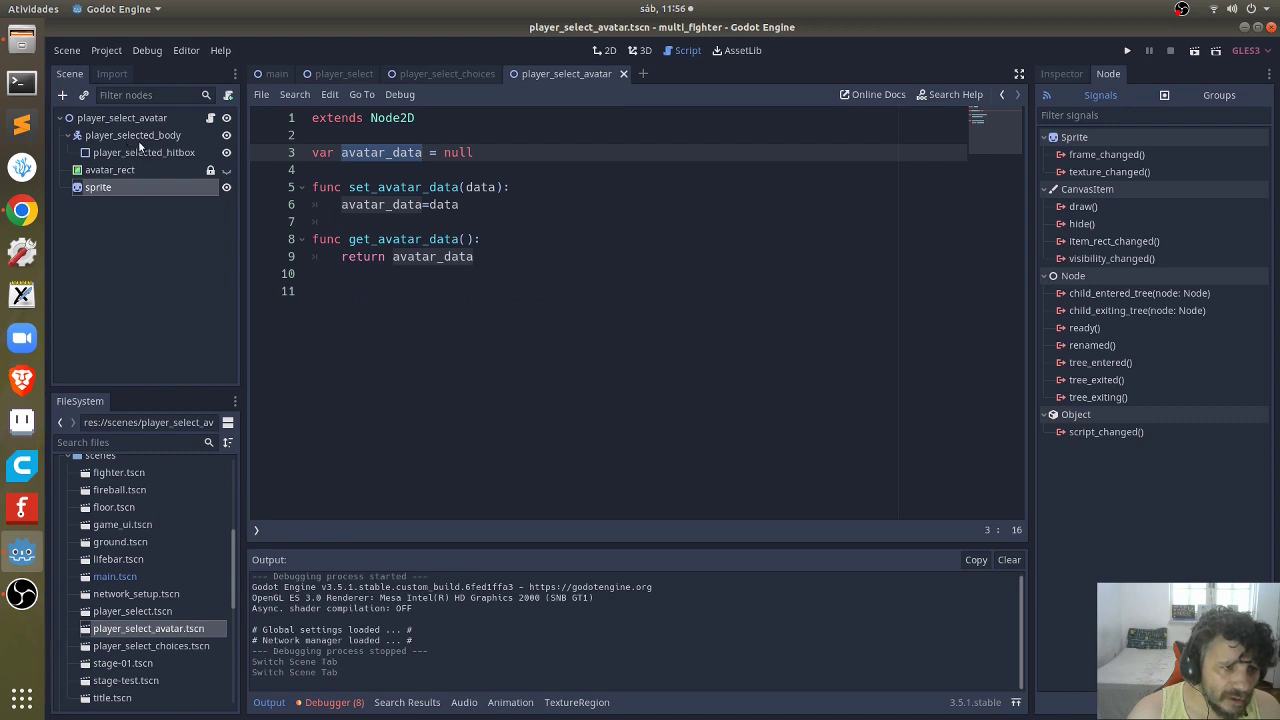
Step: Inspect player_selected_body and the player_select_avatar root node, then switch to player_select_choices
{"action": "left_click", "coordinate": [135, 136]}
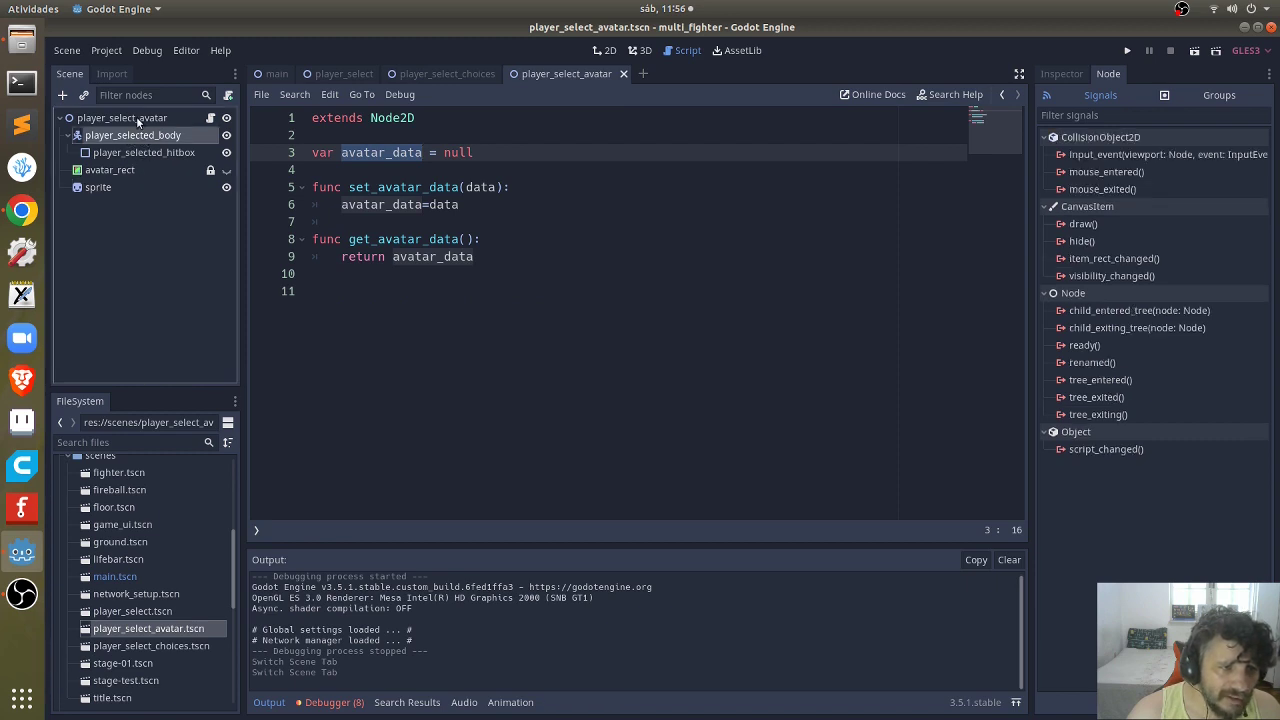
{"action": "left_click", "coordinate": [138, 119]}
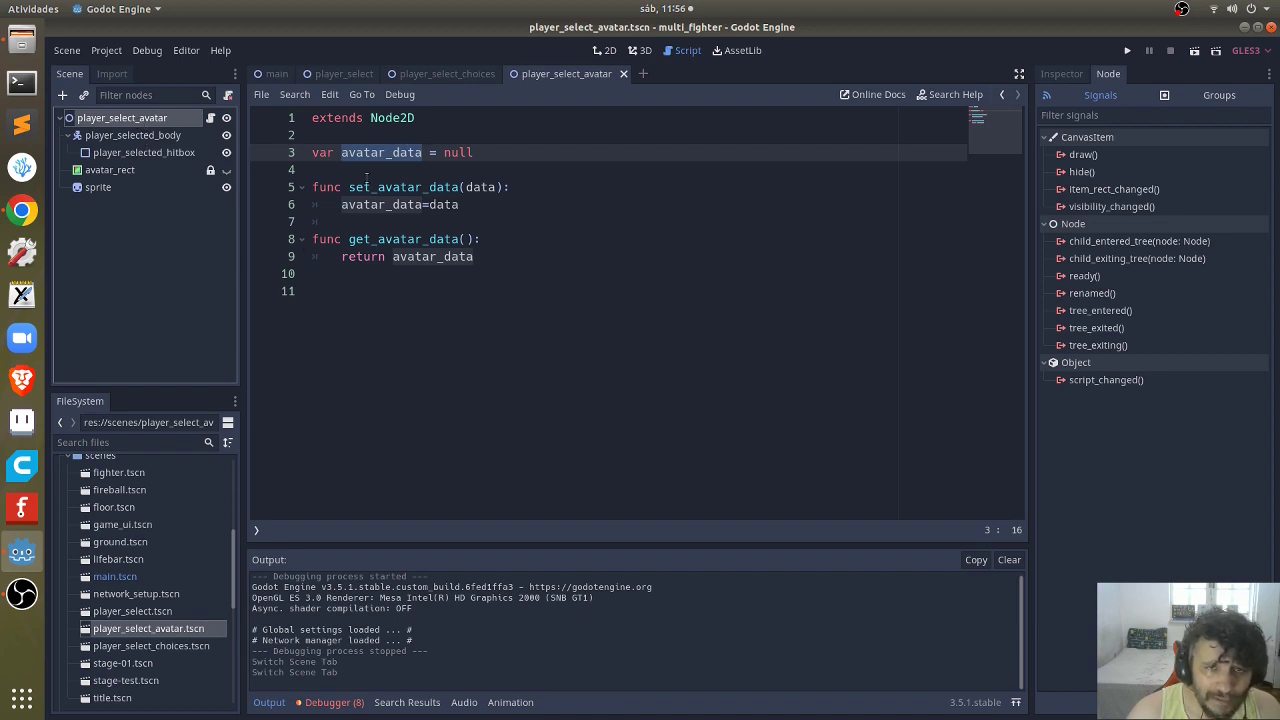
{"action": "left_click", "coordinate": [428, 73]}
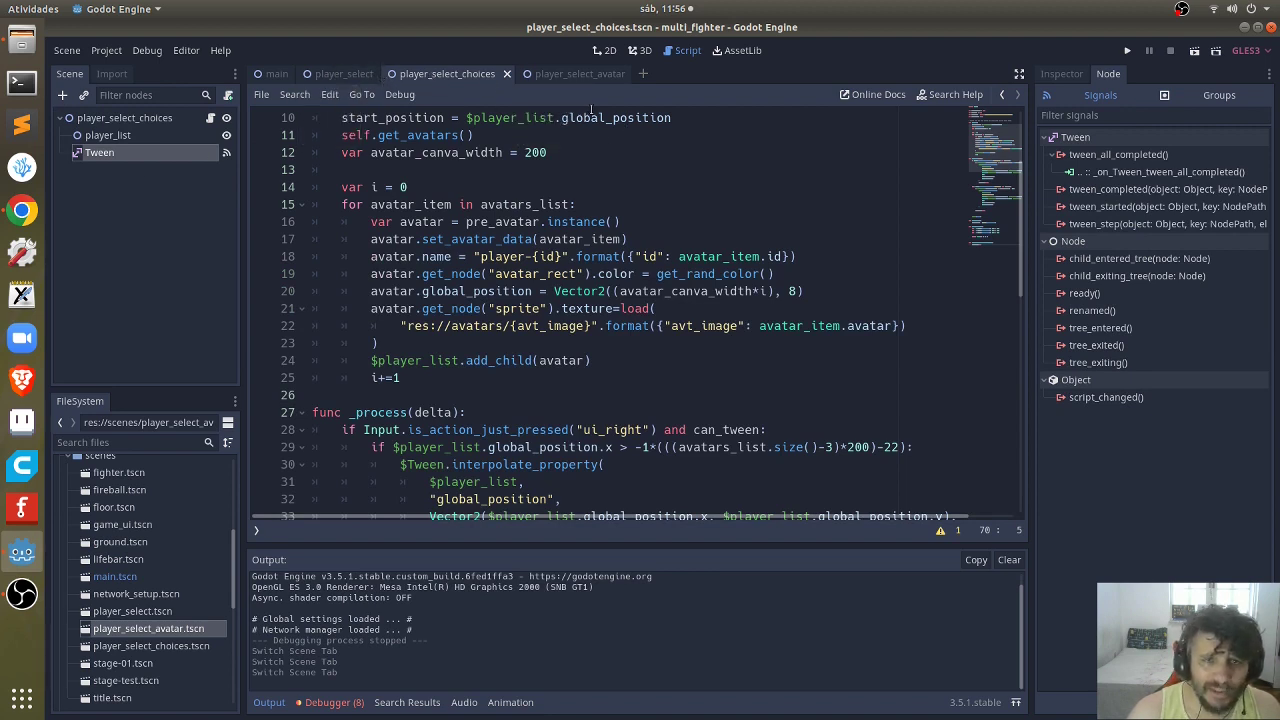
Step: In player_select, highlight select_player(player_data) on line 11 and PlayerName on line 12
{"action": "left_click", "coordinate": [328, 76]}
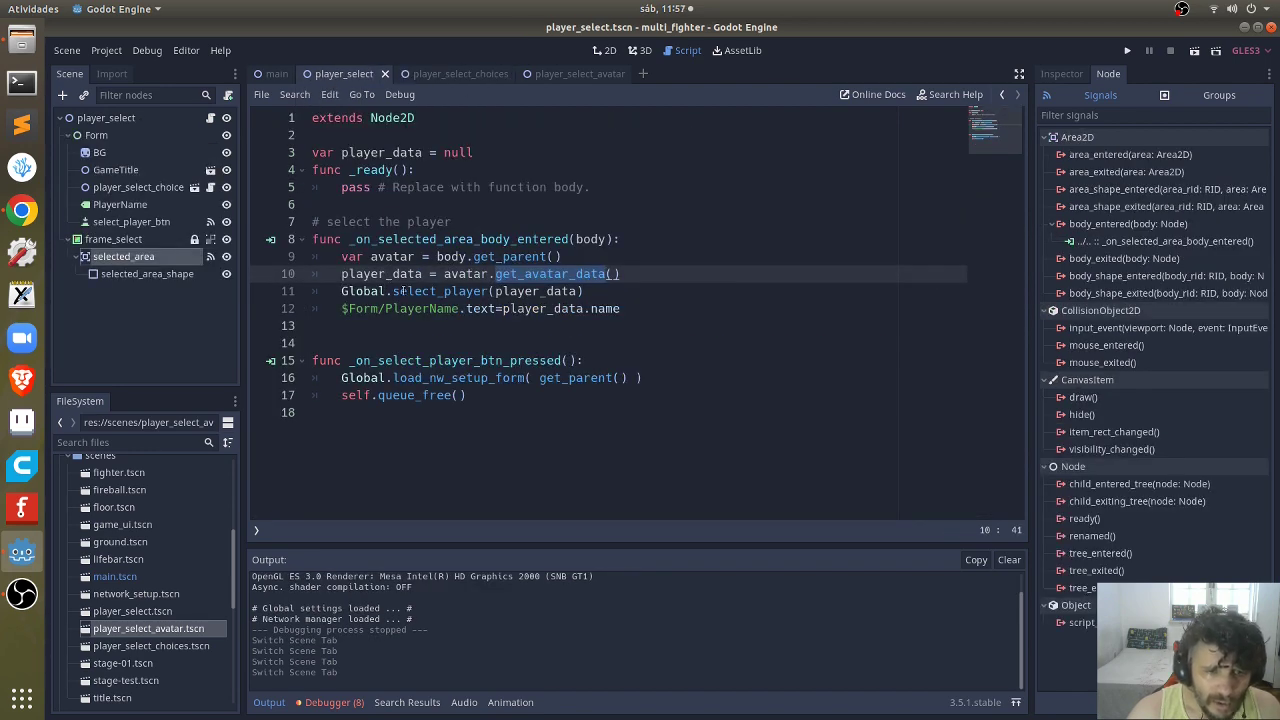
{"action": "double_click", "coordinate": [420, 290]}
{"action": "key", "text": "Left"}
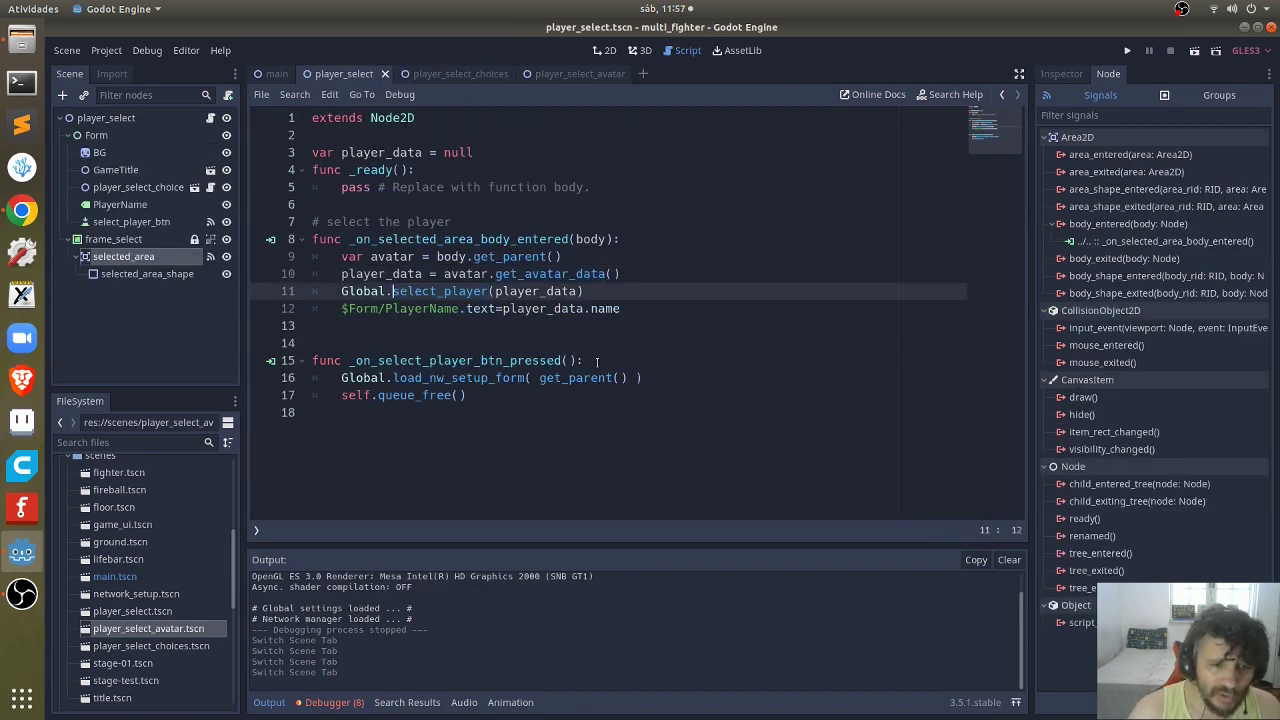
{"action": "key", "text": "Left"}
{"action": "key", "text": "ctrl+shift+Right"}
{"action": "key", "text": "Right"}
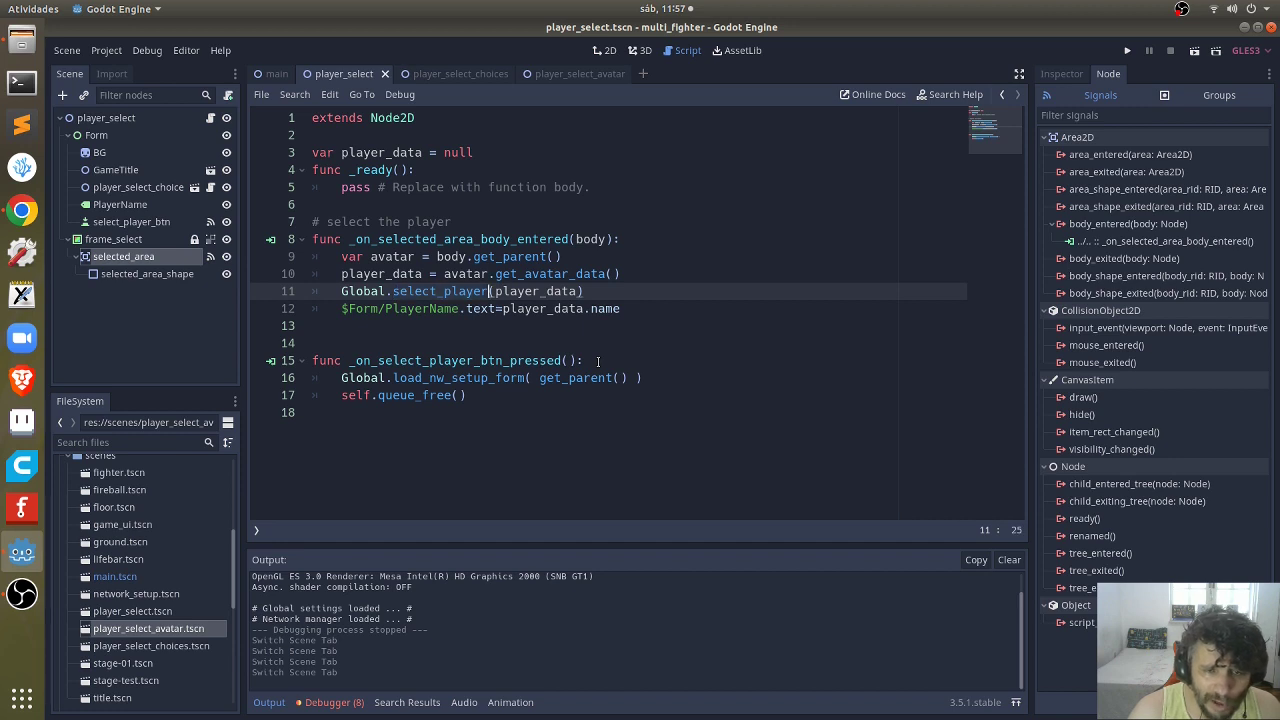
{"action": "key", "text": "Right"}
{"action": "key", "text": "ctrl+shift+Right"}
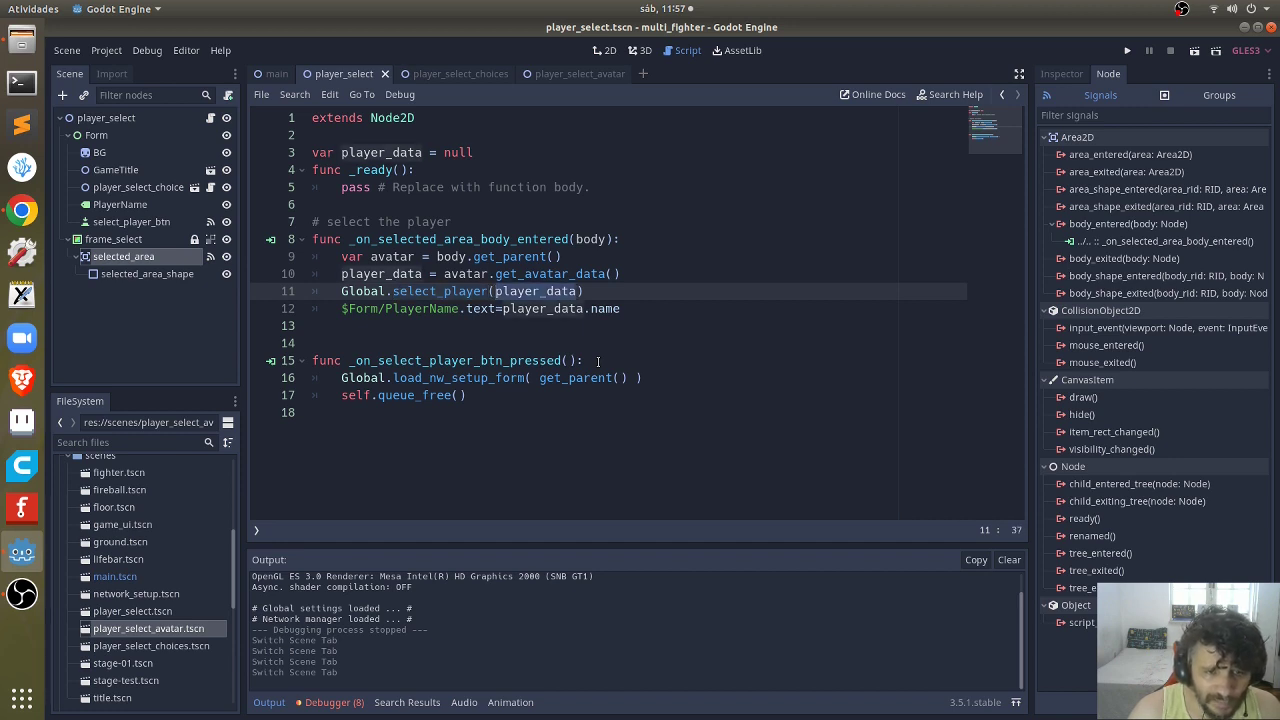
{"action": "key", "text": "Down"}
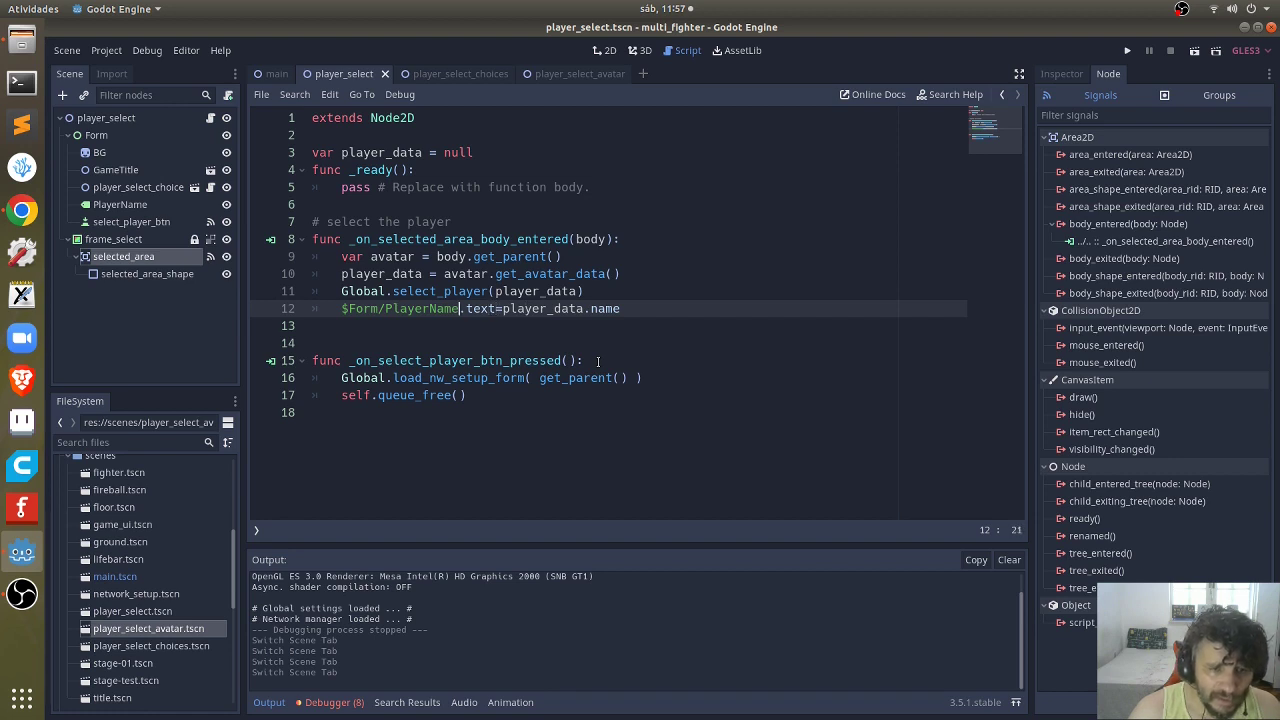
{"action": "key", "text": "ctrl+shift+Left"}
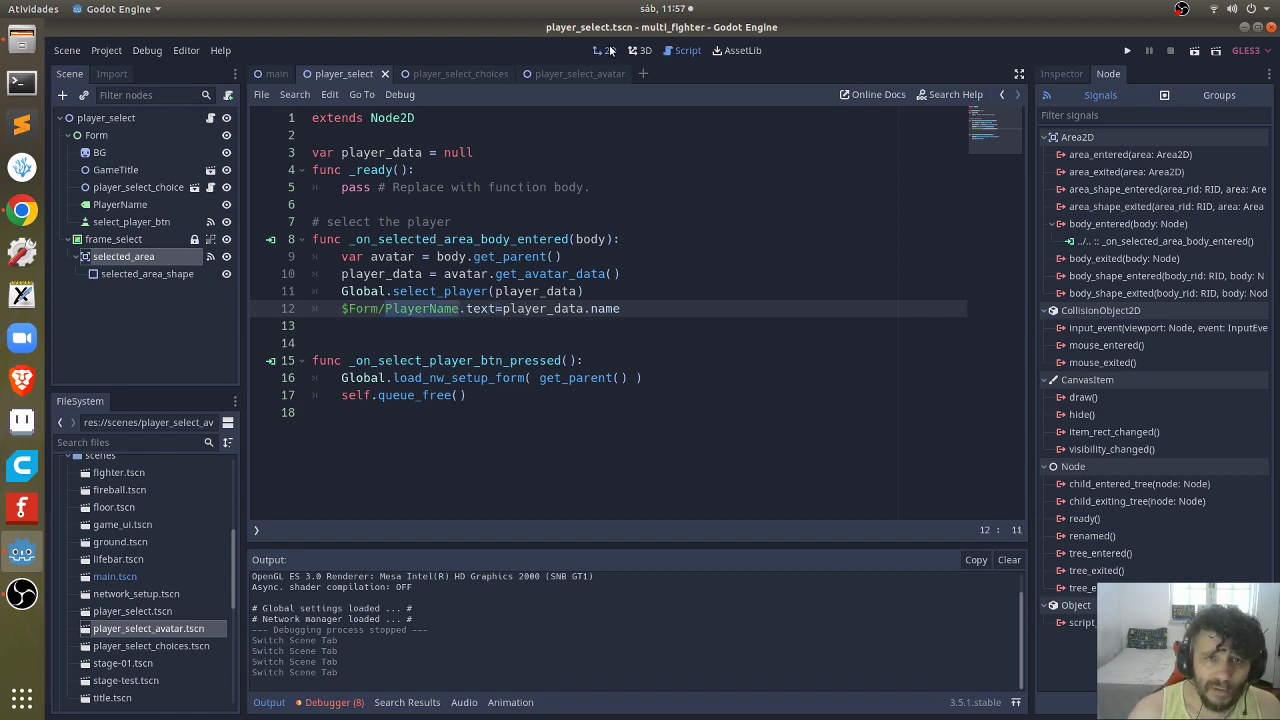
Step: Locate the PlayerName label in the 2D view, review player_data.name on line 12, and run the game
{"action": "left_click", "coordinate": [606, 50]}
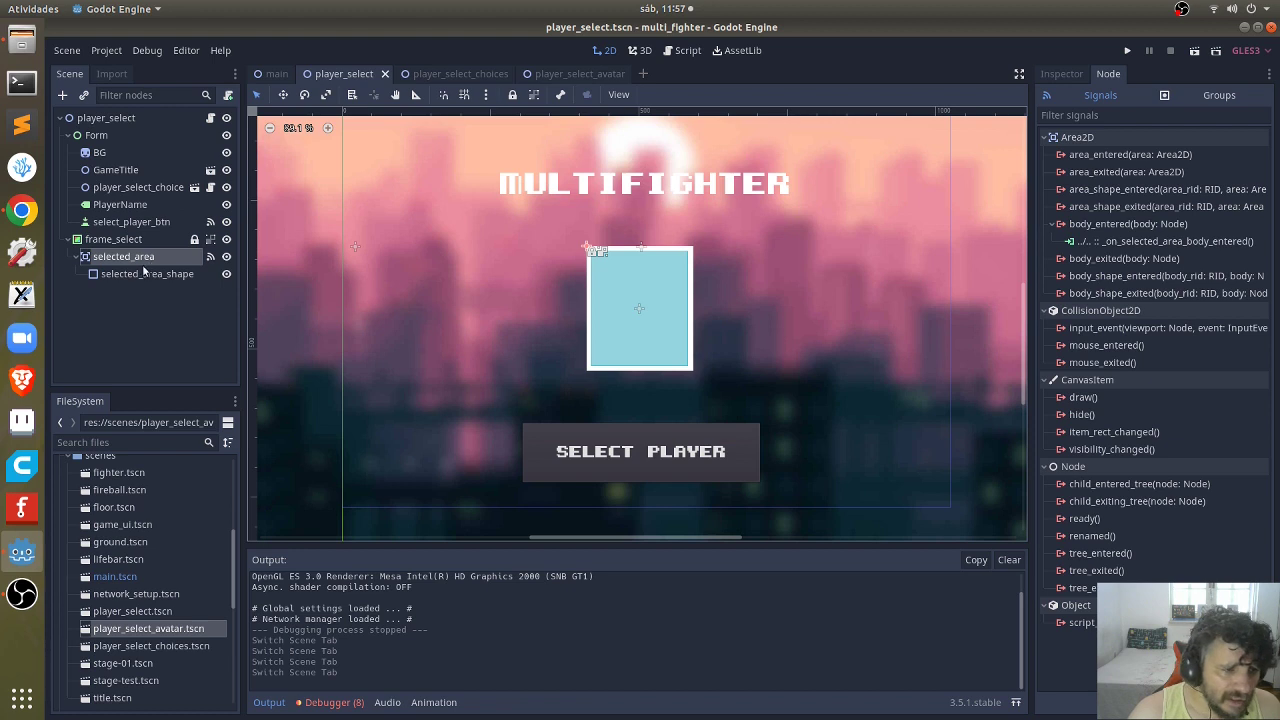
{"action": "left_click", "coordinate": [126, 206]}
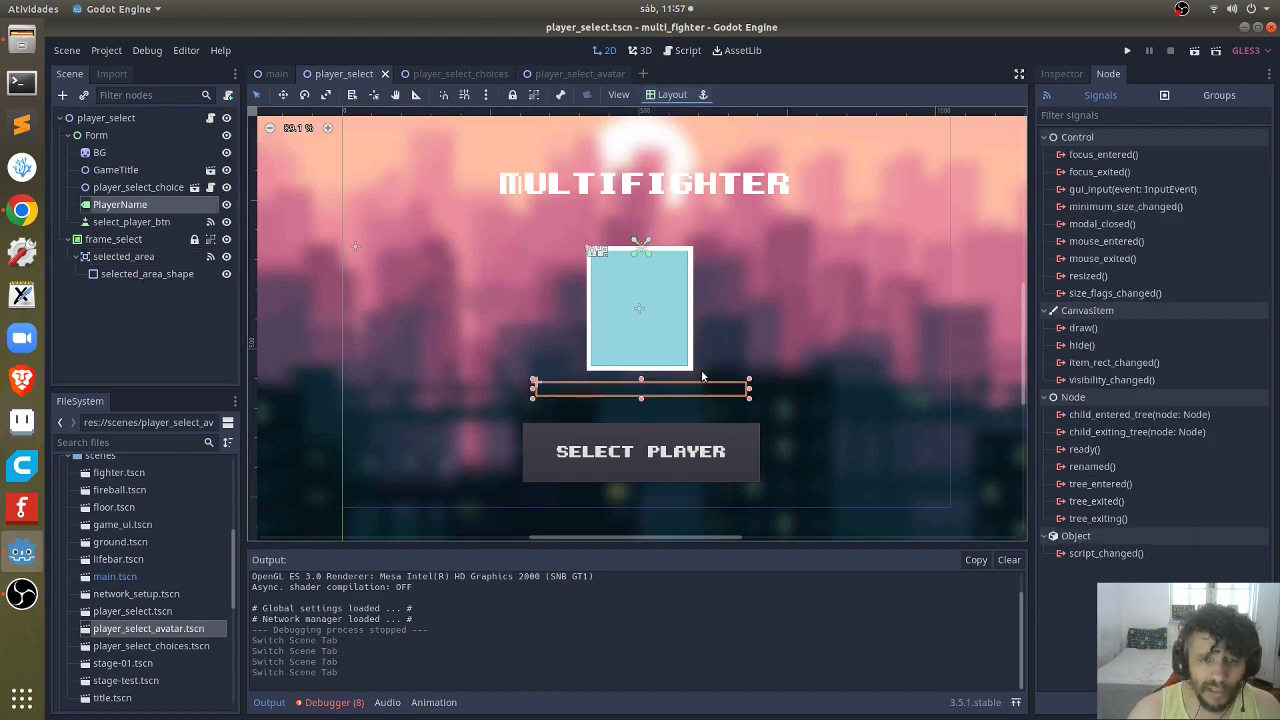
{"action": "left_click", "coordinate": [682, 50]}
{"action": "double_click", "coordinate": [520, 306]}
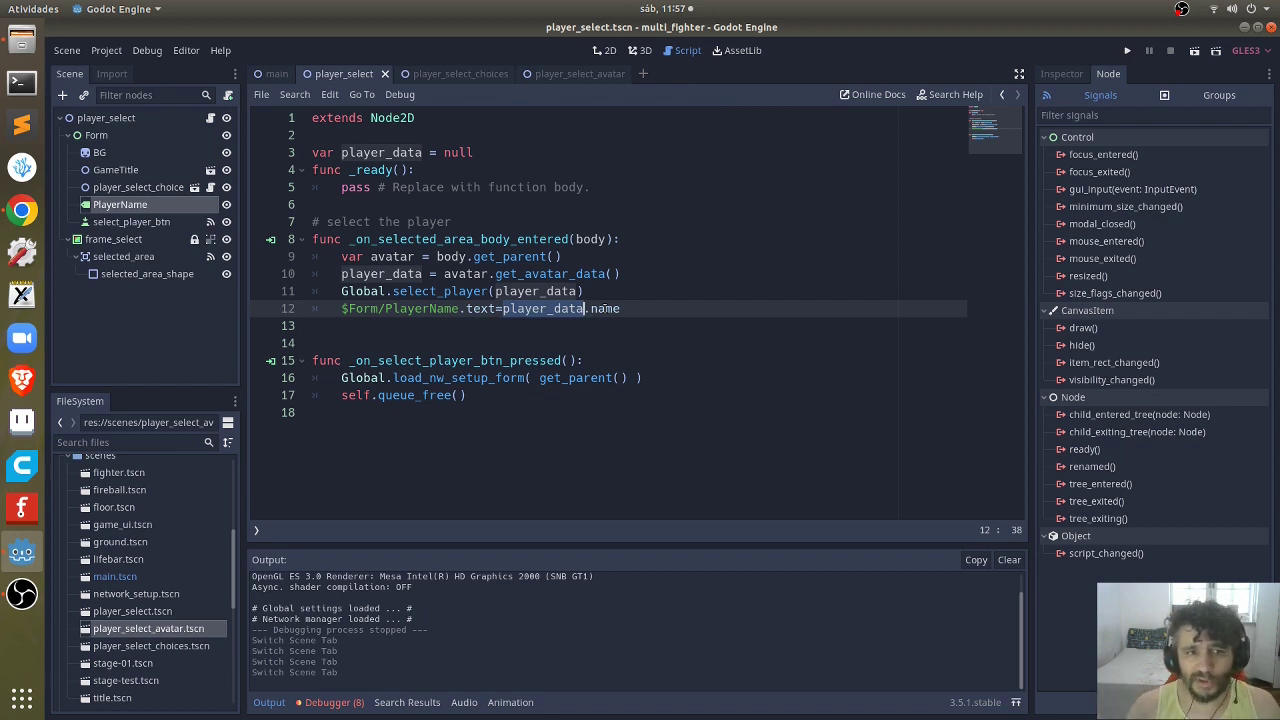
{"action": "key", "text": "Up"}
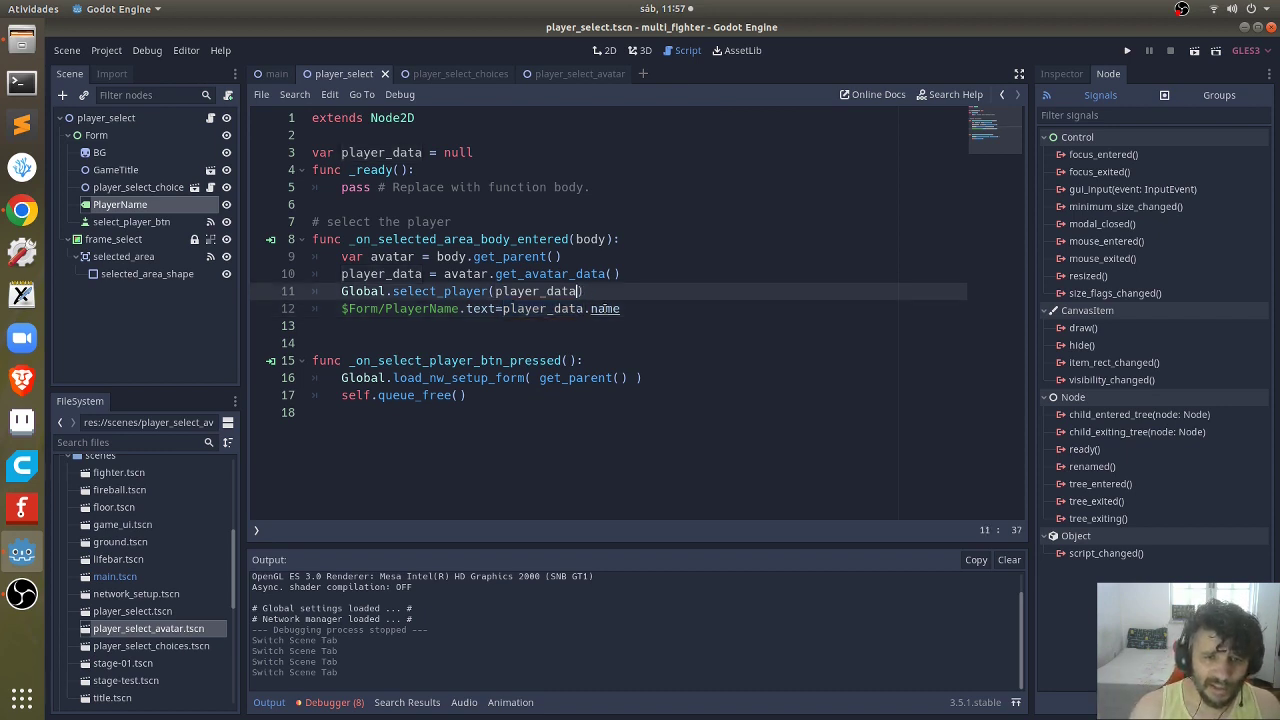
{"action": "key", "text": "ctrl+Left"}
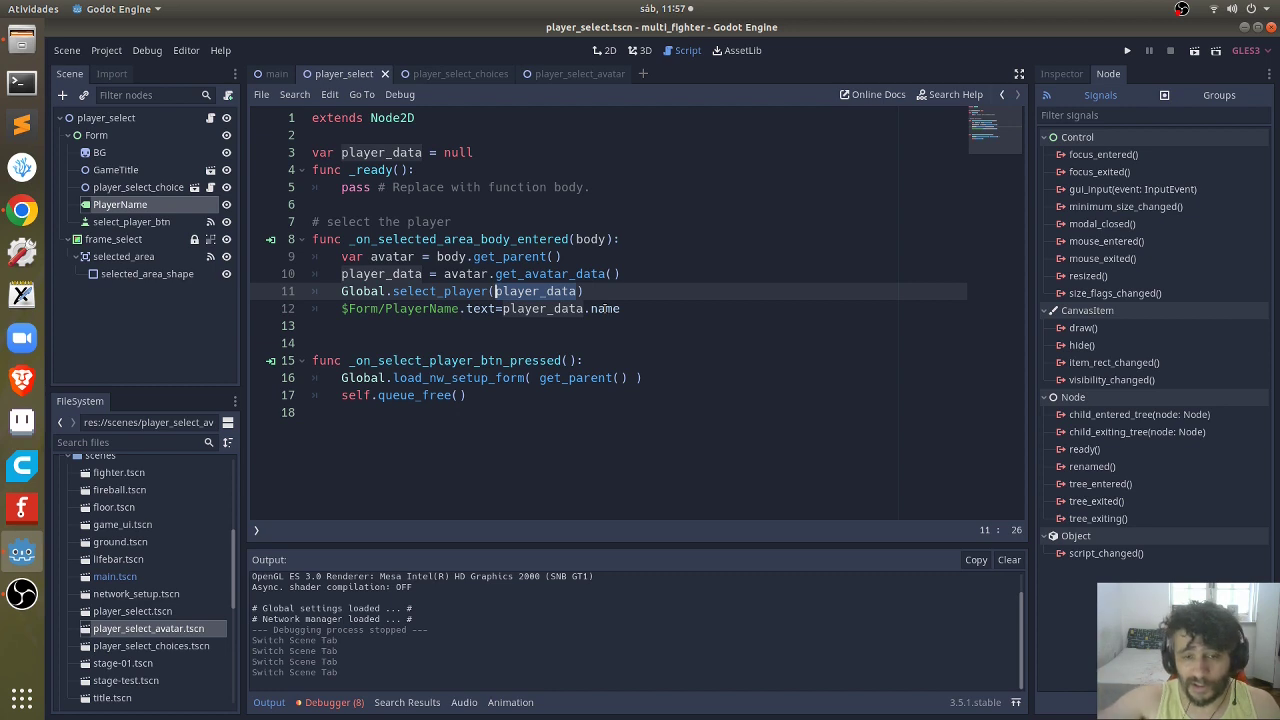
{"action": "key", "text": "Down"}
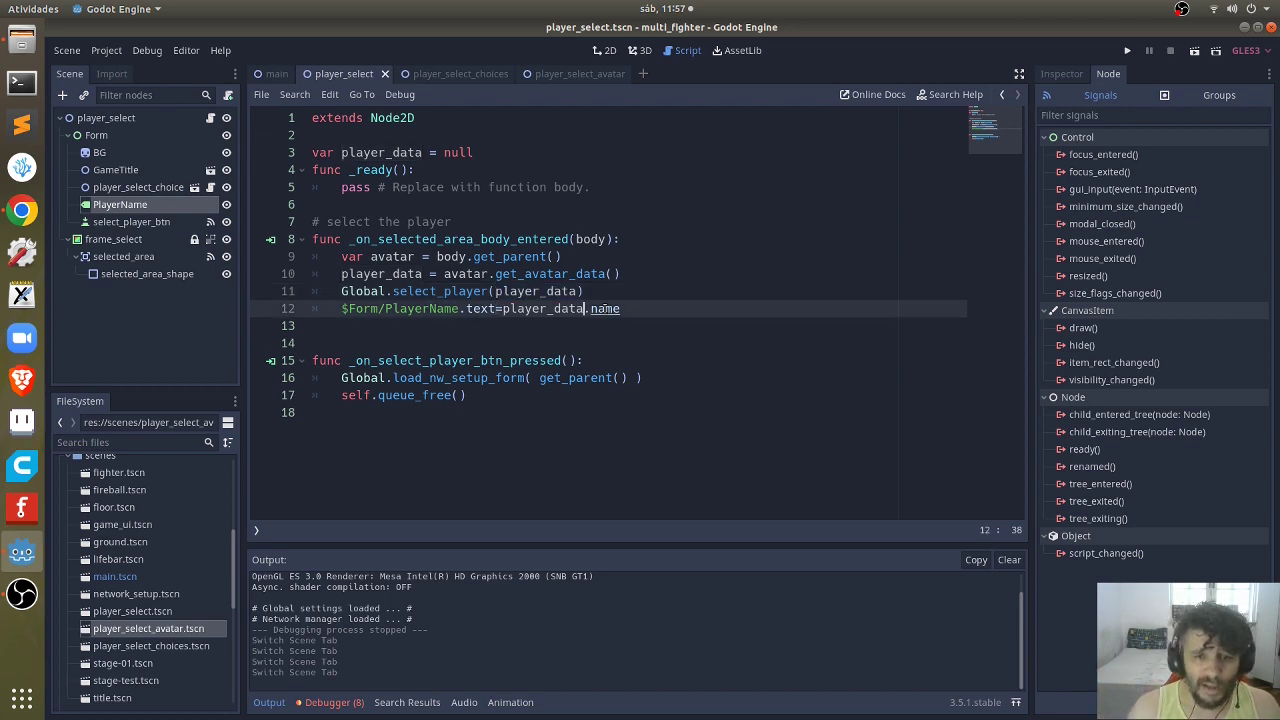
{"action": "key", "text": "ctrl+shift+Left"}
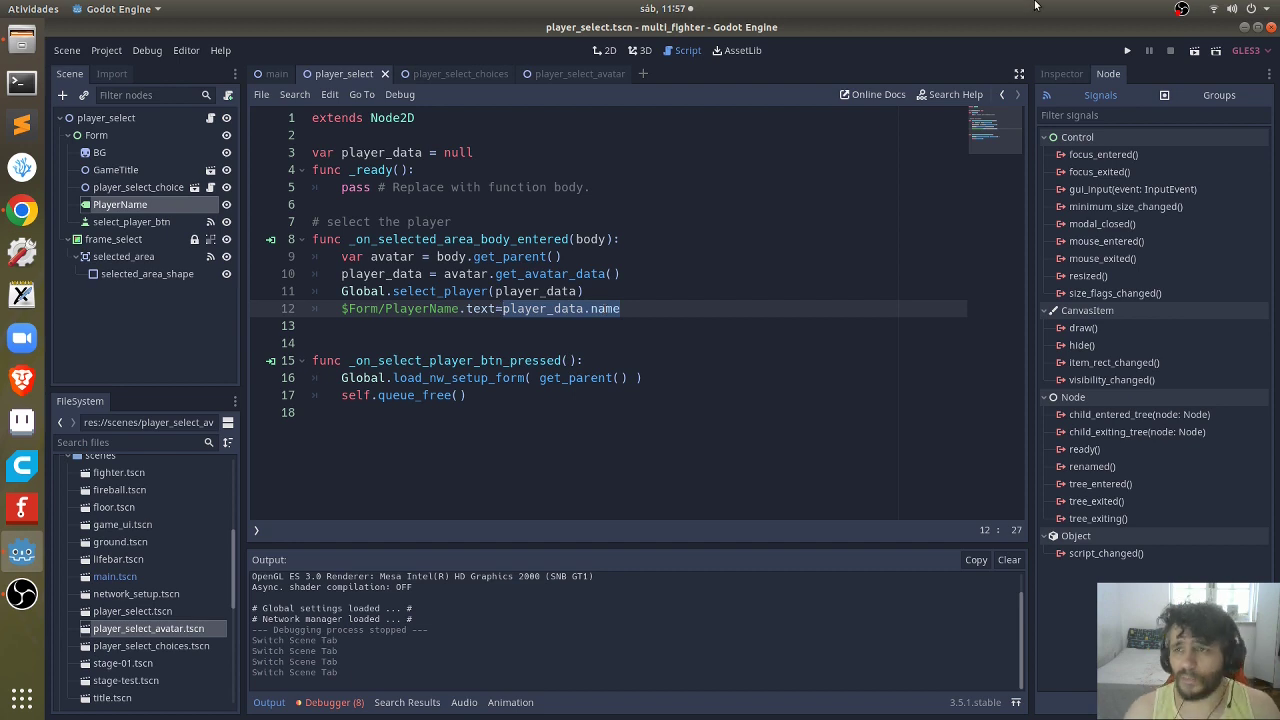
{"action": "left_click", "coordinate": [1128, 50]}
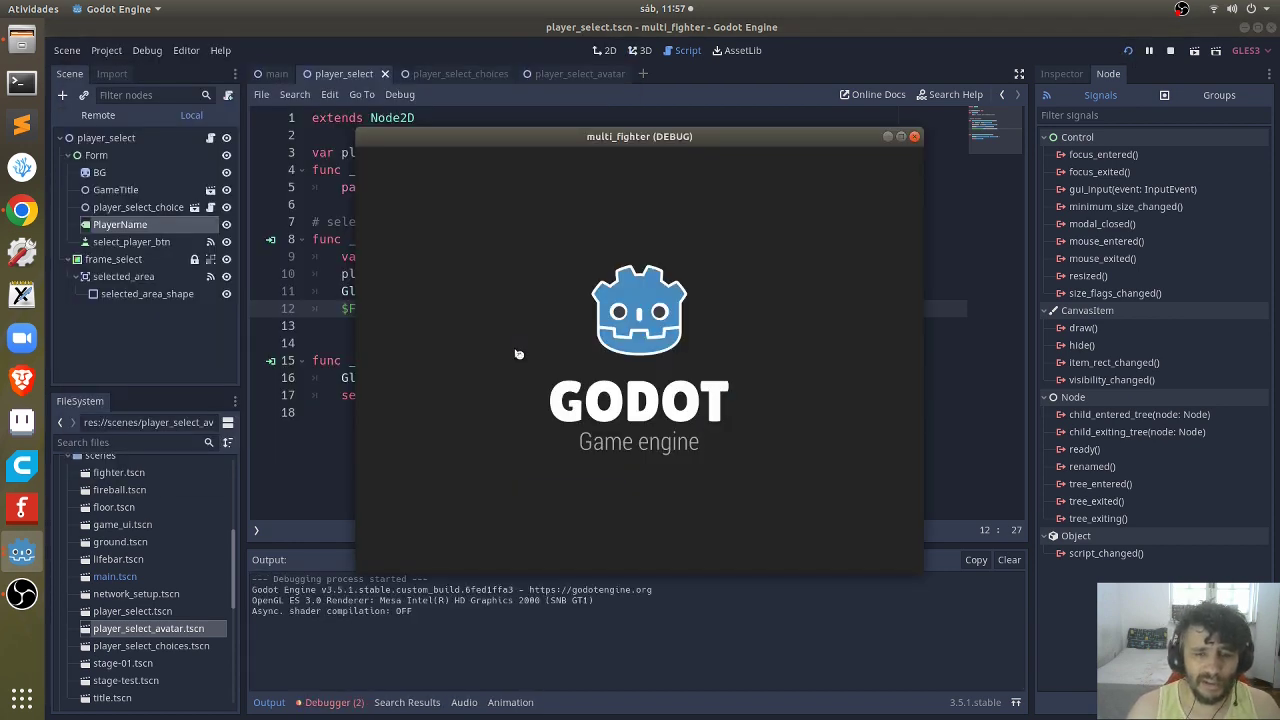
Step: Slide the carousel right, left, then right twice, watching the centred fighter's name update
{"action": "key", "text": "Right"}
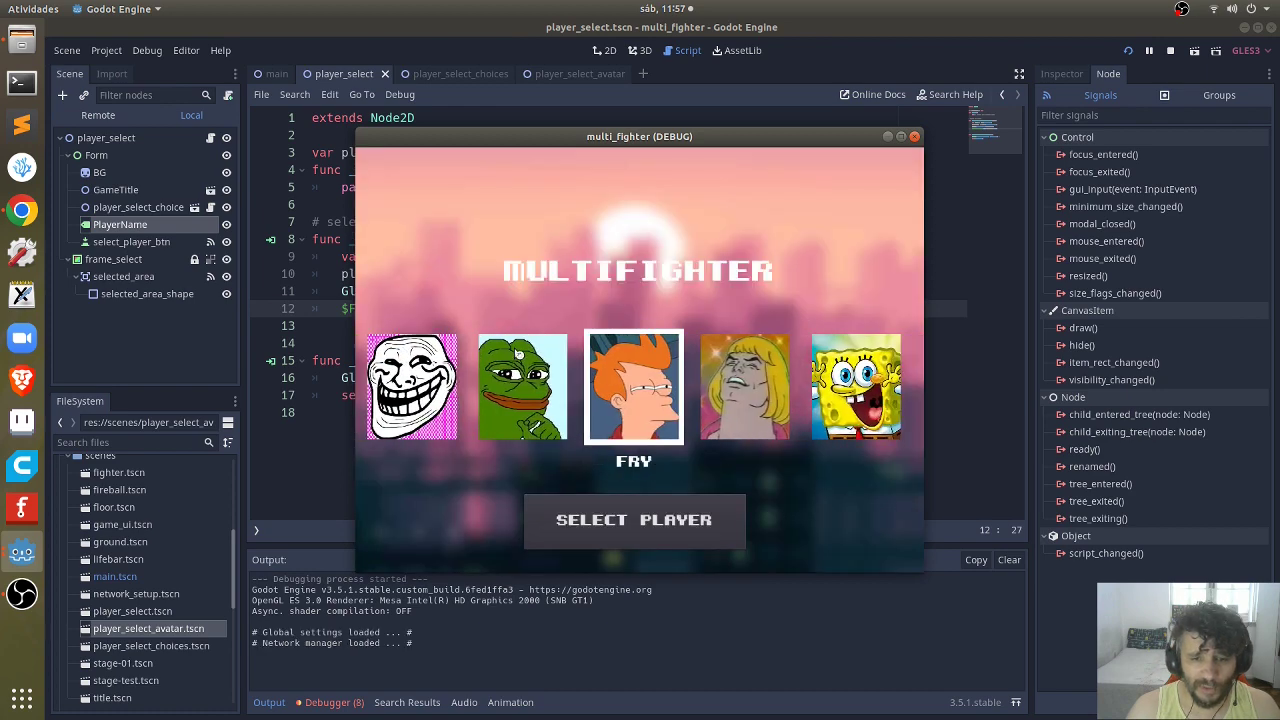
{"action": "key", "text": "Left"}
{"action": "key", "text": "Left"}
{"action": "key", "text": "Left"}
{"action": "key", "text": "Right"}
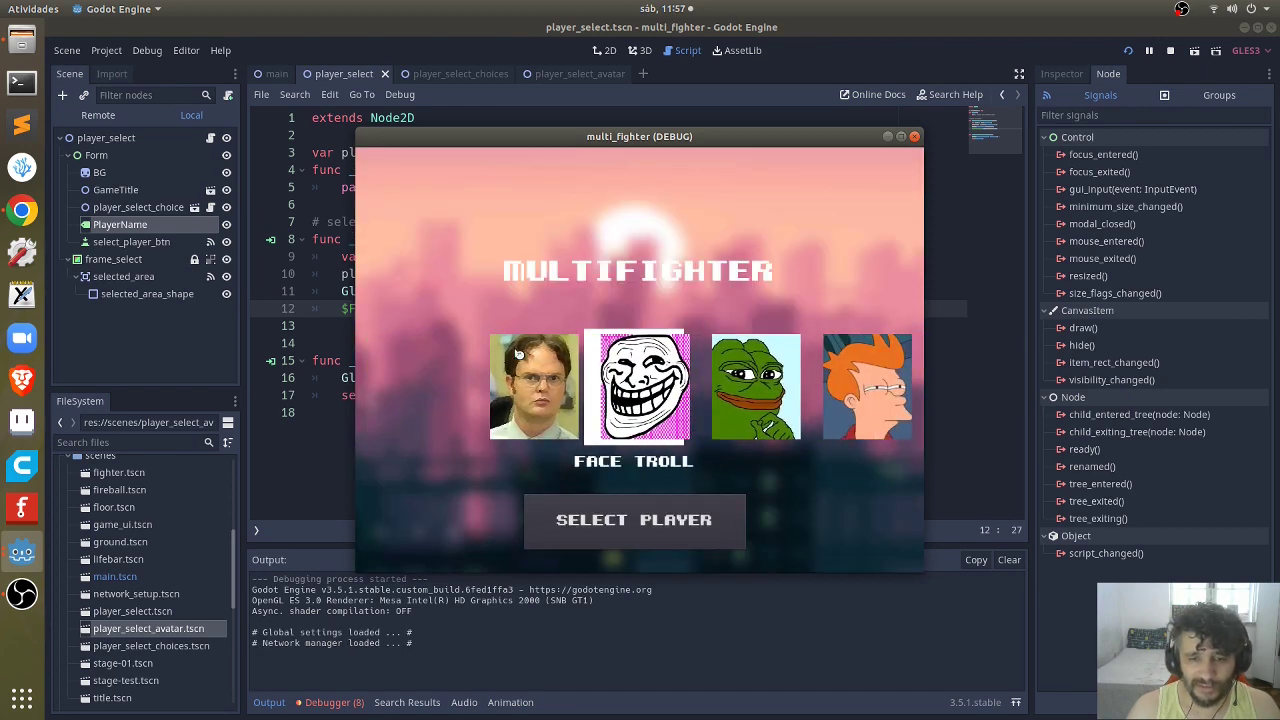
{"action": "key", "text": "Right"}
{"action": "key", "text": "Right"}
{"action": "key", "text": "Right"}
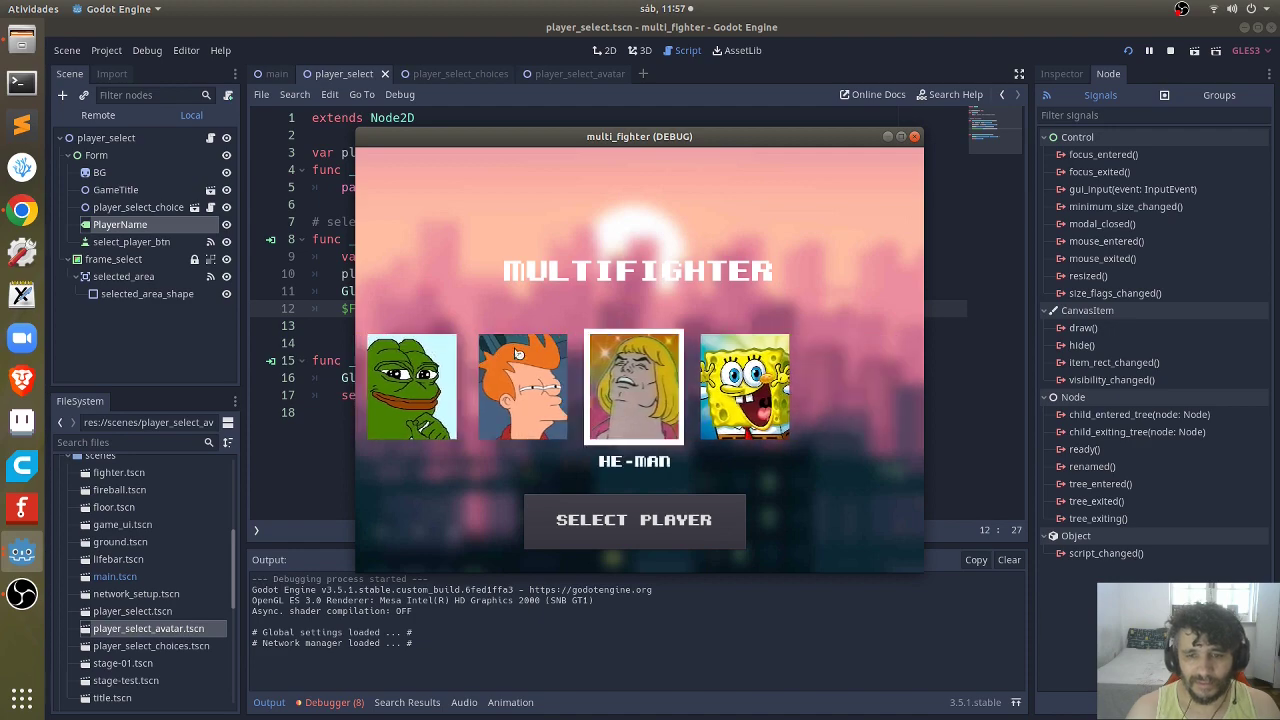